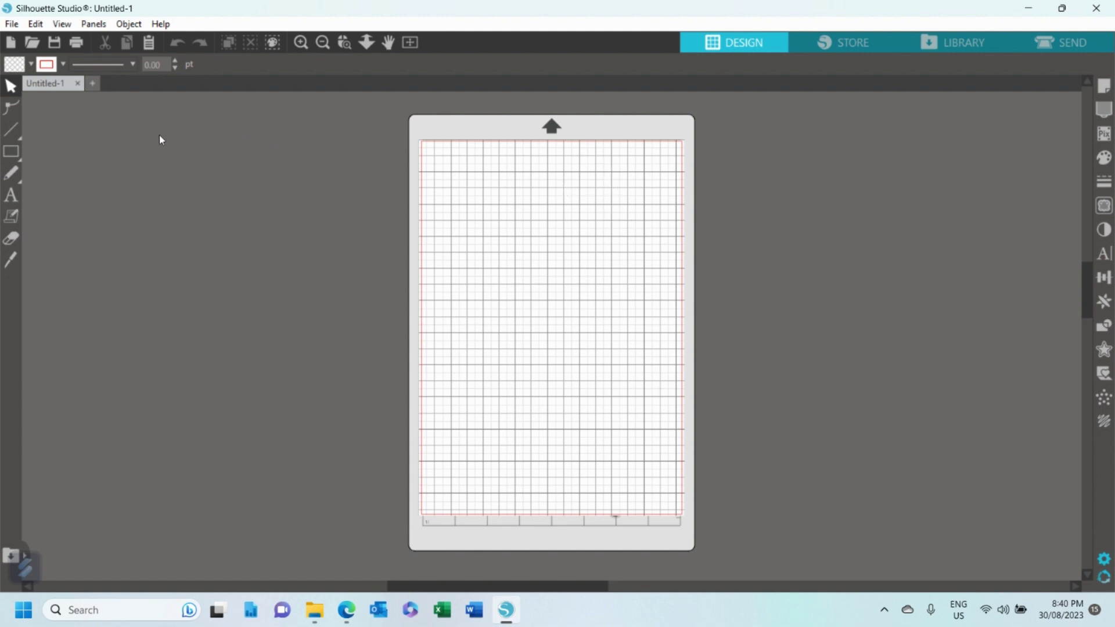
Merge the tray design file from the Xmas folder in Silhouette Files into the blank document
{"action": "left_click", "coordinate": [12, 25]}
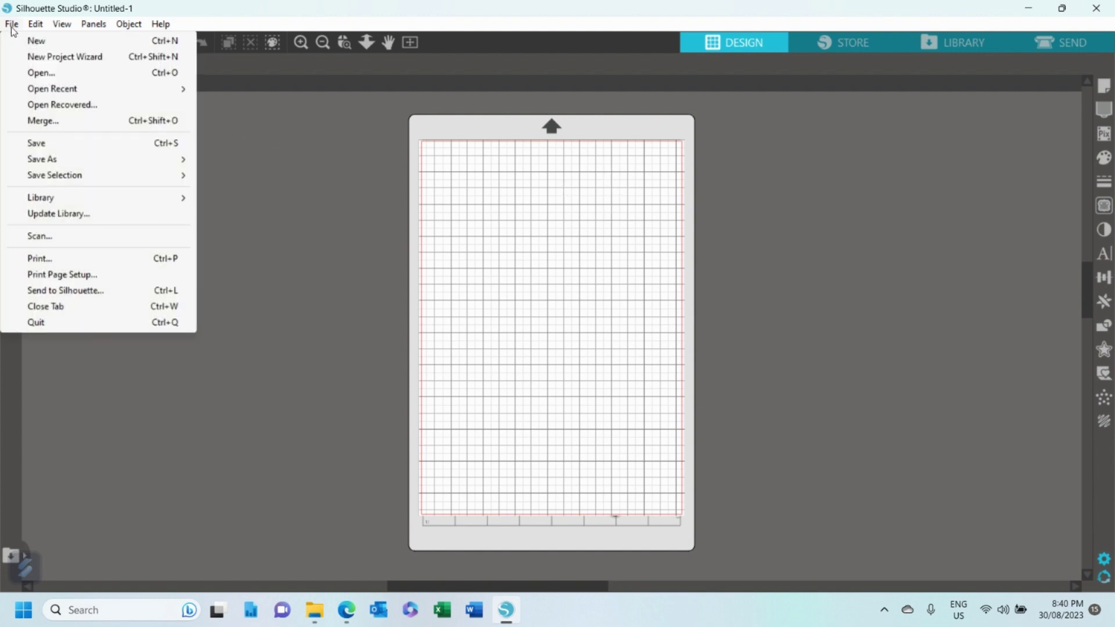
{"action": "left_click", "coordinate": [37, 123]}
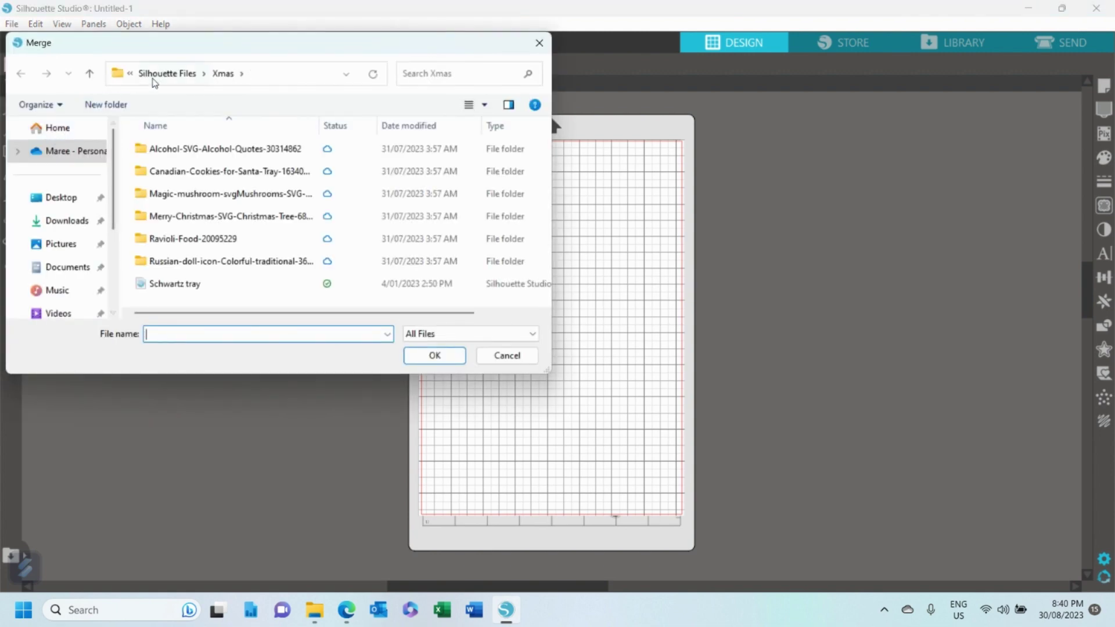
{"action": "left_click", "coordinate": [158, 77]}
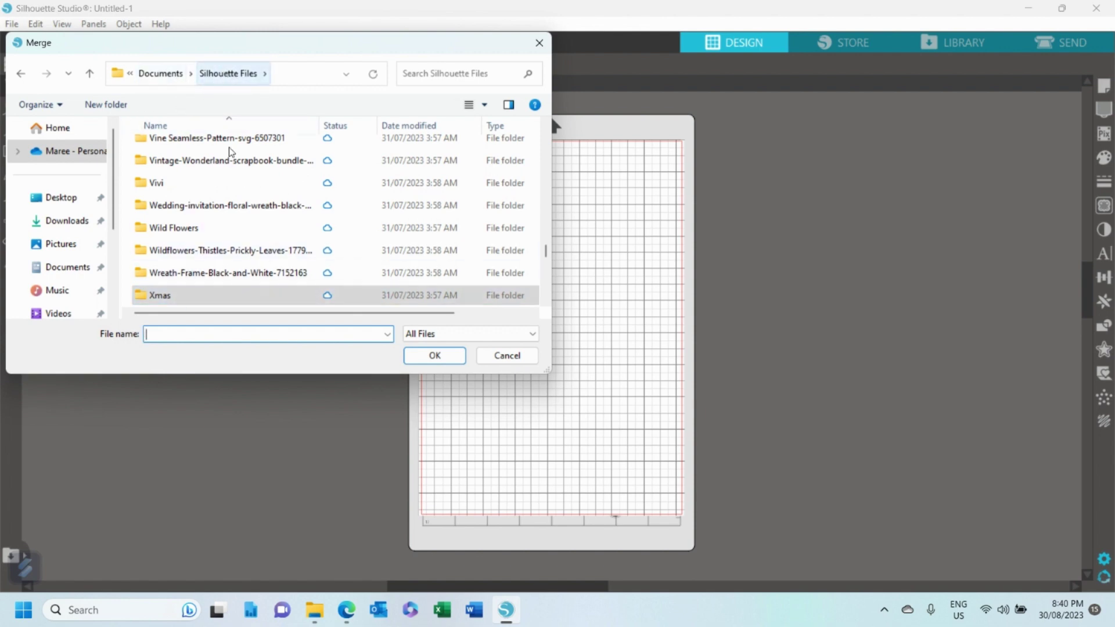
{"action": "double_click", "coordinate": [202, 300]}
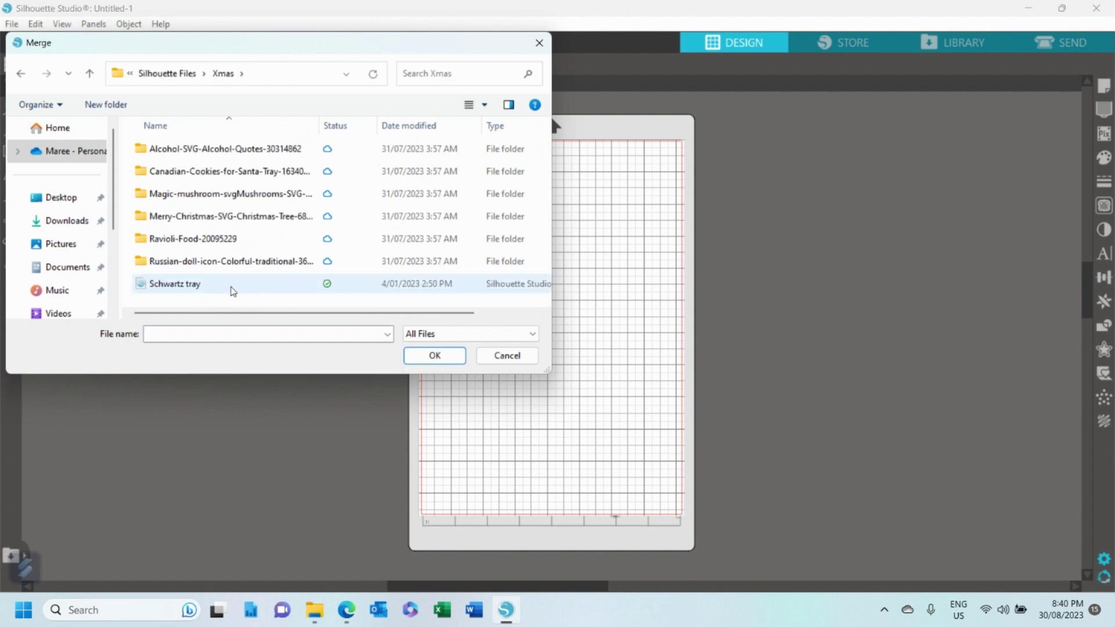
{"action": "double_click", "coordinate": [238, 284]}
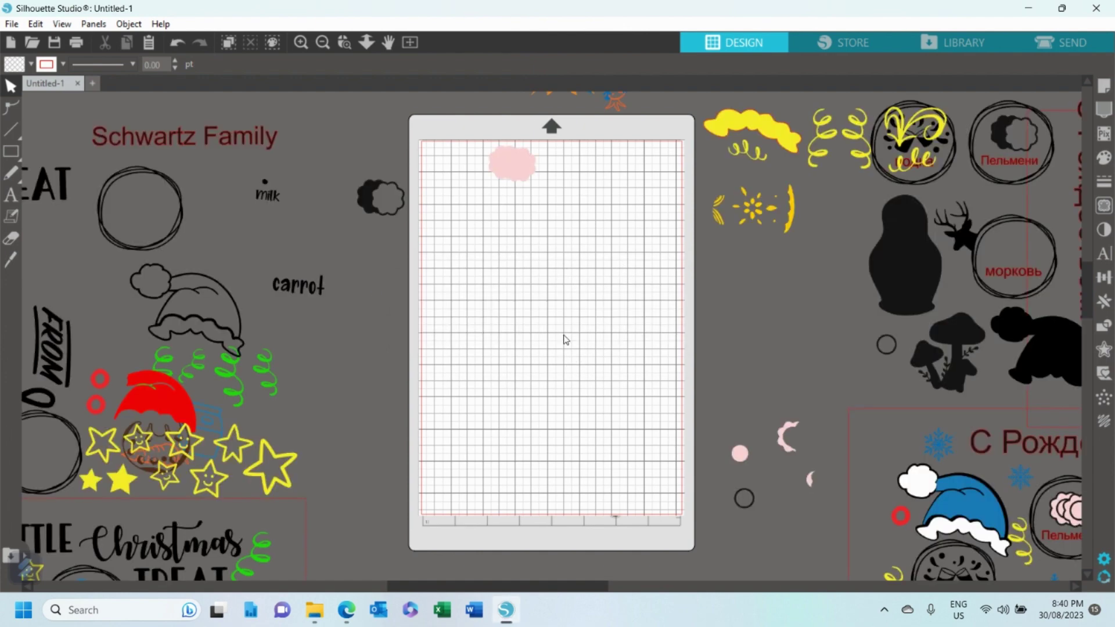
Move the framed Santa treat design down, clear of the loose pieces above it
{"action": "scroll", "coordinate": [727, 348], "scroll_direction": "down", "scroll_amount": 1}
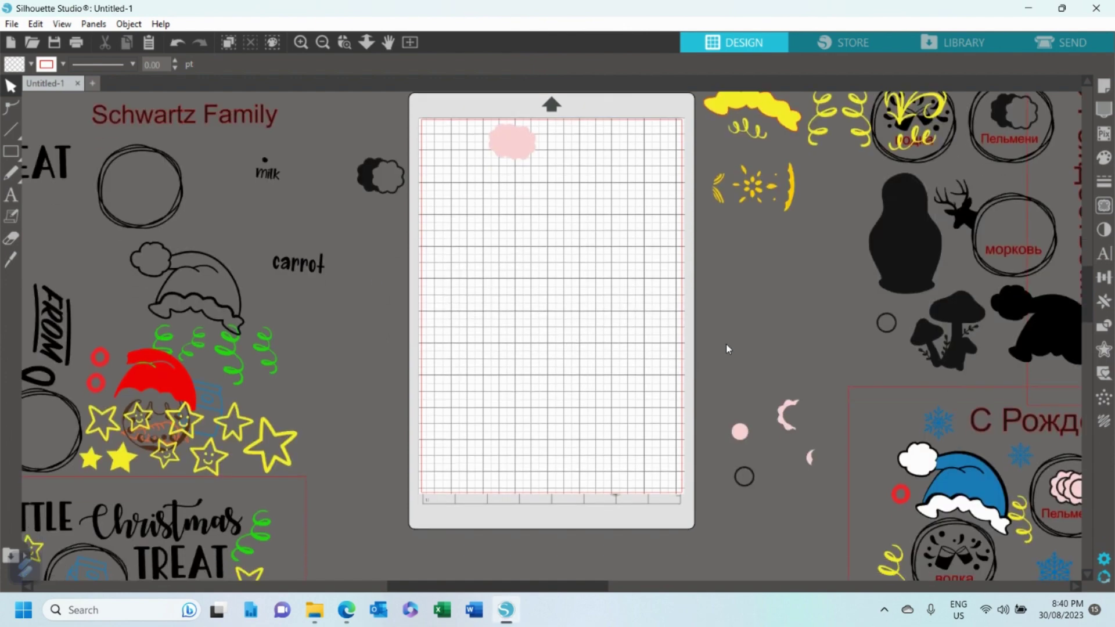
{"action": "left_click", "coordinate": [323, 43]}
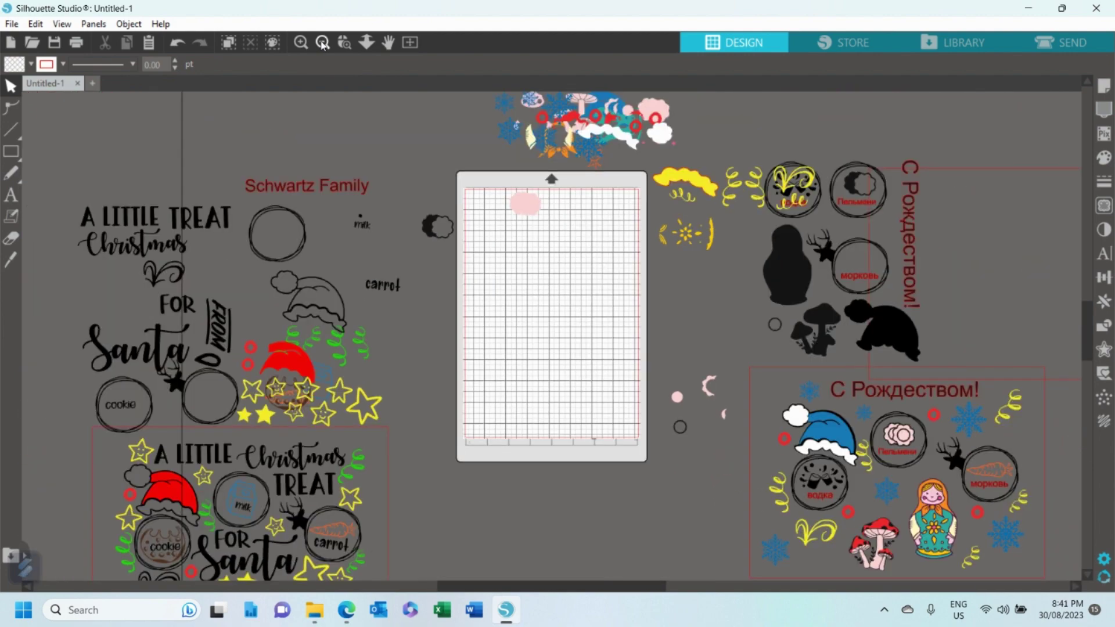
{"action": "left_click", "coordinate": [322, 43]}
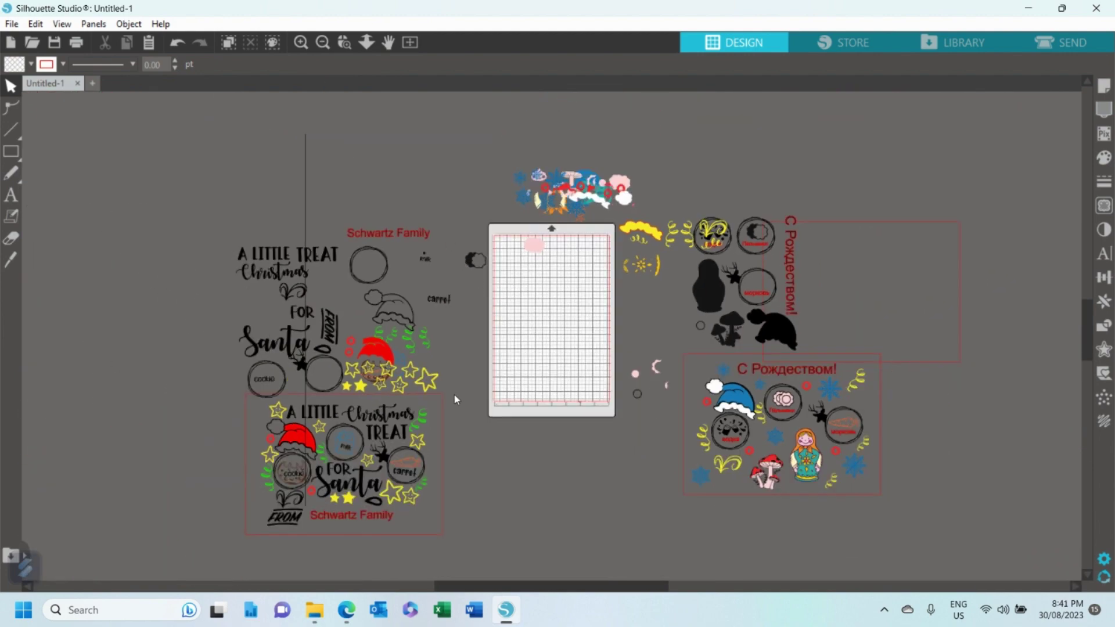
{"action": "left_click_drag", "start_coordinate": [404, 441], "coordinate": [376, 497]}
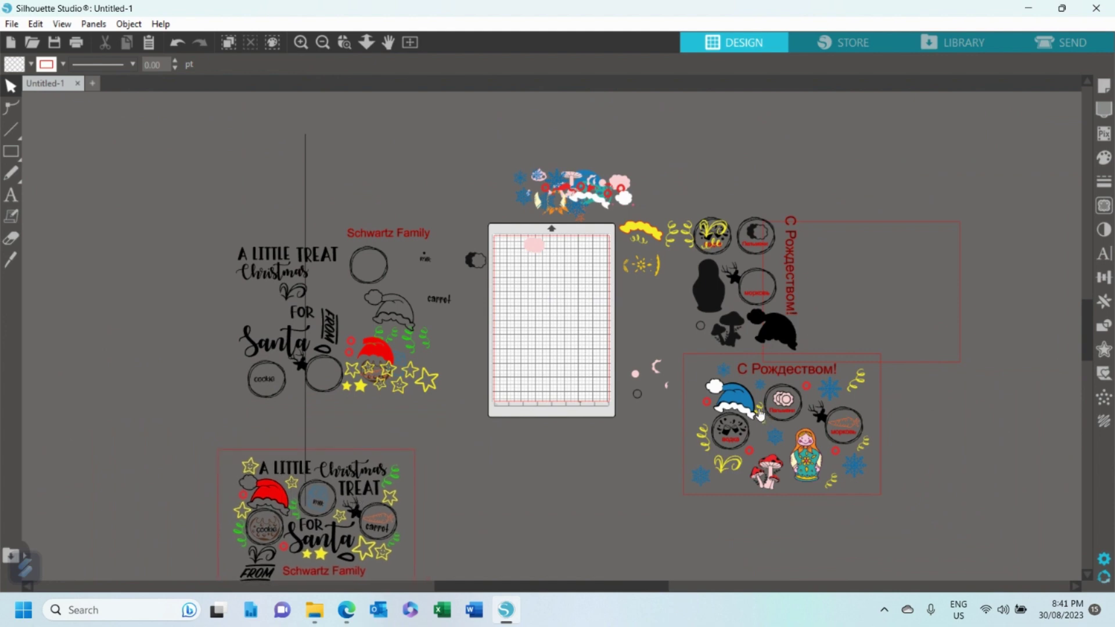
{"action": "mouse_move", "coordinate": [745, 417]}
{"action": "left_mouse_down"}
{"action": "mouse_move", "coordinate": [690, 528]}
{"action": "mouse_move", "coordinate": [689, 500]}
{"action": "mouse_move", "coordinate": [745, 417]}
{"action": "left_mouse_up"}
Delete all loose shapes and text around the mat, keeping only the two framed tray designs
{"action": "left_click_drag", "start_coordinate": [494, 164], "coordinate": [830, 288]}
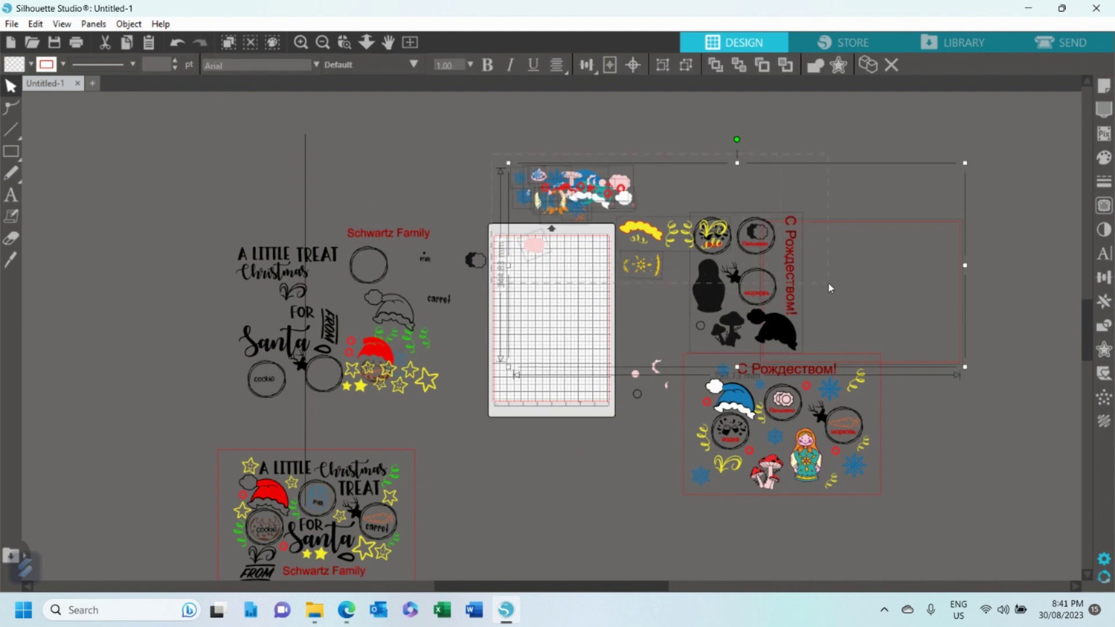
{"action": "key", "text": "Delete"}
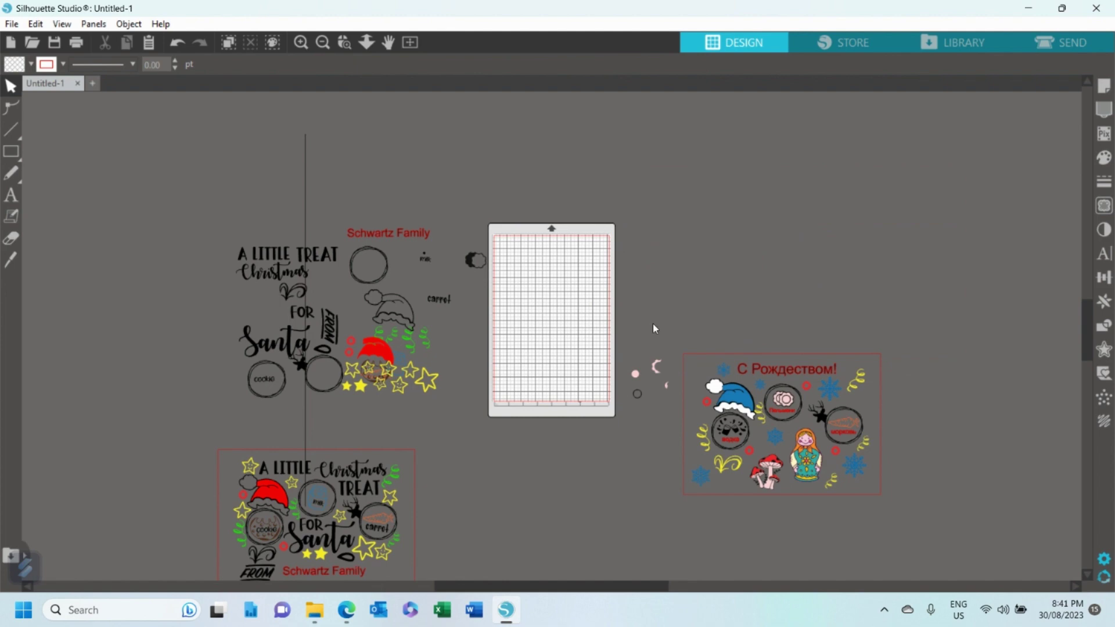
{"action": "left_click_drag", "start_coordinate": [617, 342], "coordinate": [672, 408]}
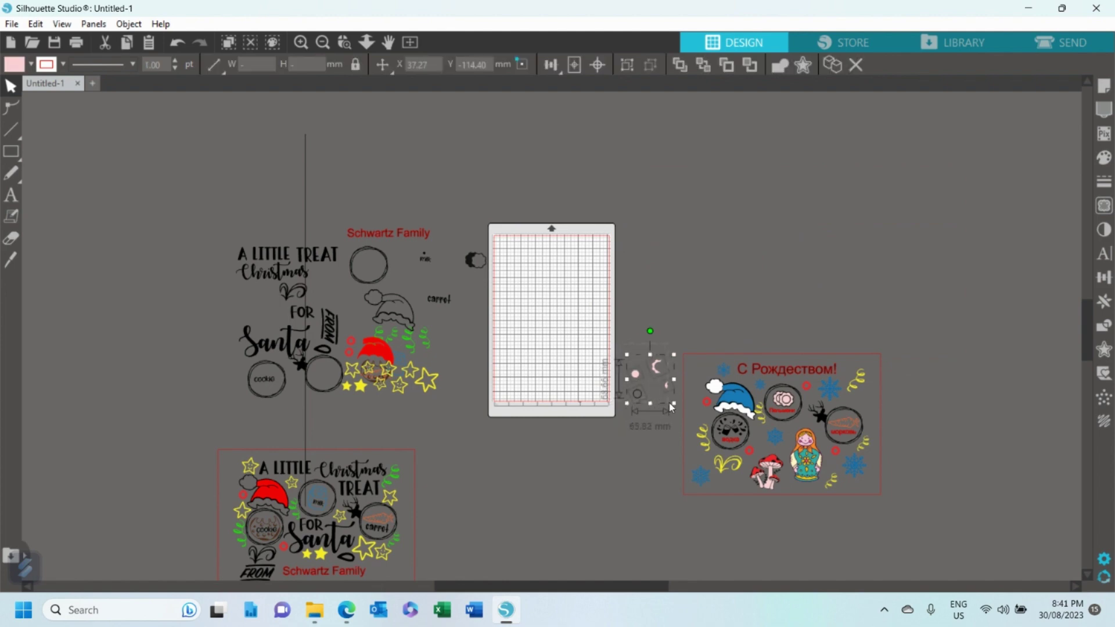
{"action": "key", "text": "Delete"}
{"action": "left_click_drag", "start_coordinate": [172, 232], "coordinate": [516, 401]}
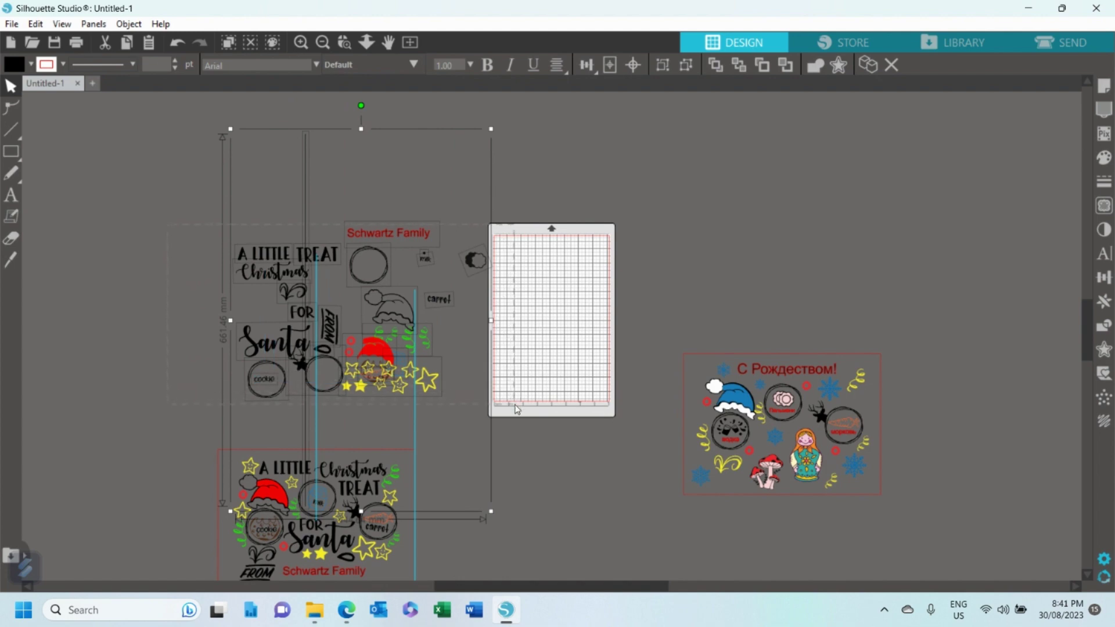
{"action": "key", "text": "Delete"}
Group all parts of the Russian Christmas design and stack it beneath the Santa treat design beside the mat
{"action": "left_click_drag", "start_coordinate": [285, 477], "coordinate": [236, 218]}
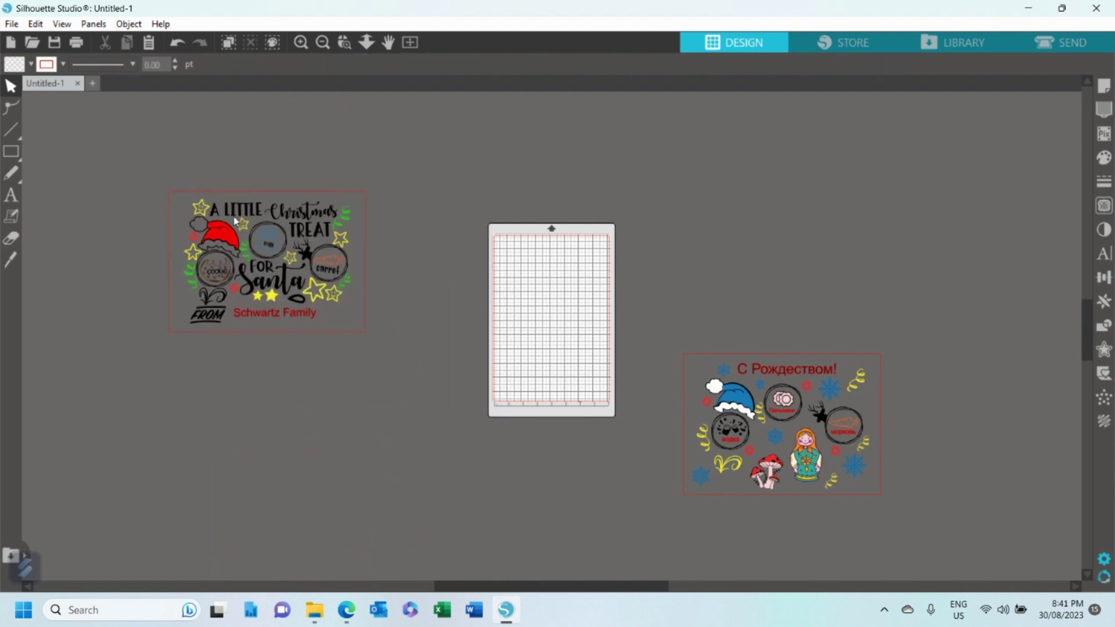
{"action": "left_click_drag", "start_coordinate": [664, 327], "coordinate": [930, 529]}
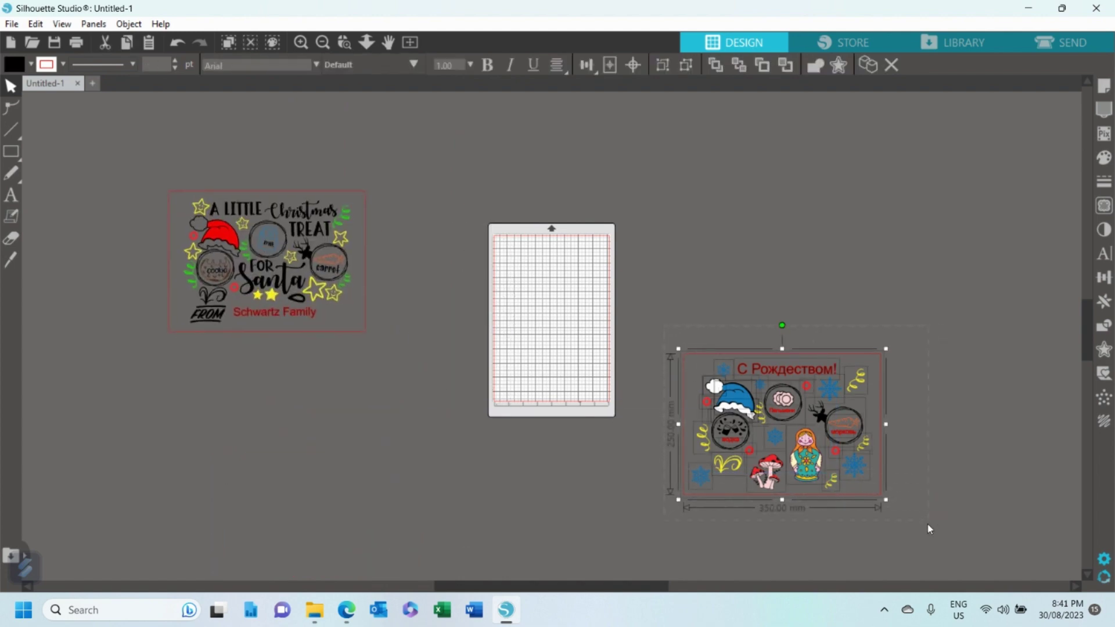
{"action": "right_click", "coordinate": [788, 454]}
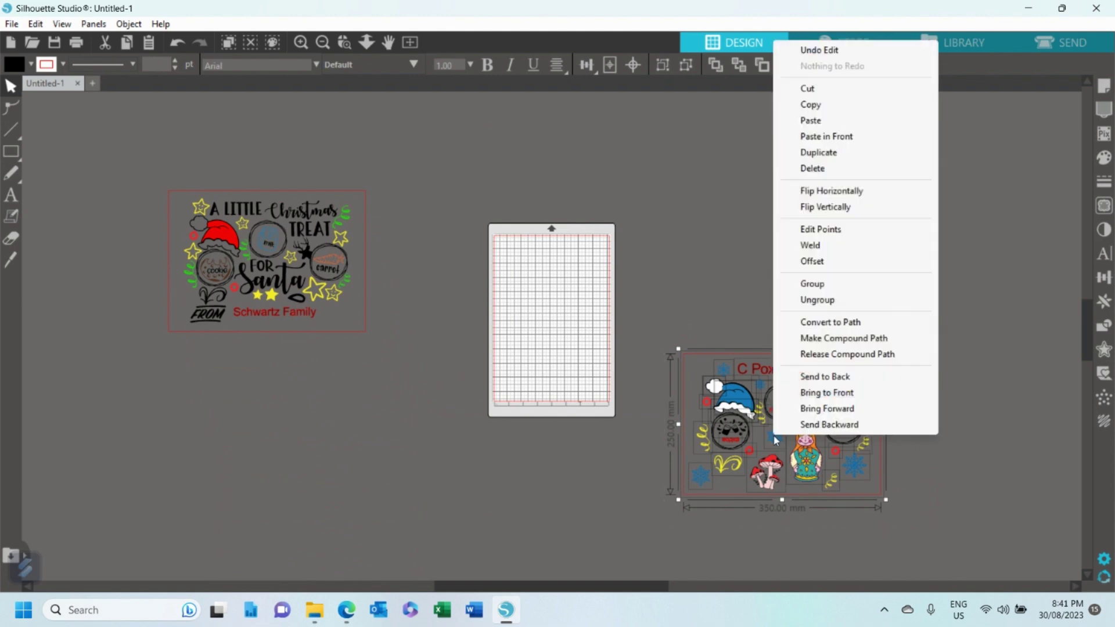
{"action": "left_click", "coordinate": [825, 285]}
{"action": "left_click_drag", "start_coordinate": [814, 379], "coordinate": [314, 388]}
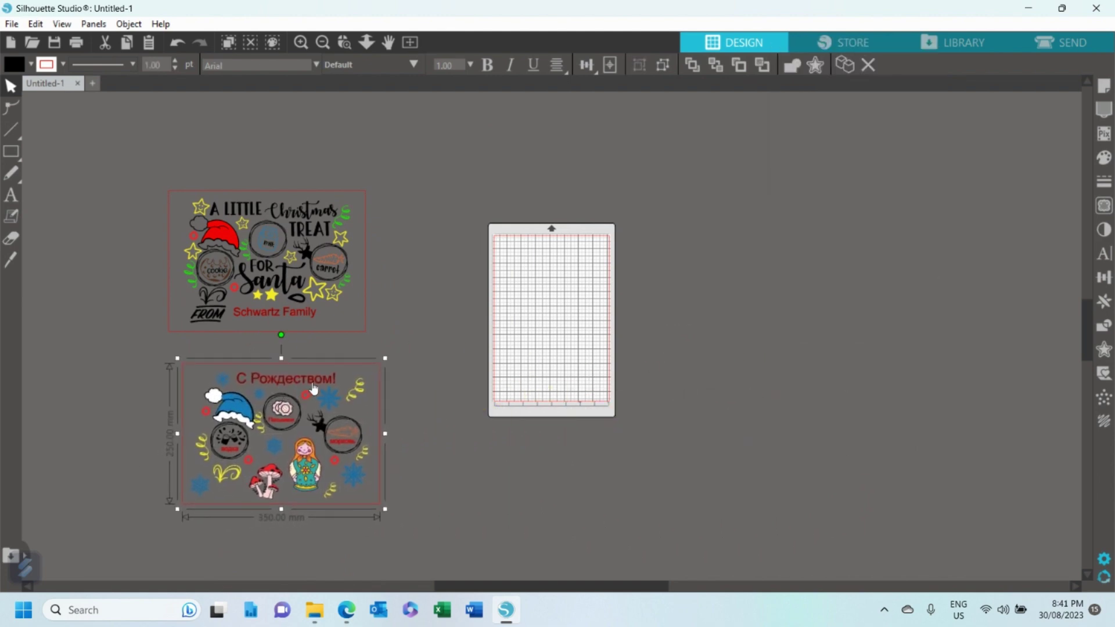
Move the Santa treat design onto the cutting mat and shift the Russian design up beside it, off the mat
{"action": "left_click", "coordinate": [273, 246]}
{"action": "left_click_drag", "start_coordinate": [276, 244], "coordinate": [562, 316]}
{"action": "left_click_drag", "start_coordinate": [315, 383], "coordinate": [226, 196]}
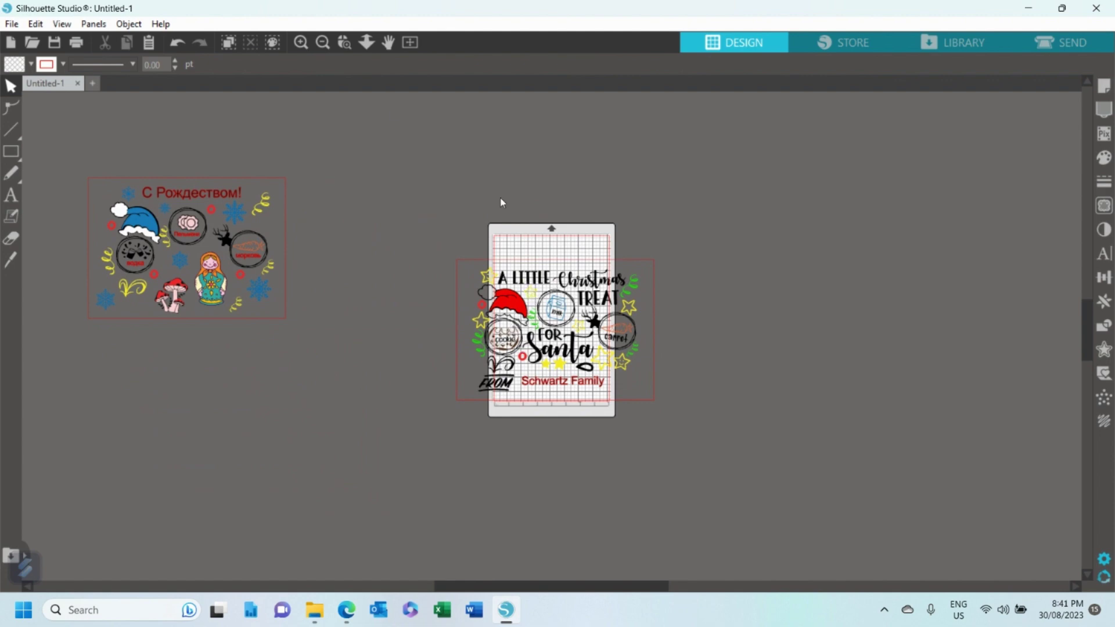
Scale the Santa treat design to a width of 400 mm with the aspect ratio locked and reposition it over the mat
{"action": "left_click", "coordinate": [301, 42]}
{"action": "left_click", "coordinate": [301, 42]}
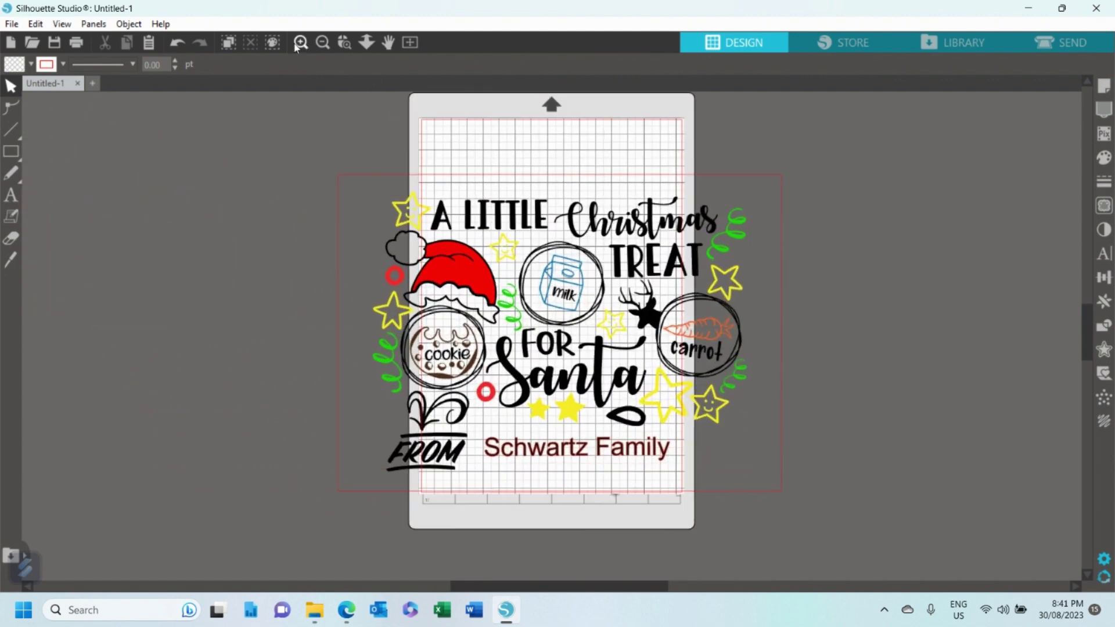
{"action": "left_click", "coordinate": [763, 177]}
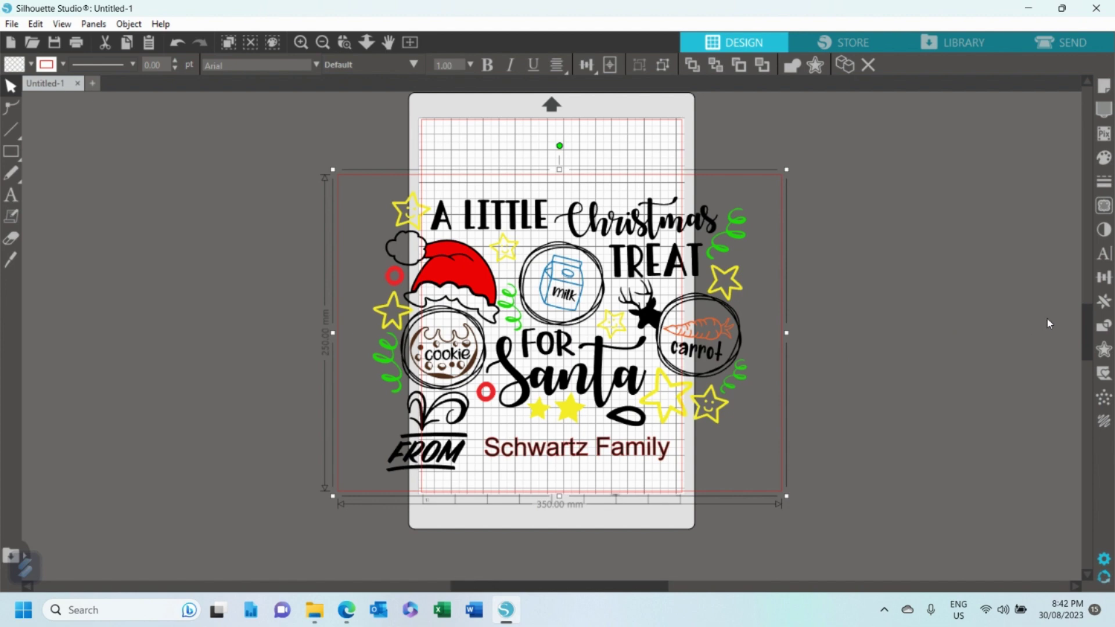
{"action": "left_click", "coordinate": [1104, 279]}
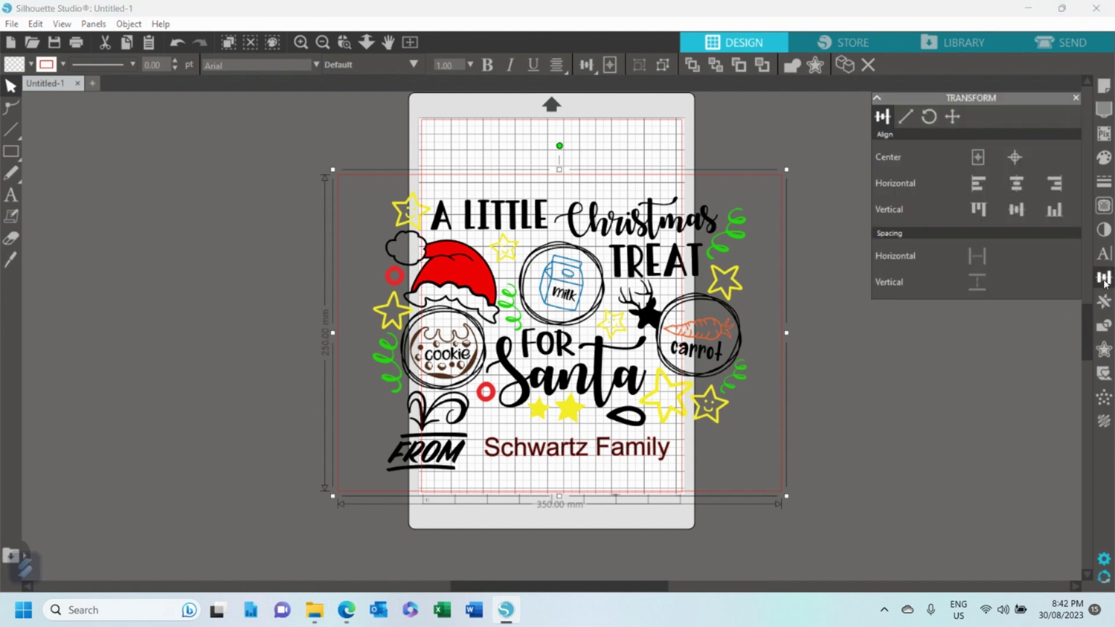
{"action": "left_click", "coordinate": [906, 118]}
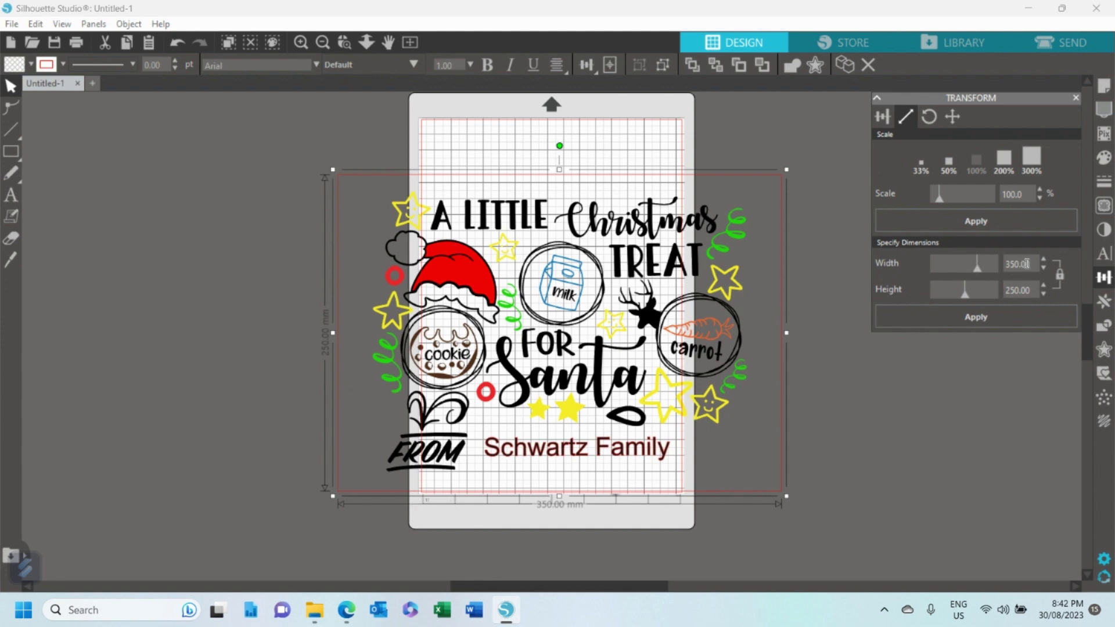
{"action": "left_click_drag", "start_coordinate": [1032, 263], "coordinate": [988, 273]}
{"action": "type", "text": "400"}
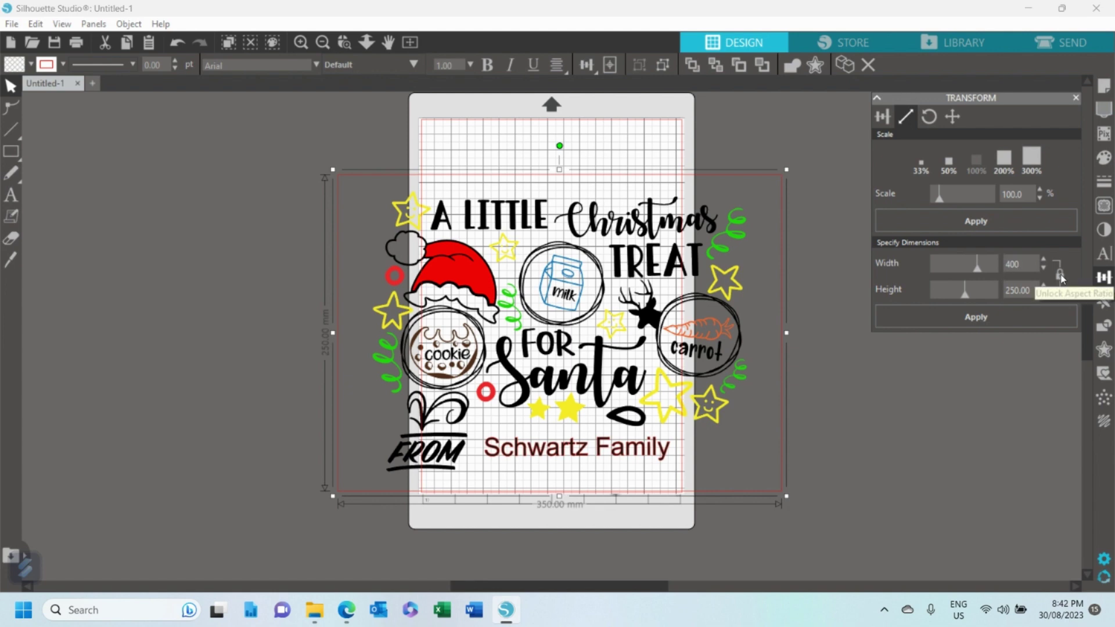
{"action": "left_click", "coordinate": [1007, 320]}
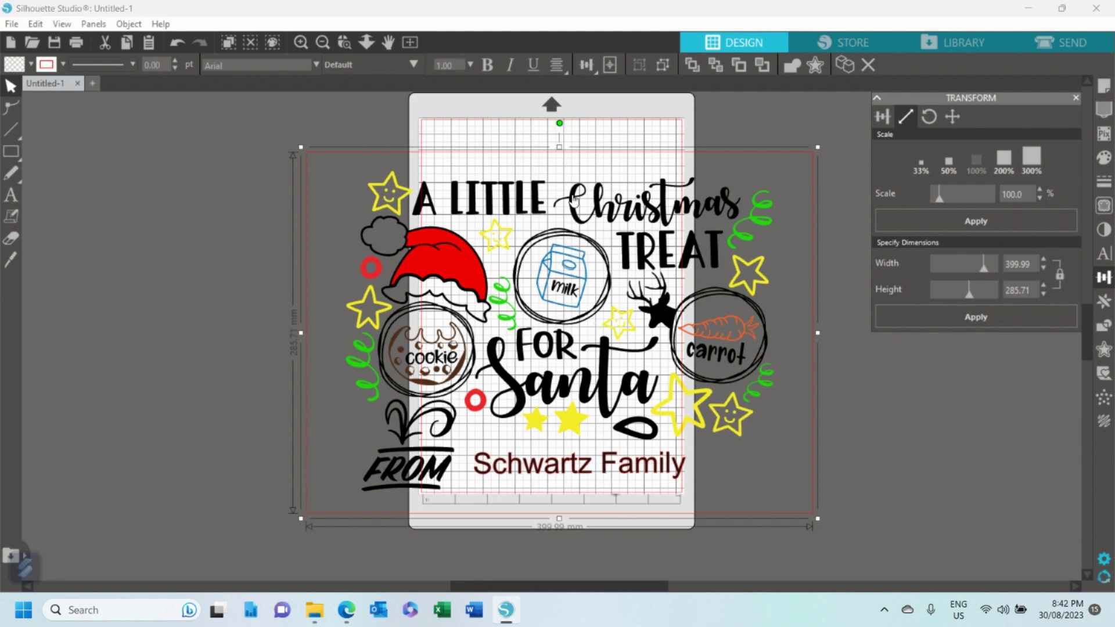
{"action": "left_click_drag", "start_coordinate": [558, 152], "coordinate": [547, 127]}
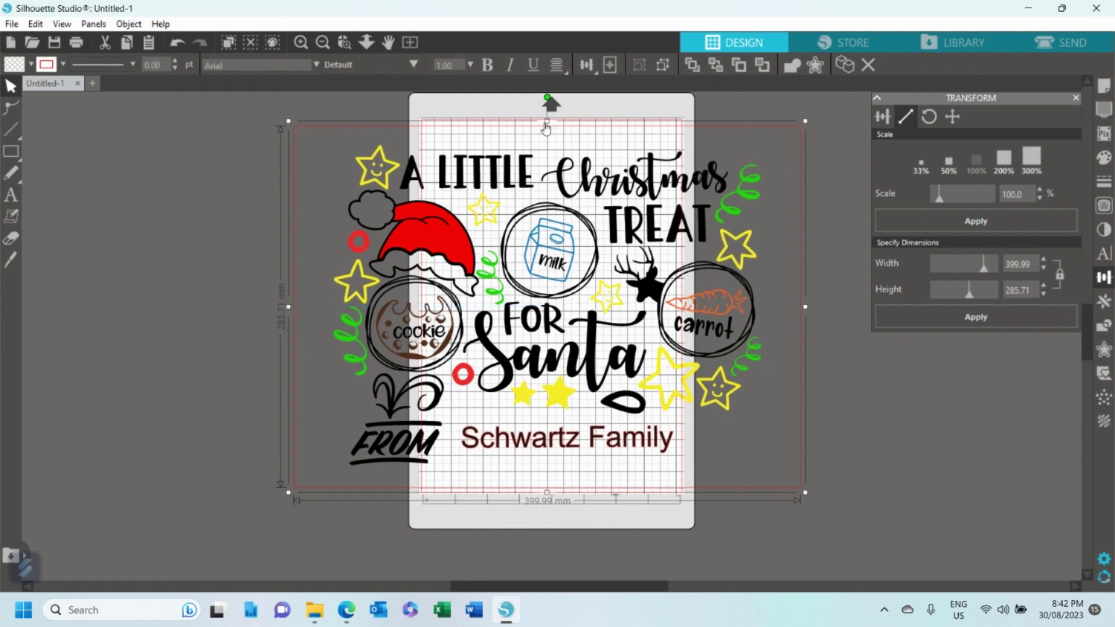
{"action": "left_click", "coordinate": [1076, 98]}
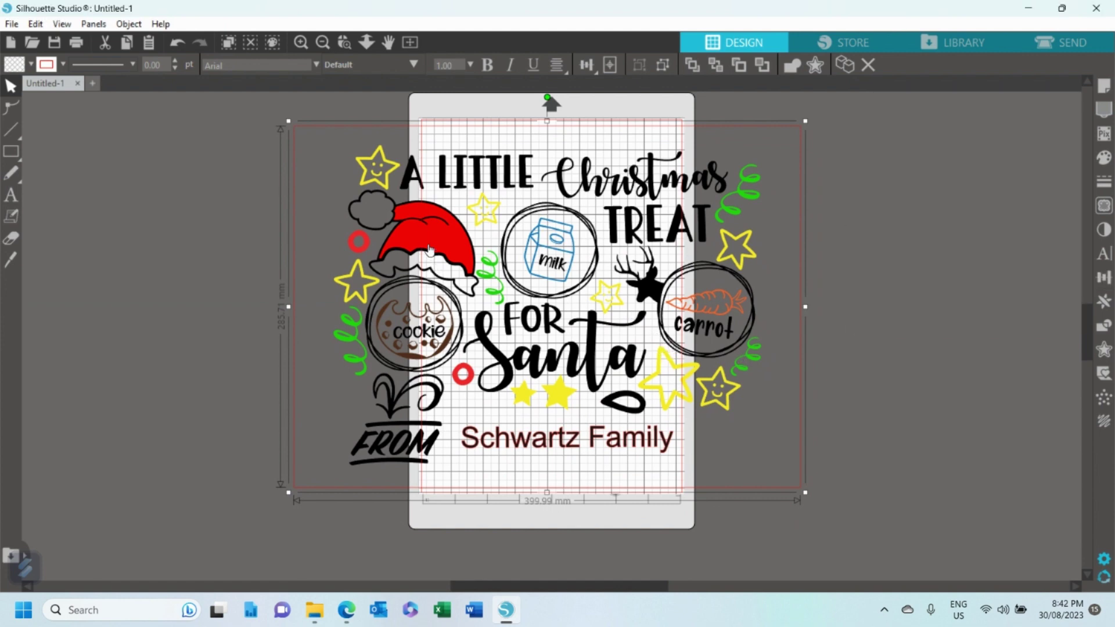
Duplicate the resized Santa treat design
{"action": "right_click", "coordinate": [430, 250]}
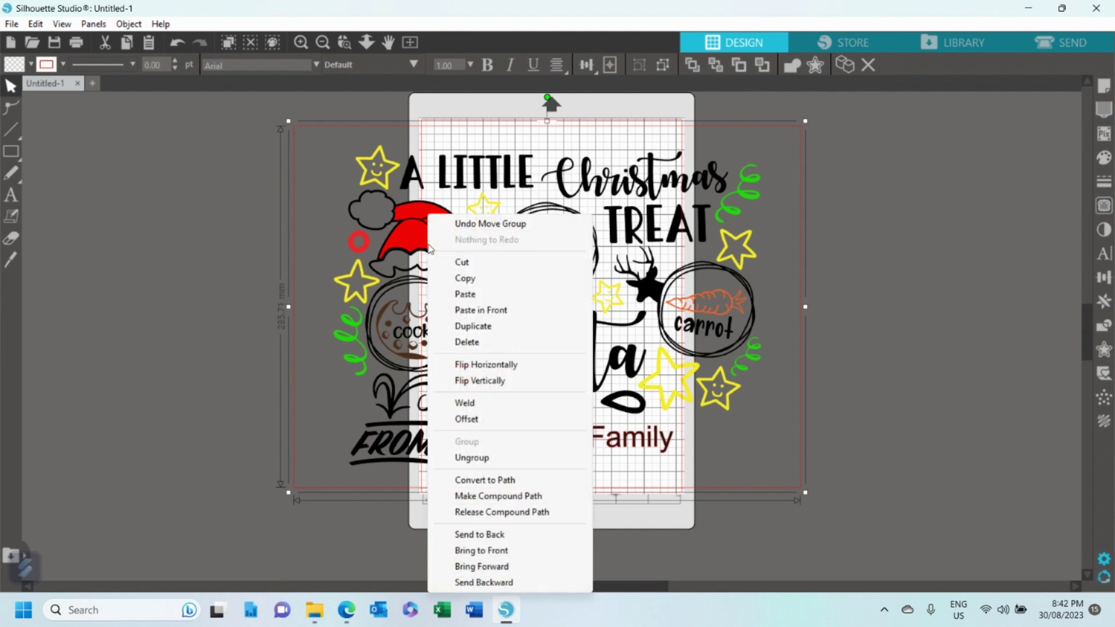
{"action": "left_click", "coordinate": [409, 250]}
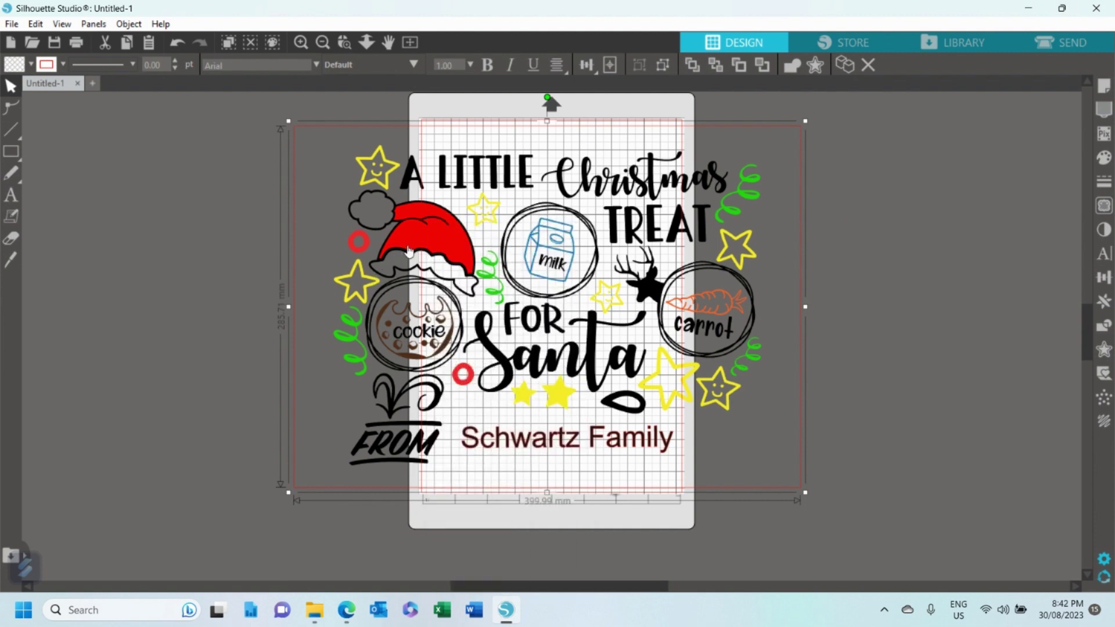
{"action": "right_click", "coordinate": [409, 250]}
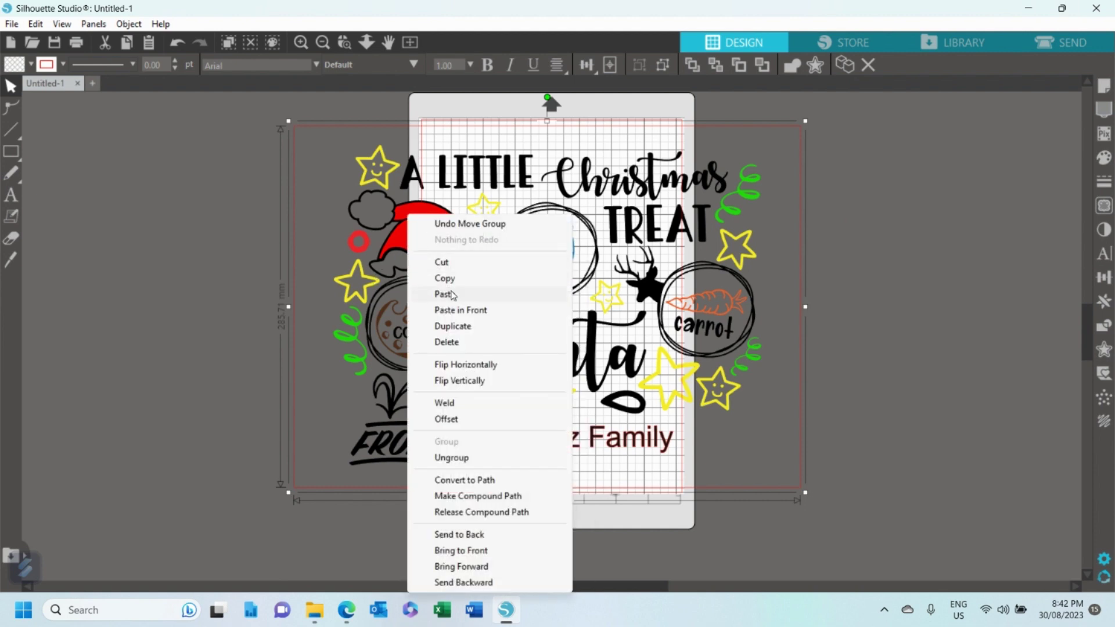
{"action": "left_click", "coordinate": [462, 326]}
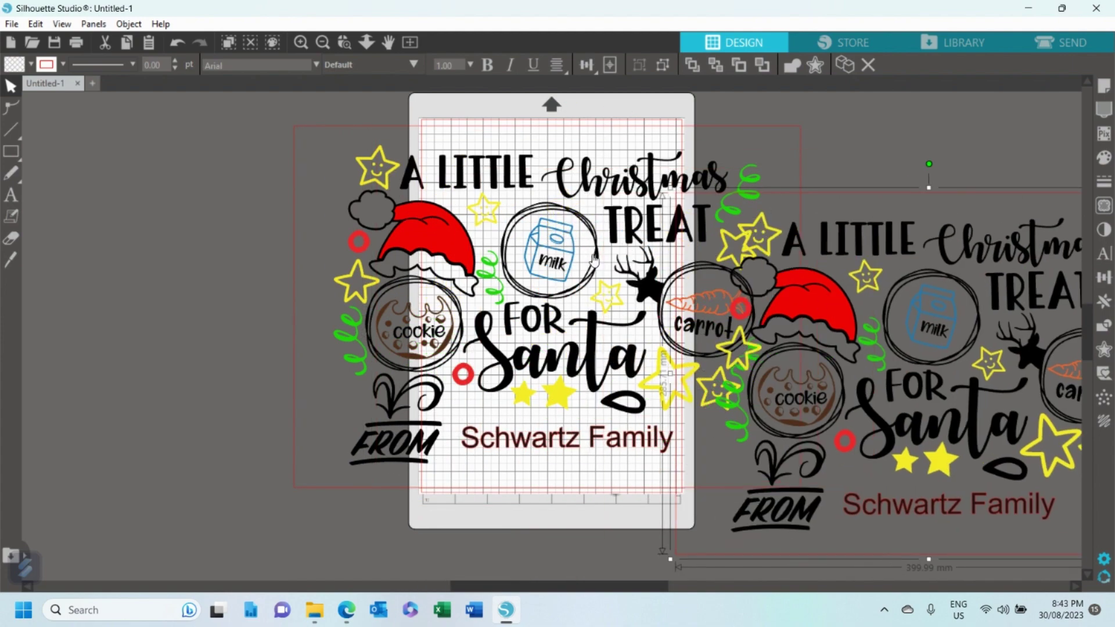
Move the original Santa treat design off the mat, well to its left
{"action": "left_click_drag", "start_coordinate": [552, 246], "coordinate": [148, 228]}
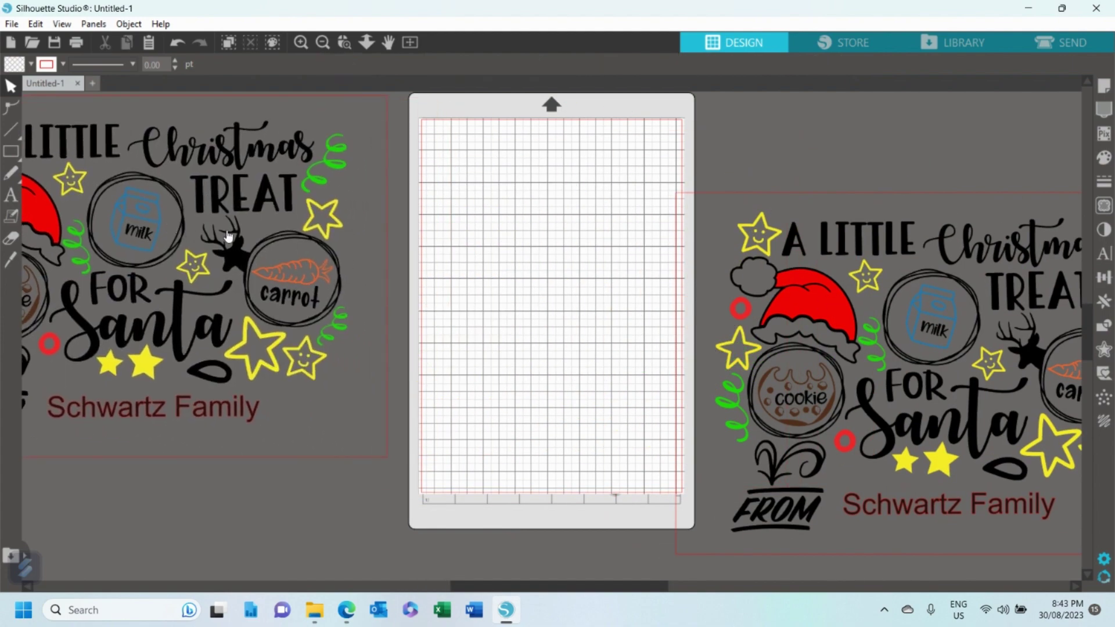
{"action": "left_click", "coordinate": [157, 228]}
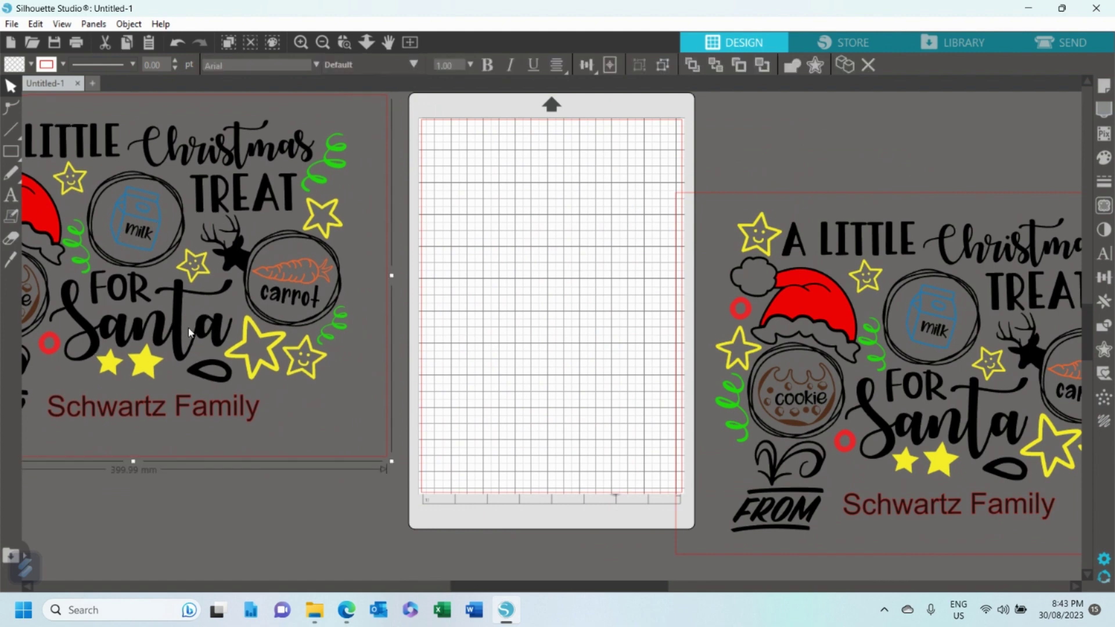
{"action": "key", "text": "Left"}
{"action": "key", "text": "Left"}
{"action": "key", "text": "Left"}
{"action": "key", "text": "Left"}
{"action": "key", "text": "Left"}
{"action": "key", "text": "Left"}
{"action": "key", "text": "Left"}
{"action": "key", "text": "Left"}
{"action": "key", "text": "Left"}
{"action": "key", "text": "Left"}
{"action": "key", "text": "Left"}
{"action": "key", "text": "Left"}
{"action": "key", "text": "Left"}
{"action": "key", "text": "Left"}
{"action": "key", "text": "Left"}
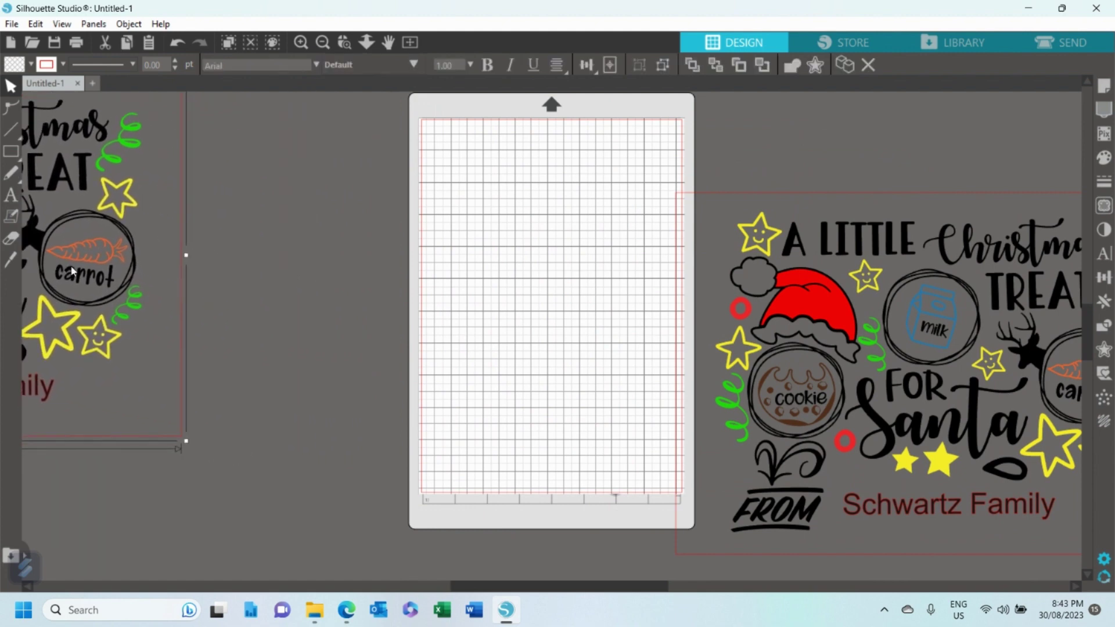
Move the duplicated Santa treat design over the cutting mat and ungroup it
{"action": "left_click_drag", "start_coordinate": [772, 307], "coordinate": [392, 265]}
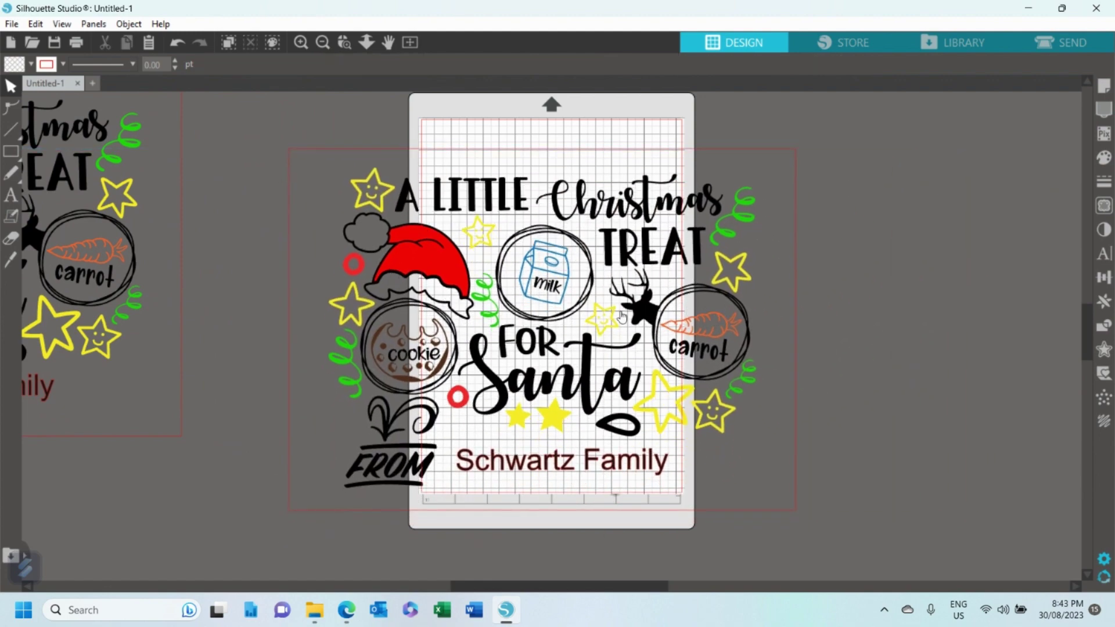
{"action": "right_click", "coordinate": [553, 291]}
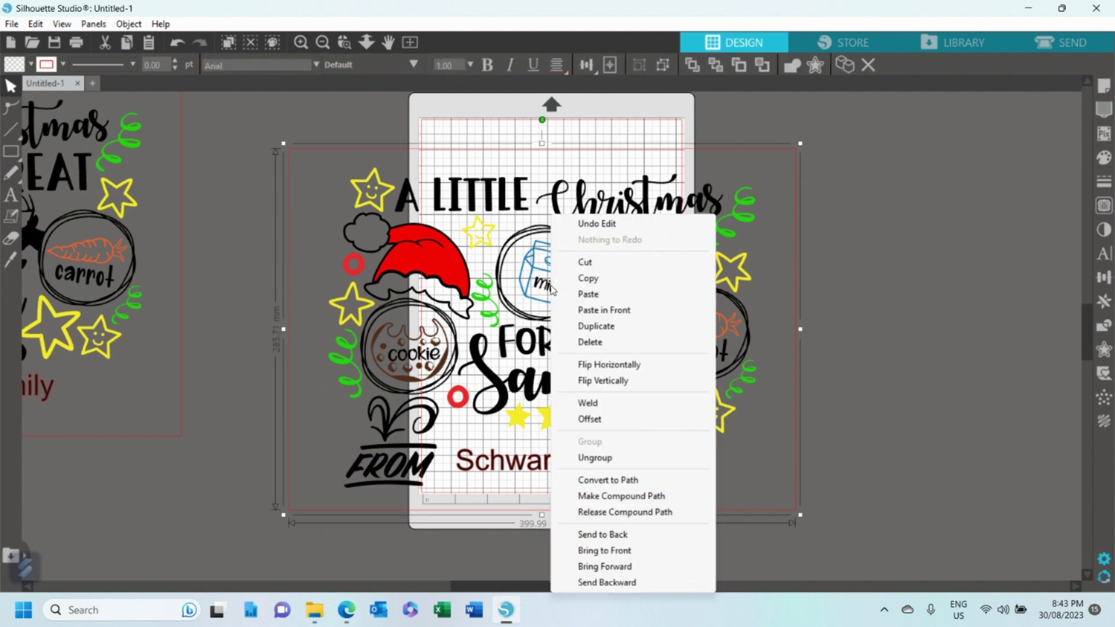
{"action": "left_click", "coordinate": [604, 457]}
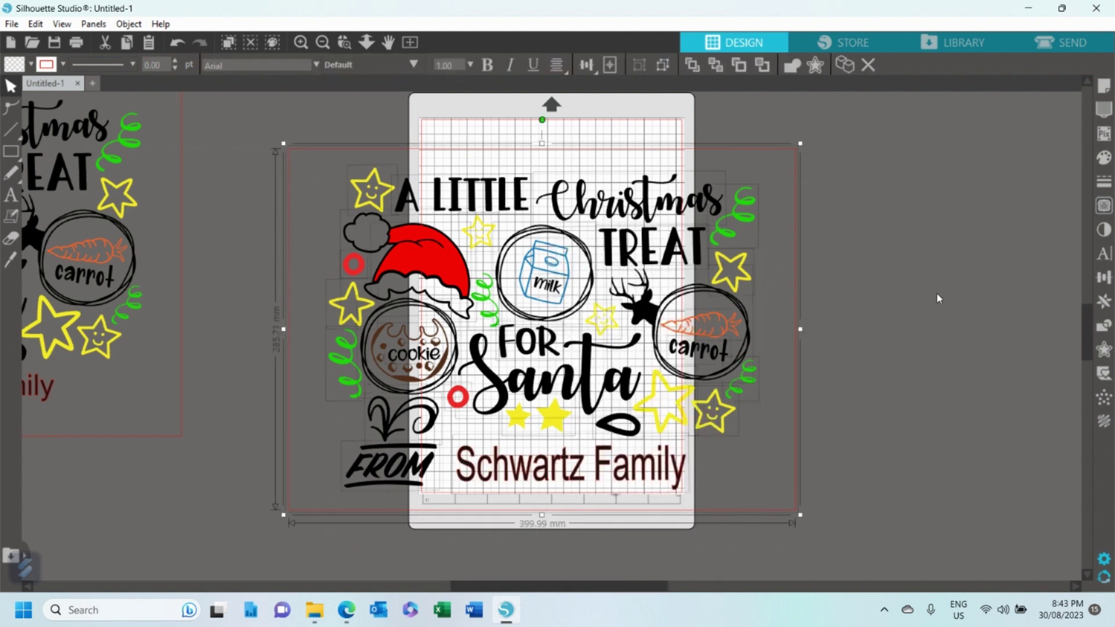
{"action": "left_click", "coordinate": [937, 298]}
{"action": "scroll", "coordinate": [943, 302], "scroll_direction": "down", "scroll_amount": 1}
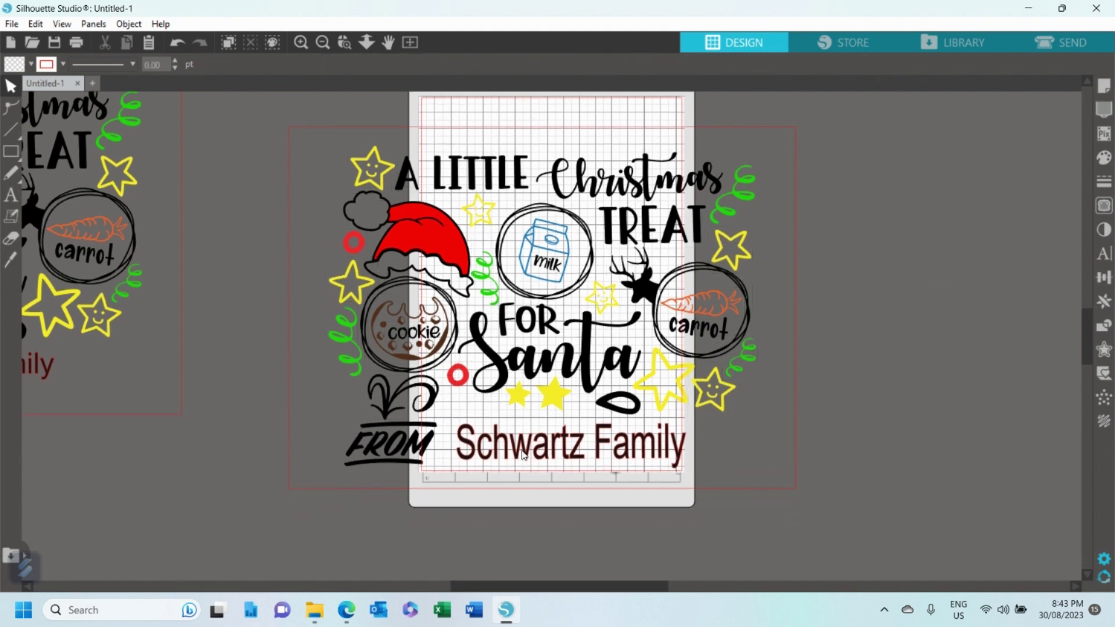
Move the existing family name off the design and add the new family's name as separate text beneath it
{"action": "left_click", "coordinate": [524, 456]}
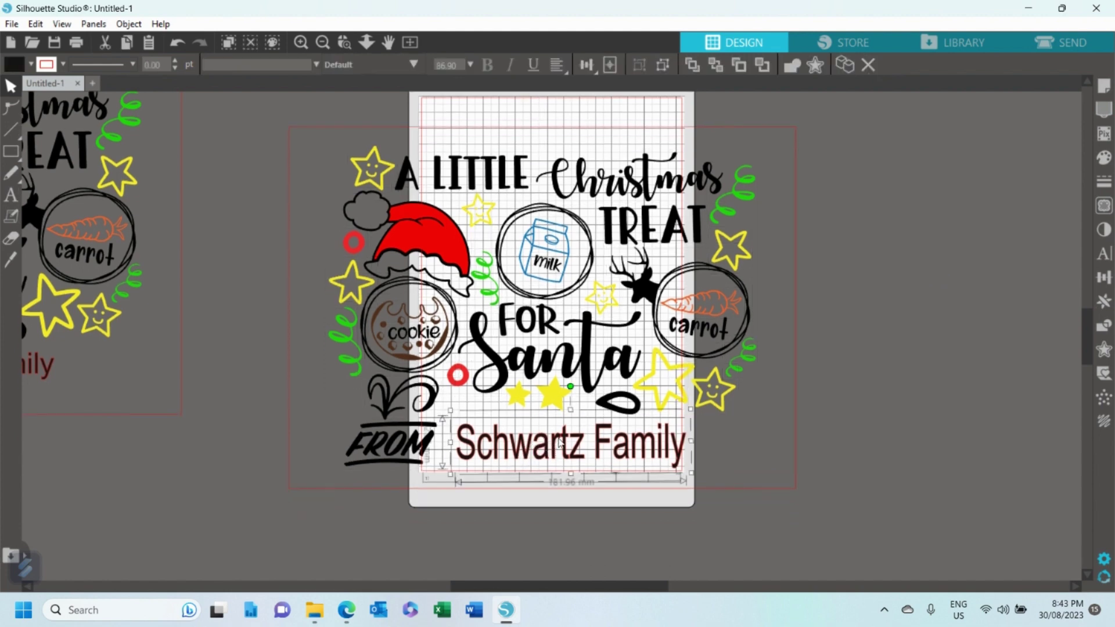
{"action": "left_click_drag", "start_coordinate": [559, 442], "coordinate": [936, 331]}
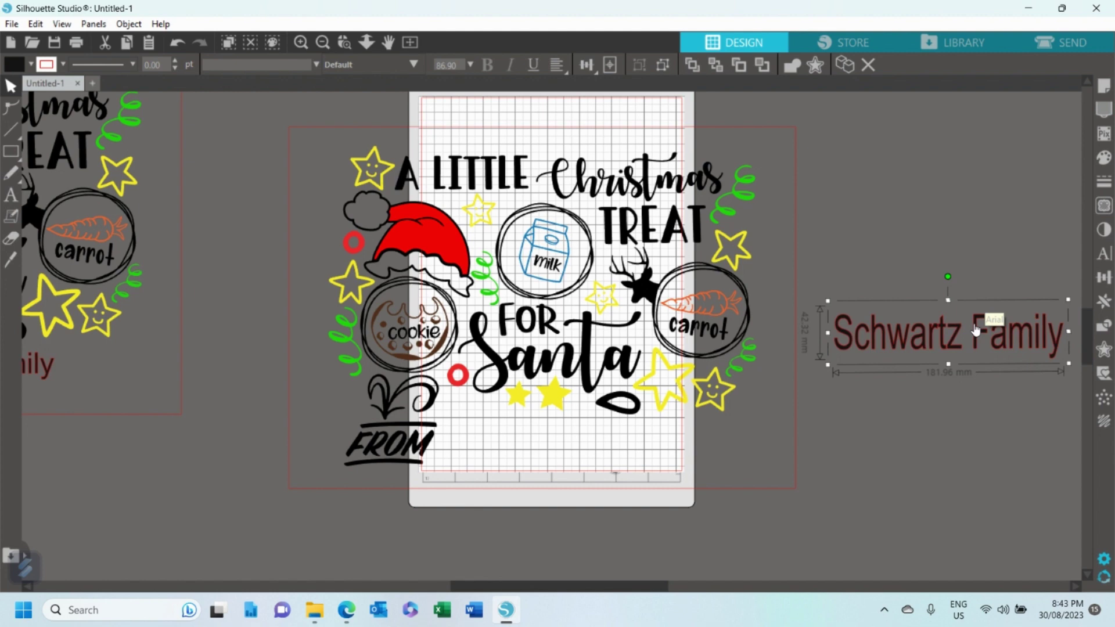
{"action": "left_click", "coordinate": [11, 197]}
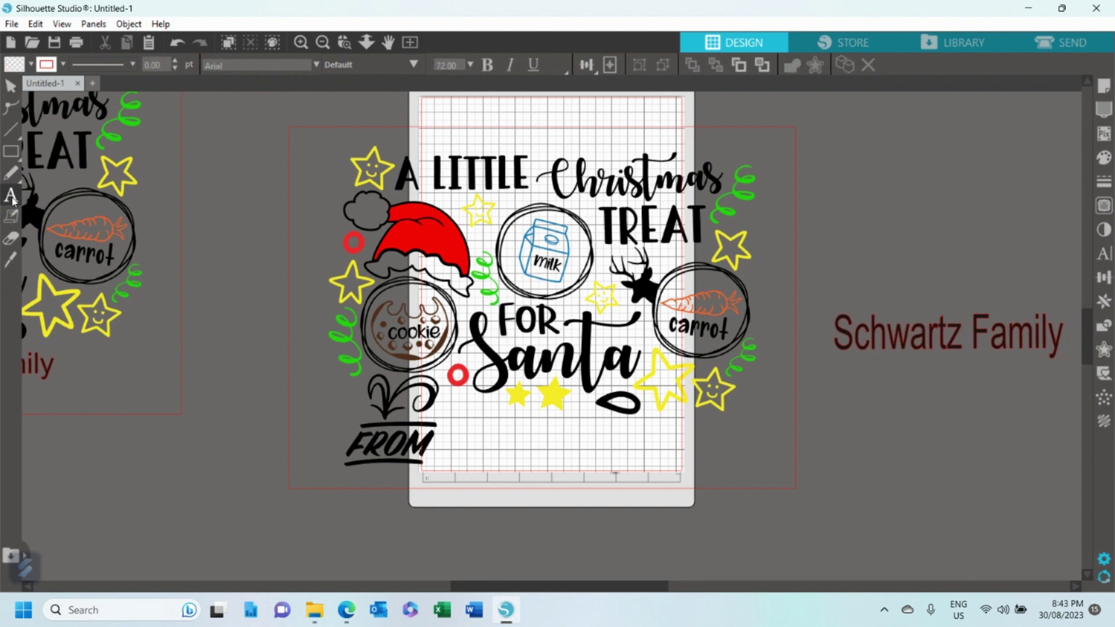
{"action": "left_click", "coordinate": [12, 198]}
{"action": "left_click", "coordinate": [854, 425]}
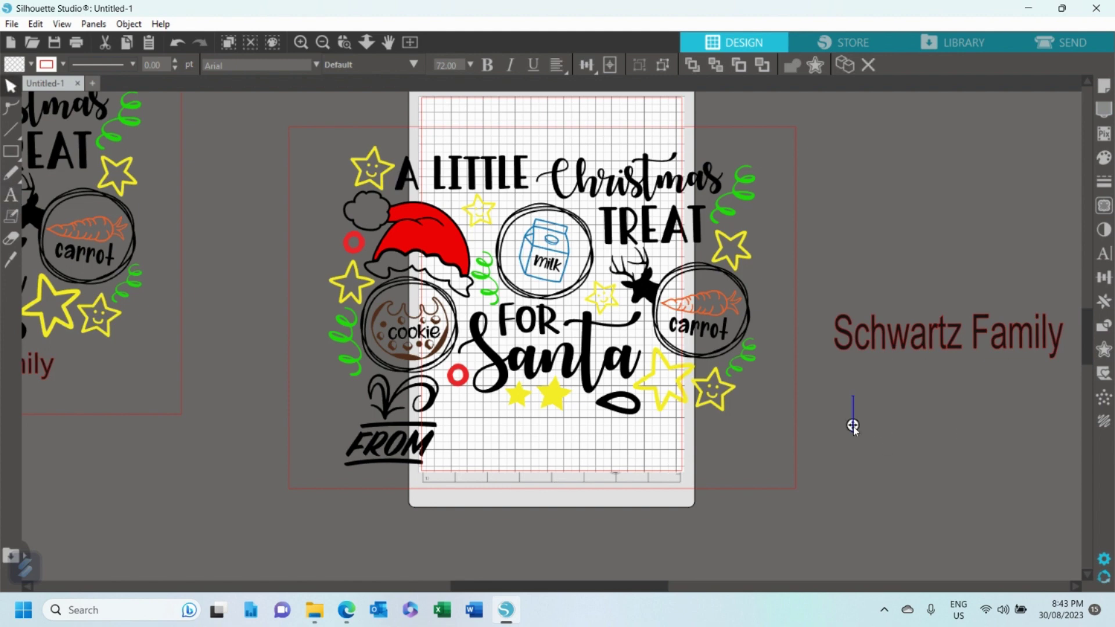
{"action": "type", "text": "Negus Family"}
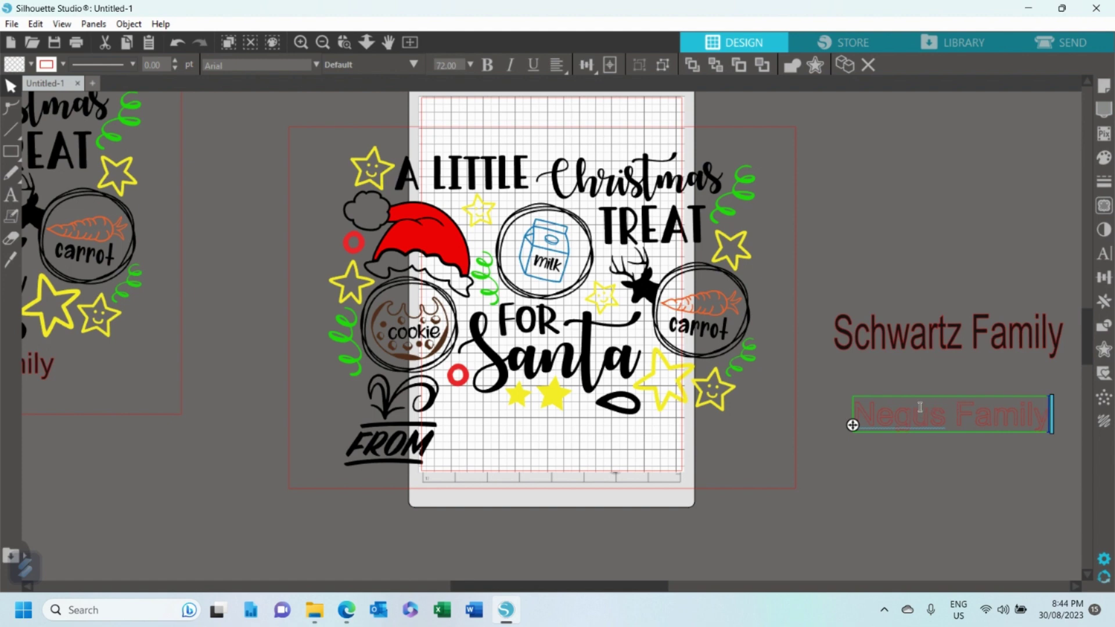
{"action": "left_click", "coordinate": [928, 385]}
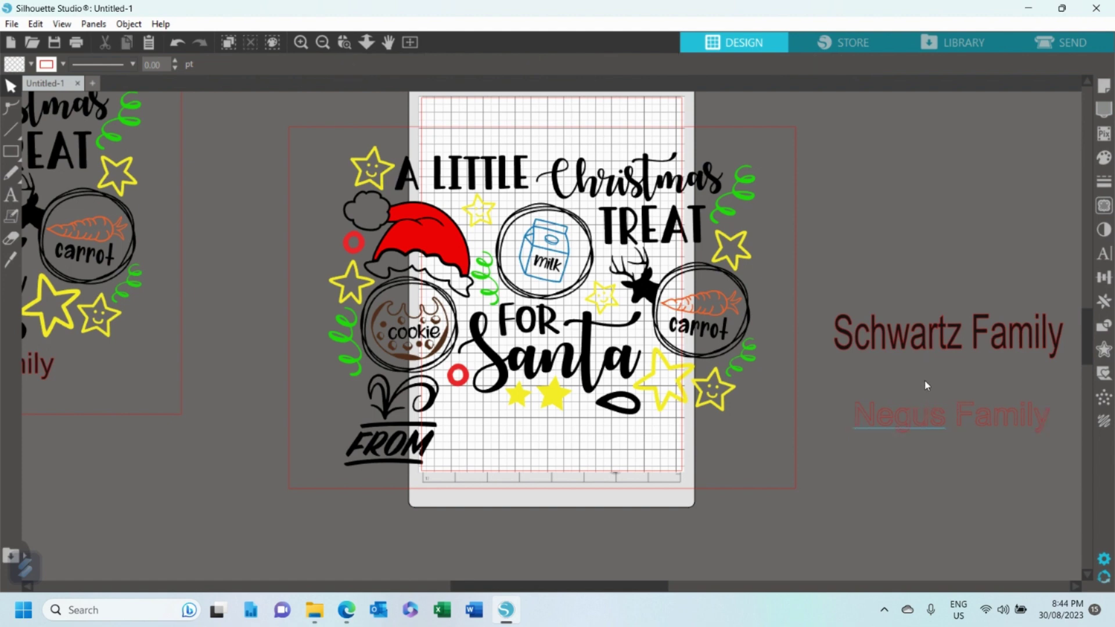
Shift the new family name slightly so it sits beneath the start of the old name
{"action": "left_click", "coordinate": [930, 414]}
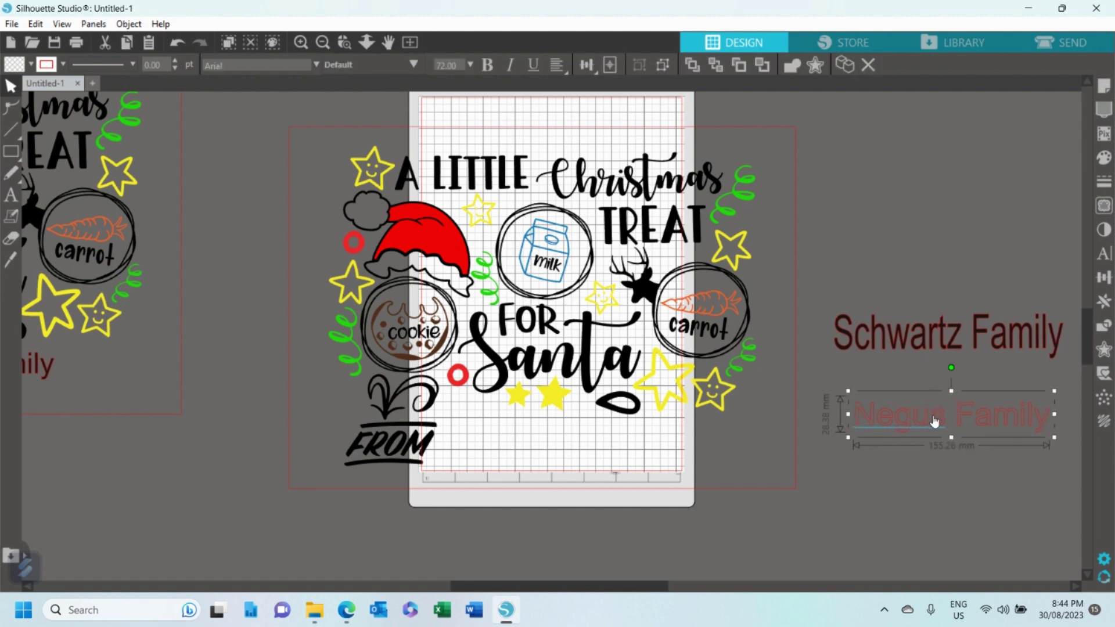
{"action": "left_click_drag", "start_coordinate": [936, 416], "coordinate": [911, 414]}
{"action": "left_click", "coordinate": [700, 313]}
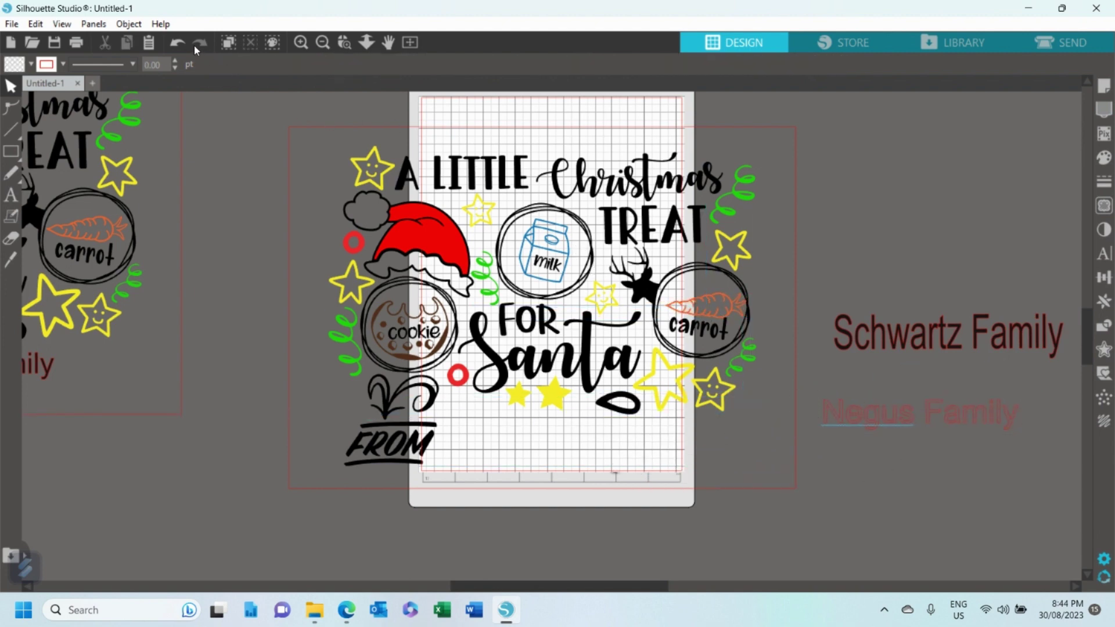
{"action": "left_click", "coordinate": [179, 43]}
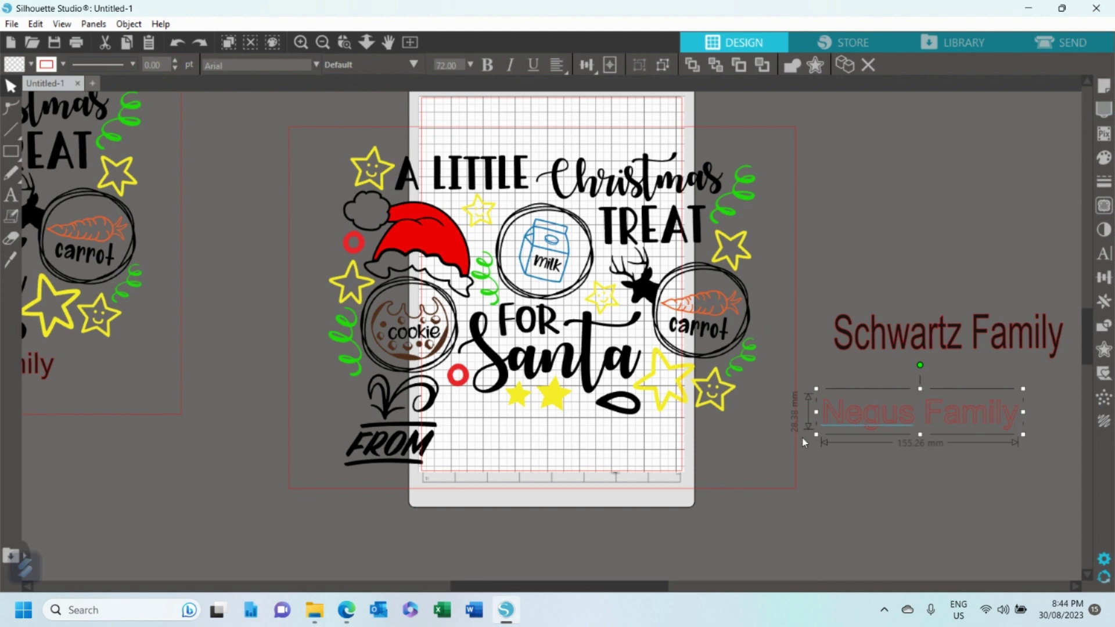
Fill the new family name with the recently used black, hex 141414
{"action": "left_click", "coordinate": [602, 587]}
{"action": "scroll", "coordinate": [605, 585], "scroll_direction": "down", "scroll_amount": 2}
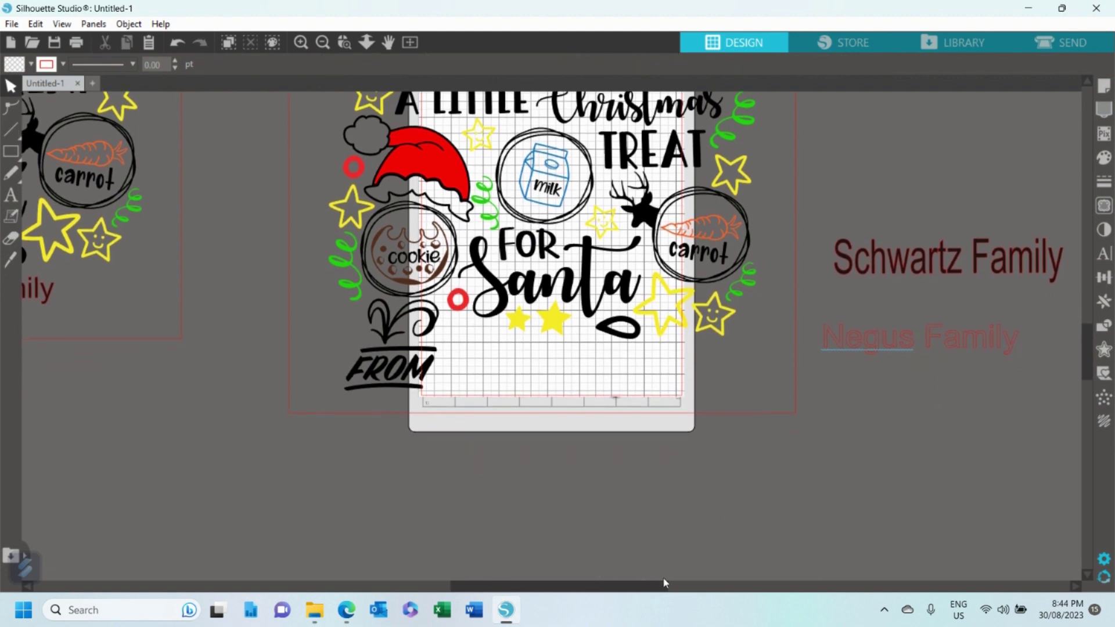
{"action": "left_click_drag", "start_coordinate": [639, 588], "coordinate": [714, 566]}
{"action": "scroll", "coordinate": [728, 439], "scroll_direction": "up", "scroll_amount": 1}
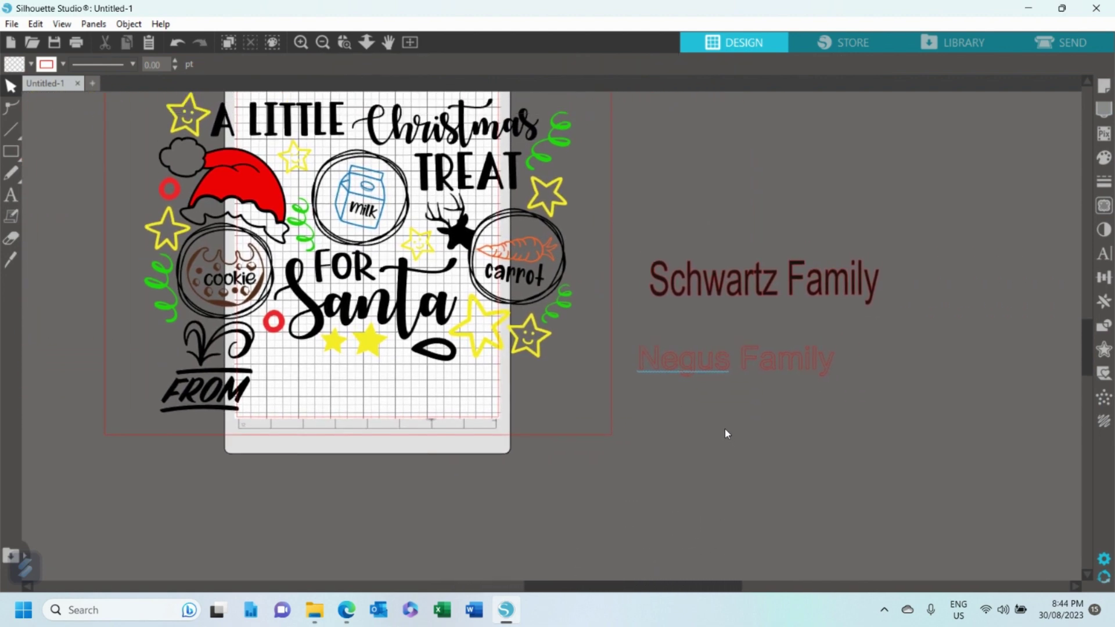
{"action": "left_click", "coordinate": [301, 42]}
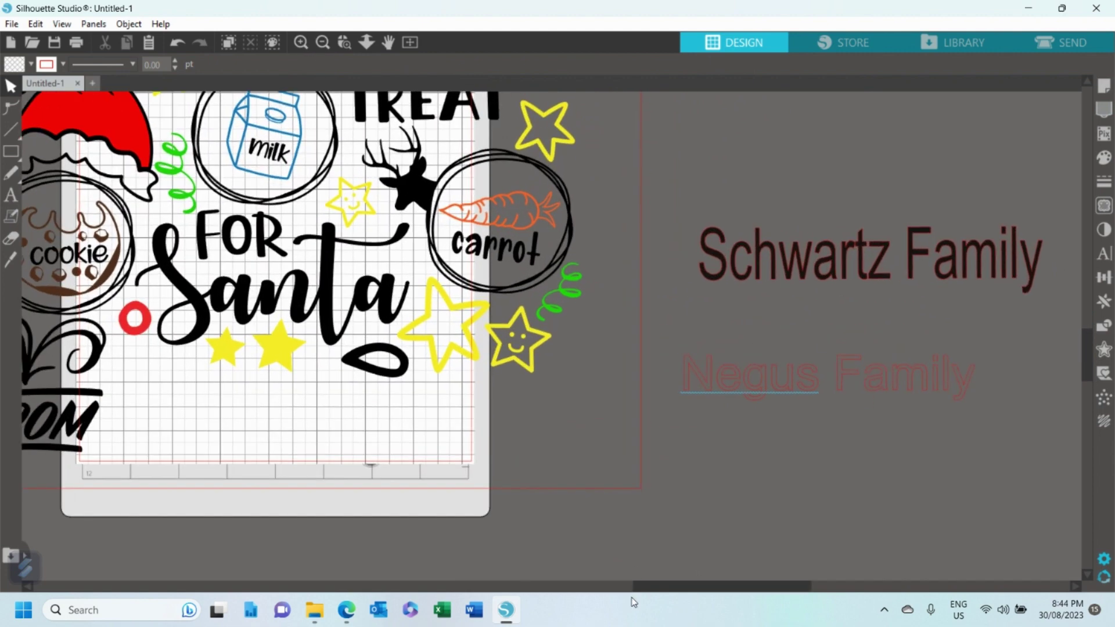
{"action": "left_click_drag", "start_coordinate": [678, 588], "coordinate": [738, 574]}
{"action": "left_click", "coordinate": [688, 397]}
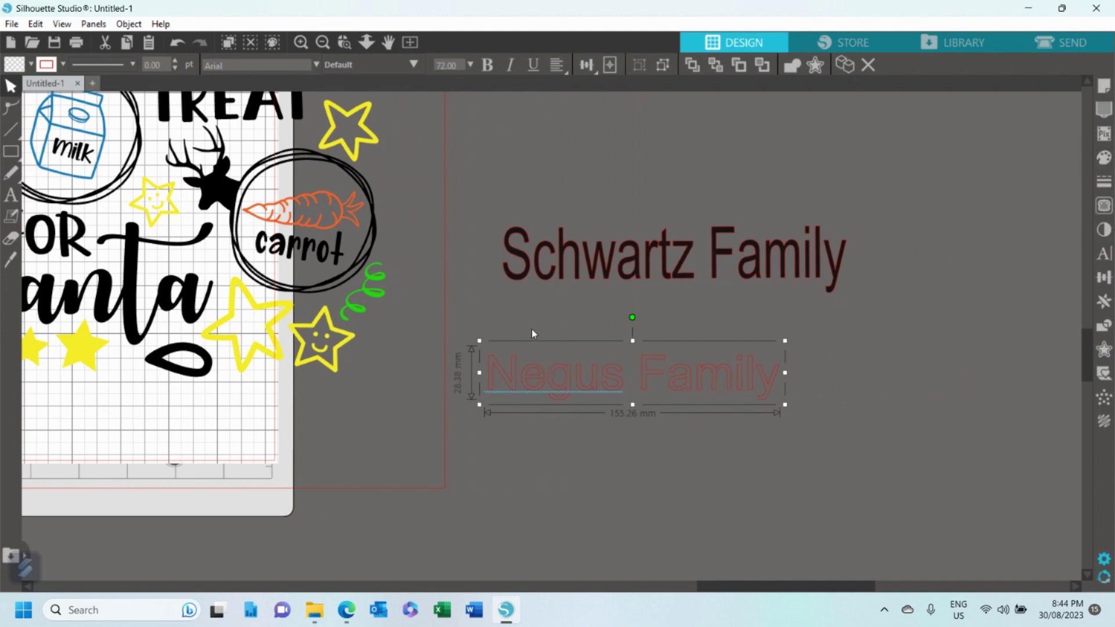
{"action": "left_click", "coordinate": [1101, 159]}
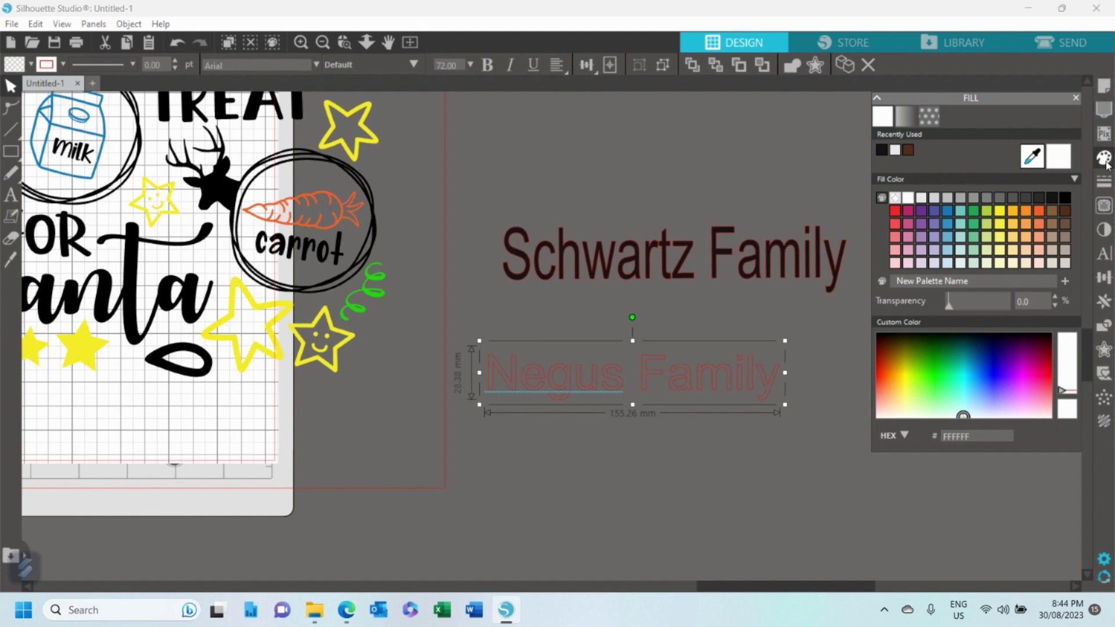
{"action": "left_click", "coordinate": [882, 150]}
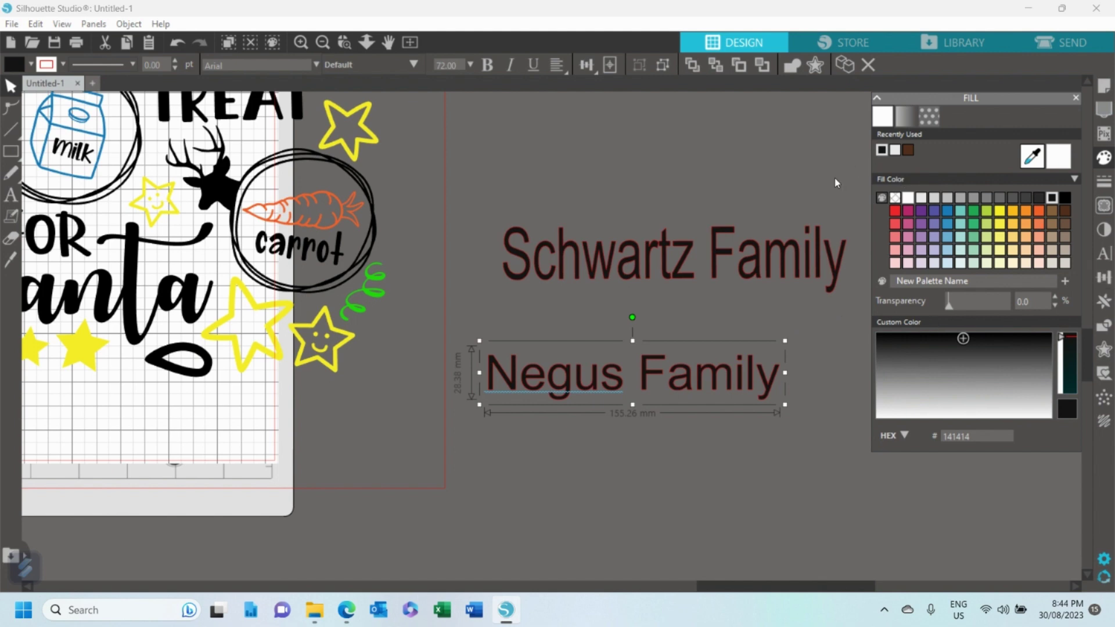
Try the new family name in Cooper Black, Bodoni MT, Arial Rounded MT Bold, Snap ITC, Showcard Gothic and Segoe UI Black
{"action": "left_click", "coordinate": [1104, 256]}
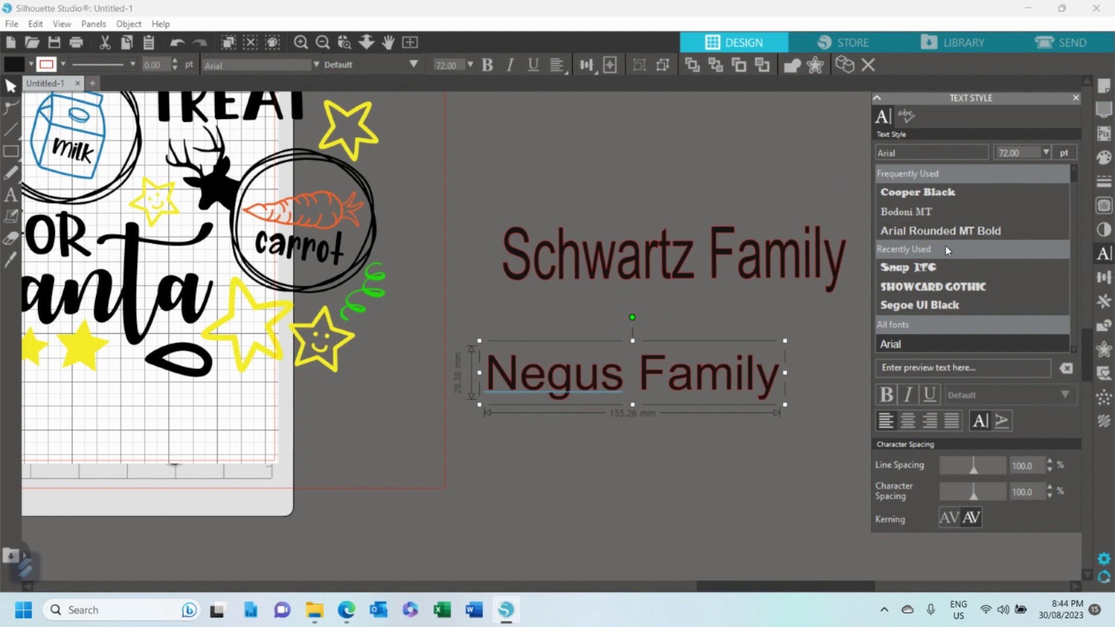
{"action": "scroll", "coordinate": [945, 250], "scroll_direction": "down", "scroll_amount": 5}
{"action": "scroll", "coordinate": [949, 267], "scroll_direction": "up", "scroll_amount": 5}
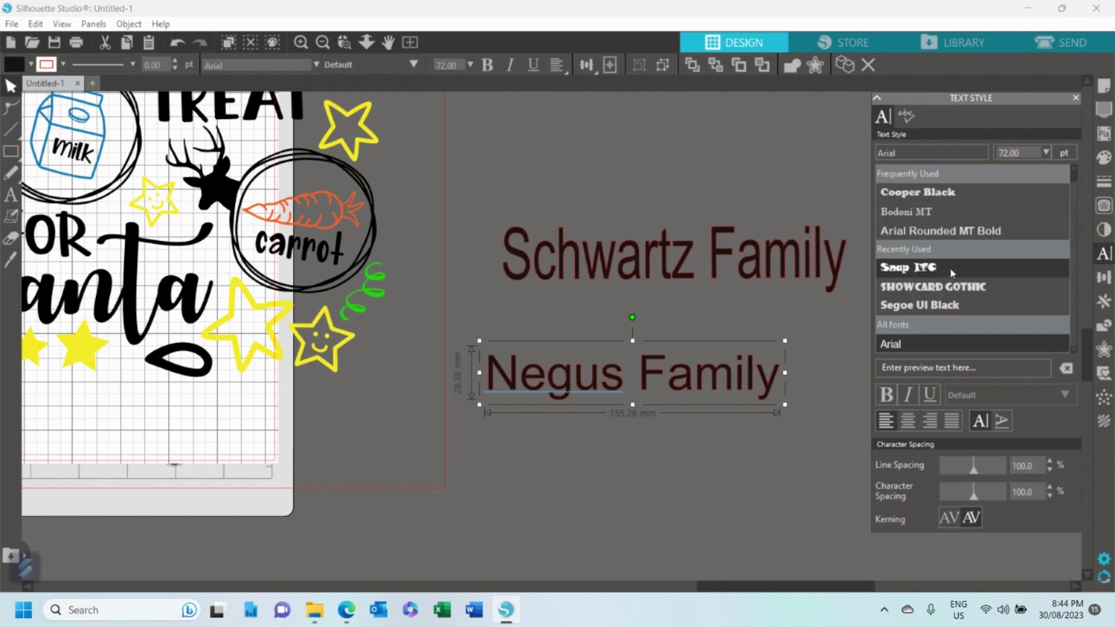
{"action": "left_click", "coordinate": [932, 199]}
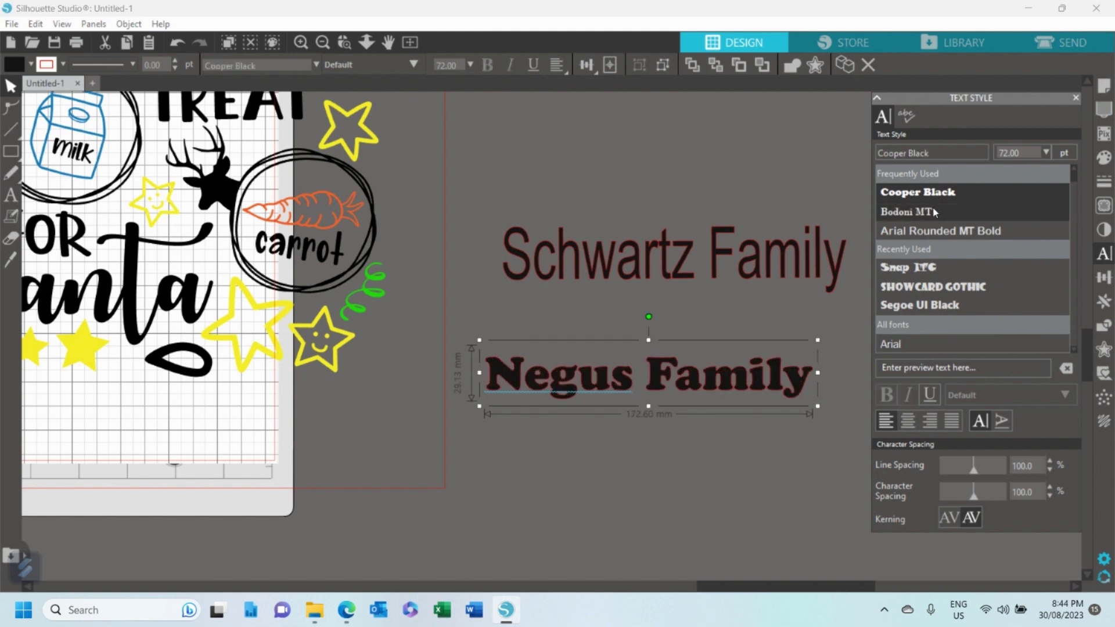
{"action": "left_click", "coordinate": [934, 212]}
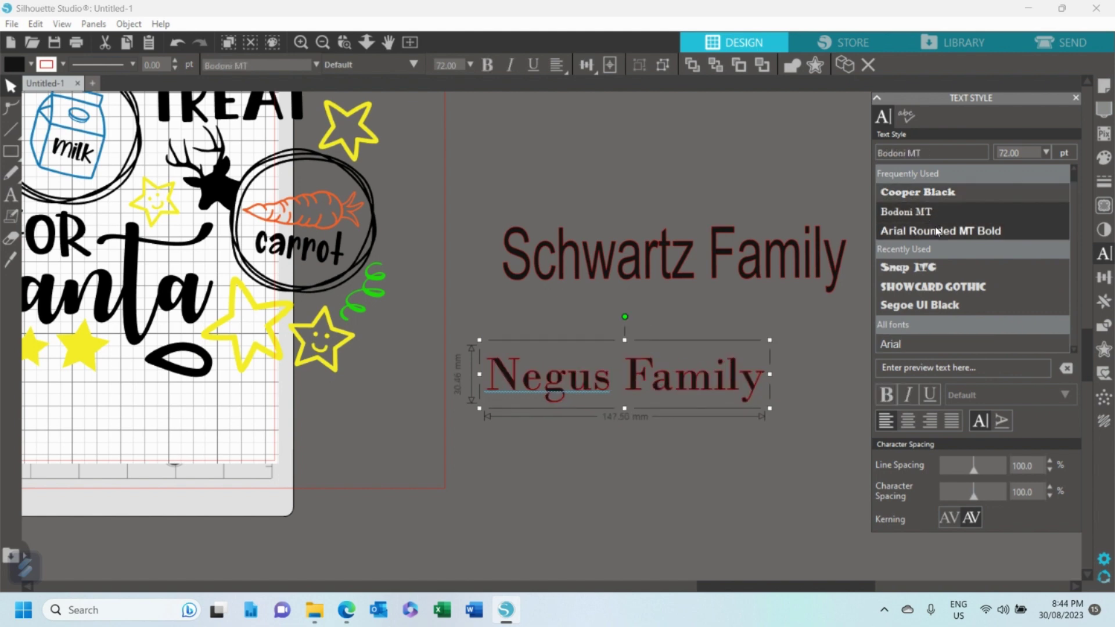
{"action": "left_click", "coordinate": [937, 232]}
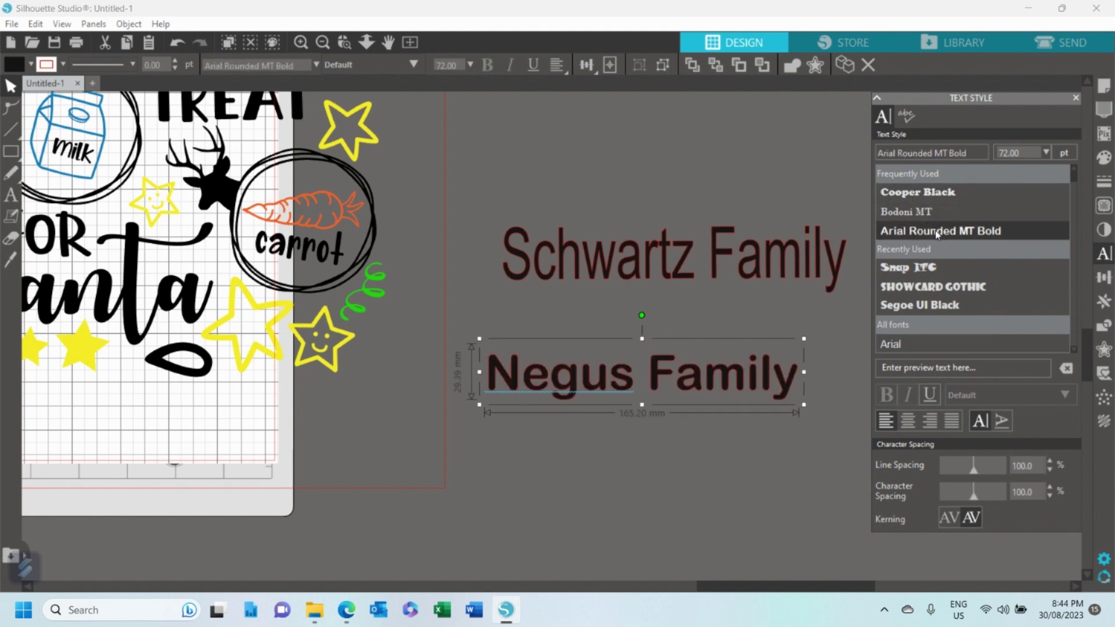
{"action": "left_click", "coordinate": [932, 268]}
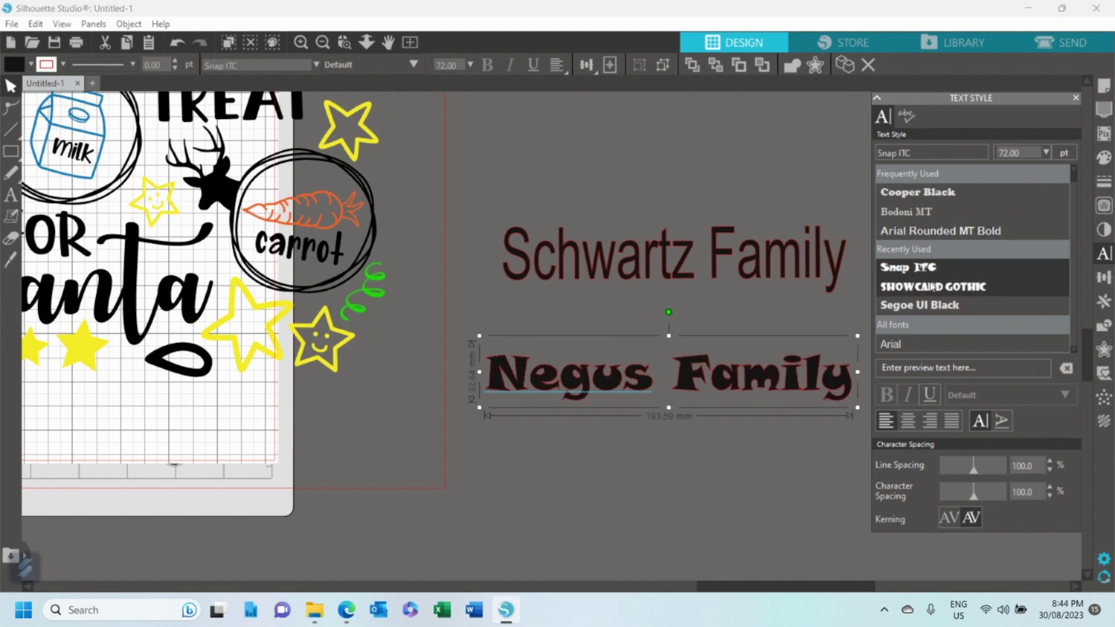
{"action": "left_click", "coordinate": [932, 288]}
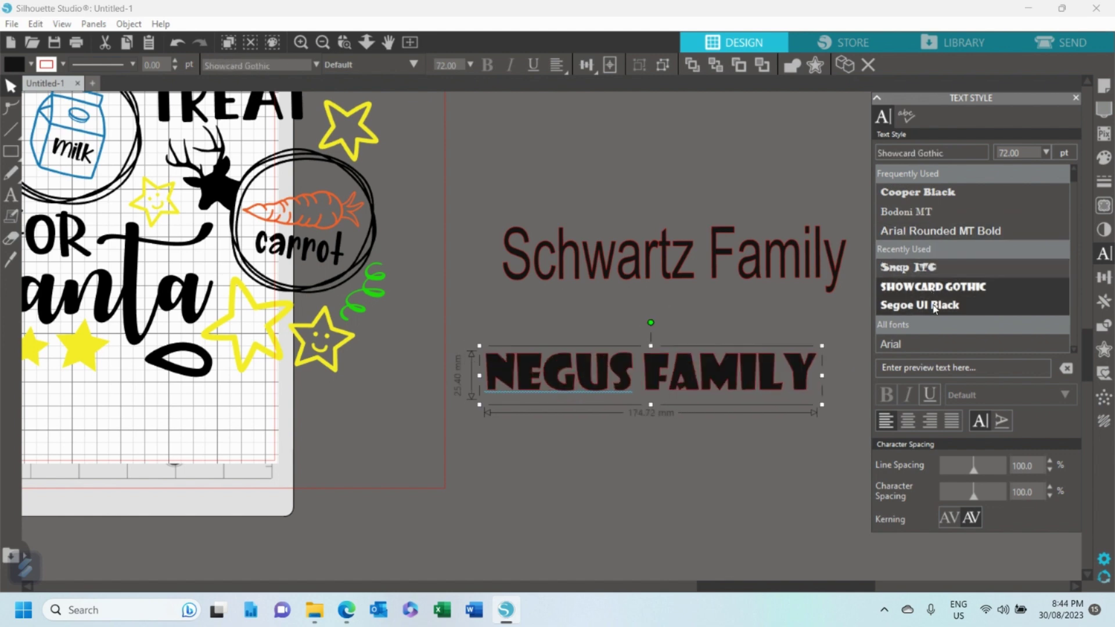
{"action": "left_click", "coordinate": [935, 306]}
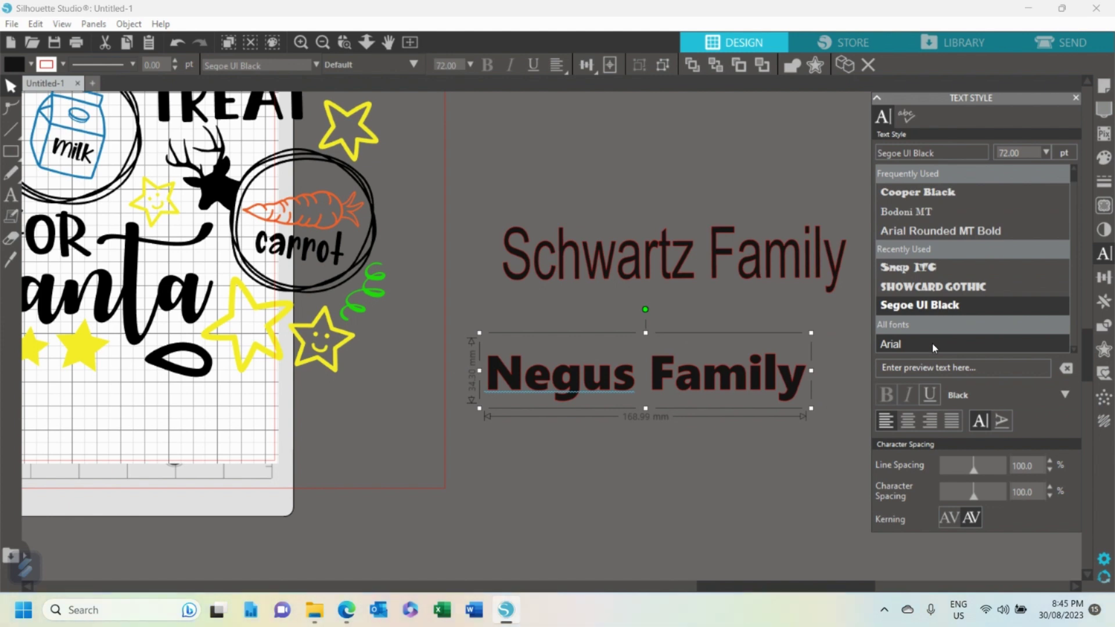
Try Algerian and Arial Black as the font of the new family name
{"action": "scroll", "coordinate": [932, 343], "scroll_direction": "down", "scroll_amount": 3}
{"action": "scroll", "coordinate": [932, 300], "scroll_direction": "down", "scroll_amount": 3}
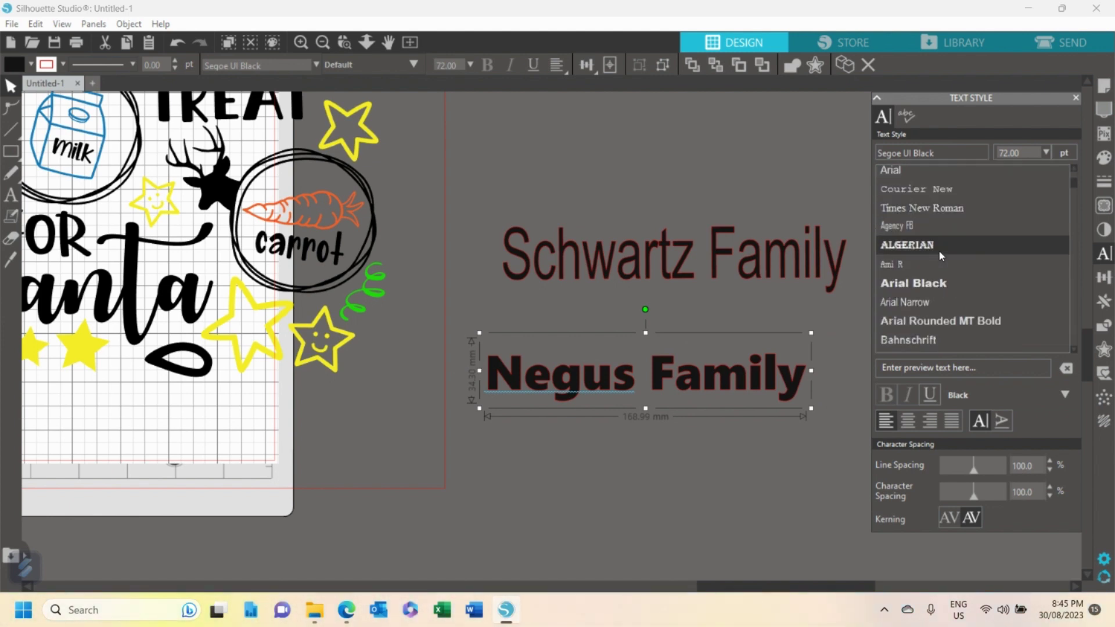
{"action": "left_click", "coordinate": [940, 251]}
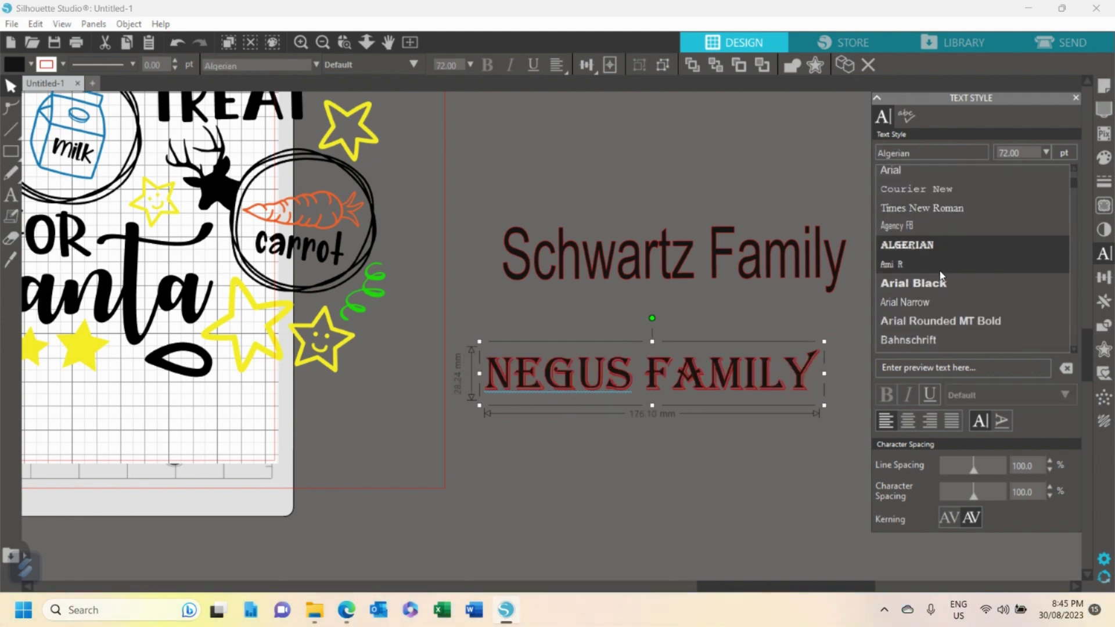
{"action": "left_click", "coordinate": [940, 271]}
{"action": "left_click", "coordinate": [941, 283]}
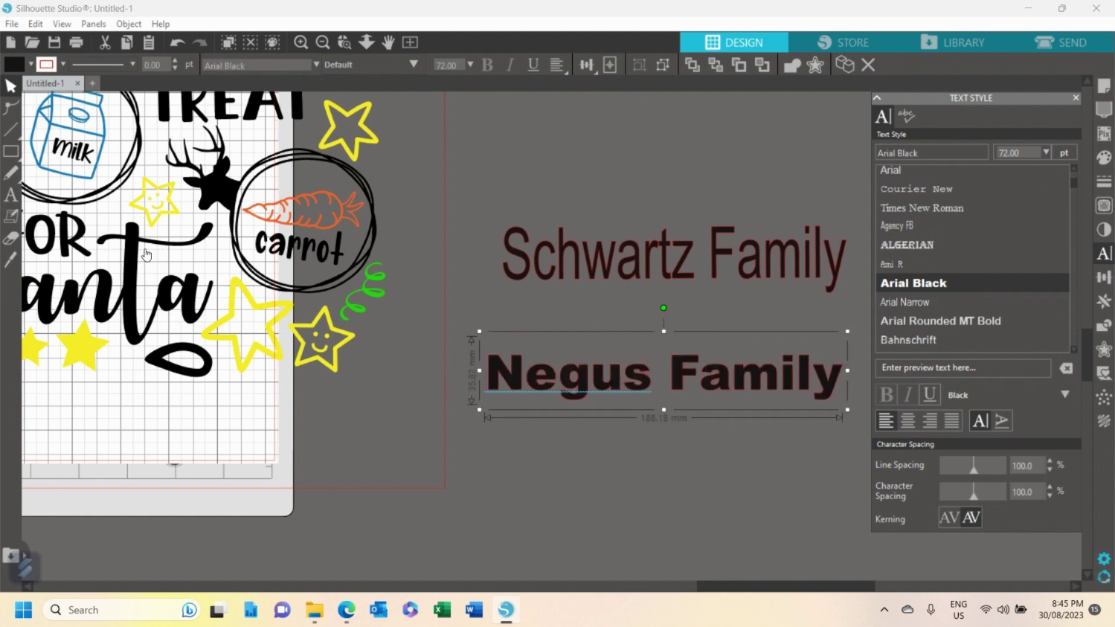
Move the new family name into the design on the mat, beside the word FROM
{"action": "scroll", "coordinate": [943, 297], "scroll_direction": "down", "scroll_amount": 1}
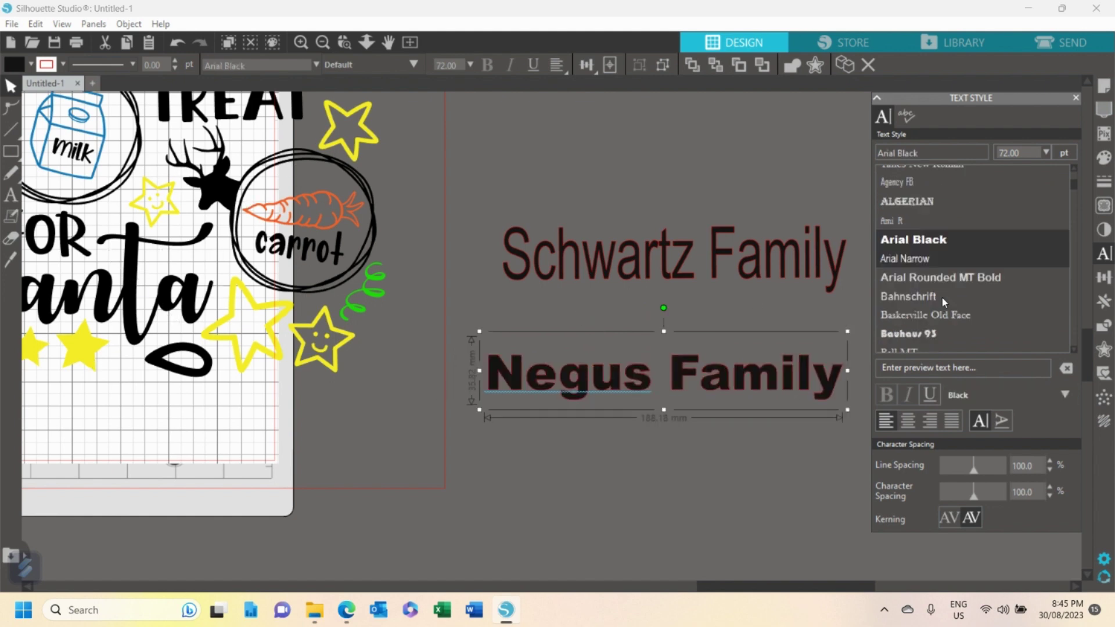
{"action": "left_click", "coordinate": [321, 45]}
{"action": "left_click", "coordinate": [319, 46]}
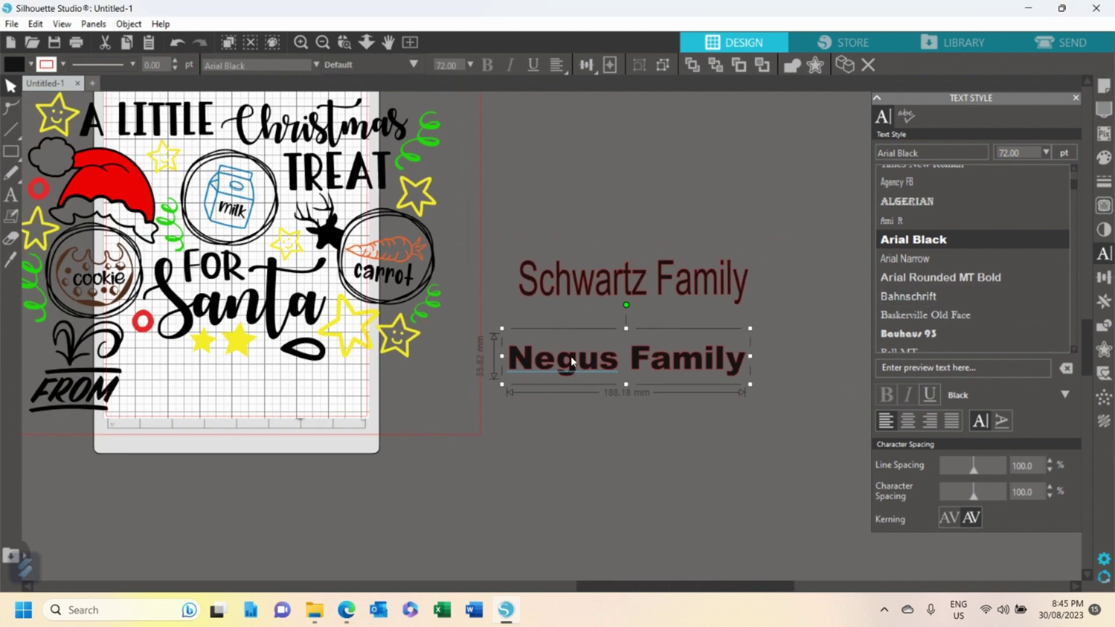
{"action": "left_click_drag", "start_coordinate": [583, 356], "coordinate": [226, 388]}
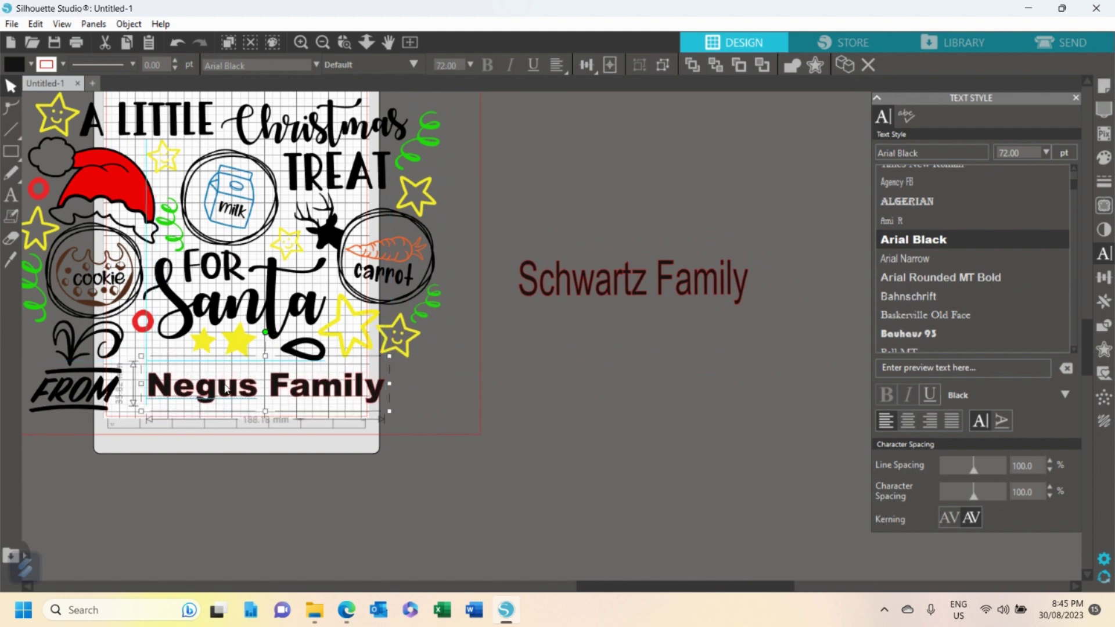
Try Arial Narrow, Arial Rounded MT Bold, Bahnschrift, Baskerville Old Face and Bauhaus 93 as the font of the new family name
{"action": "left_click", "coordinate": [953, 260]}
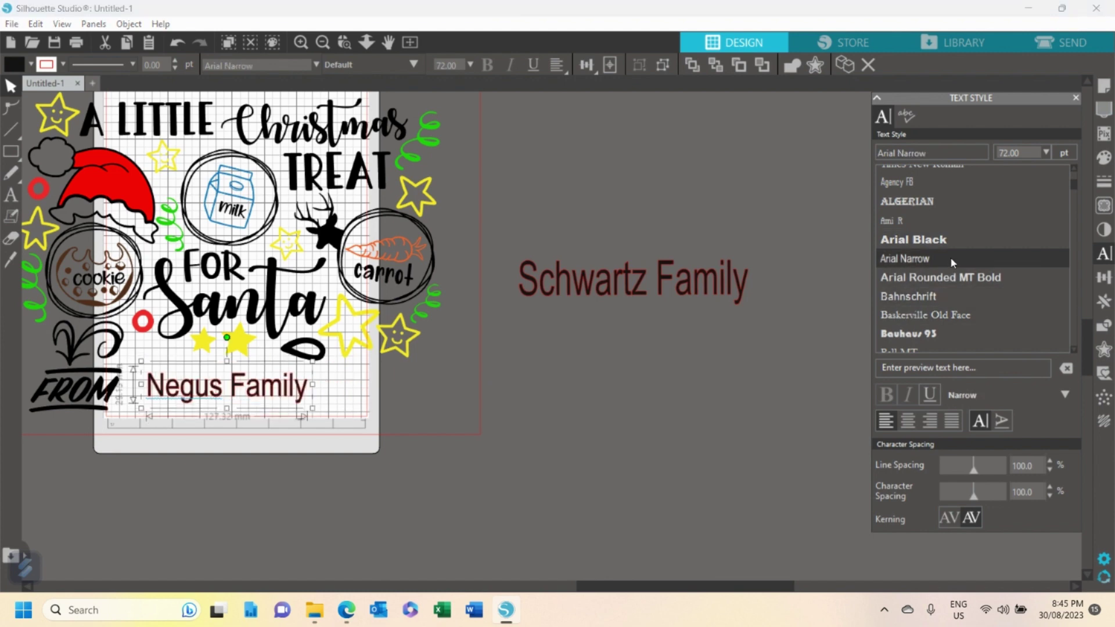
{"action": "left_click", "coordinate": [950, 279]}
{"action": "scroll", "coordinate": [946, 277], "scroll_direction": "down", "scroll_amount": 3}
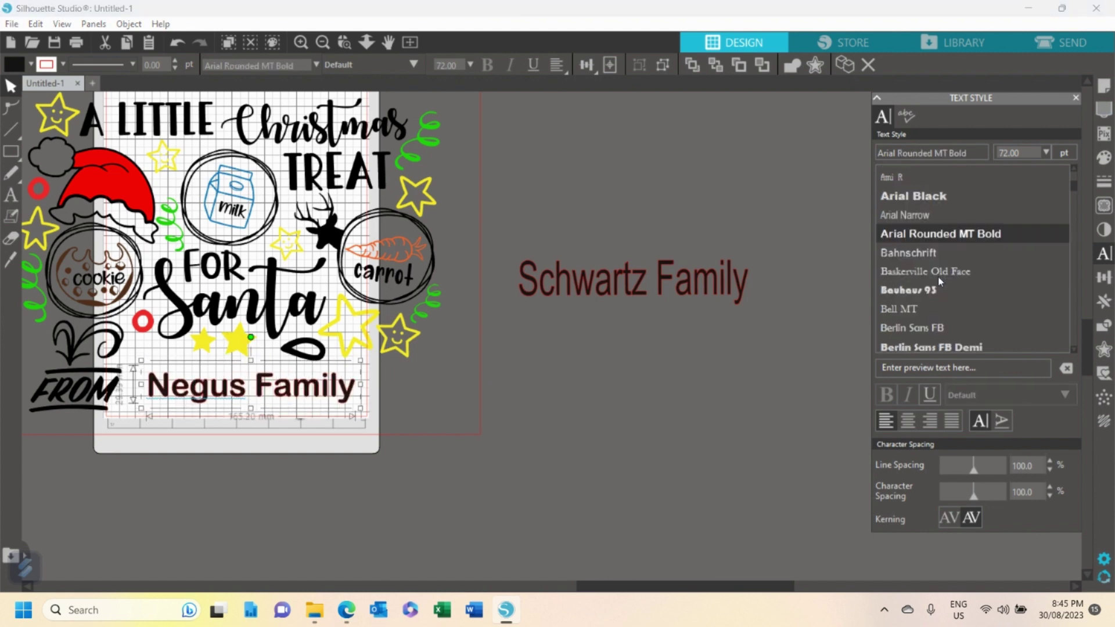
{"action": "left_click", "coordinate": [912, 211]}
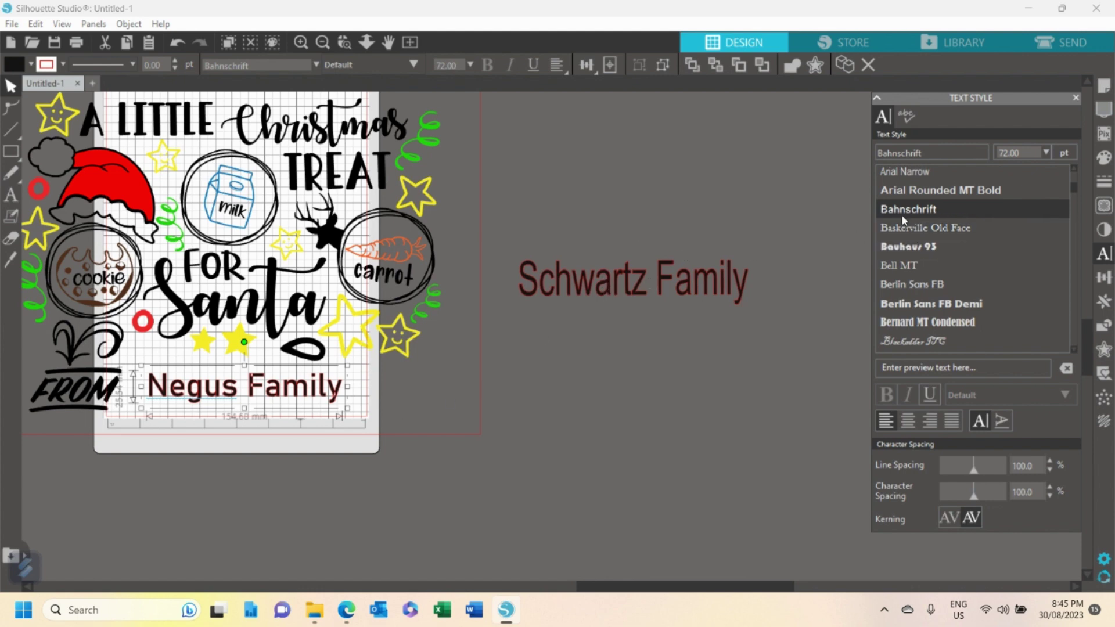
{"action": "left_click", "coordinate": [906, 232]}
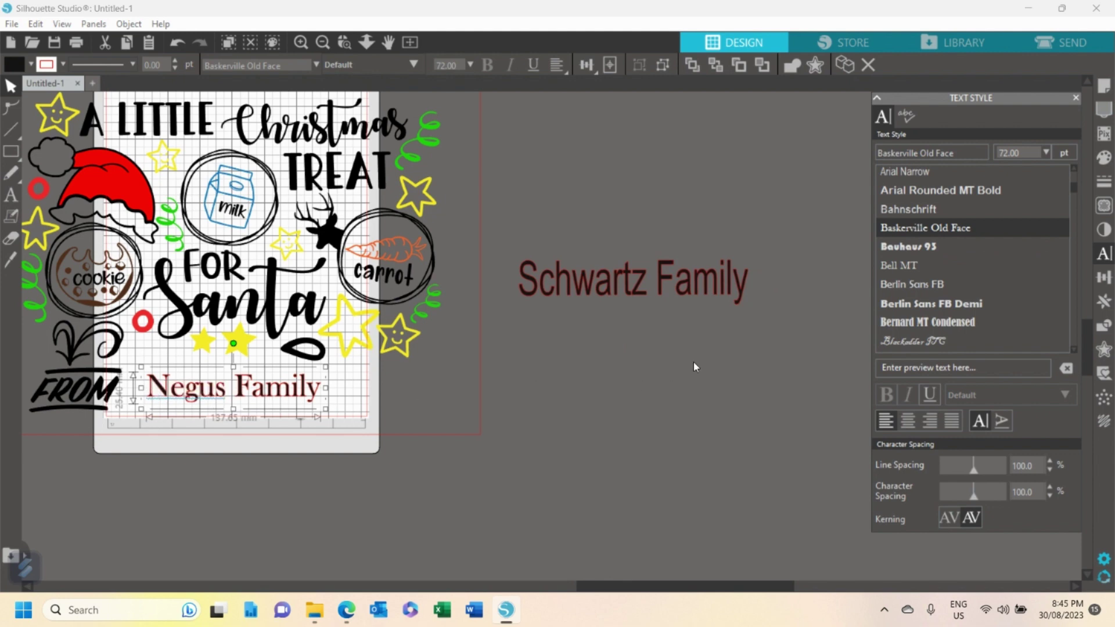
{"action": "left_click", "coordinate": [907, 254]}
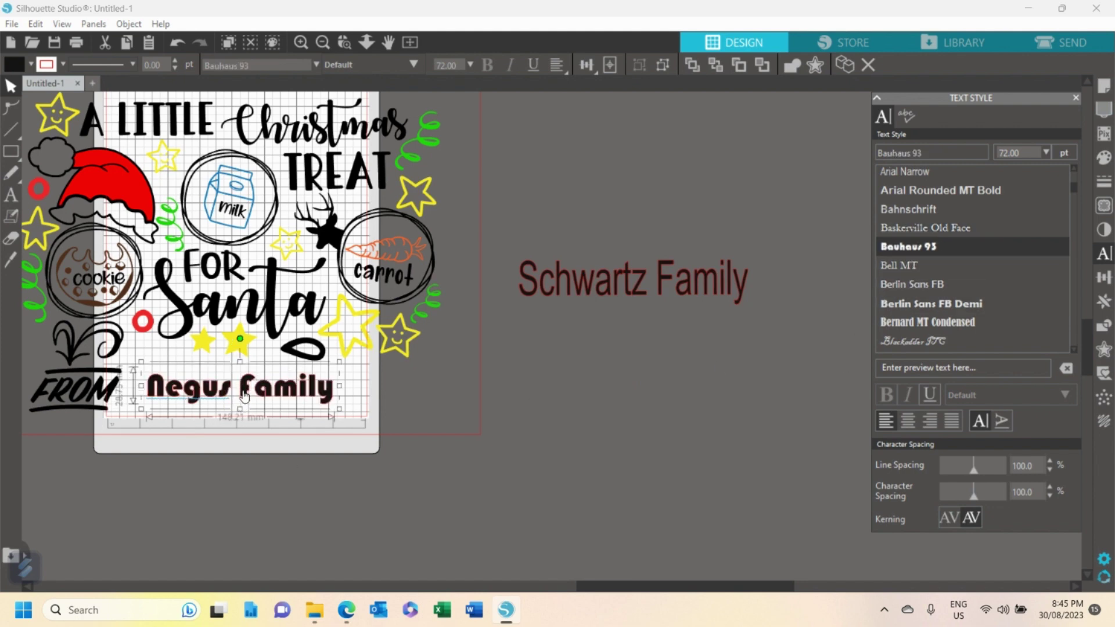
Compare Bell MT, Berlin Sans FB and Berlin Sans FB Demi on the new family name, switching back and forth between them
{"action": "left_click", "coordinate": [907, 265]}
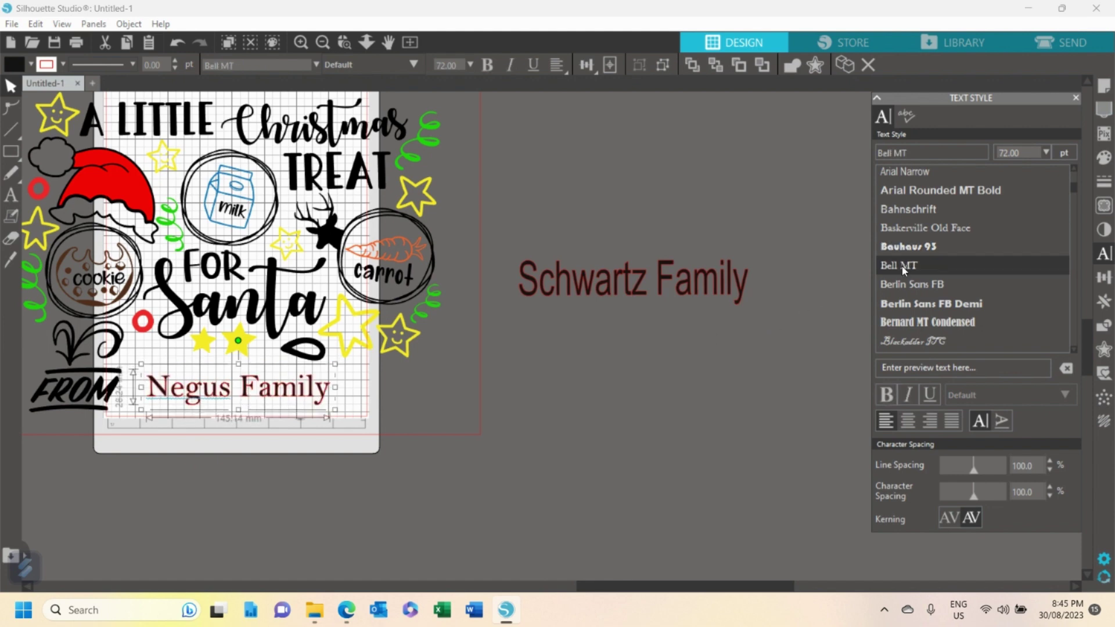
{"action": "left_click", "coordinate": [913, 284]}
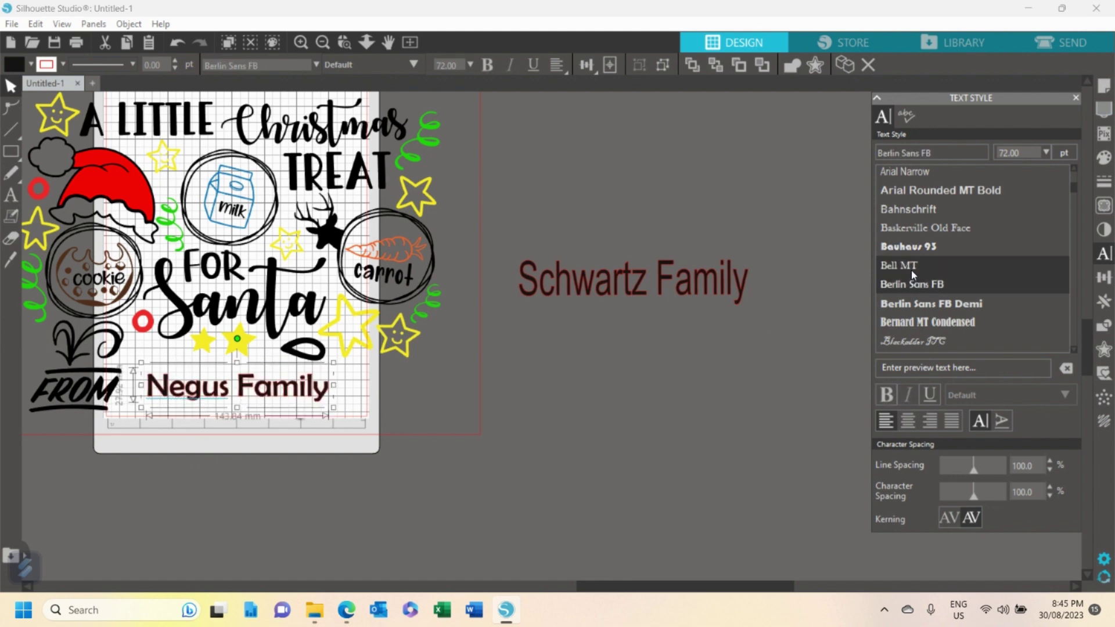
{"action": "left_click", "coordinate": [911, 270]}
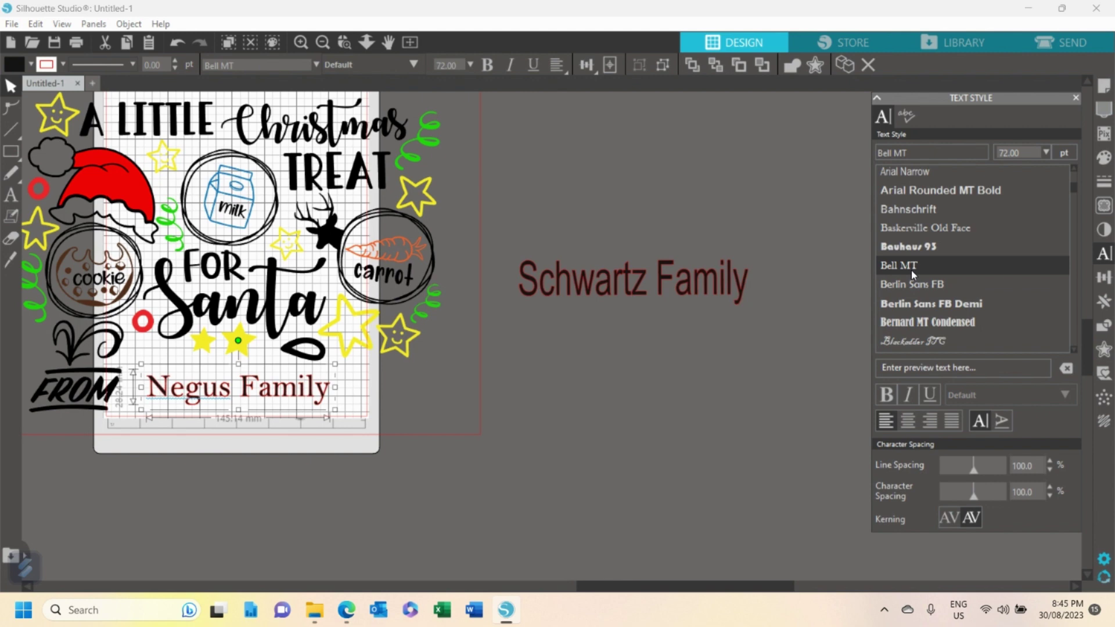
{"action": "left_click", "coordinate": [914, 300]}
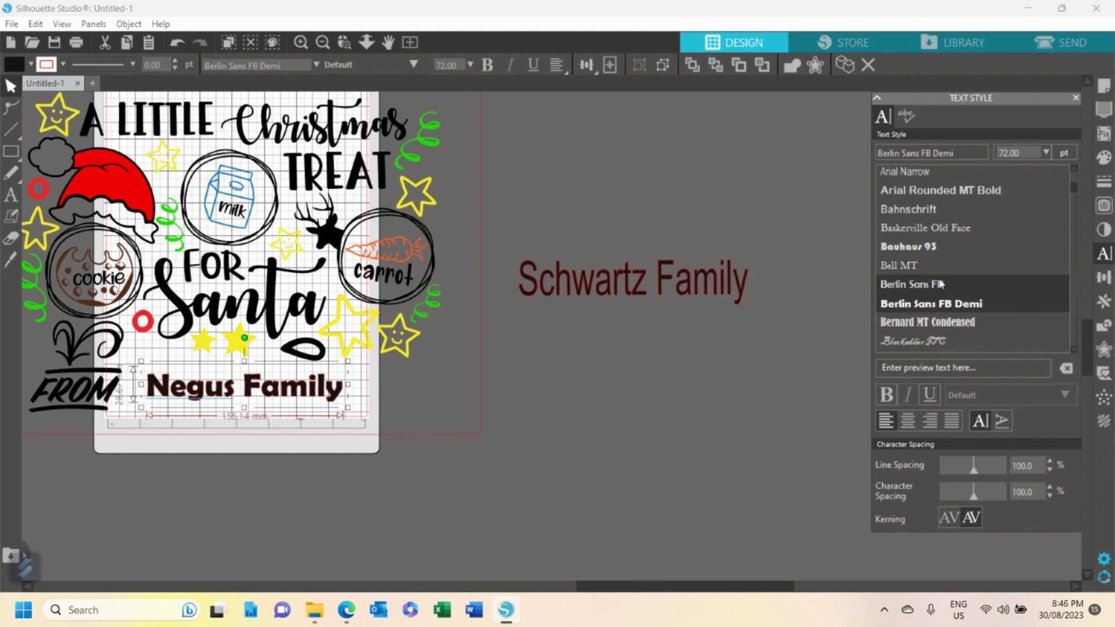
{"action": "left_click", "coordinate": [930, 265]}
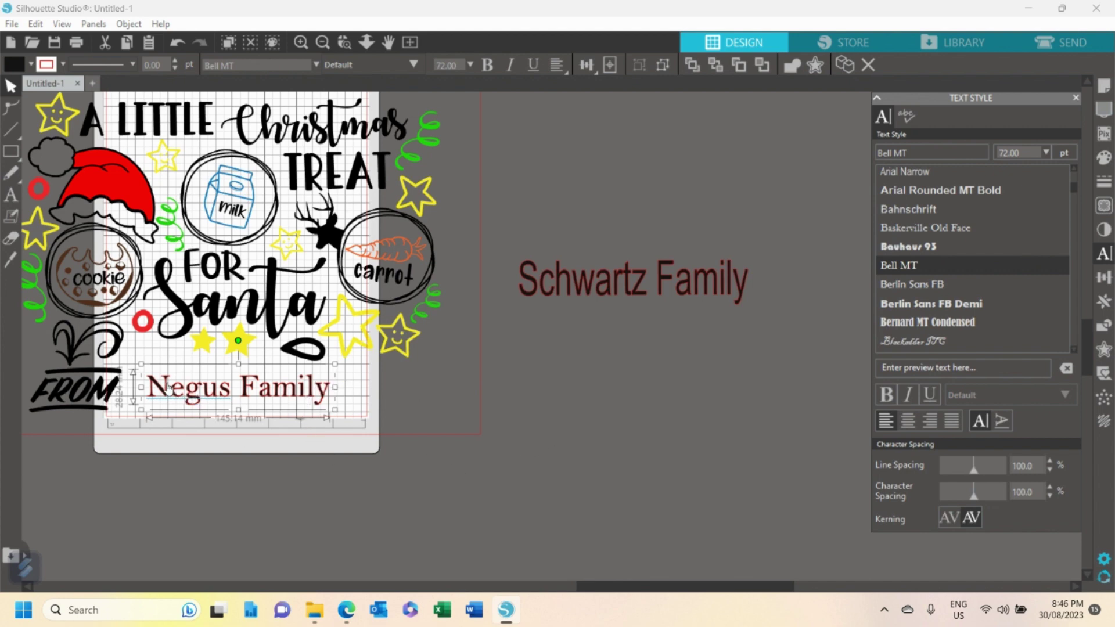
{"action": "left_click", "coordinate": [953, 284]}
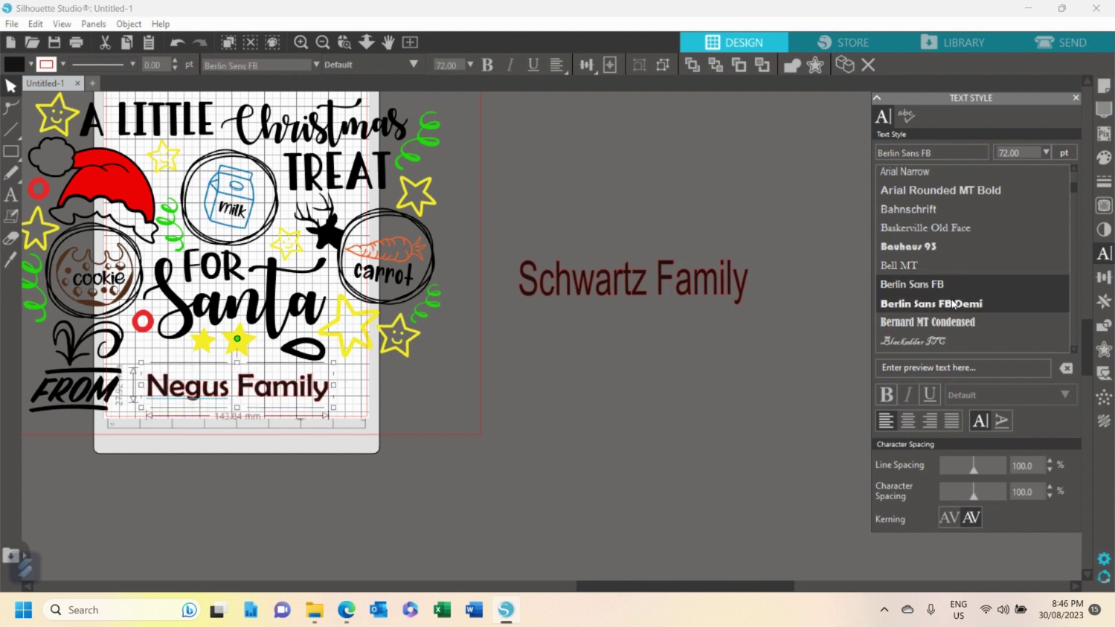
{"action": "left_click", "coordinate": [953, 304]}
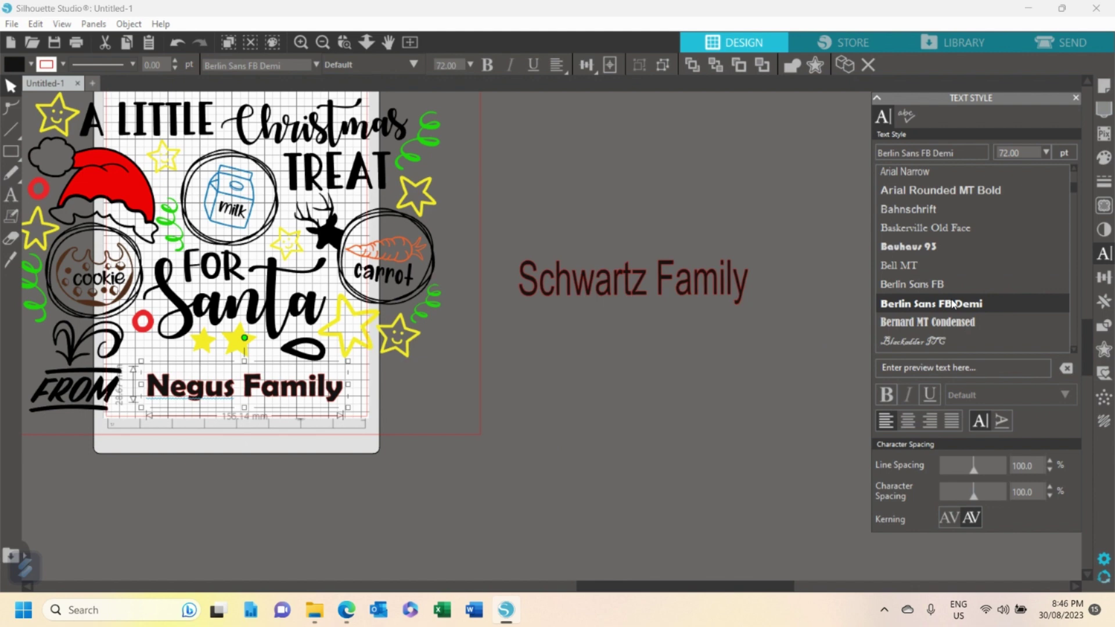
Try Bernard MT Condensed and Blackadder ITC as the font of the new family name
{"action": "left_click", "coordinate": [956, 322]}
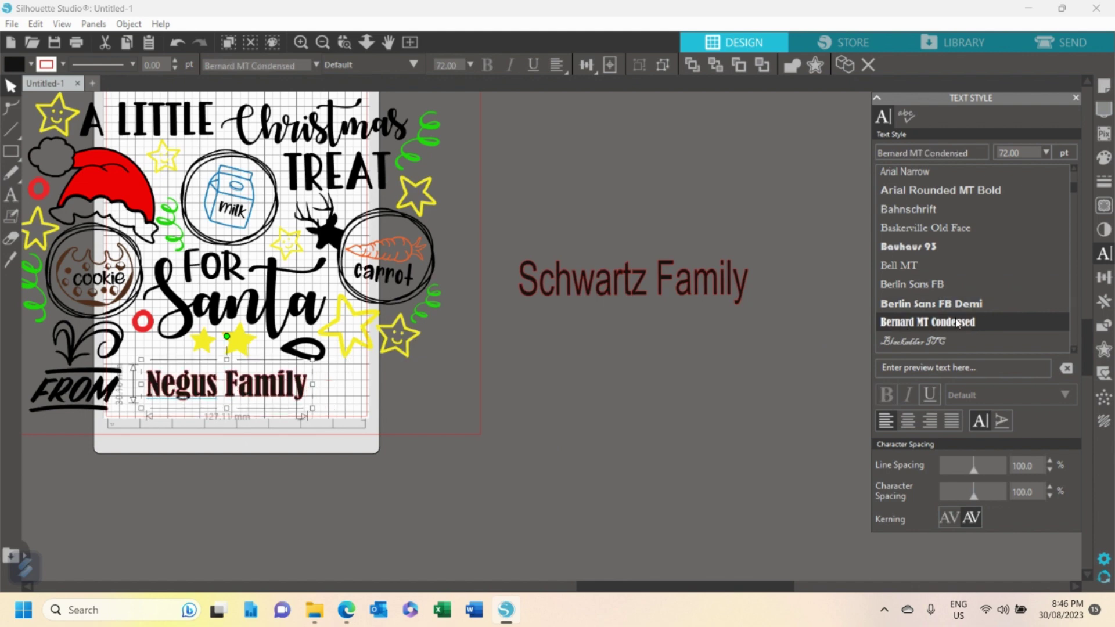
{"action": "scroll", "coordinate": [956, 322], "scroll_direction": "down", "scroll_amount": 1}
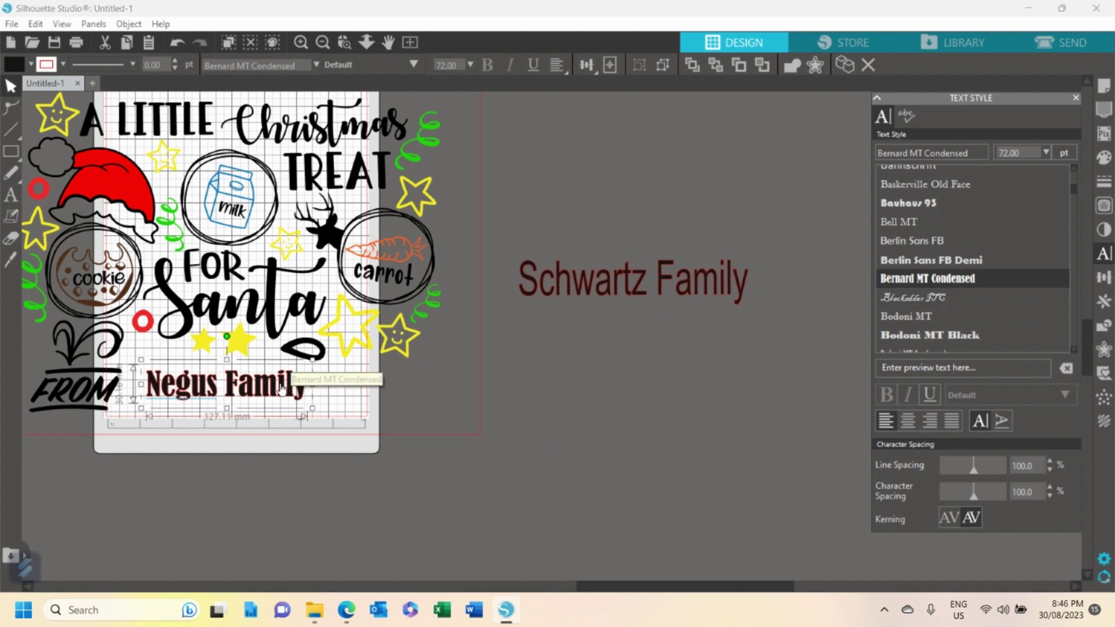
{"action": "left_click", "coordinate": [956, 297]}
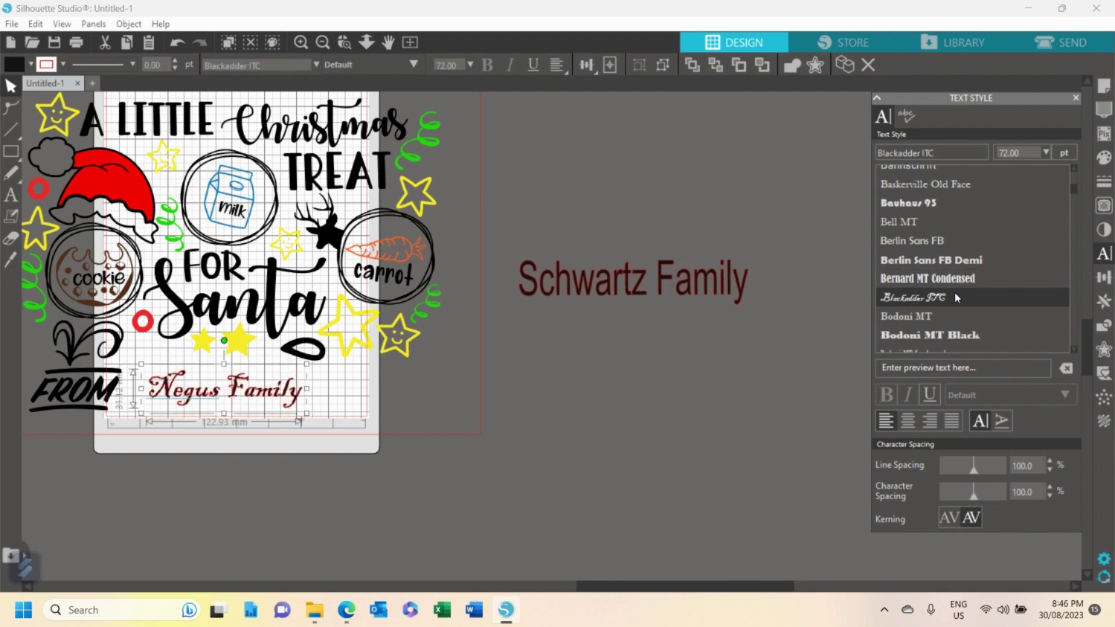
{"action": "scroll", "coordinate": [955, 292], "scroll_direction": "down", "scroll_amount": 1}
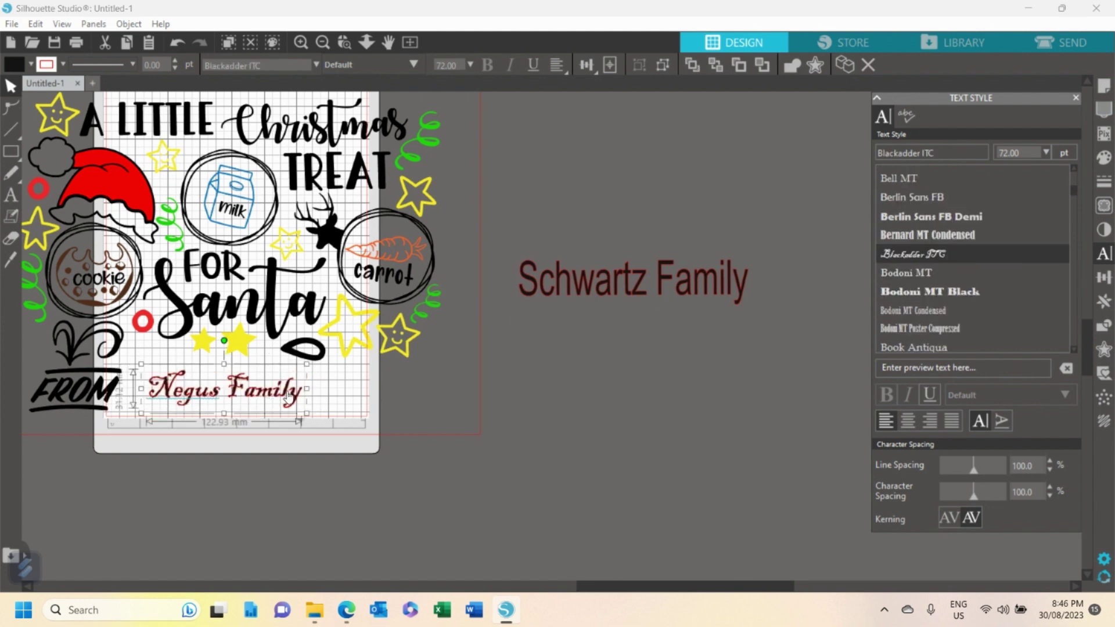
Try Bodoni MT, Bodoni MT Black, Bodoni MT Condensed and Bodoni MT Poster Compressed on the new family name
{"action": "left_click", "coordinate": [930, 273]}
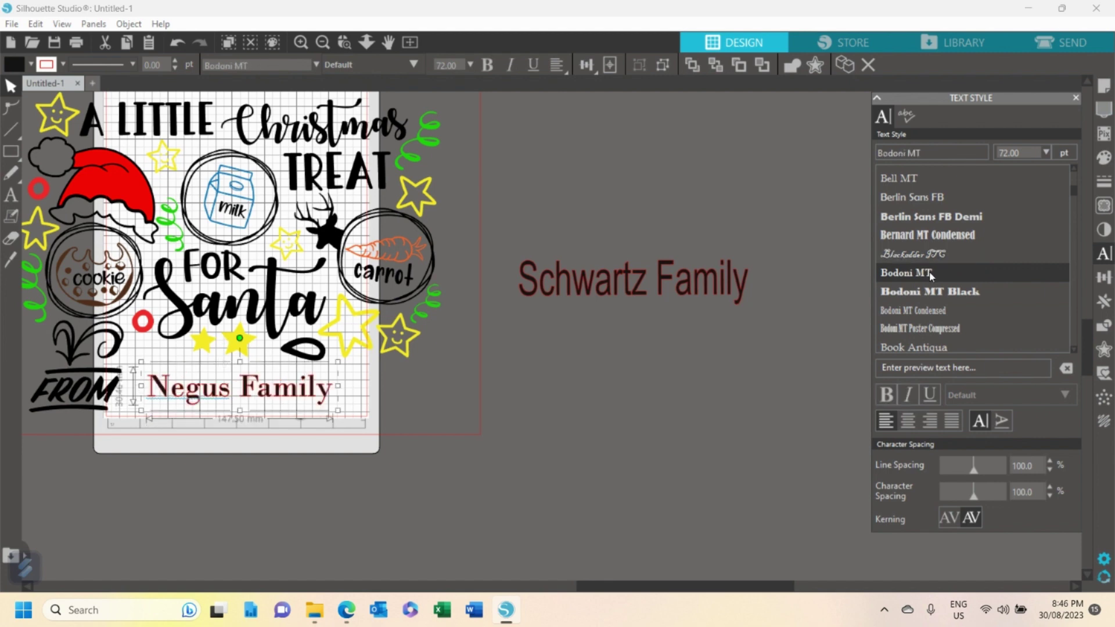
{"action": "left_click", "coordinate": [952, 292]}
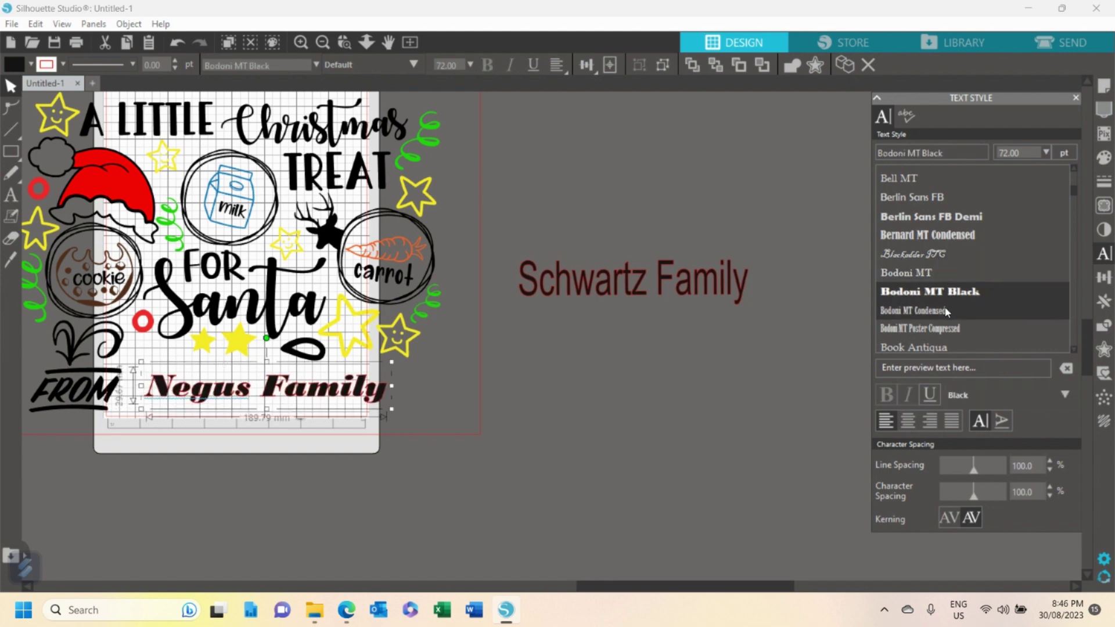
{"action": "left_click", "coordinate": [947, 312]}
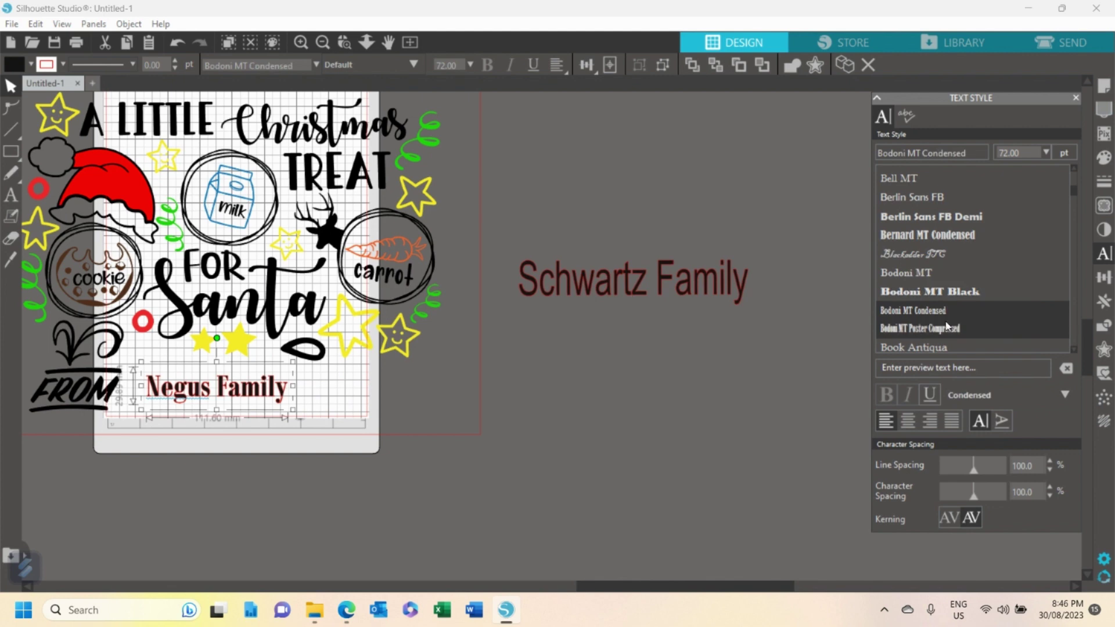
{"action": "left_click", "coordinate": [947, 328]}
{"action": "scroll", "coordinate": [946, 325], "scroll_direction": "down", "scroll_amount": 3}
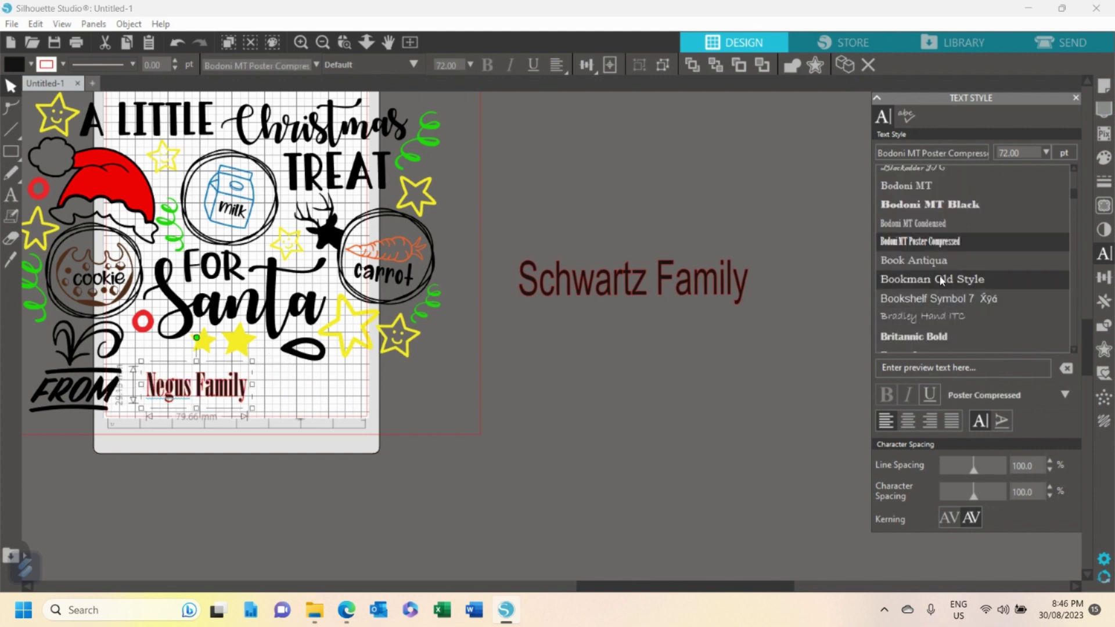
Set the new family name in Book Antiqua, duplicate it, and place one copy off the mat above the old family name
{"action": "left_click", "coordinate": [939, 266]}
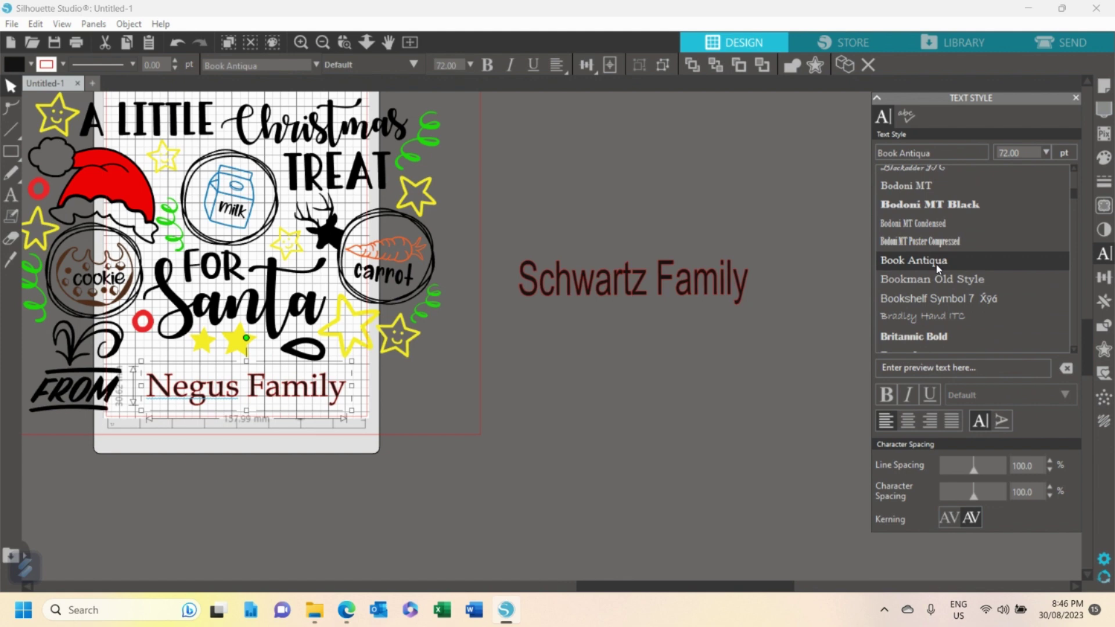
{"action": "right_click", "coordinate": [320, 389]}
{"action": "left_click", "coordinate": [393, 313]}
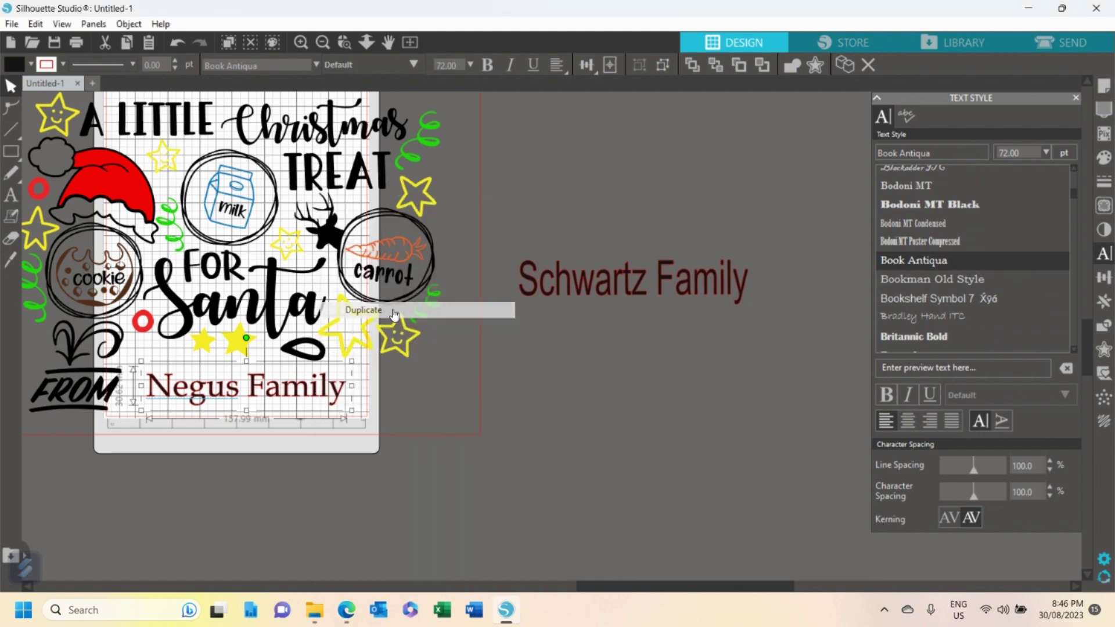
{"action": "left_click_drag", "start_coordinate": [348, 392], "coordinate": [722, 155]}
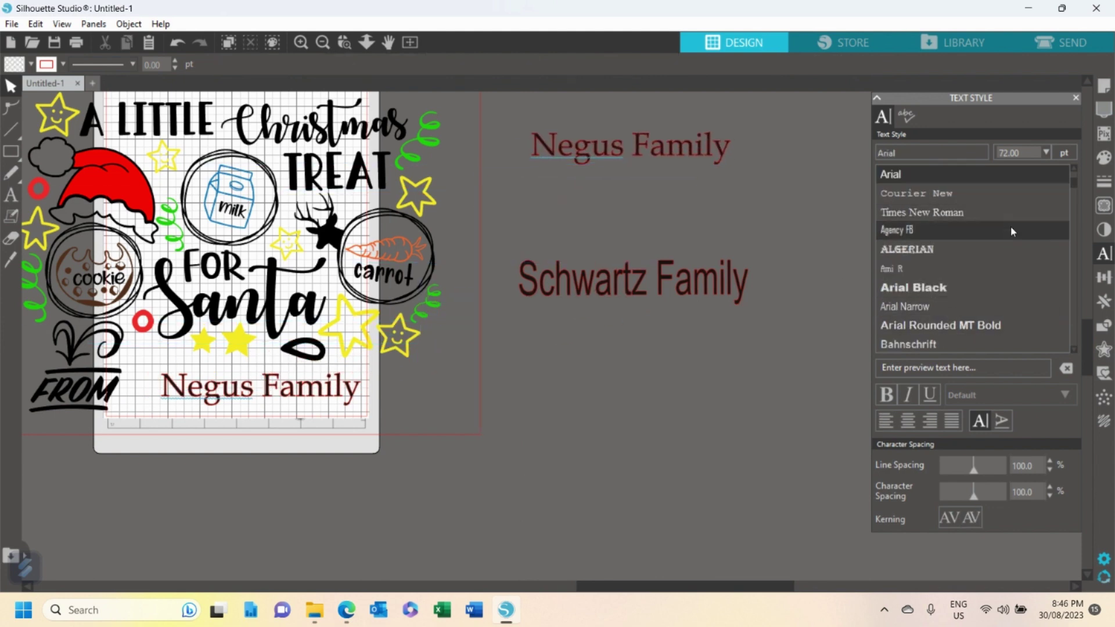
Change the font of the new family name's copy off the mat to Bookman Old Style
{"action": "scroll", "coordinate": [1012, 232], "scroll_direction": "down", "scroll_amount": 3}
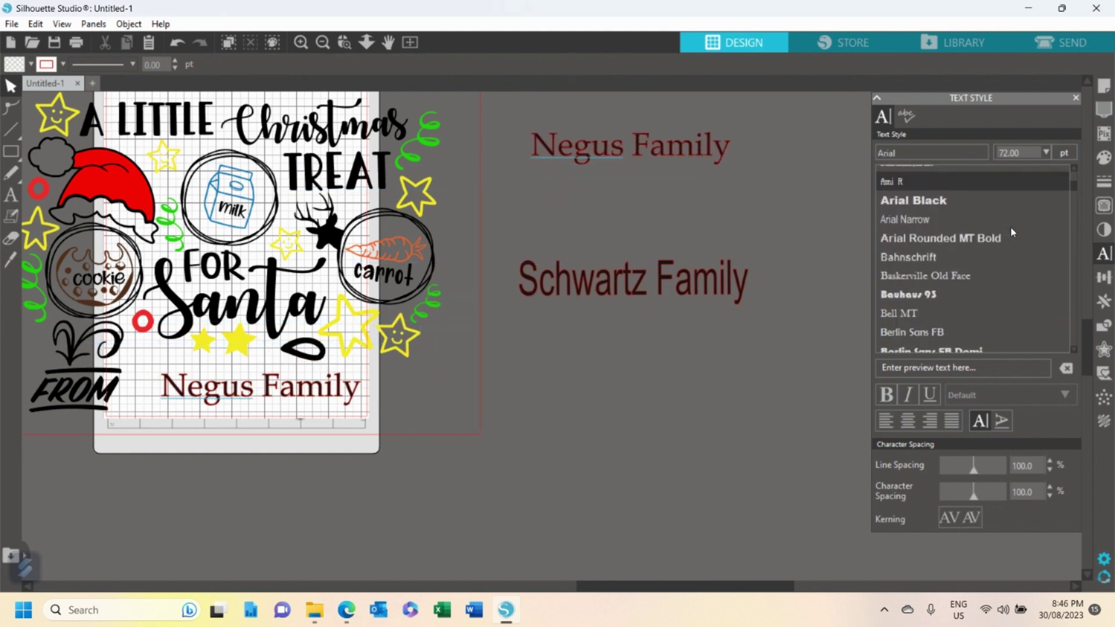
{"action": "left_click", "coordinate": [623, 154]}
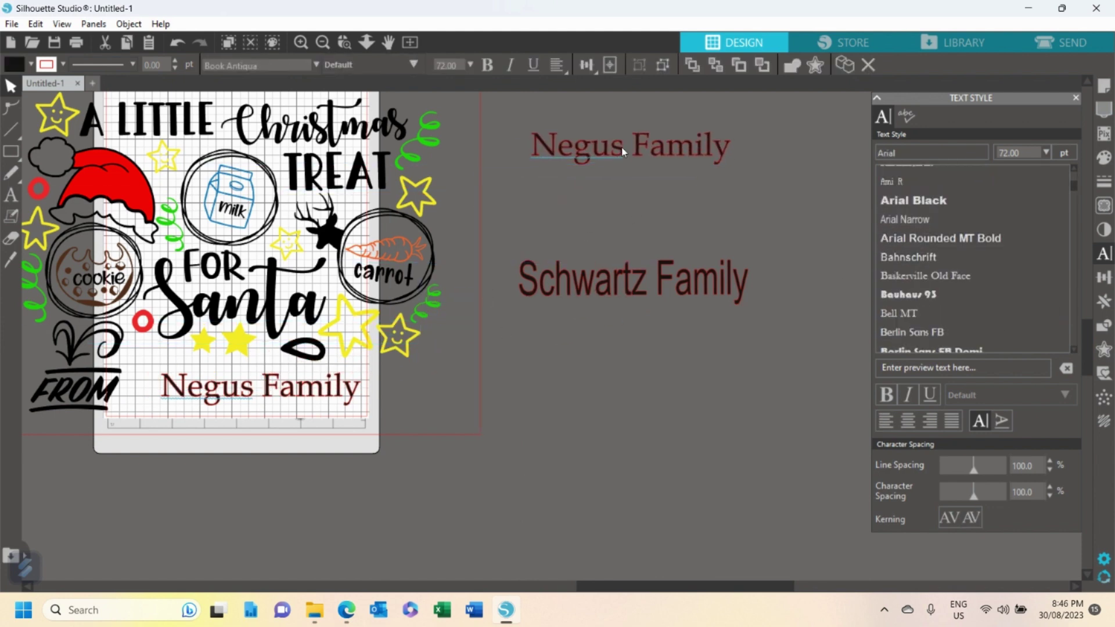
{"action": "scroll", "coordinate": [1032, 277], "scroll_direction": "down", "scroll_amount": 3}
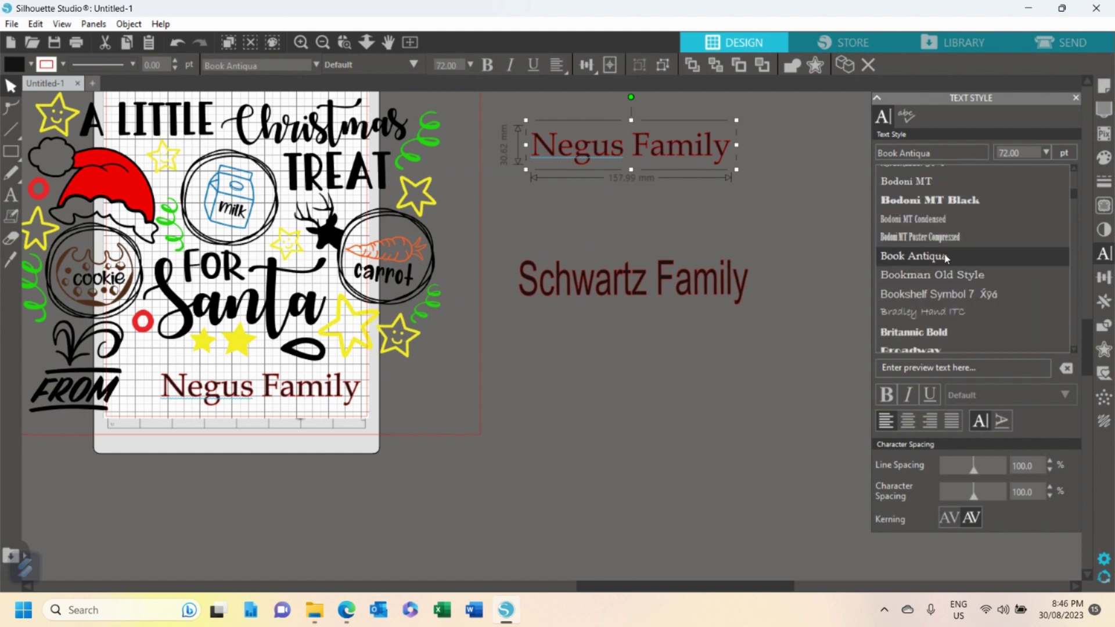
{"action": "left_click", "coordinate": [936, 274]}
{"action": "key", "text": "ctrl+z"}
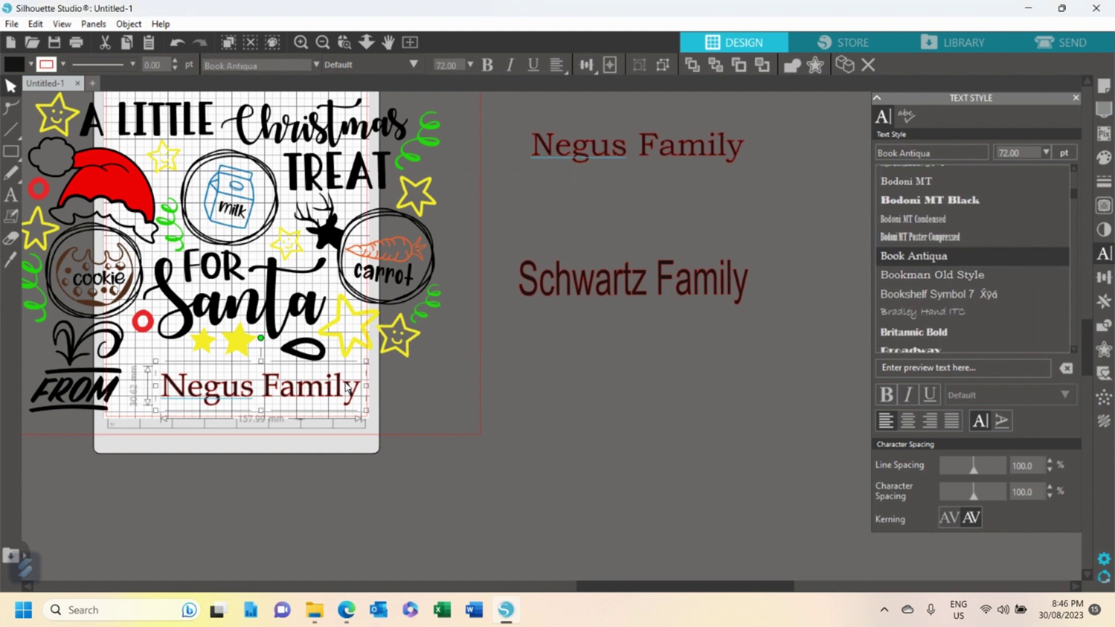
Try Bookman Old Style, Bookshelf Symbol 7, Bradley Hand ITC, Britannic Bold, Broadway and Brush Script MT on the mat's family name
{"action": "left_click", "coordinate": [910, 275]}
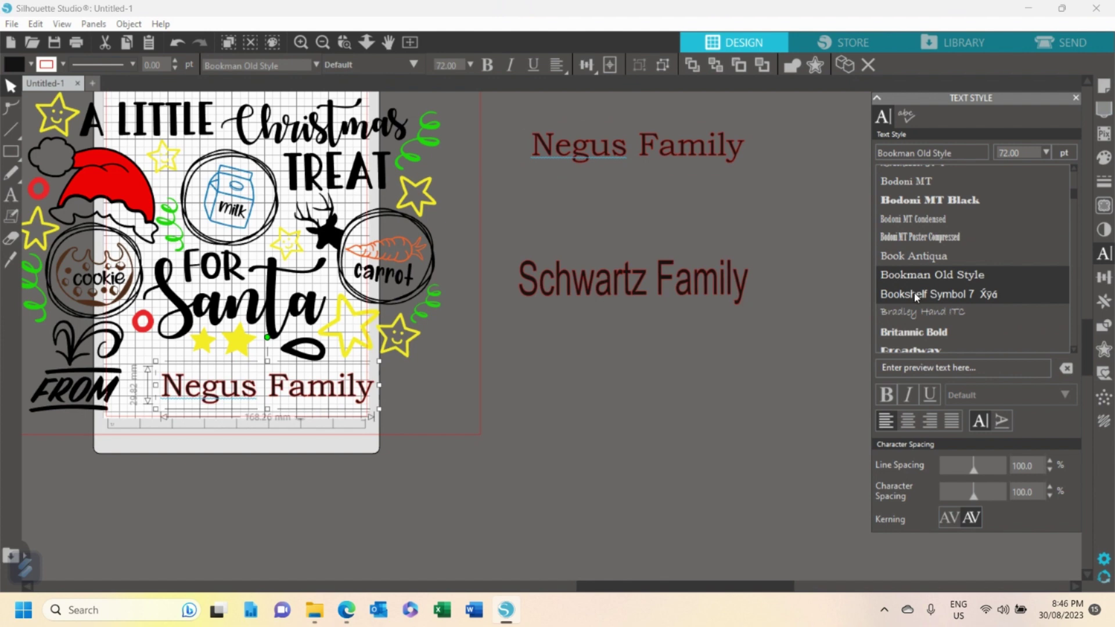
{"action": "left_click", "coordinate": [914, 293]}
{"action": "left_click", "coordinate": [915, 314]}
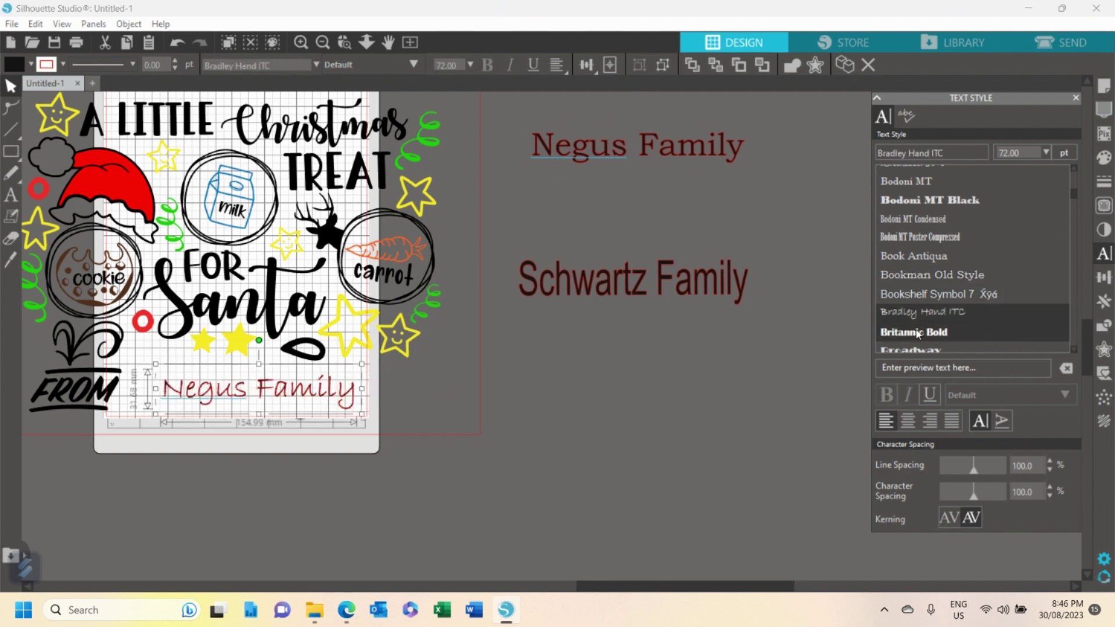
{"action": "left_click", "coordinate": [917, 331]}
{"action": "scroll", "coordinate": [923, 308], "scroll_direction": "down", "scroll_amount": 1}
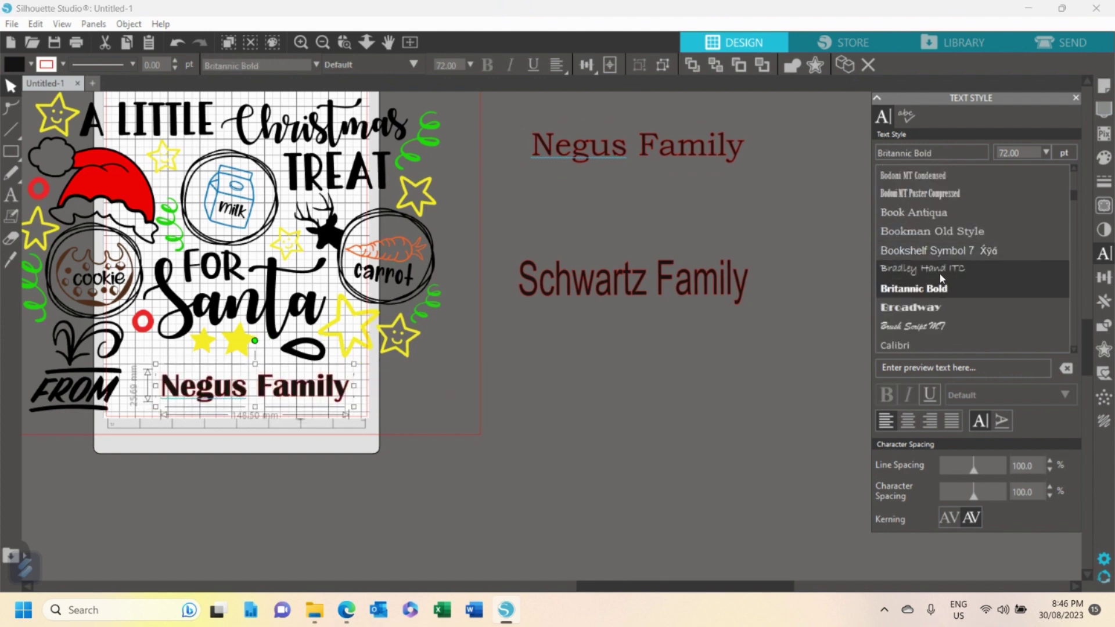
{"action": "left_click", "coordinate": [922, 309]}
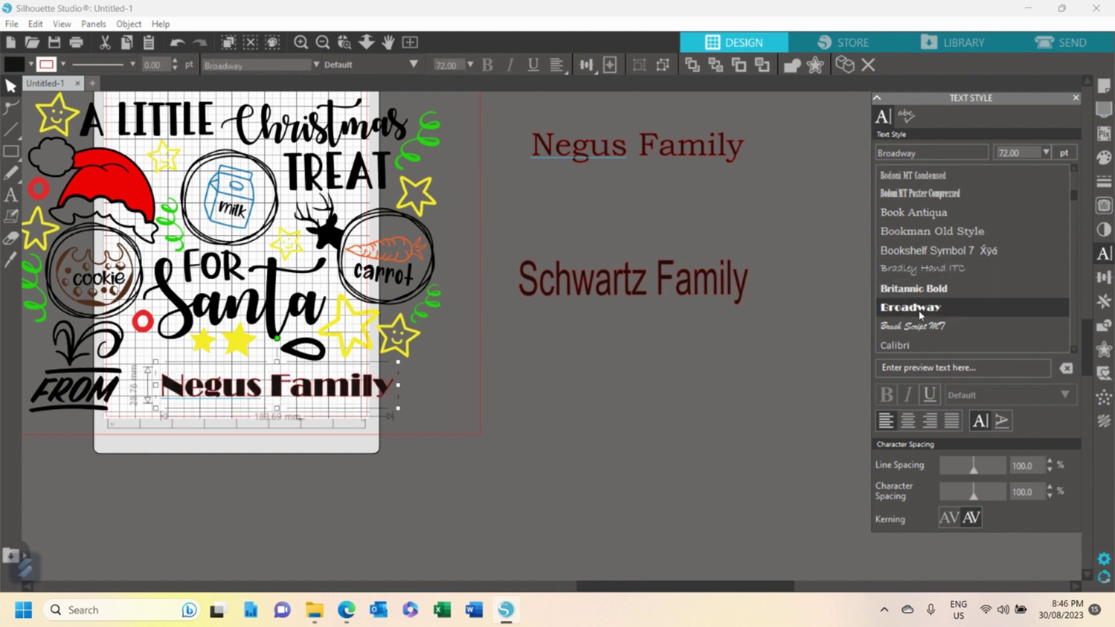
{"action": "left_click", "coordinate": [921, 327]}
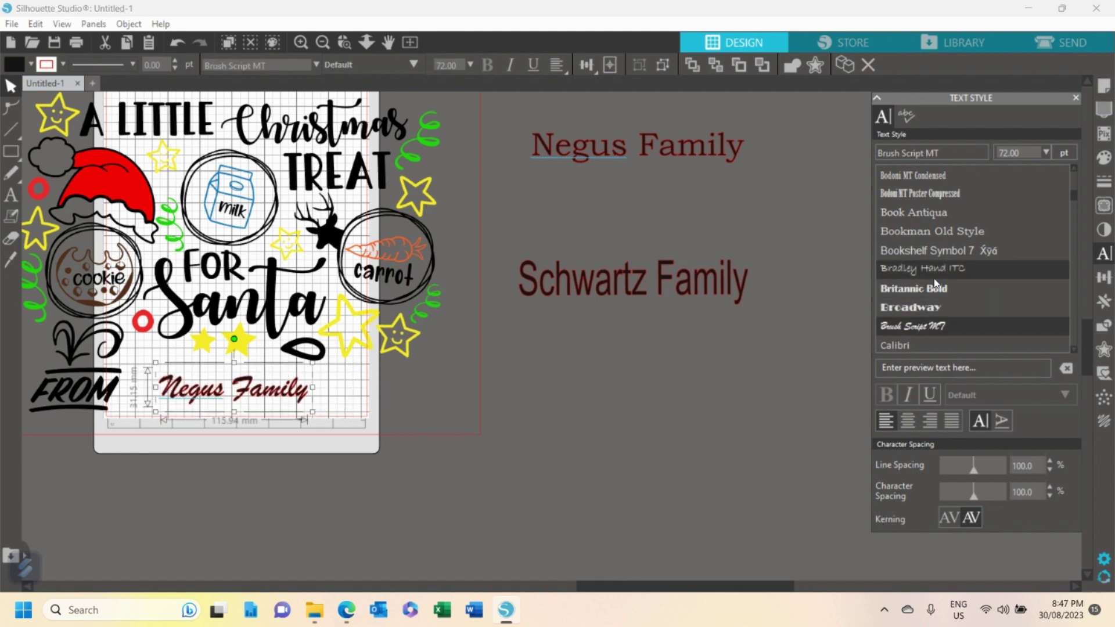
Try Century and Century Gothic as the font of the family name on the mat
{"action": "scroll", "coordinate": [921, 284], "scroll_direction": "down", "scroll_amount": 1}
{"action": "scroll", "coordinate": [920, 284], "scroll_direction": "down", "scroll_amount": 2}
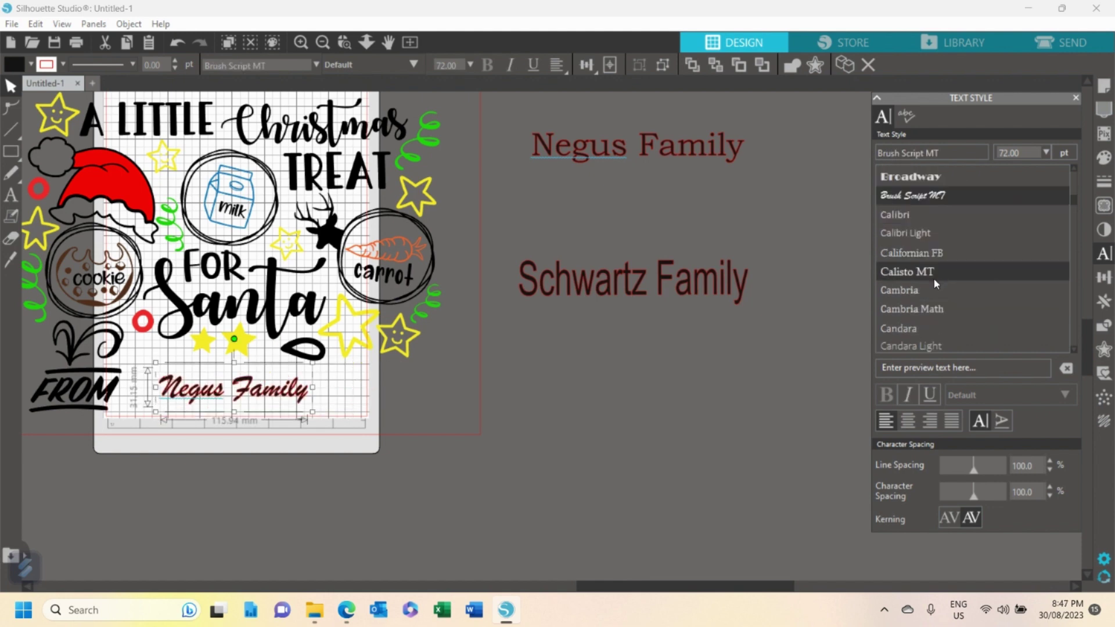
{"action": "scroll", "coordinate": [938, 311], "scroll_direction": "down", "scroll_amount": 2}
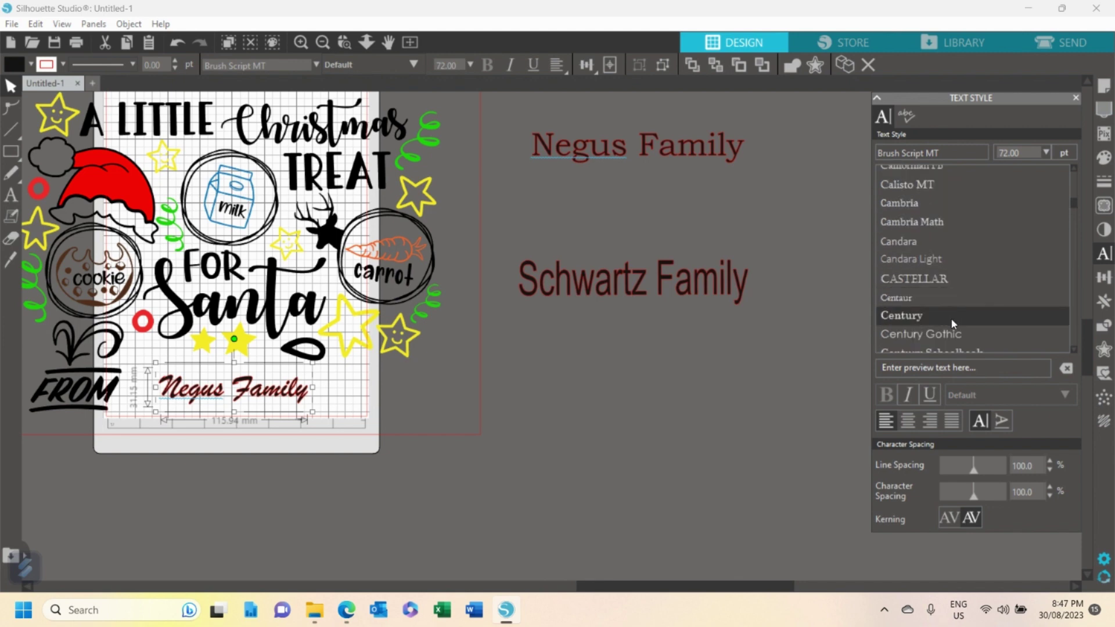
{"action": "left_click", "coordinate": [951, 321]}
{"action": "scroll", "coordinate": [952, 320], "scroll_direction": "down", "scroll_amount": 1}
{"action": "left_click", "coordinate": [949, 293]}
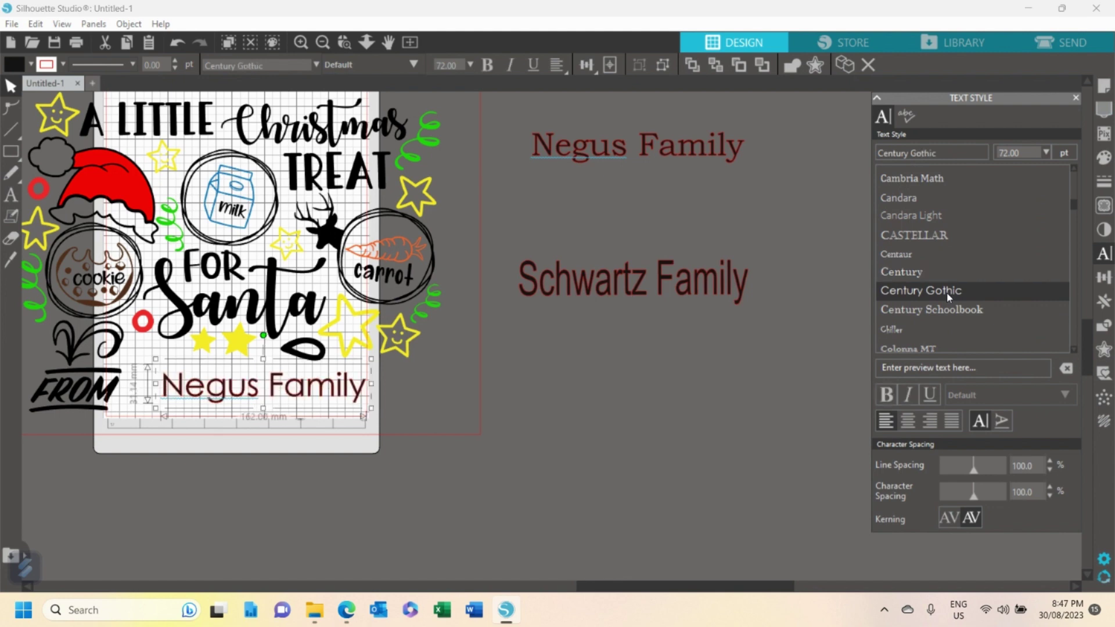
Try Cooper Black, Copperplate Gothic Bold, Copperplate Gothic Light, Corbel and Curlz MT as the font of the family name on the mat
{"action": "scroll", "coordinate": [947, 291], "scroll_direction": "down", "scroll_amount": 3}
{"action": "left_click", "coordinate": [926, 337]}
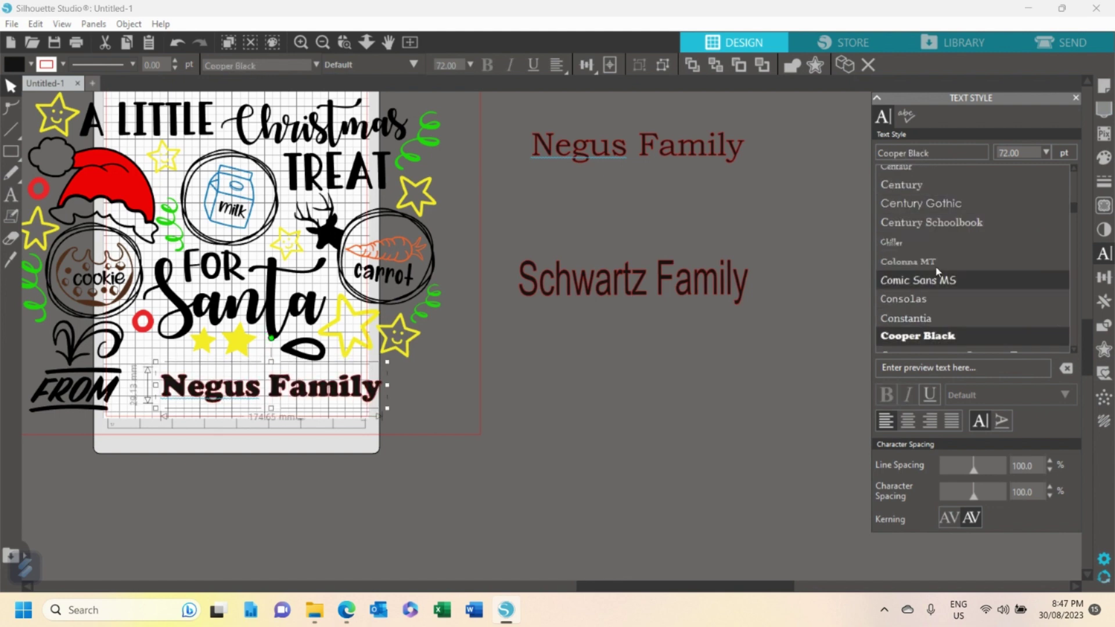
{"action": "scroll", "coordinate": [929, 325], "scroll_direction": "down", "scroll_amount": 3}
{"action": "left_click", "coordinate": [943, 227]}
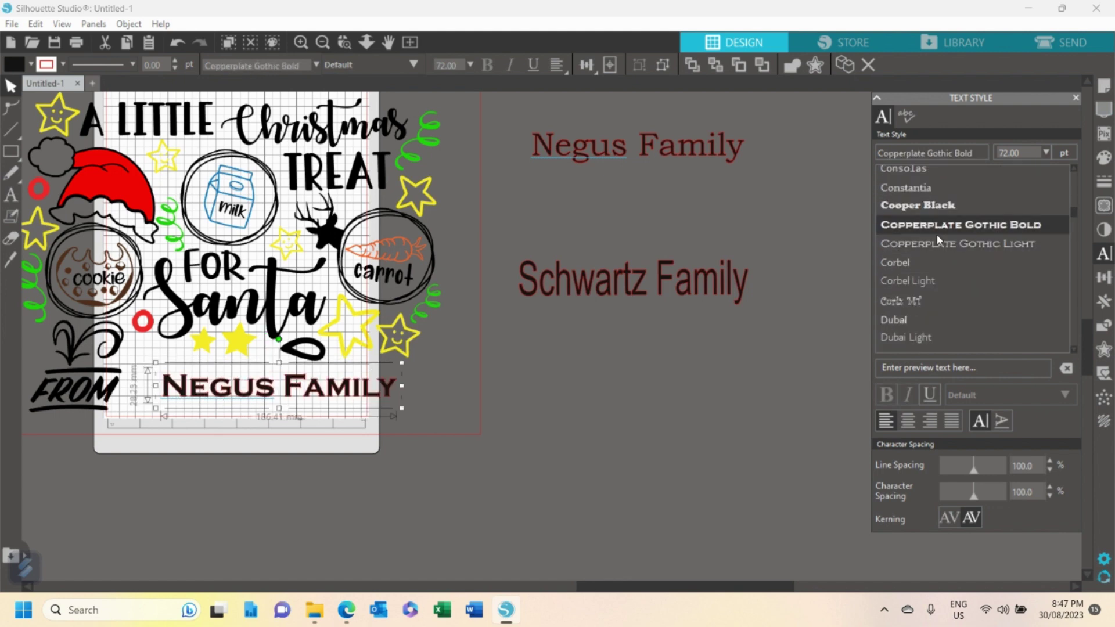
{"action": "left_click", "coordinate": [932, 243]}
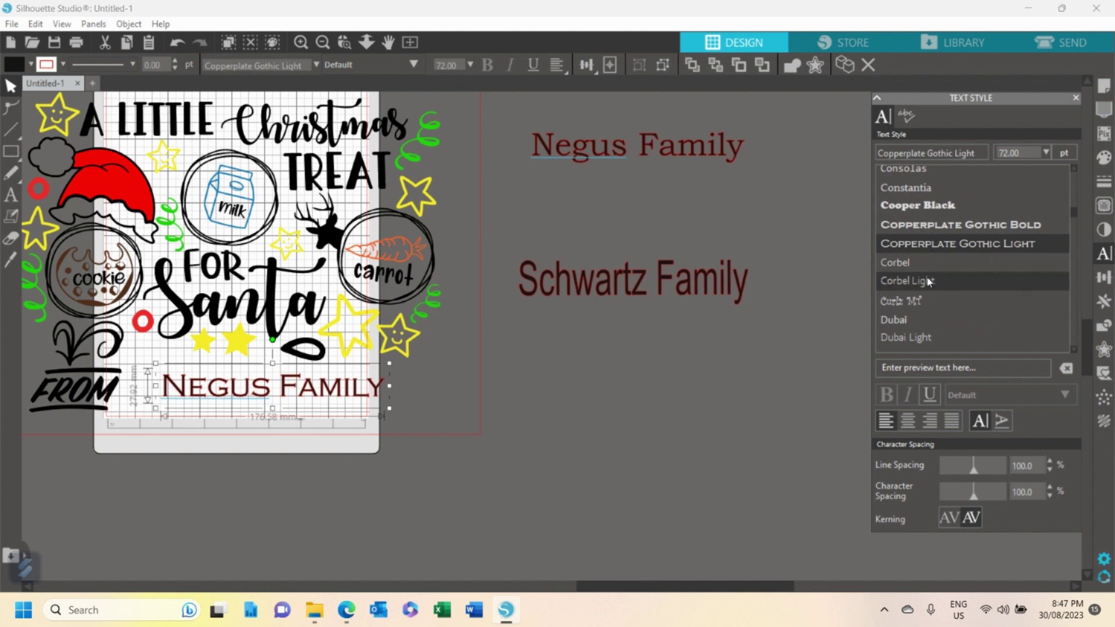
{"action": "left_click", "coordinate": [927, 263]}
{"action": "left_click", "coordinate": [925, 301]}
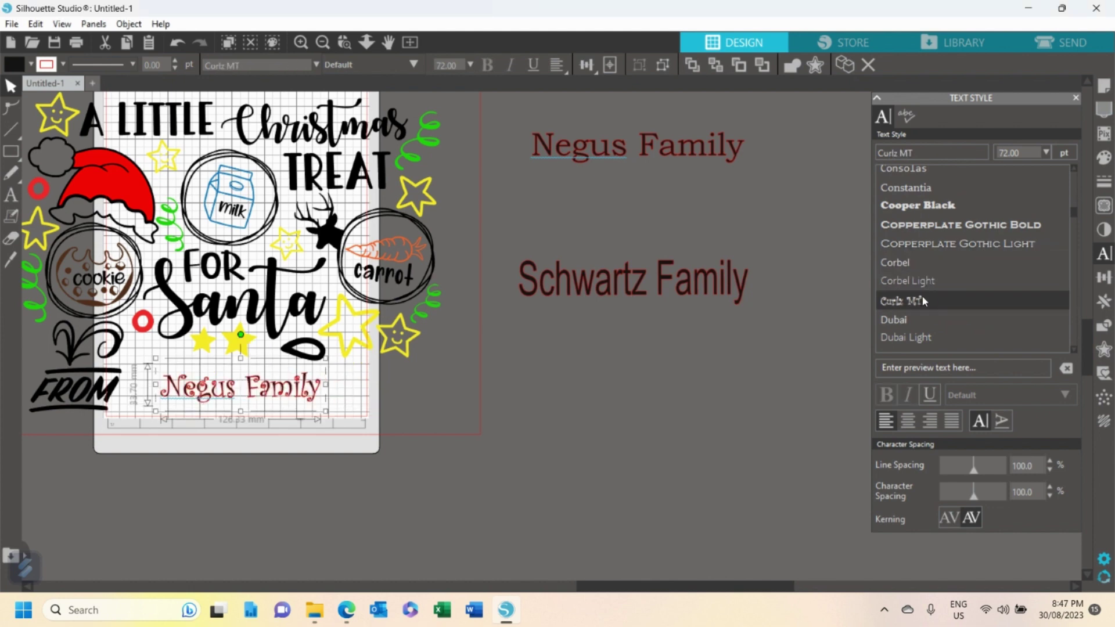
Dismiss the McAfee pop-up and try Dubai Medium and Forte on the mat's family name
{"action": "scroll", "coordinate": [939, 280], "scroll_direction": "down", "scroll_amount": 3}
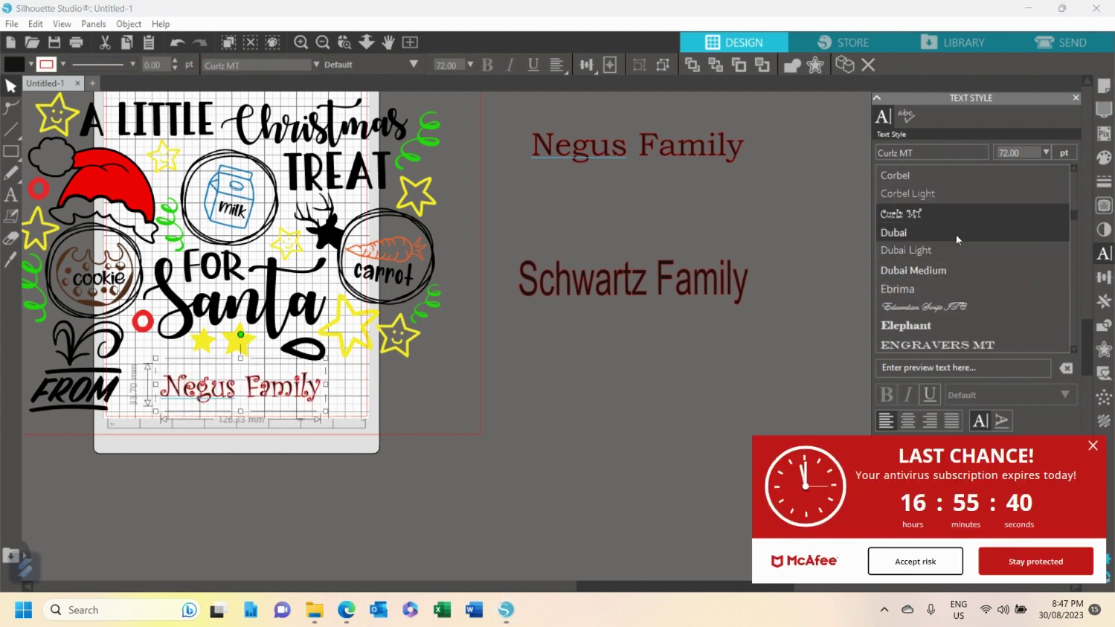
{"action": "left_click", "coordinate": [1094, 446]}
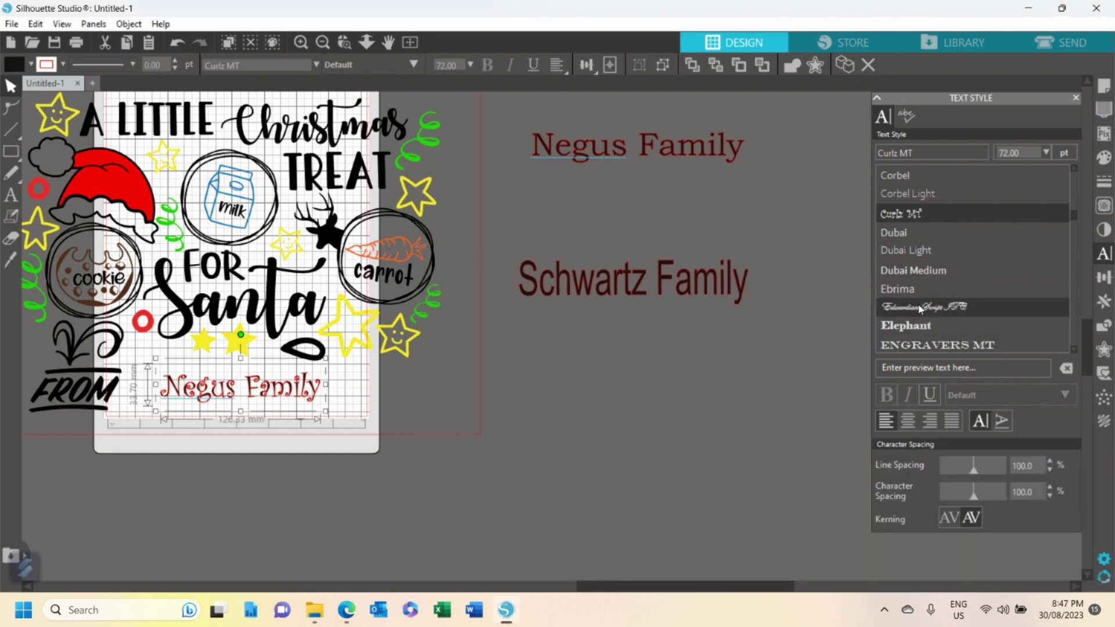
{"action": "left_click", "coordinate": [915, 272]}
{"action": "scroll", "coordinate": [922, 272], "scroll_direction": "down", "scroll_amount": 3}
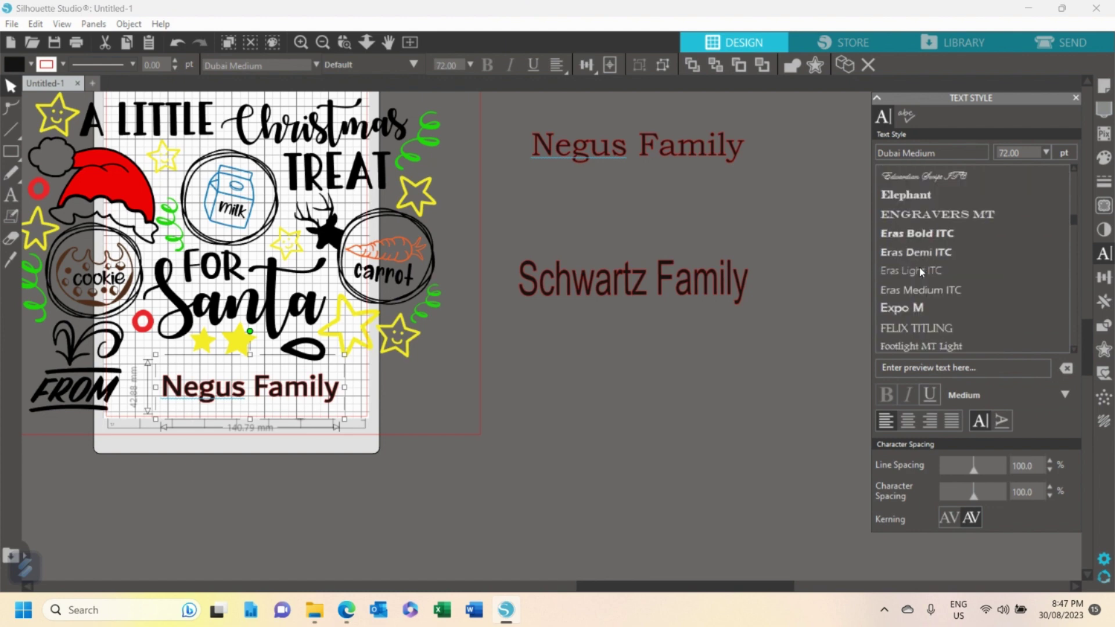
{"action": "scroll", "coordinate": [924, 290], "scroll_direction": "down", "scroll_amount": 2}
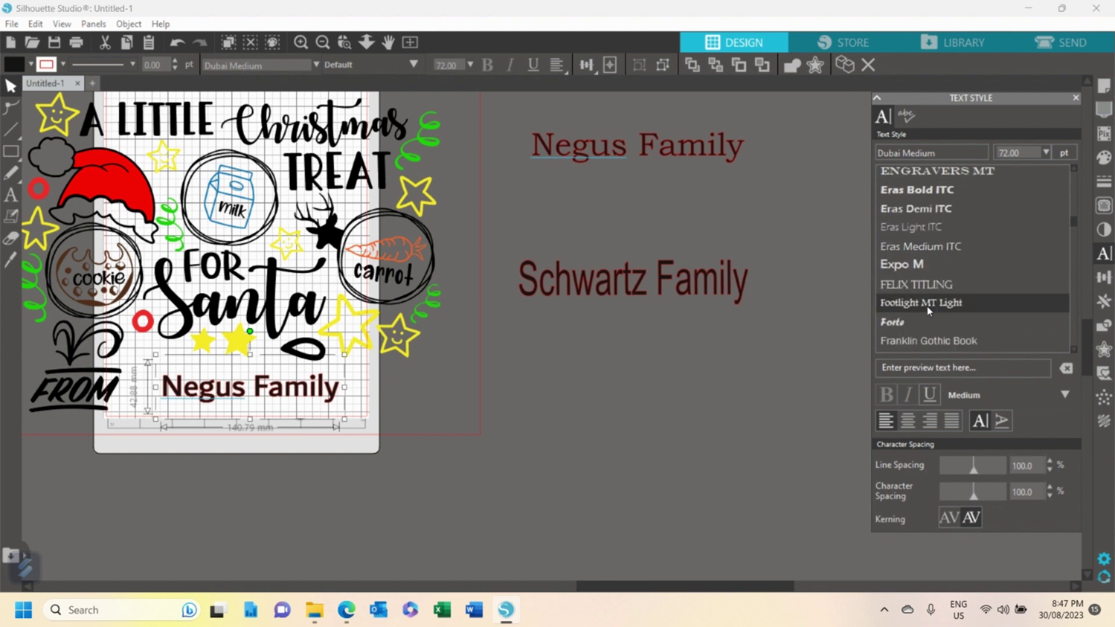
{"action": "left_click", "coordinate": [910, 323]}
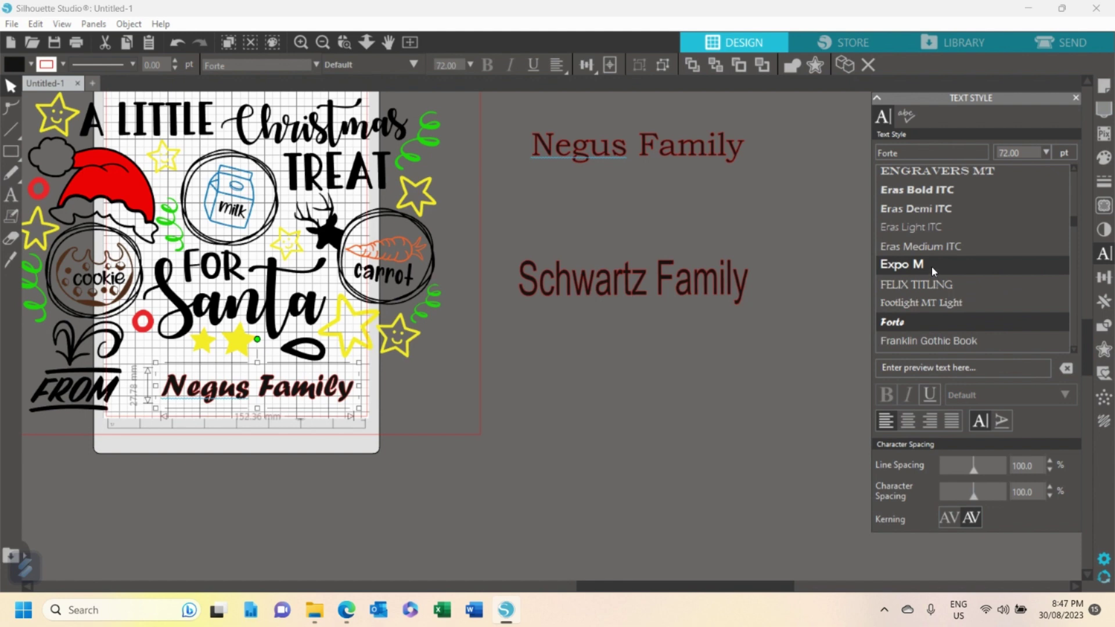
Try Franklin Gothic Heavy and Franklin Gothic Demi on the mat's family name
{"action": "scroll", "coordinate": [936, 259], "scroll_direction": "down", "scroll_amount": 3}
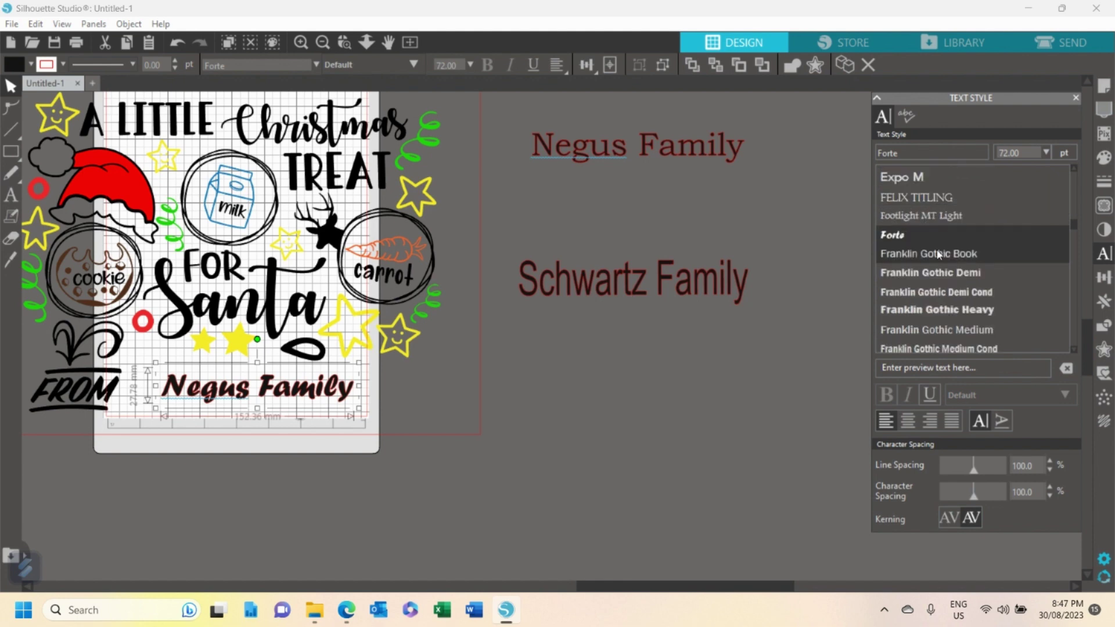
{"action": "scroll", "coordinate": [939, 255], "scroll_direction": "down", "scroll_amount": 2}
{"action": "left_click", "coordinate": [978, 268]}
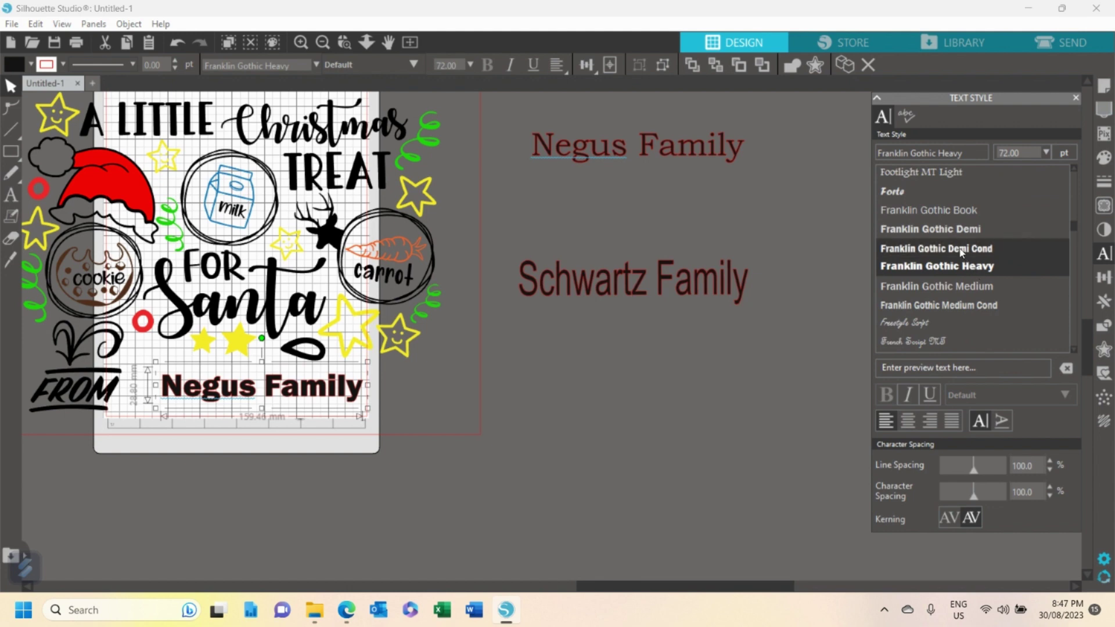
{"action": "left_click", "coordinate": [952, 229]}
Compare Georgia, Gigi and Gill Sans MT on the mat's family name and return it to Georgia
{"action": "scroll", "coordinate": [950, 257], "scroll_direction": "down", "scroll_amount": 3}
{"action": "scroll", "coordinate": [951, 264], "scroll_direction": "down", "scroll_amount": 2}
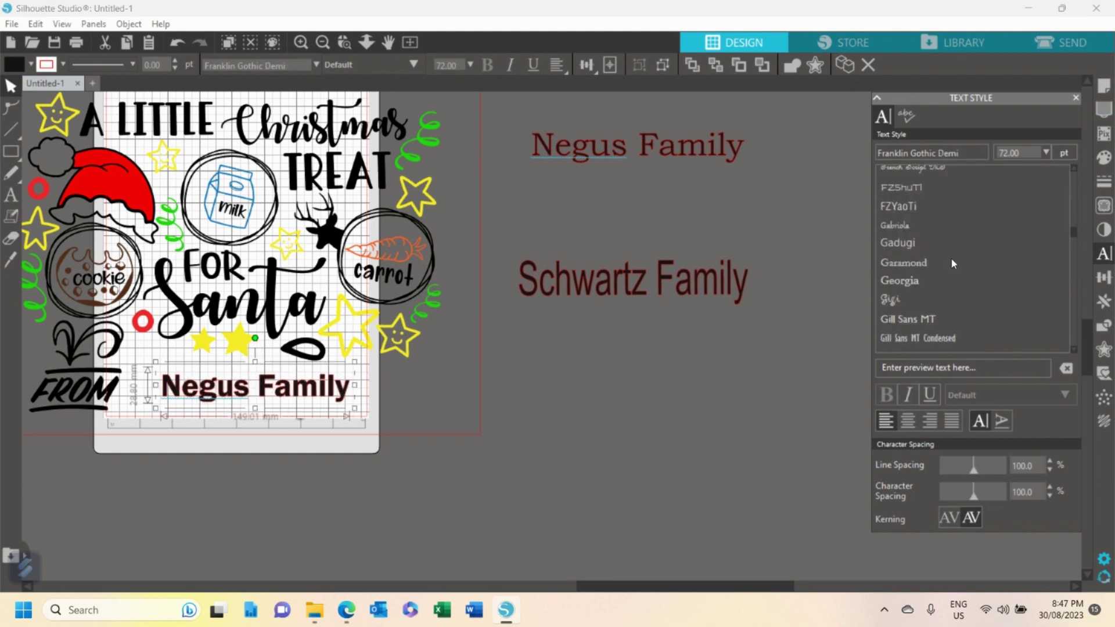
{"action": "left_click", "coordinate": [913, 281]}
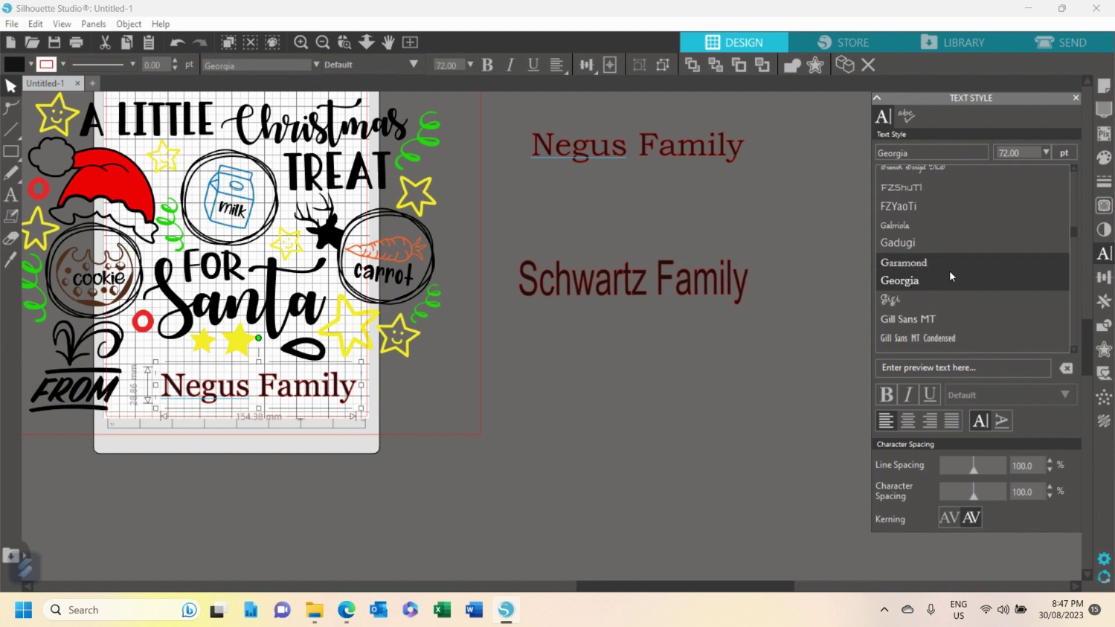
{"action": "left_click", "coordinate": [938, 308]}
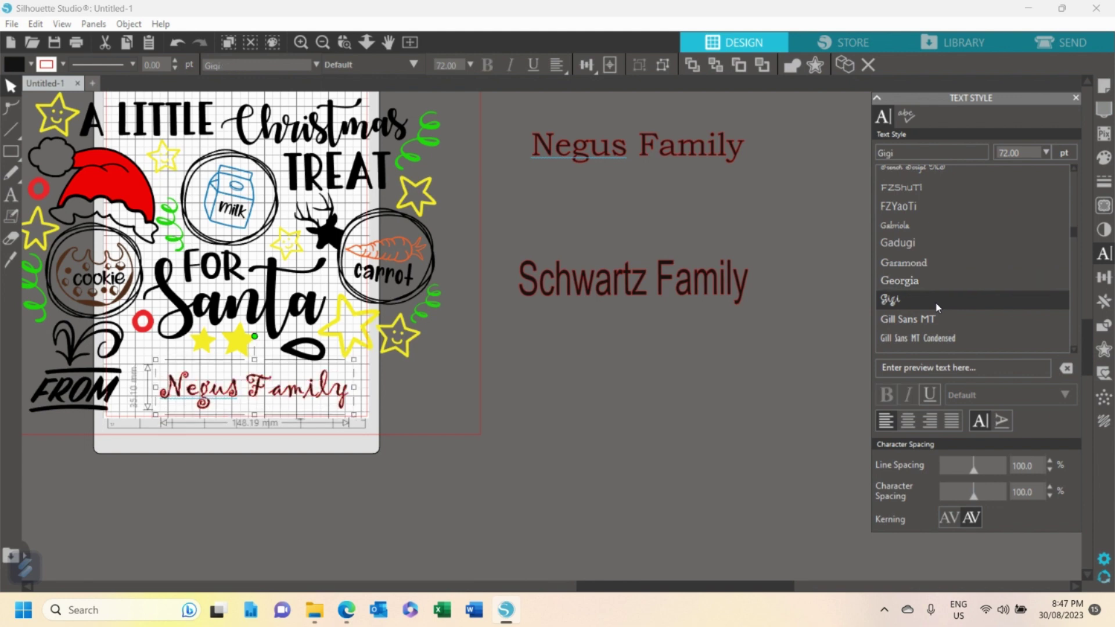
{"action": "left_click", "coordinate": [937, 319]}
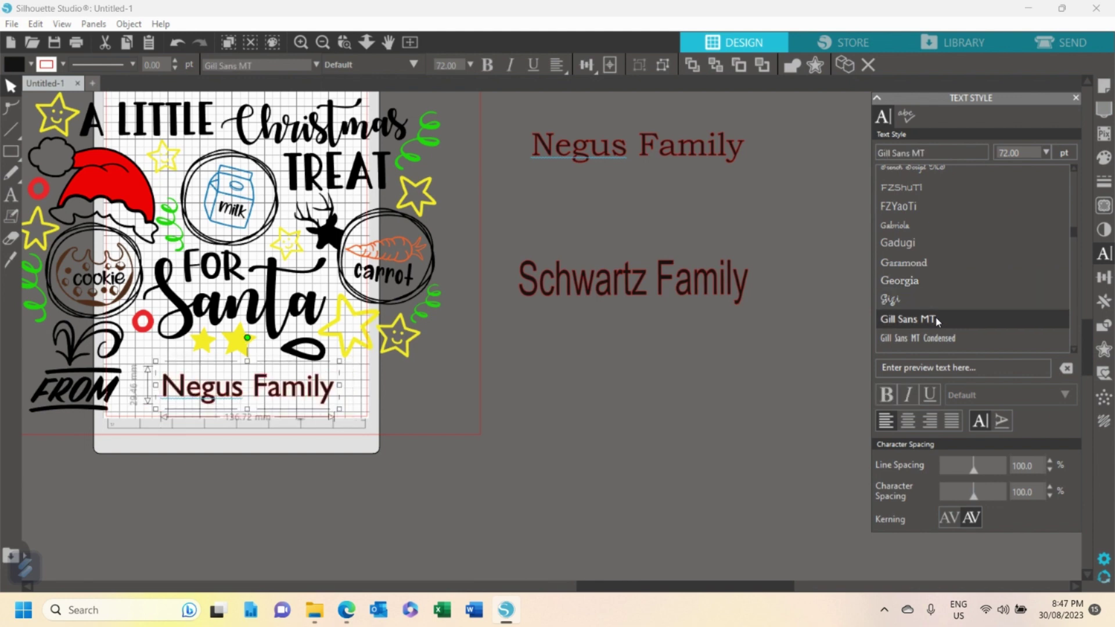
{"action": "left_click", "coordinate": [938, 283]}
{"action": "scroll", "coordinate": [937, 283], "scroll_direction": "down", "scroll_amount": 2}
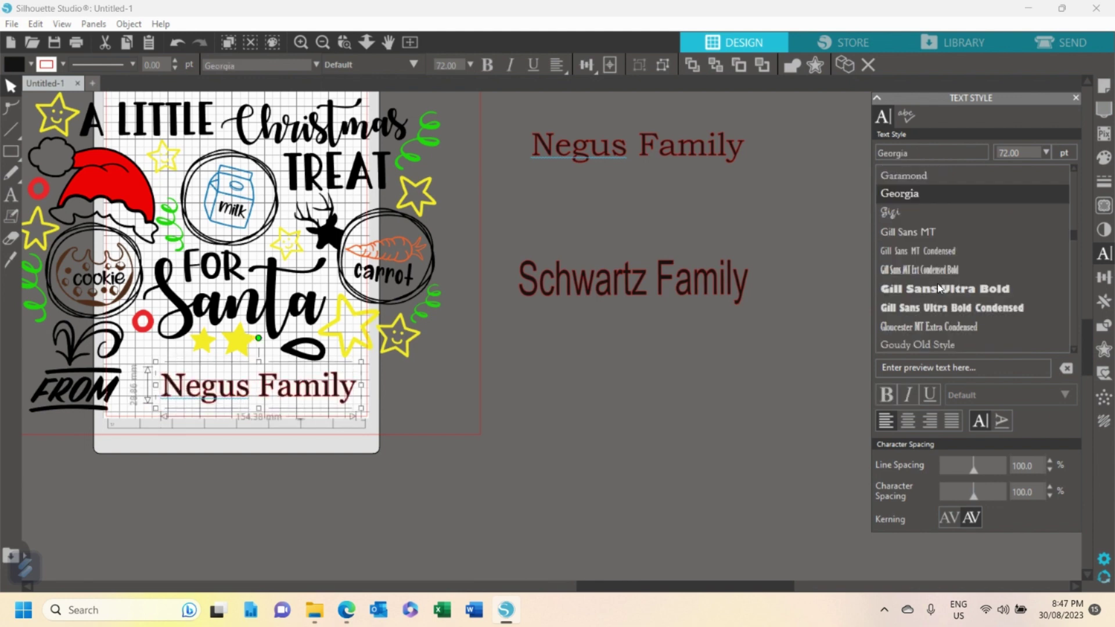
Duplicate the Georgia family name, place the copy off the mat under the Bookman Old Style one, and delete that copy
{"action": "right_click", "coordinate": [289, 386]}
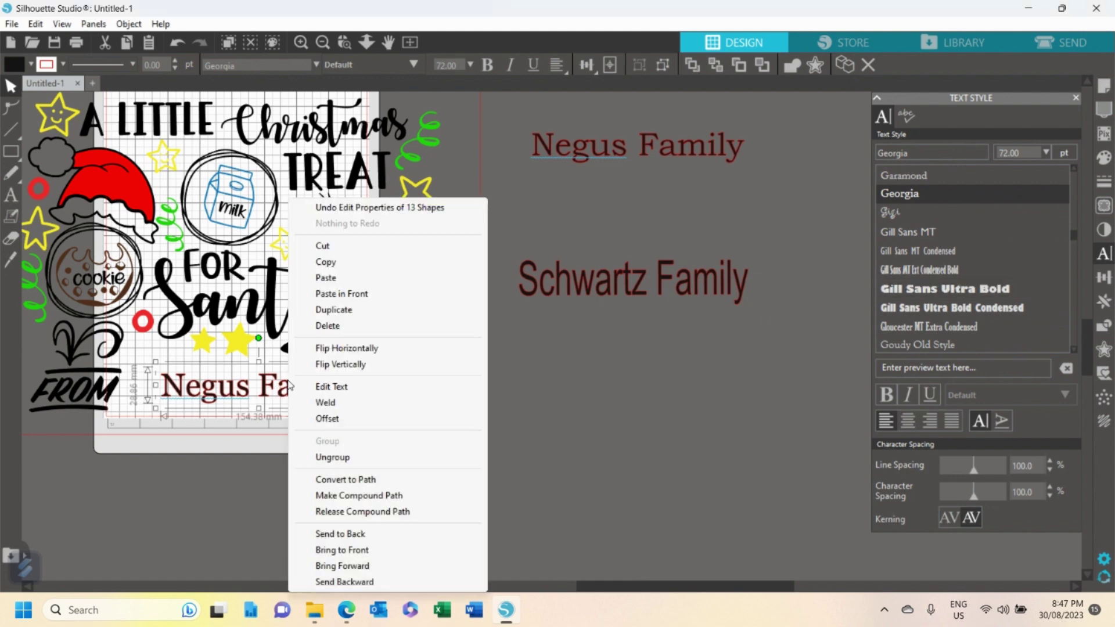
{"action": "left_click", "coordinate": [353, 311]}
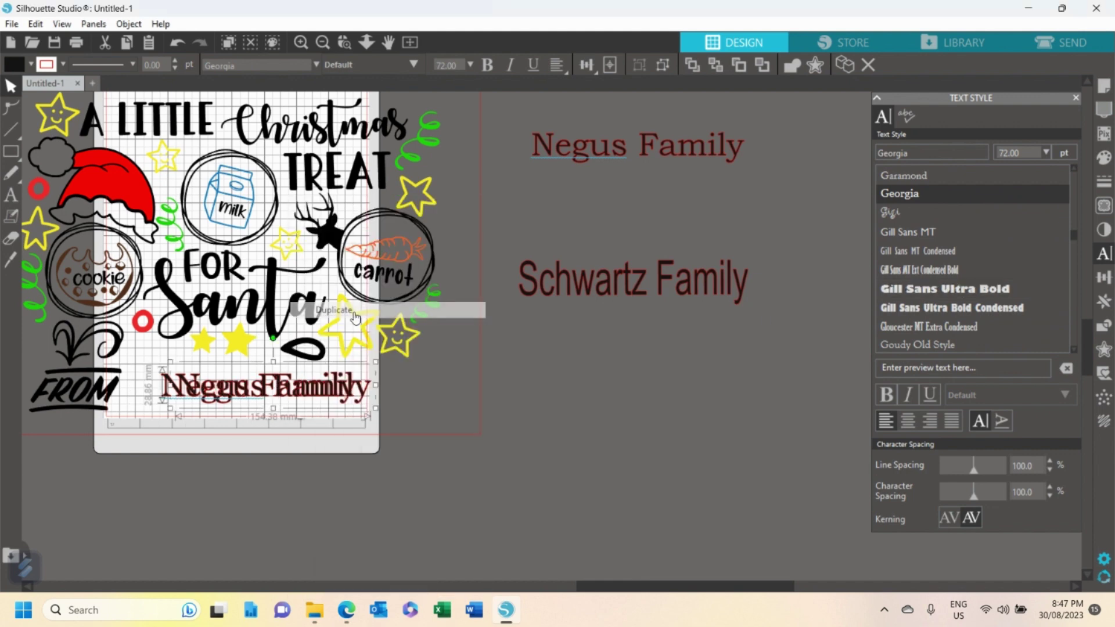
{"action": "left_click_drag", "start_coordinate": [351, 388], "coordinate": [712, 199]}
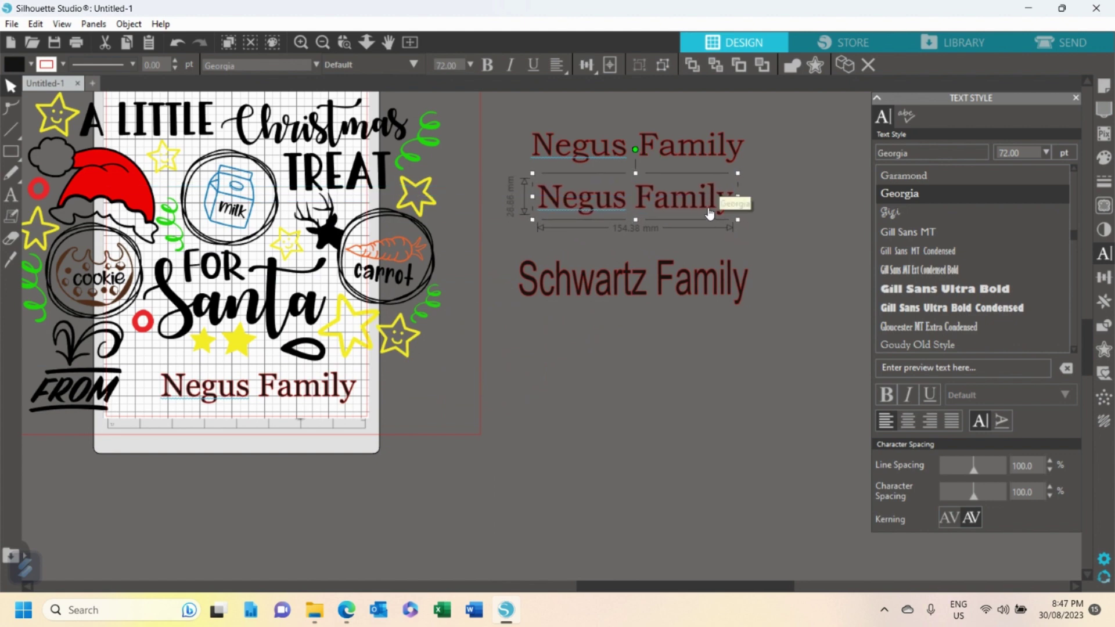
{"action": "key", "text": "Delete"}
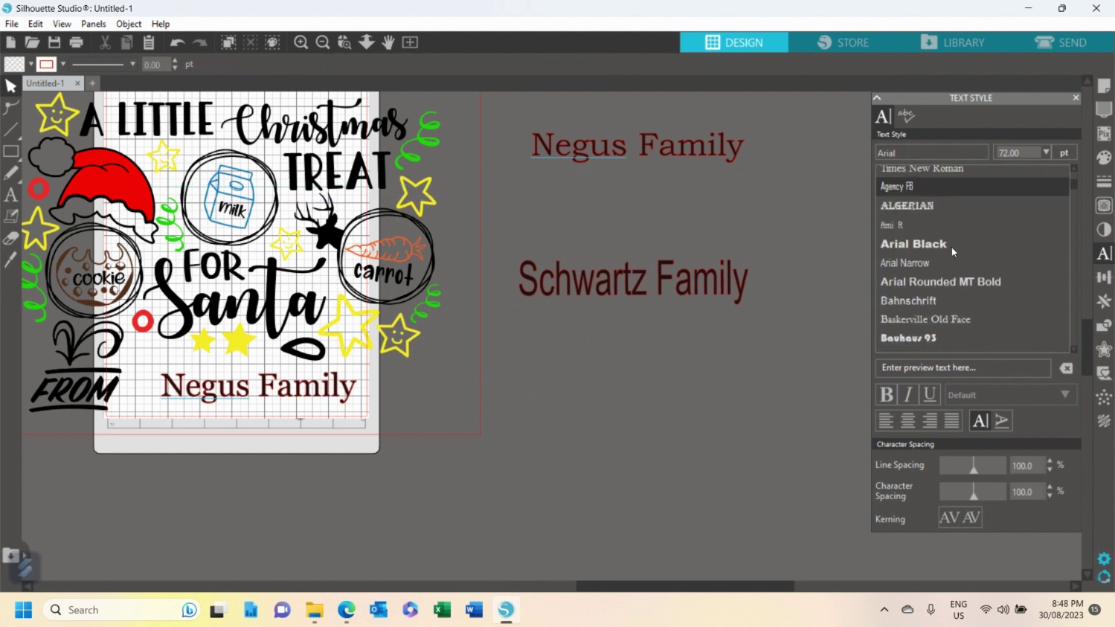
{"action": "left_click", "coordinate": [695, 148]}
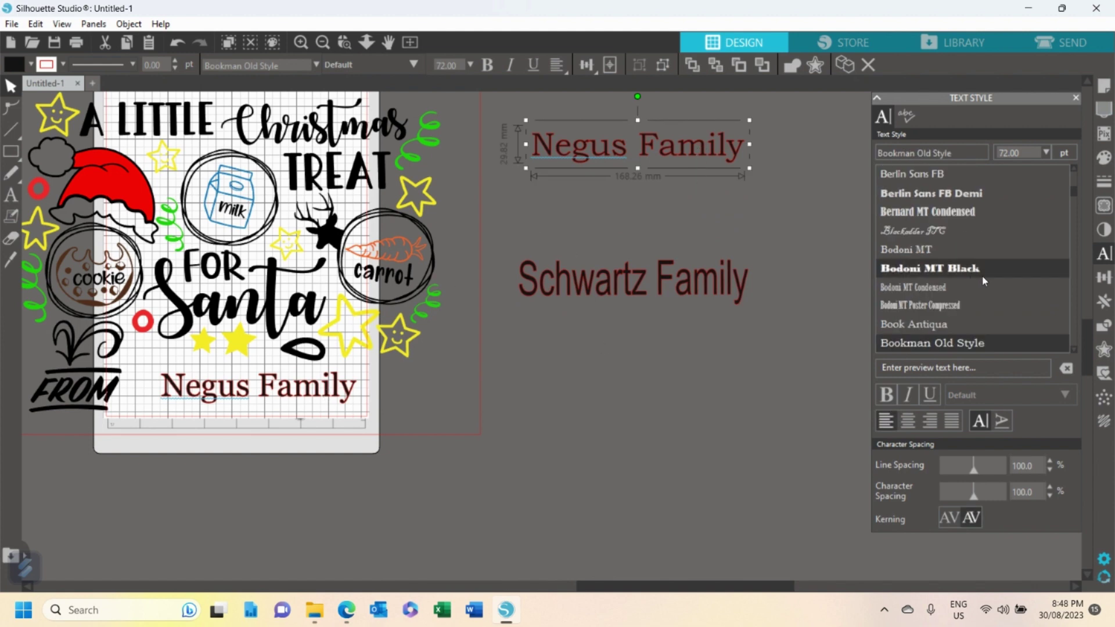
{"action": "scroll", "coordinate": [985, 281], "scroll_direction": "down", "scroll_amount": 2}
{"action": "scroll", "coordinate": [984, 281], "scroll_direction": "down", "scroll_amount": 3}
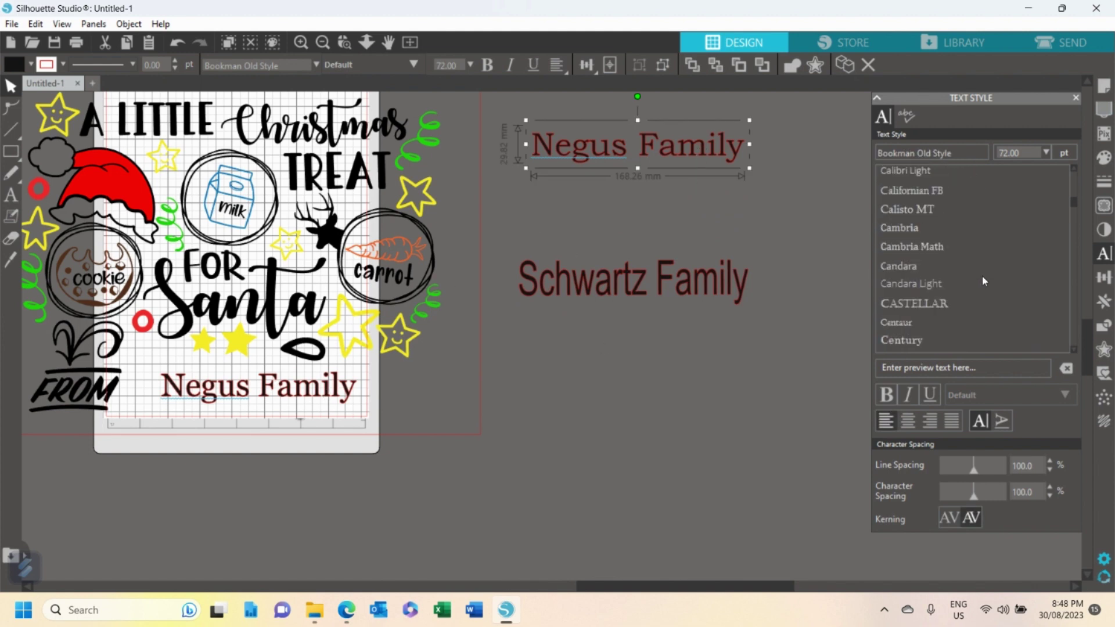
Try Gill Sans Ultra Bold, Goudy Stout, Harlow Solid Italic and Harrington as the font of the mat's family name
{"action": "left_click", "coordinate": [290, 380]}
{"action": "left_click", "coordinate": [284, 393]}
{"action": "scroll", "coordinate": [960, 274], "scroll_direction": "down", "scroll_amount": 5}
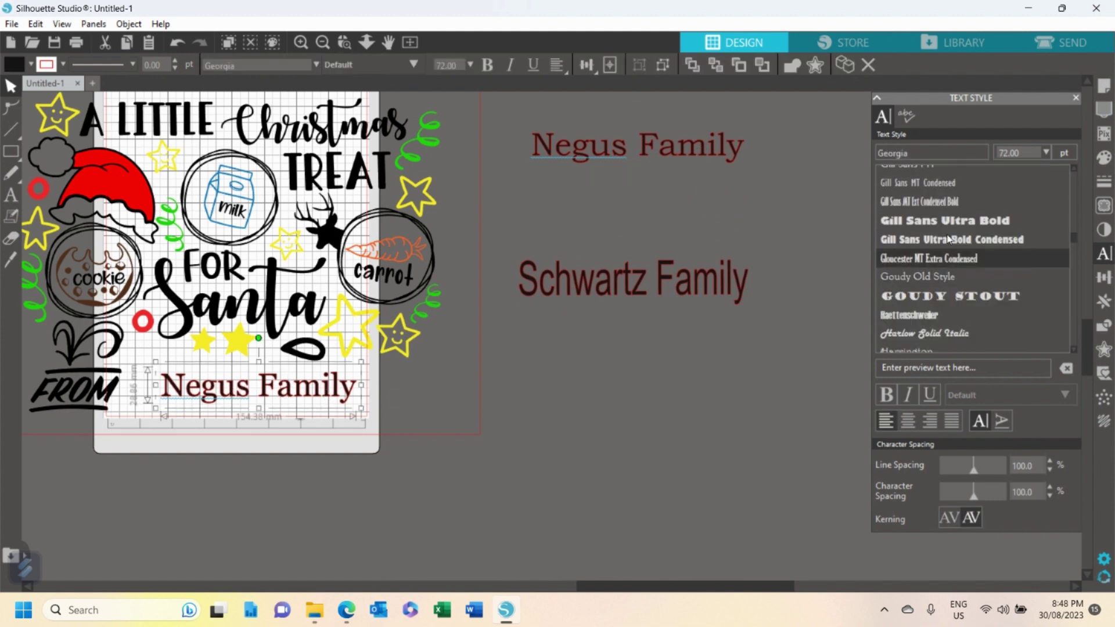
{"action": "left_click", "coordinate": [940, 221]}
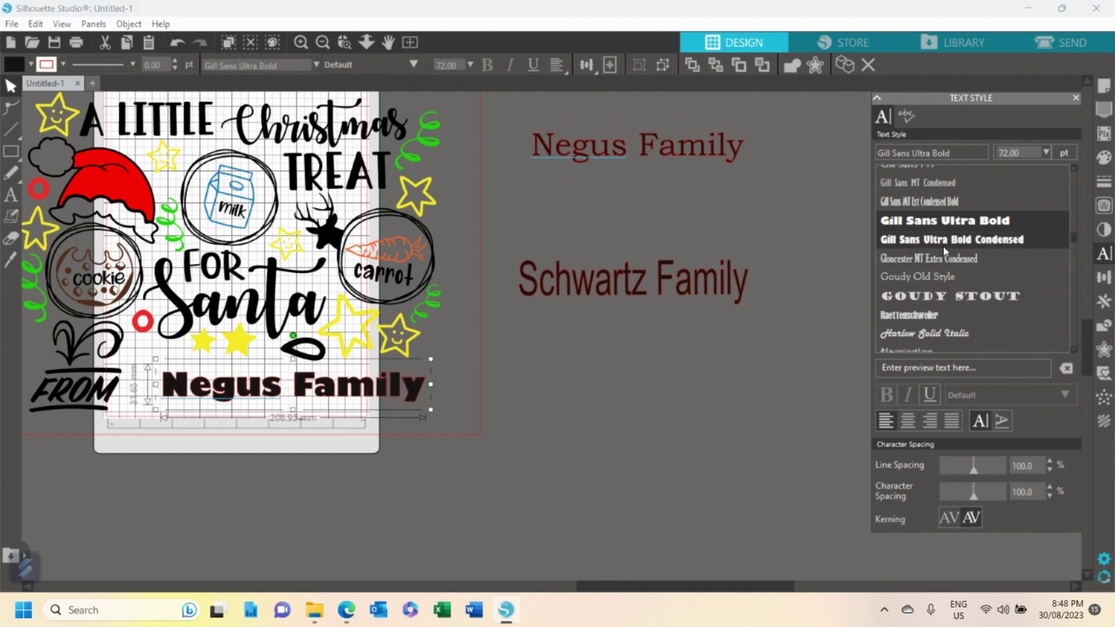
{"action": "left_click", "coordinate": [942, 277]}
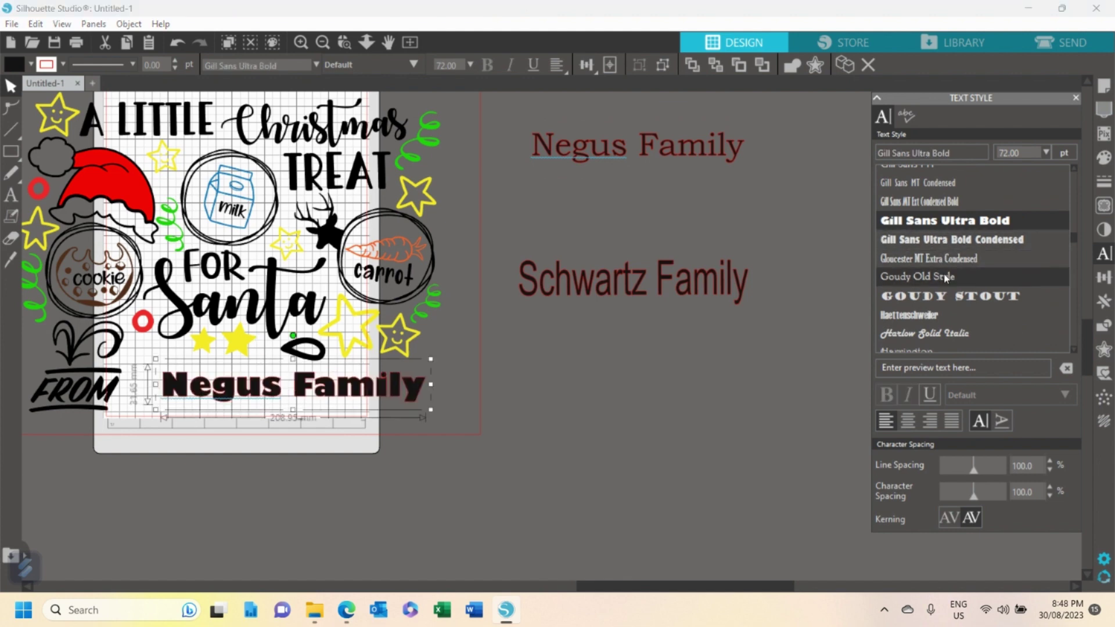
{"action": "left_click", "coordinate": [944, 302]}
{"action": "scroll", "coordinate": [944, 301], "scroll_direction": "down", "scroll_amount": 3}
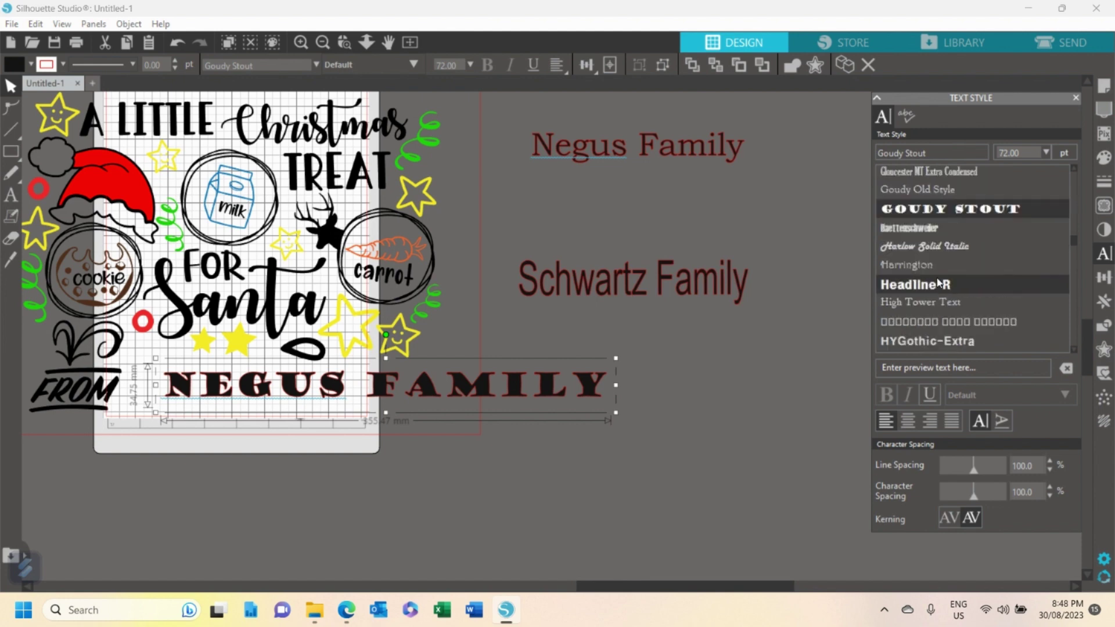
{"action": "left_click", "coordinate": [927, 248]}
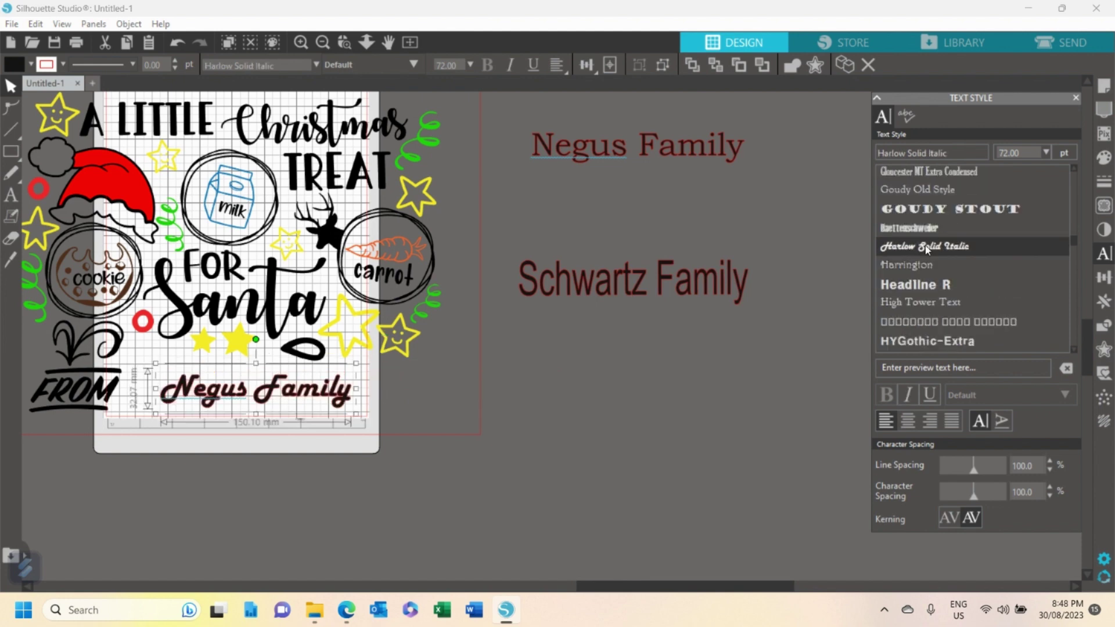
{"action": "left_click", "coordinate": [929, 268]}
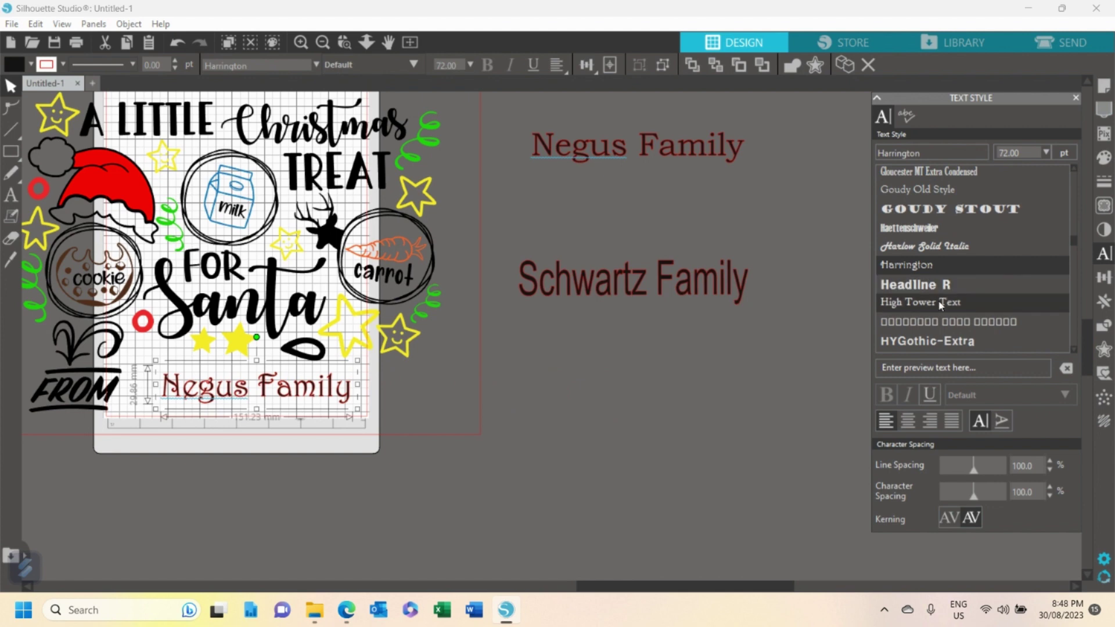
Try Impact and Jokerman on the family name on the mat
{"action": "scroll", "coordinate": [935, 285], "scroll_direction": "down", "scroll_amount": 8}
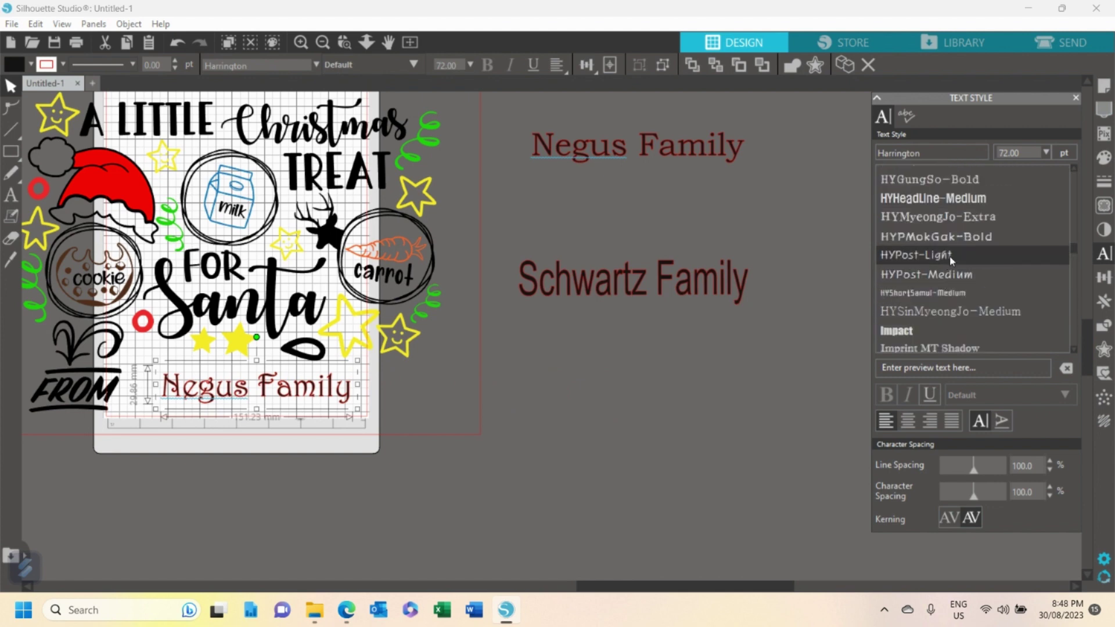
{"action": "left_click", "coordinate": [949, 331]}
{"action": "scroll", "coordinate": [959, 285], "scroll_direction": "down", "scroll_amount": 5}
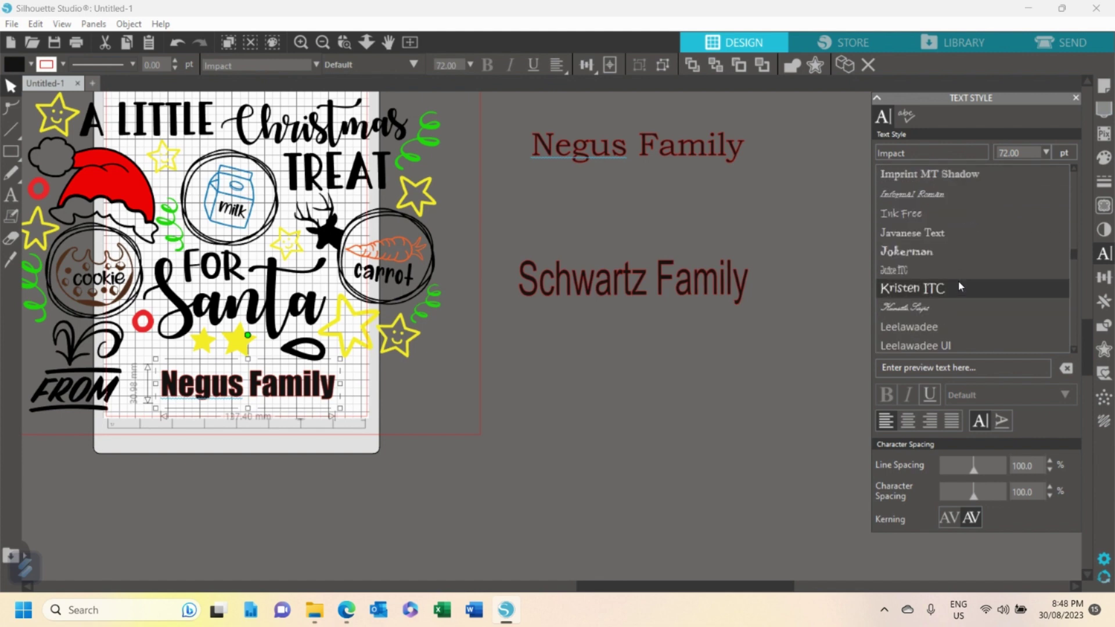
{"action": "left_click", "coordinate": [959, 253]}
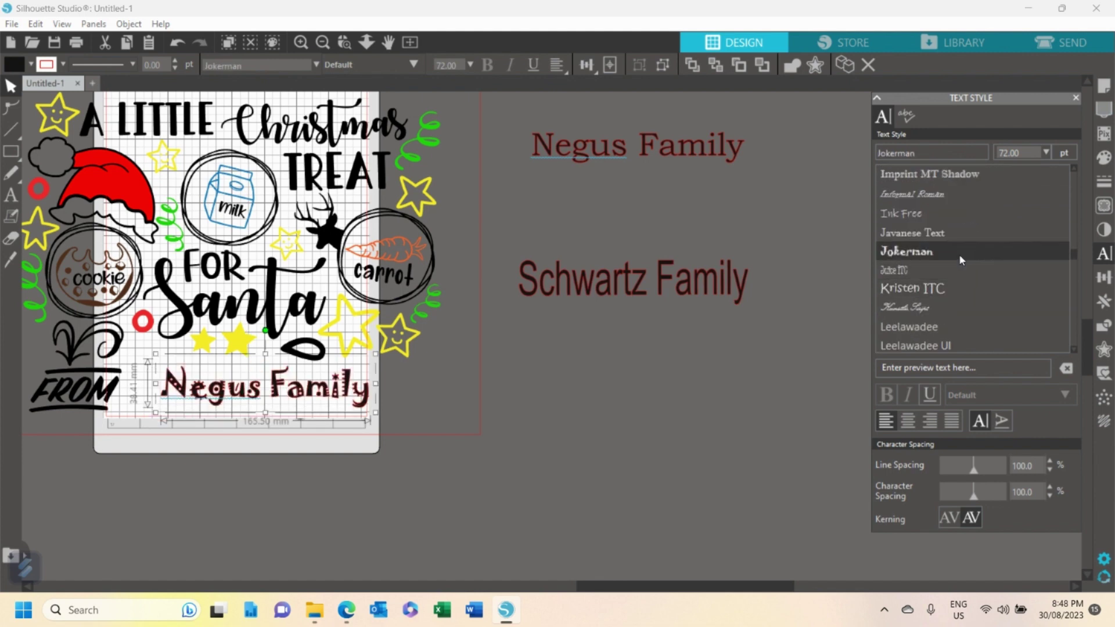
Try Lucida Calligraphy on the mat's family name and change its font to Lucida Fax
{"action": "scroll", "coordinate": [959, 253], "scroll_direction": "down", "scroll_amount": 3}
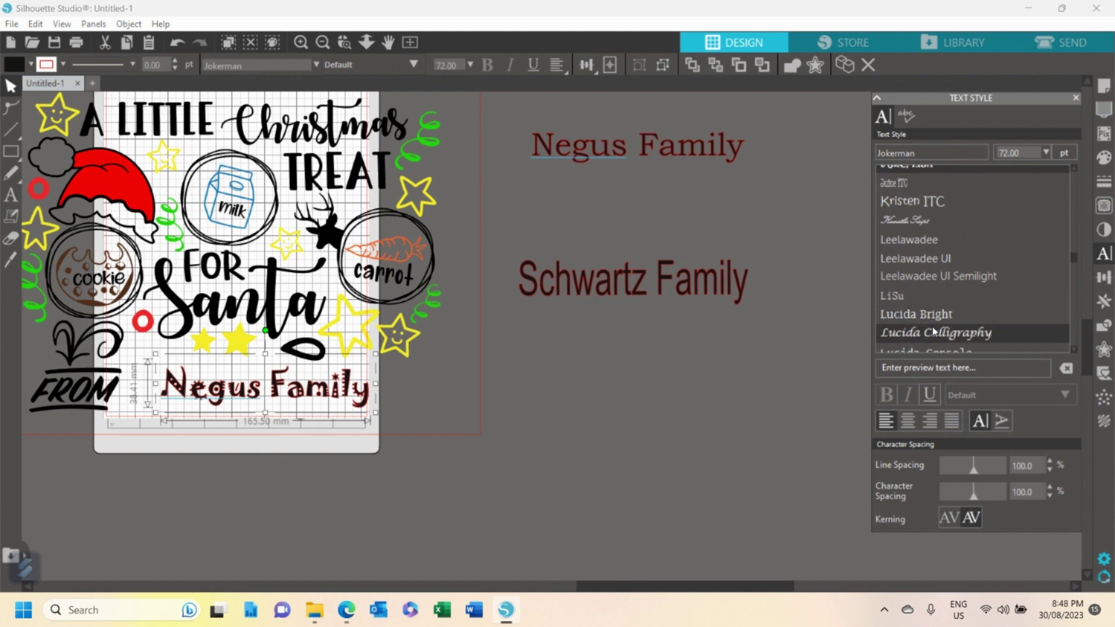
{"action": "left_click", "coordinate": [959, 332]}
{"action": "scroll", "coordinate": [960, 280], "scroll_direction": "down", "scroll_amount": 1}
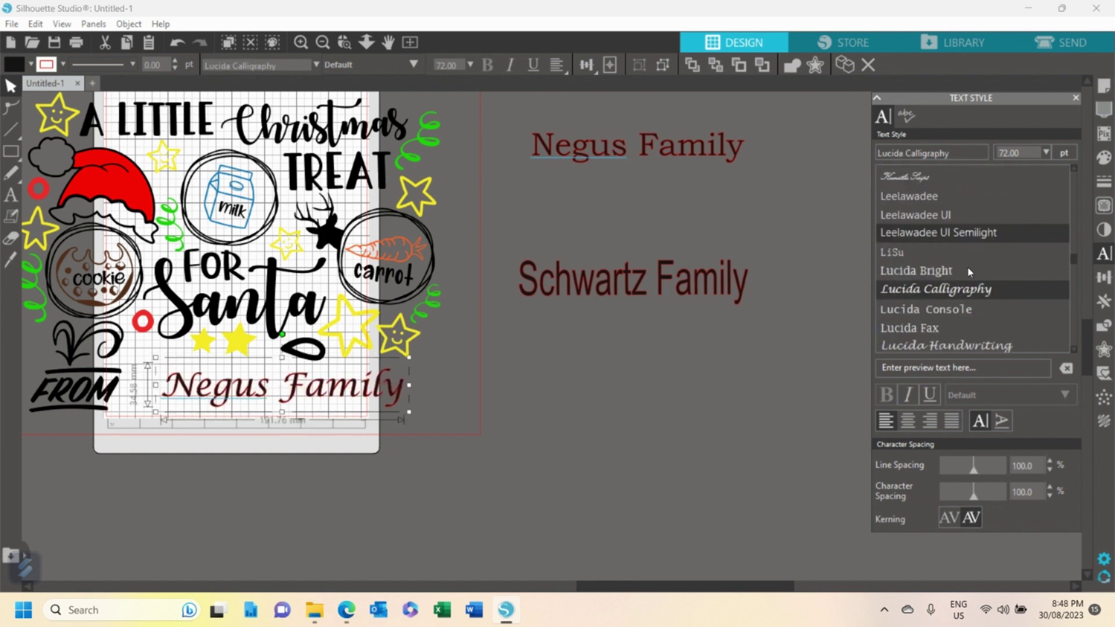
{"action": "right_click", "coordinate": [343, 392]}
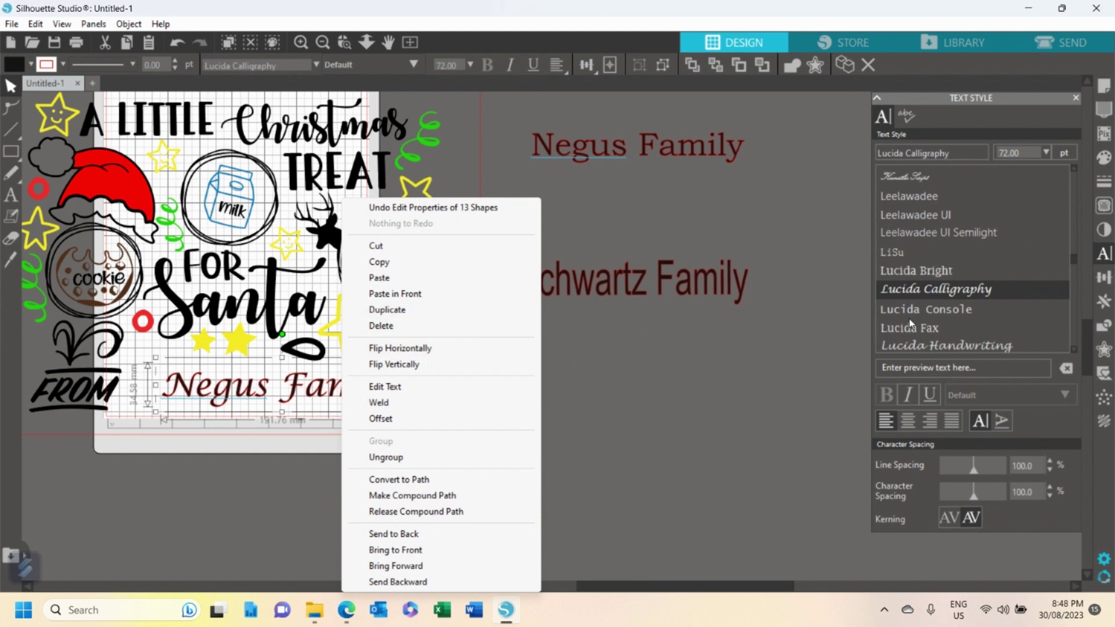
{"action": "left_click", "coordinate": [951, 326]}
{"action": "scroll", "coordinate": [952, 320], "scroll_direction": "down", "scroll_amount": 3}
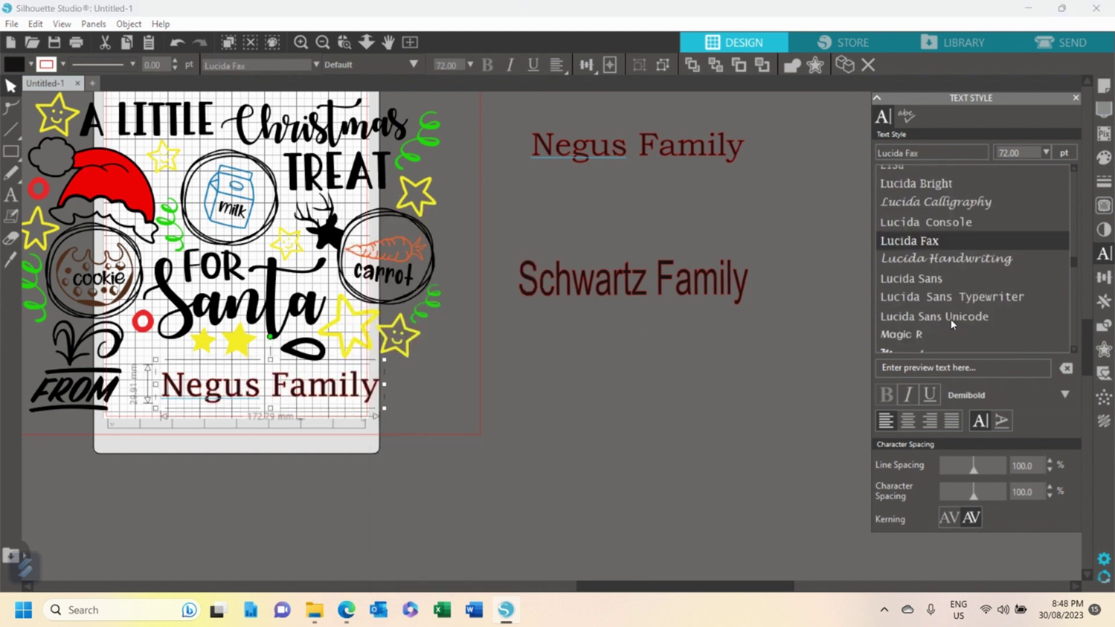
Change the mat's family name to Lucida Handwriting and place a duplicate off the mat beneath the Bookman Old Style one
{"action": "left_click", "coordinate": [954, 277]}
{"action": "left_click", "coordinate": [955, 263]}
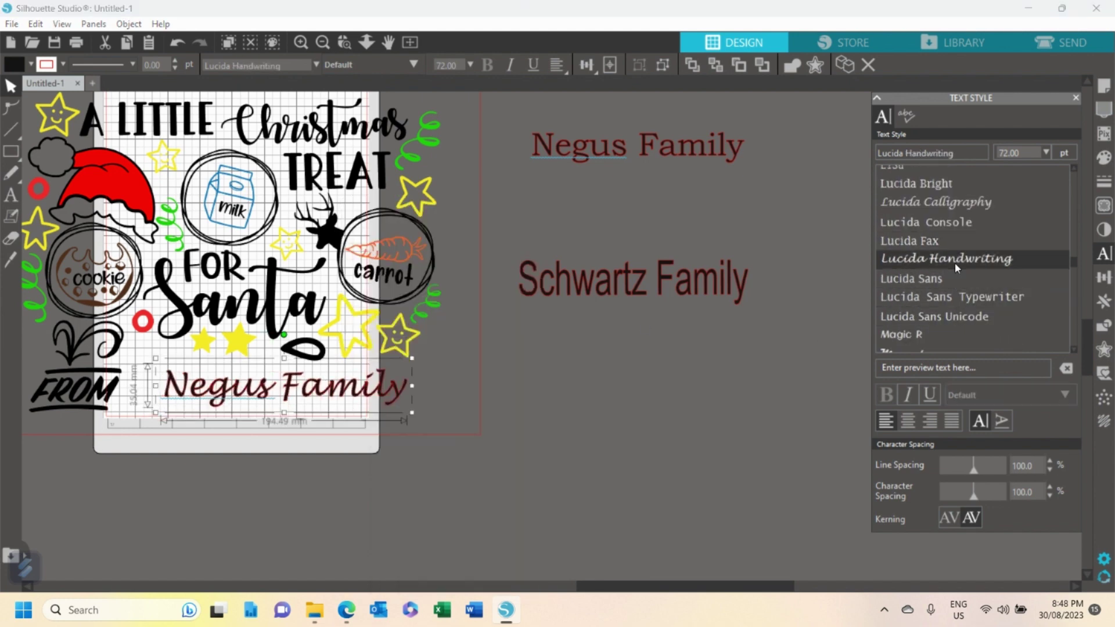
{"action": "right_click", "coordinate": [355, 400]}
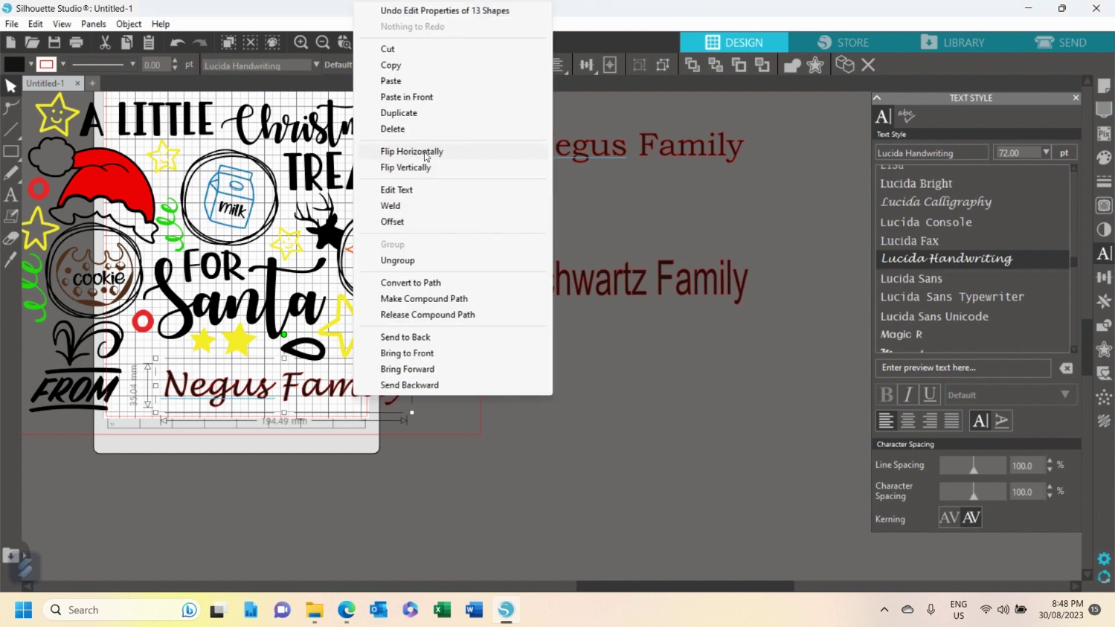
{"action": "left_click", "coordinate": [434, 114]}
{"action": "left_click_drag", "start_coordinate": [321, 387], "coordinate": [691, 202]}
Try Magneto and Papyrus as the font of the family name on the mat
{"action": "scroll", "coordinate": [959, 326], "scroll_direction": "down", "scroll_amount": 3}
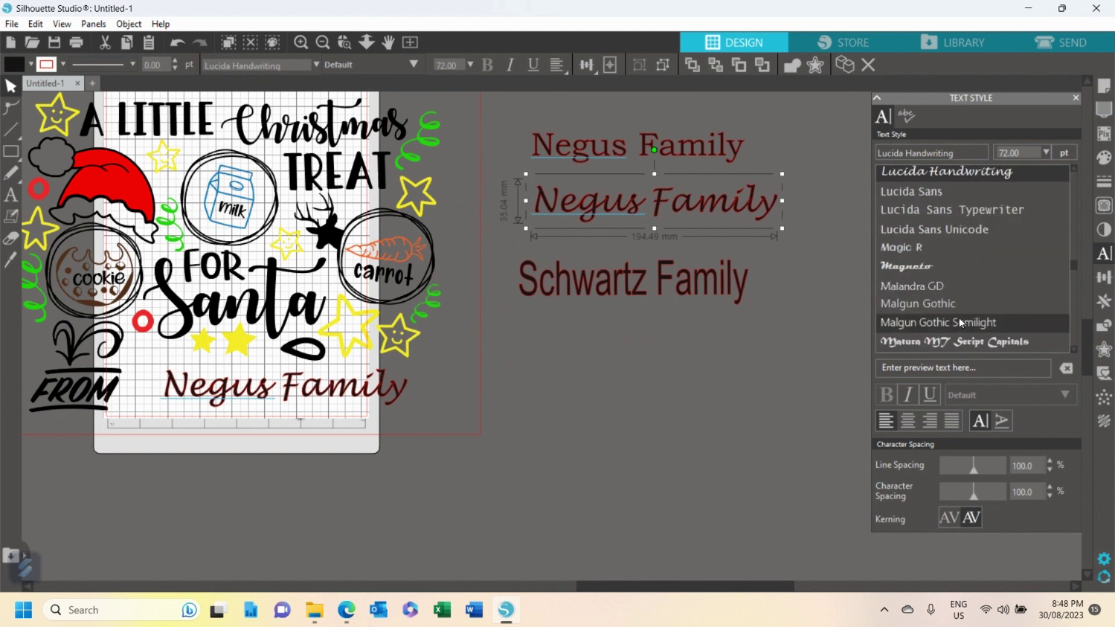
{"action": "left_click", "coordinate": [327, 395]}
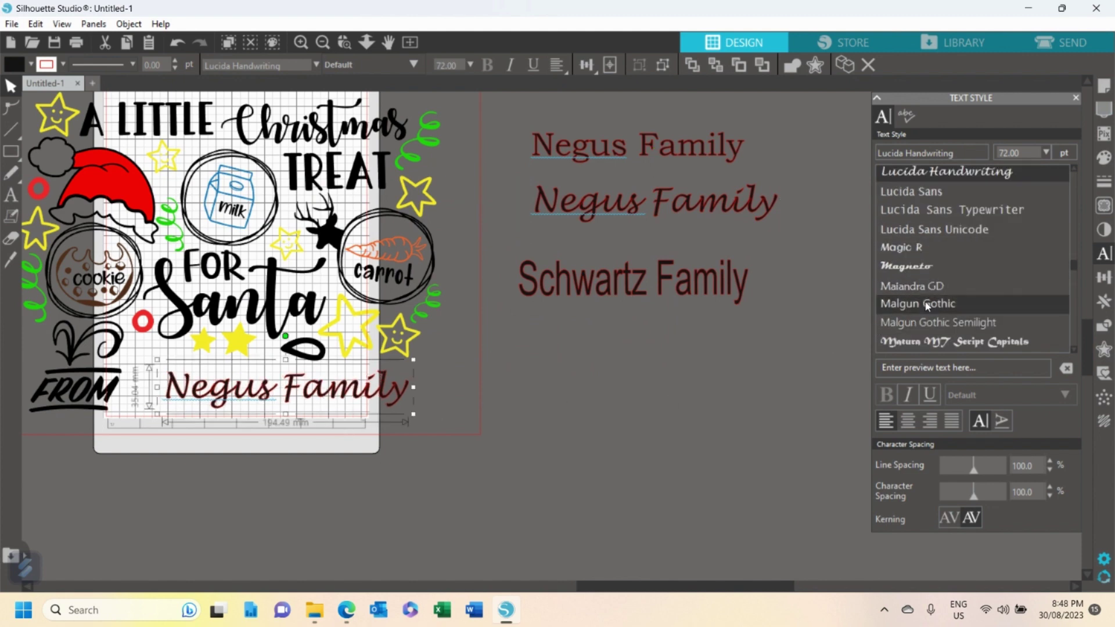
{"action": "left_click", "coordinate": [909, 267]}
{"action": "scroll", "coordinate": [924, 273], "scroll_direction": "down", "scroll_amount": 3}
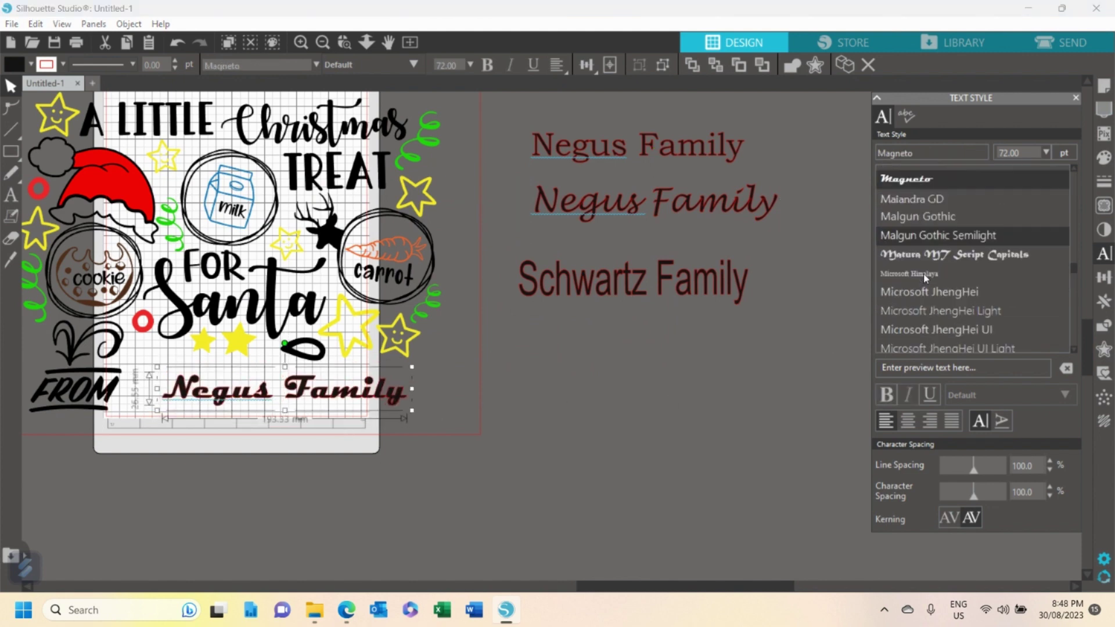
{"action": "scroll", "coordinate": [941, 286], "scroll_direction": "down", "scroll_amount": 2}
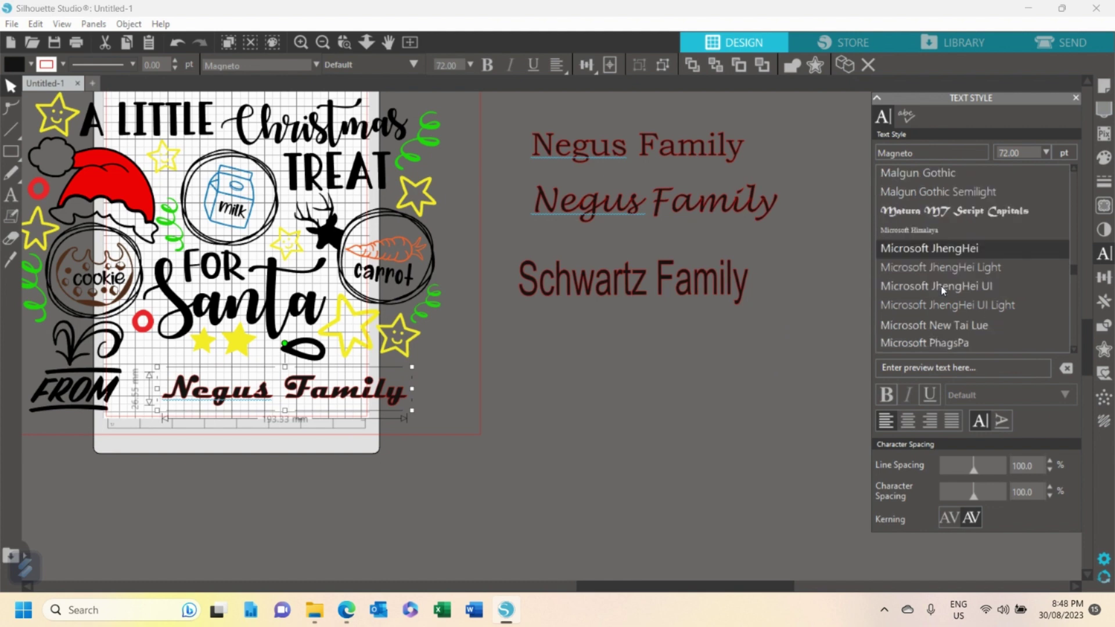
{"action": "scroll", "coordinate": [941, 285], "scroll_direction": "down", "scroll_amount": 4}
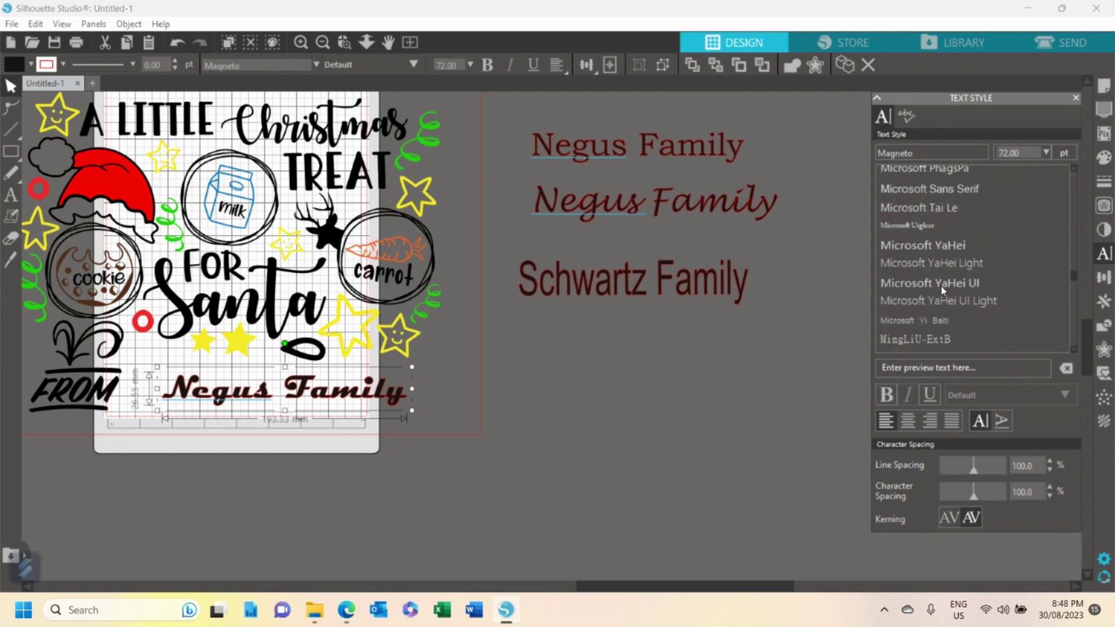
{"action": "scroll", "coordinate": [941, 286], "scroll_direction": "down", "scroll_amount": 3}
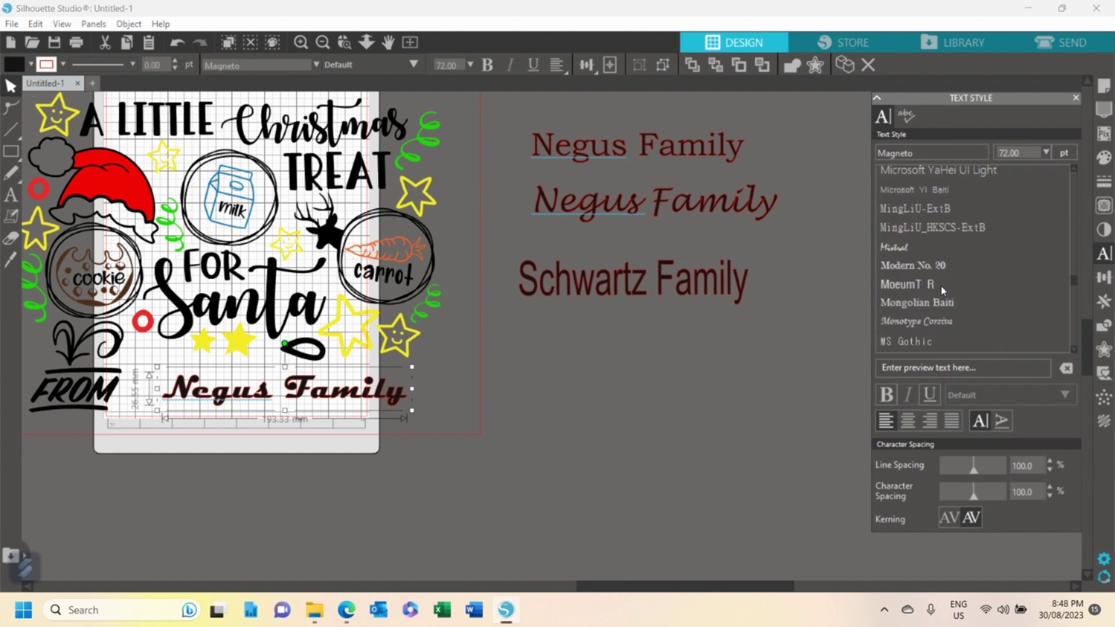
{"action": "scroll", "coordinate": [941, 286], "scroll_direction": "down", "scroll_amount": 2}
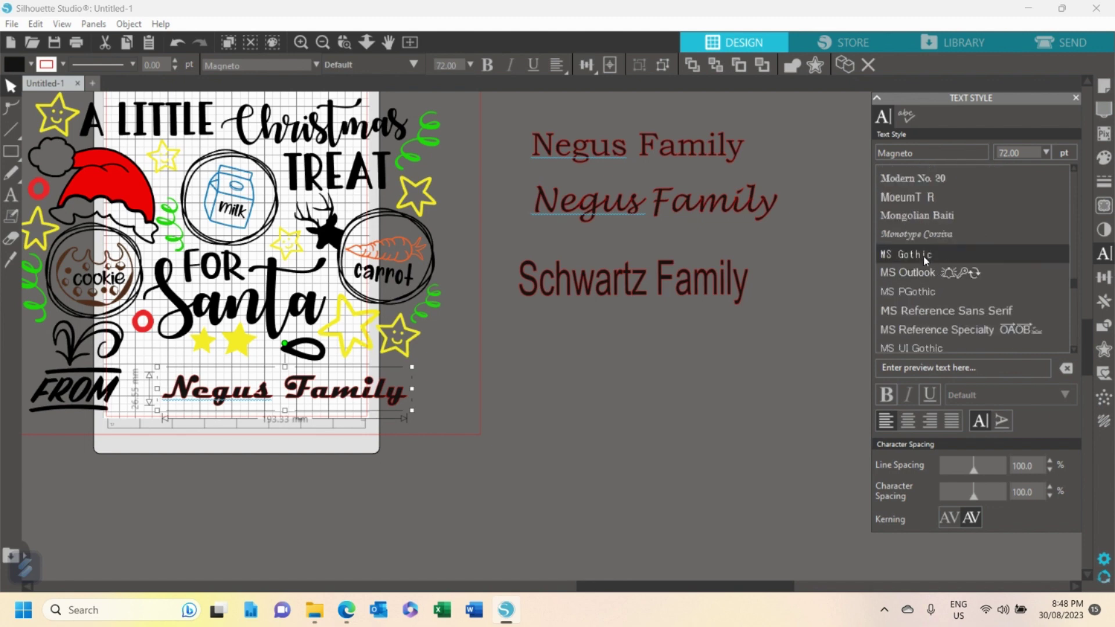
{"action": "scroll", "coordinate": [927, 293], "scroll_direction": "down", "scroll_amount": 4}
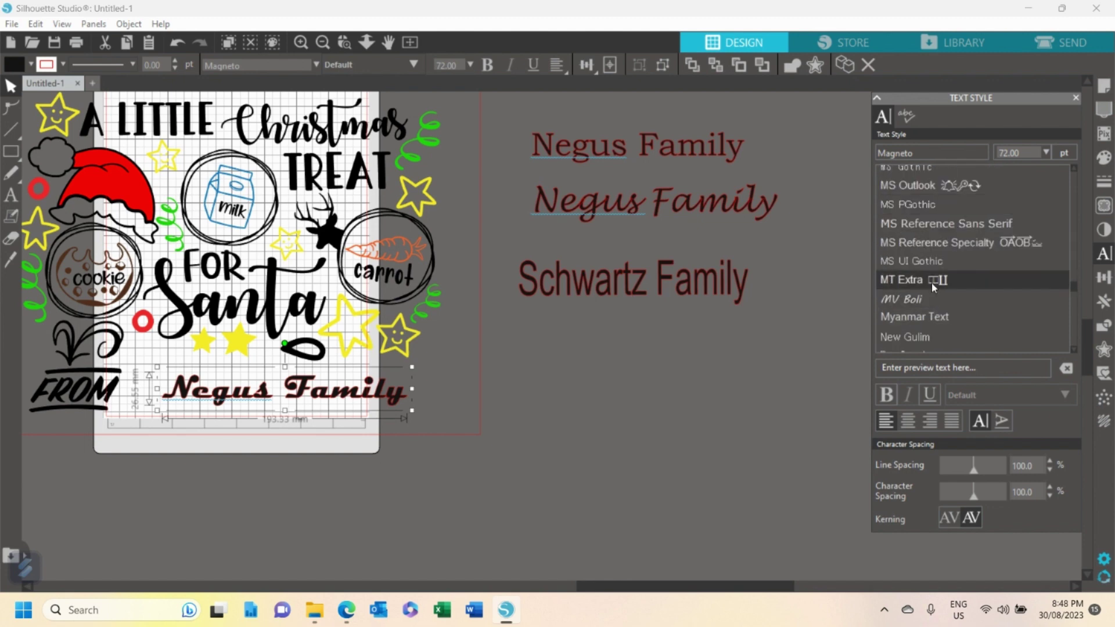
{"action": "scroll", "coordinate": [932, 284], "scroll_direction": "down", "scroll_amount": 3}
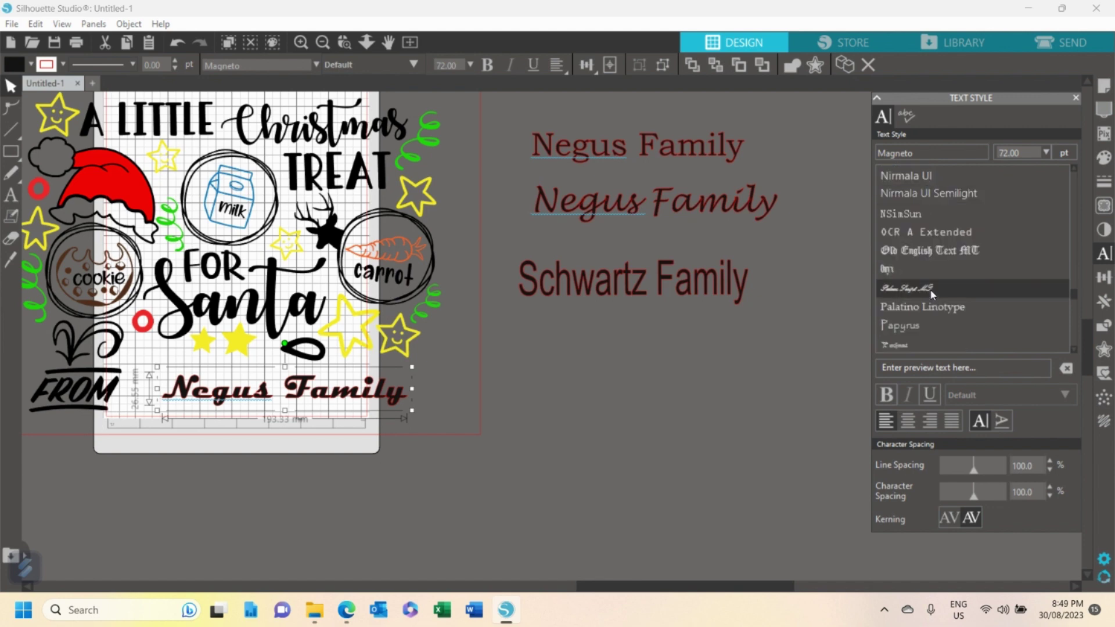
{"action": "left_click", "coordinate": [915, 327]}
Try Ravie and ROG Fonts on the mat's family name
{"action": "scroll", "coordinate": [926, 299], "scroll_direction": "down", "scroll_amount": 2}
{"action": "scroll", "coordinate": [927, 299], "scroll_direction": "down", "scroll_amount": 3}
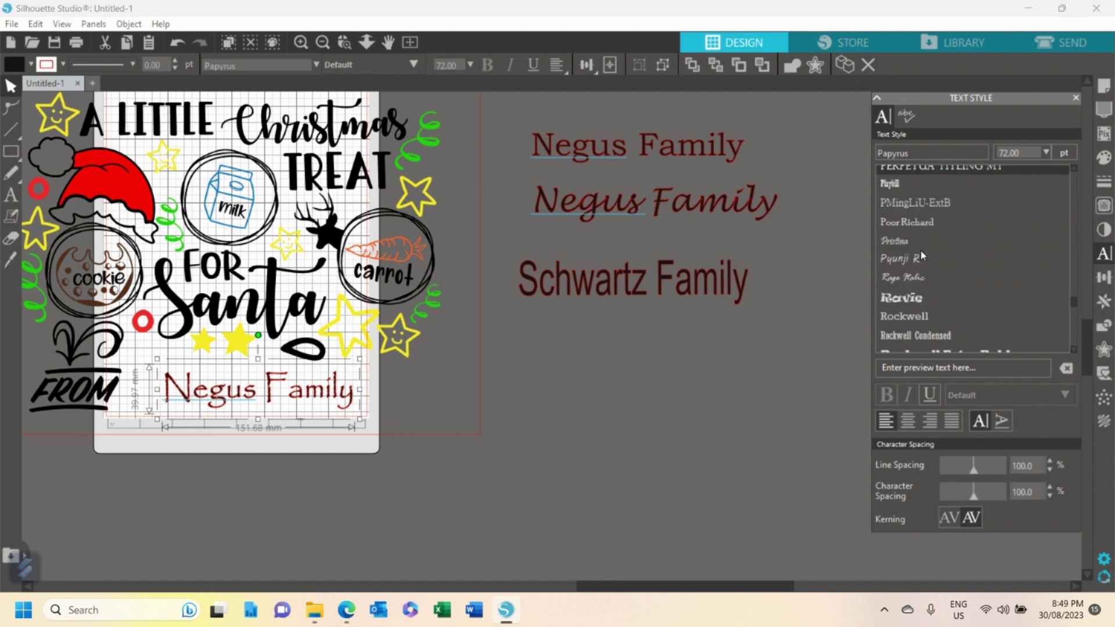
{"action": "left_click", "coordinate": [920, 294]}
{"action": "scroll", "coordinate": [920, 295], "scroll_direction": "down", "scroll_amount": 1}
{"action": "scroll", "coordinate": [920, 295], "scroll_direction": "down", "scroll_amount": 1}
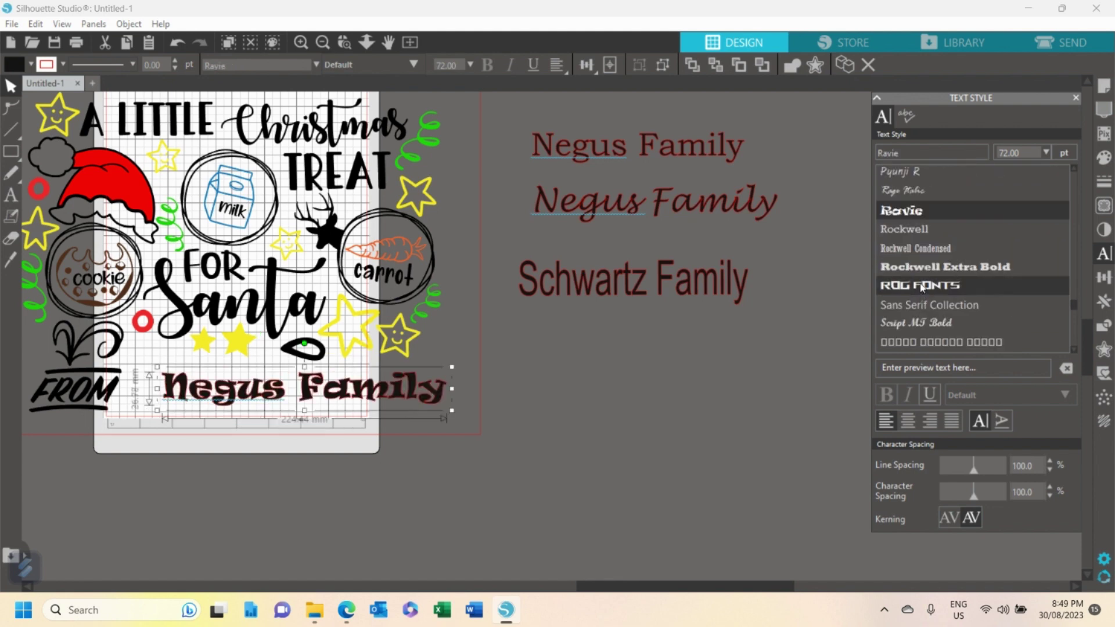
{"action": "left_click", "coordinate": [941, 285]}
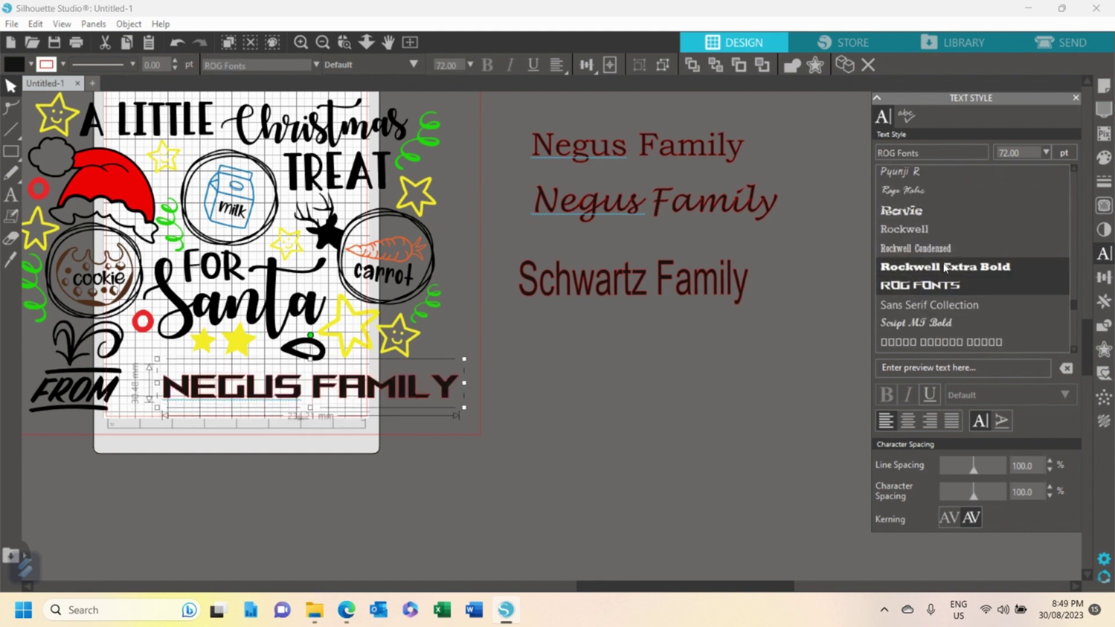
Try Segoe UI Black, Showcard Gothic, Stencil and STHupo on the family name on the mat
{"action": "scroll", "coordinate": [944, 263], "scroll_direction": "down", "scroll_amount": 4}
{"action": "left_click", "coordinate": [943, 262]}
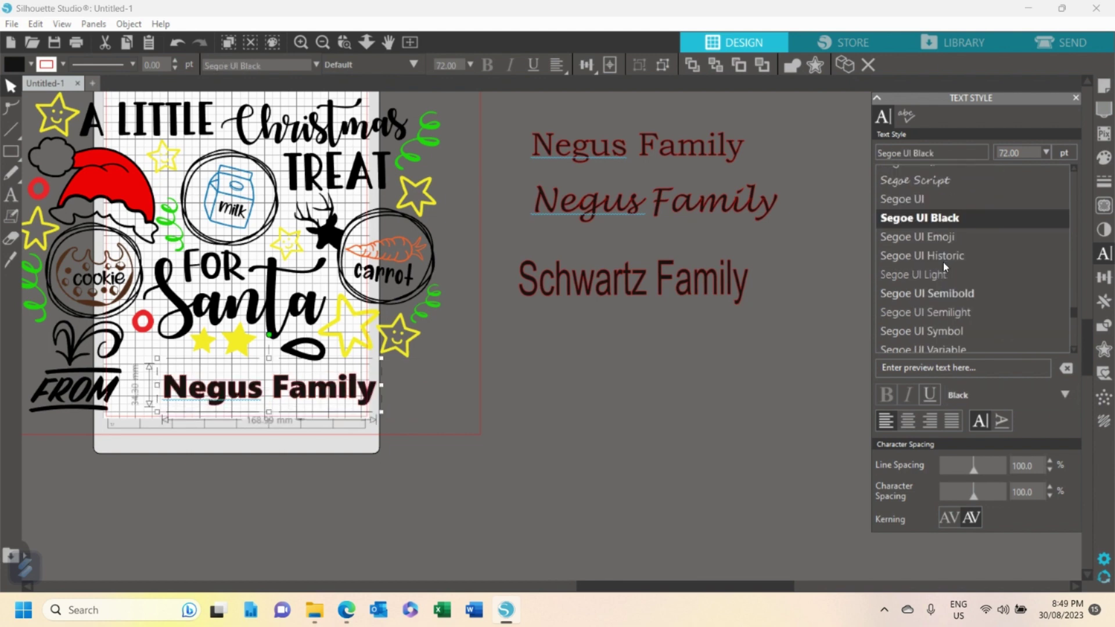
{"action": "scroll", "coordinate": [944, 263], "scroll_direction": "down", "scroll_amount": 2}
{"action": "scroll", "coordinate": [944, 263], "scroll_direction": "up", "scroll_amount": 1}
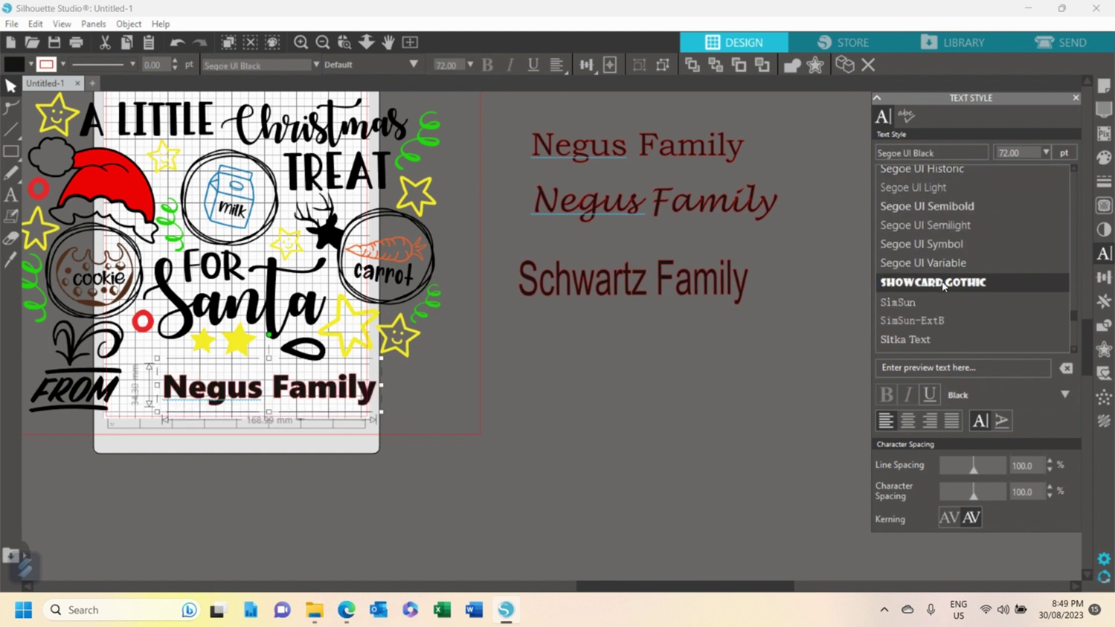
{"action": "left_click", "coordinate": [943, 283]}
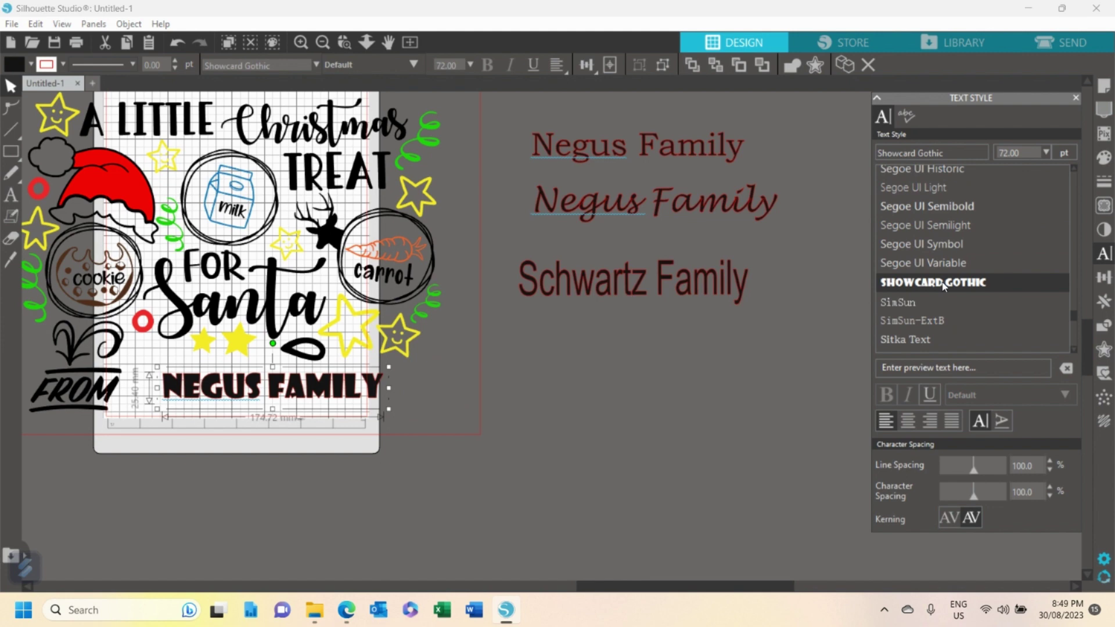
{"action": "scroll", "coordinate": [937, 293], "scroll_direction": "down", "scroll_amount": 3}
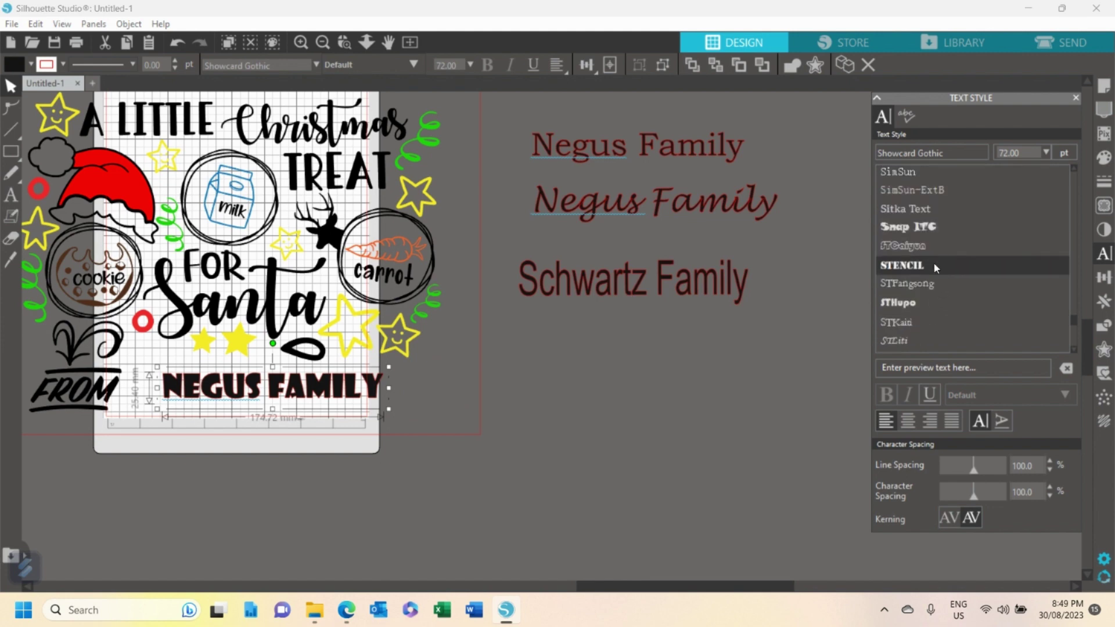
{"action": "left_click", "coordinate": [932, 265]}
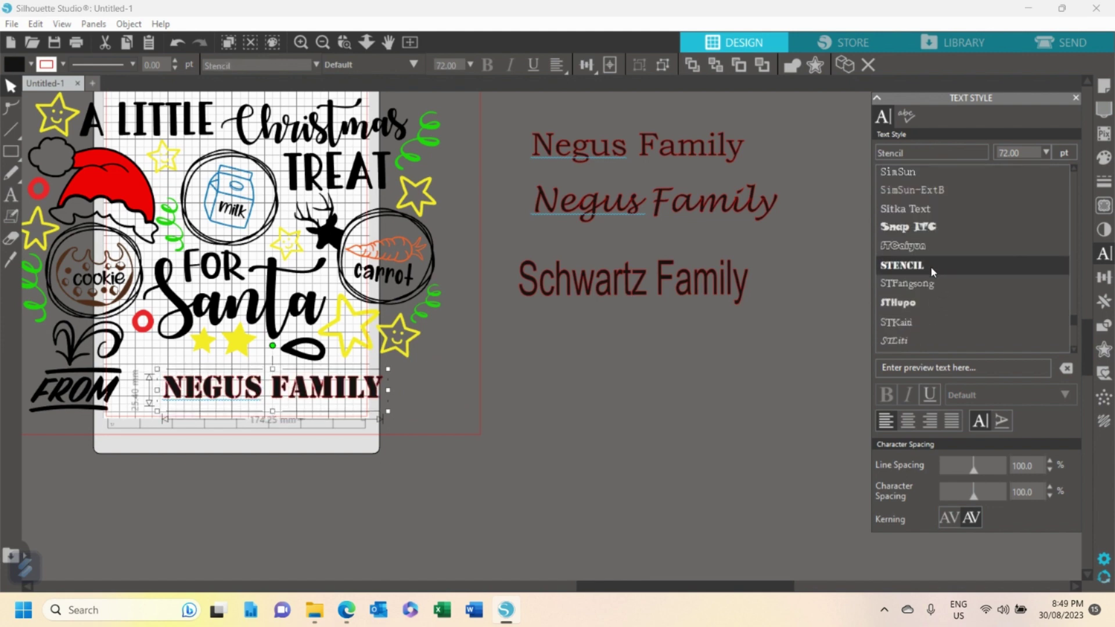
{"action": "scroll", "coordinate": [931, 266], "scroll_direction": "down", "scroll_amount": 2}
{"action": "left_click", "coordinate": [935, 215]}
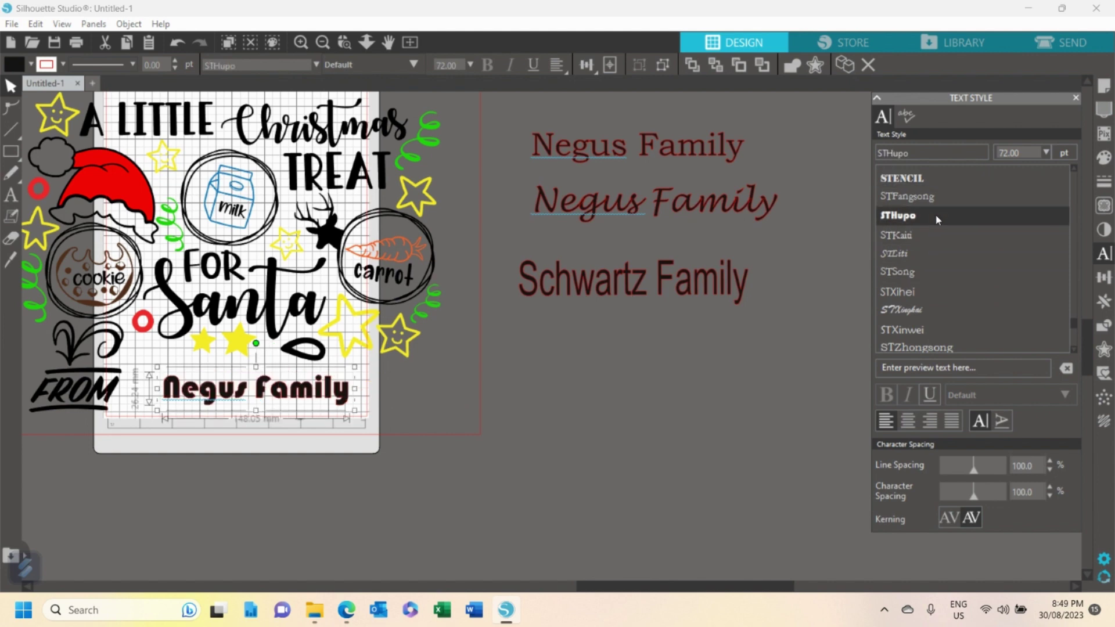
Check the remaining fonts to the end of the list and set the mat's family name to STCaiyun
{"action": "scroll", "coordinate": [937, 220], "scroll_direction": "down", "scroll_amount": 3}
{"action": "scroll", "coordinate": [939, 228], "scroll_direction": "down", "scroll_amount": 1}
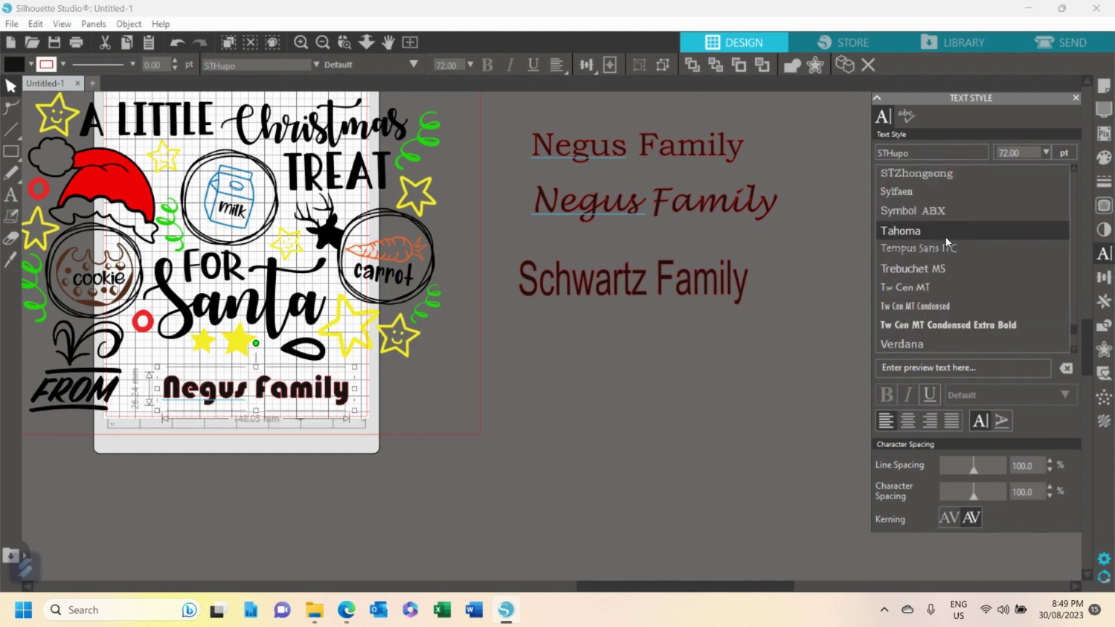
{"action": "scroll", "coordinate": [947, 244], "scroll_direction": "down", "scroll_amount": 5}
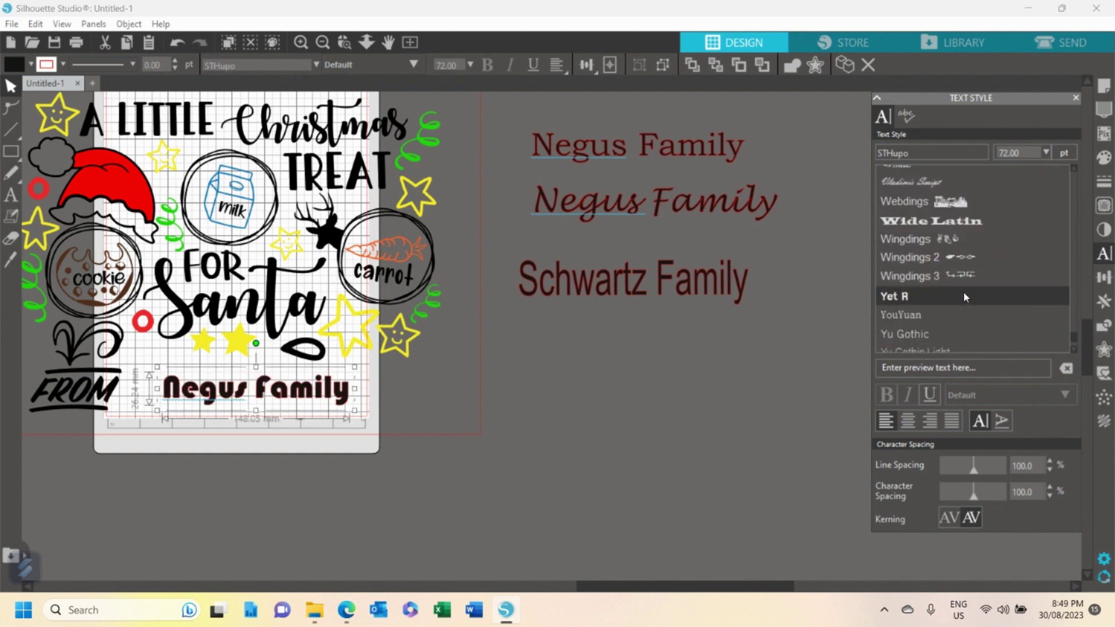
{"action": "scroll", "coordinate": [964, 295], "scroll_direction": "down", "scroll_amount": 3}
{"action": "scroll", "coordinate": [965, 293], "scroll_direction": "down", "scroll_amount": 1}
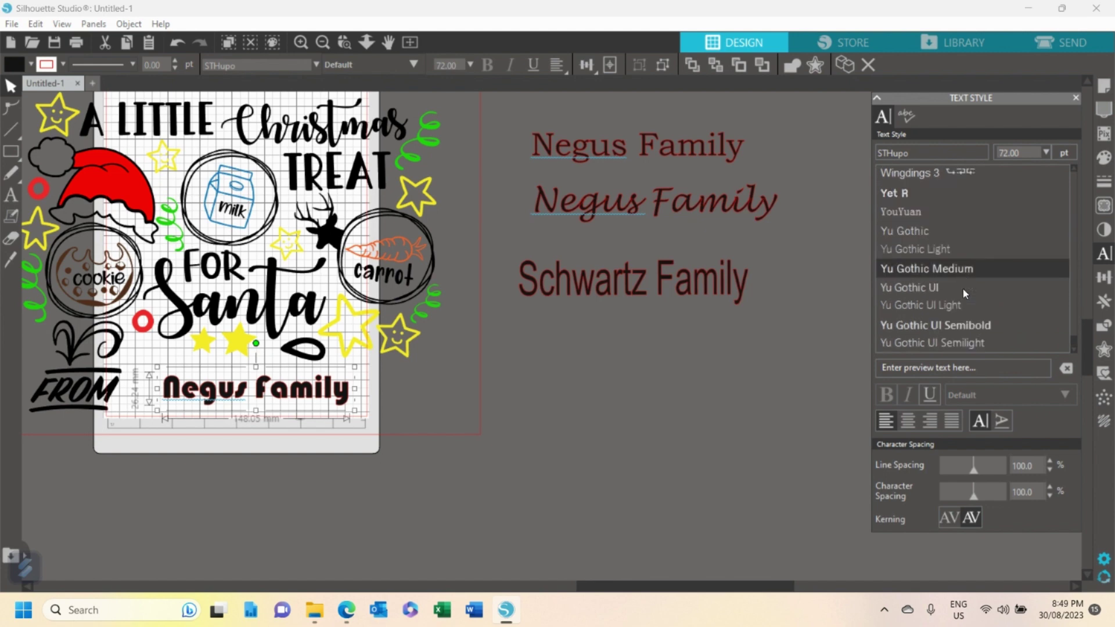
{"action": "scroll", "coordinate": [963, 288], "scroll_direction": "up", "scroll_amount": 6}
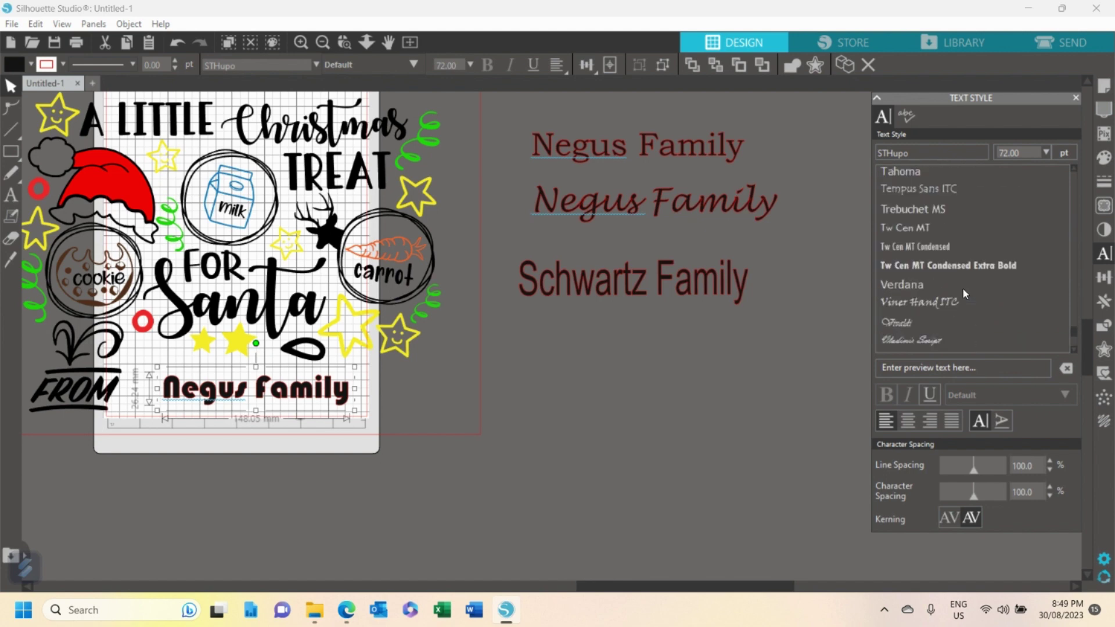
{"action": "scroll", "coordinate": [963, 287], "scroll_direction": "up", "scroll_amount": 5}
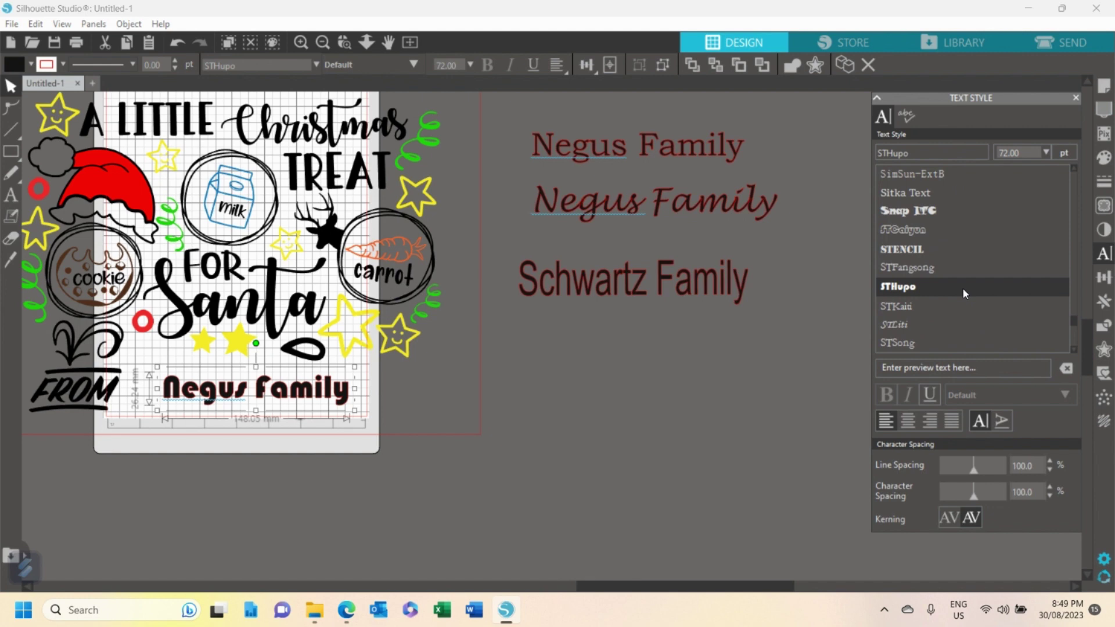
{"action": "left_click", "coordinate": [934, 230]}
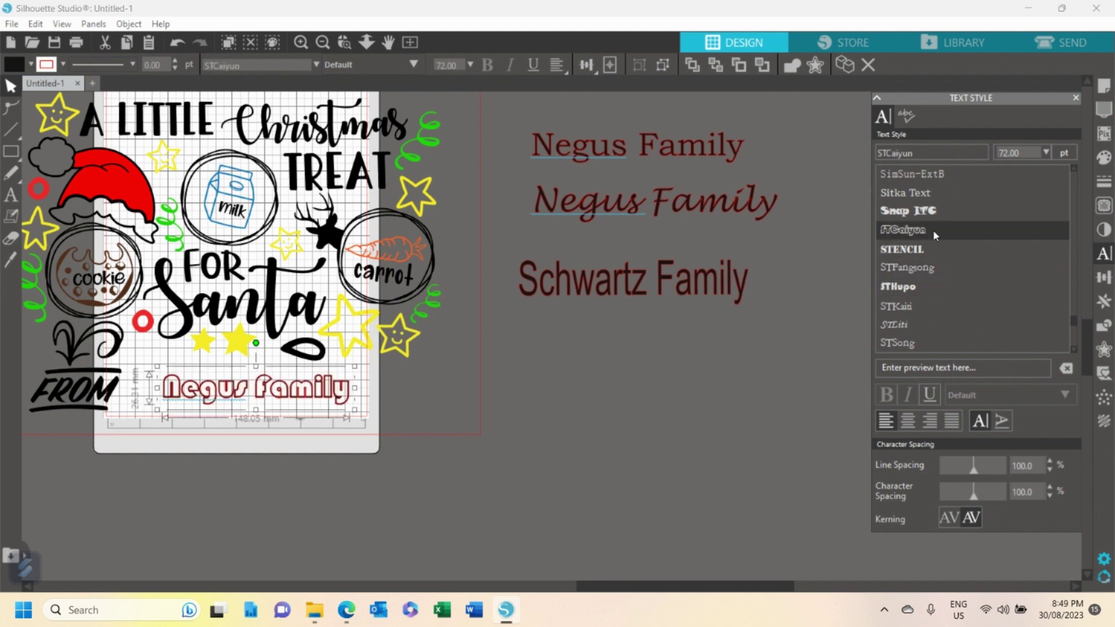
Go back to the start of the font list and review the fonts from Arial to the Gill Sans family
{"action": "scroll", "coordinate": [952, 257], "scroll_direction": "up", "scroll_amount": 4}
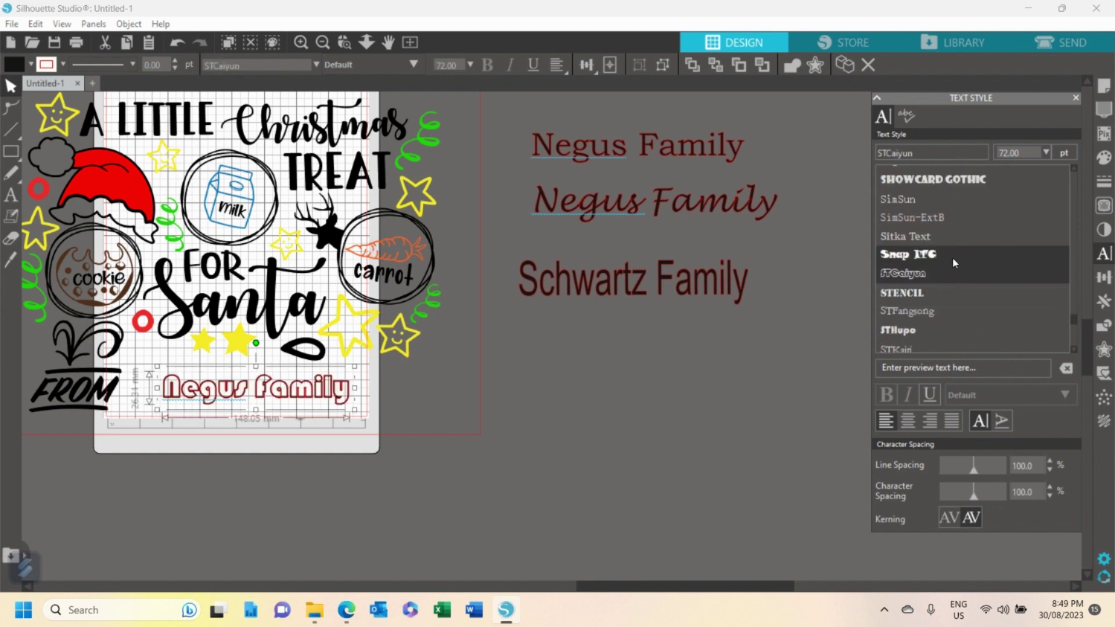
{"action": "left_click_drag", "start_coordinate": [1073, 312], "coordinate": [1068, 178]}
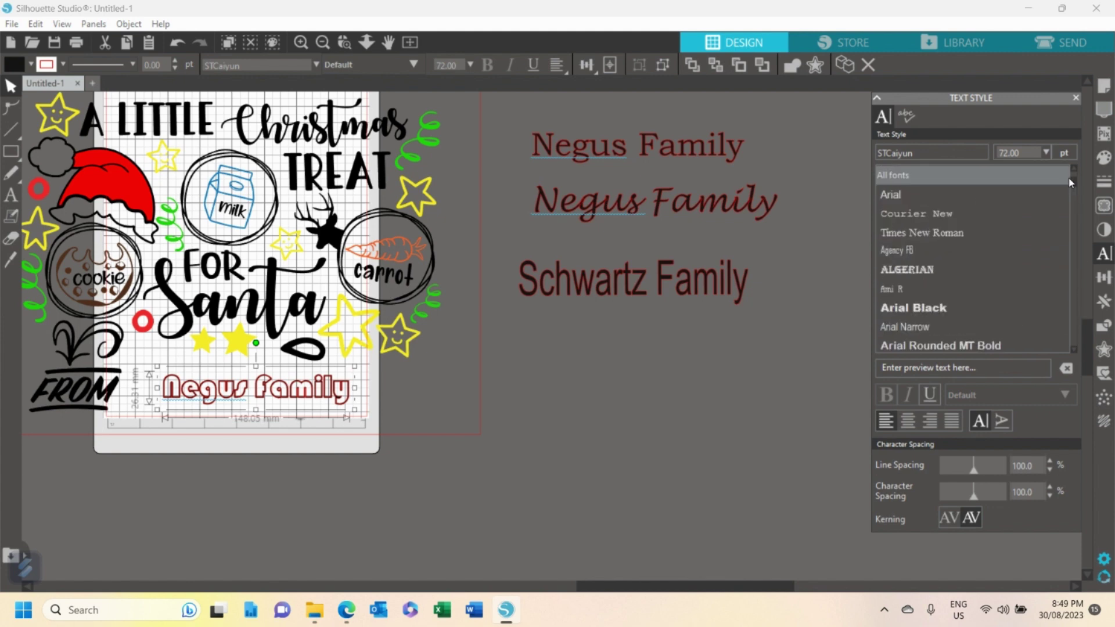
{"action": "scroll", "coordinate": [981, 250], "scroll_direction": "up", "scroll_amount": 3}
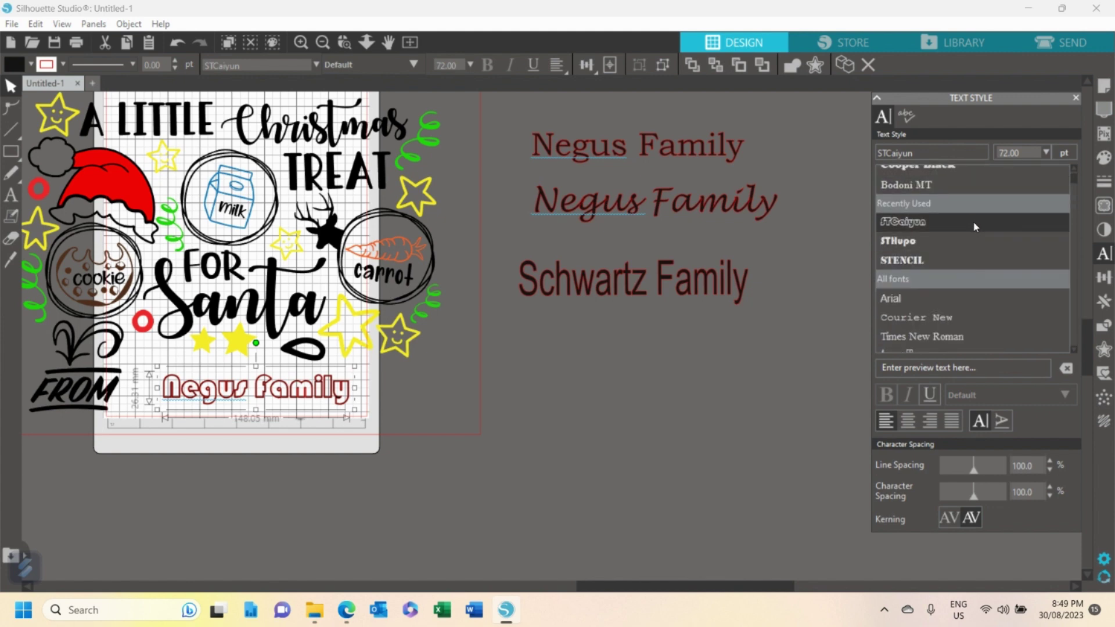
{"action": "scroll", "coordinate": [975, 227], "scroll_direction": "down", "scroll_amount": 3}
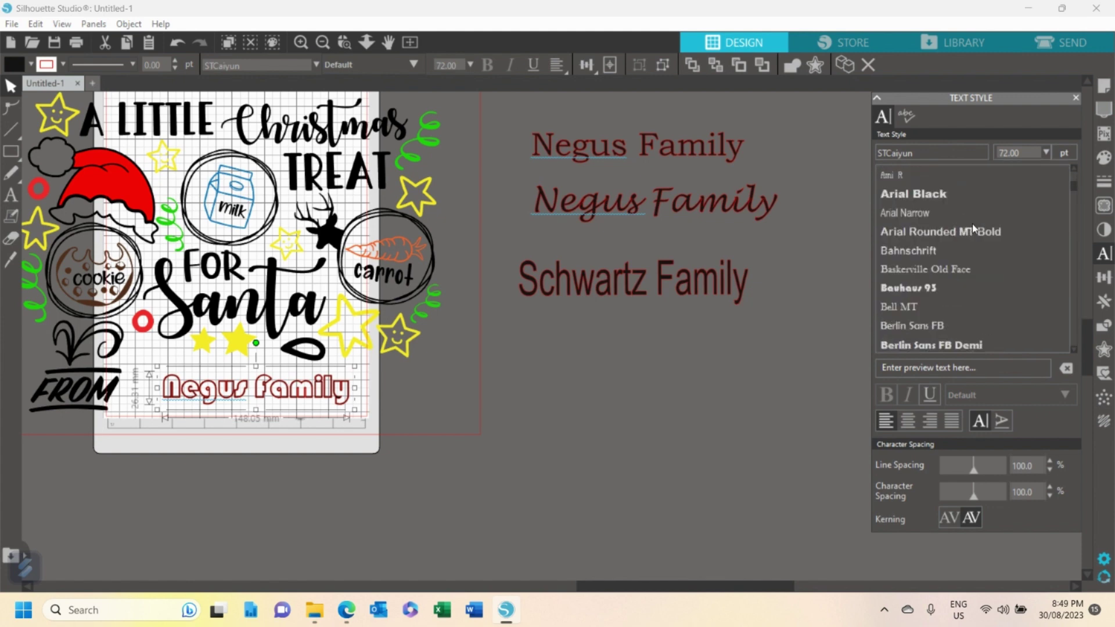
{"action": "scroll", "coordinate": [964, 246], "scroll_direction": "down", "scroll_amount": 3}
{"action": "scroll", "coordinate": [964, 249], "scroll_direction": "down", "scroll_amount": 2}
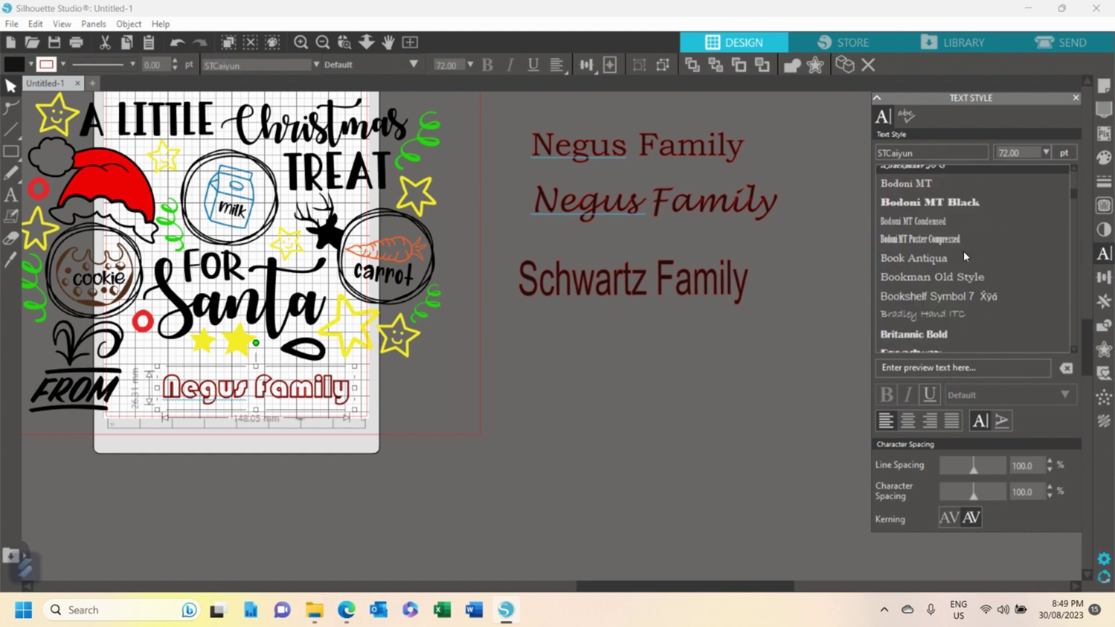
{"action": "scroll", "coordinate": [961, 248], "scroll_direction": "up", "scroll_amount": 3}
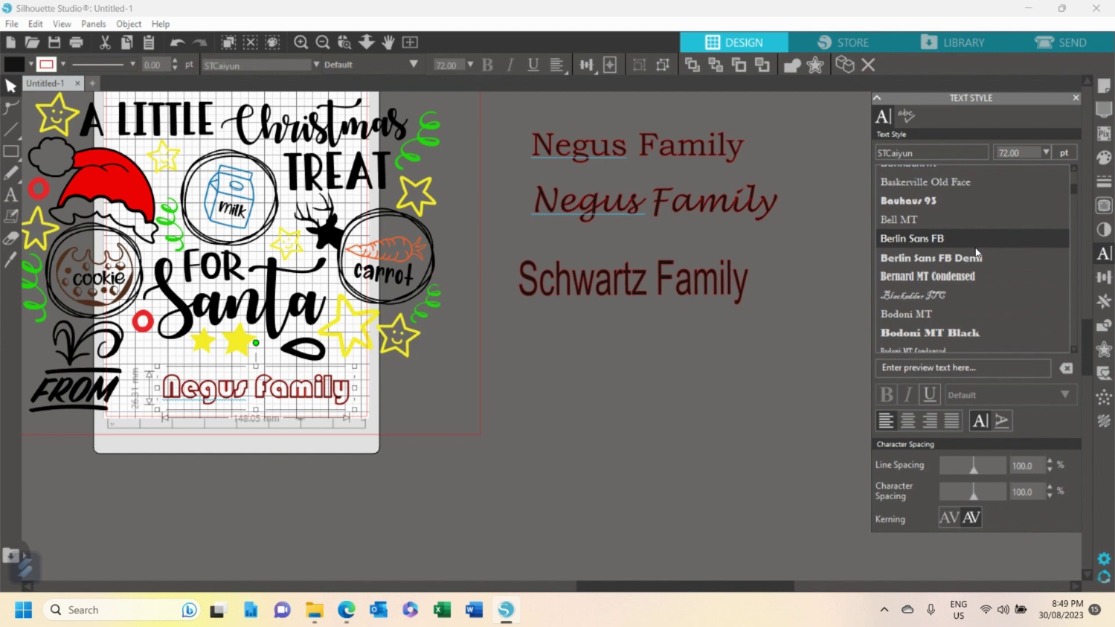
{"action": "scroll", "coordinate": [976, 251], "scroll_direction": "down", "scroll_amount": 3}
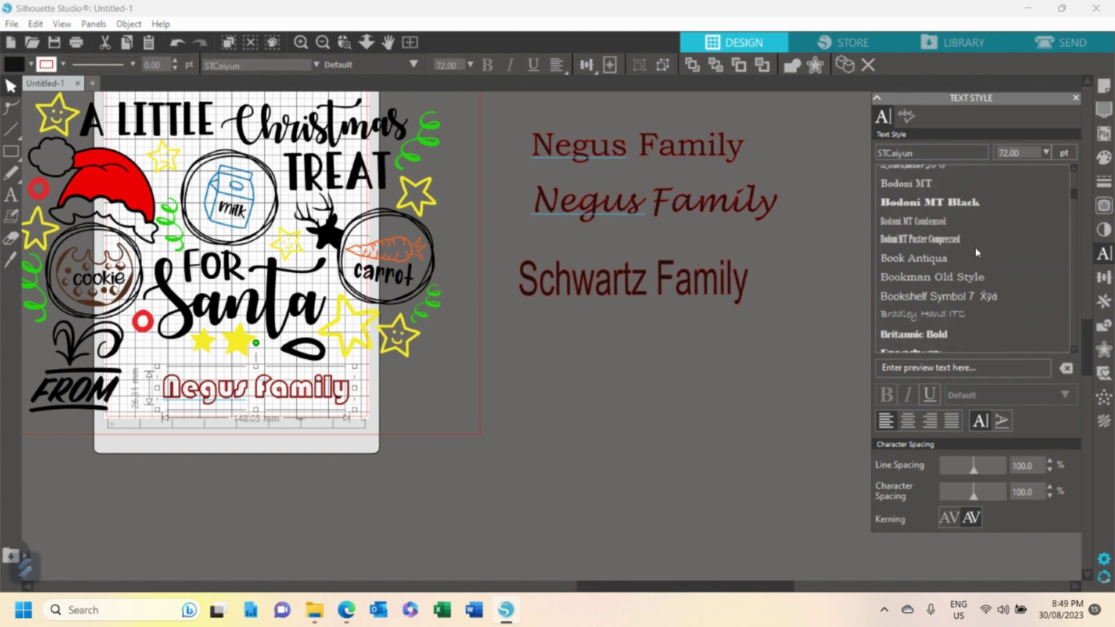
{"action": "scroll", "coordinate": [974, 248], "scroll_direction": "down", "scroll_amount": 1}
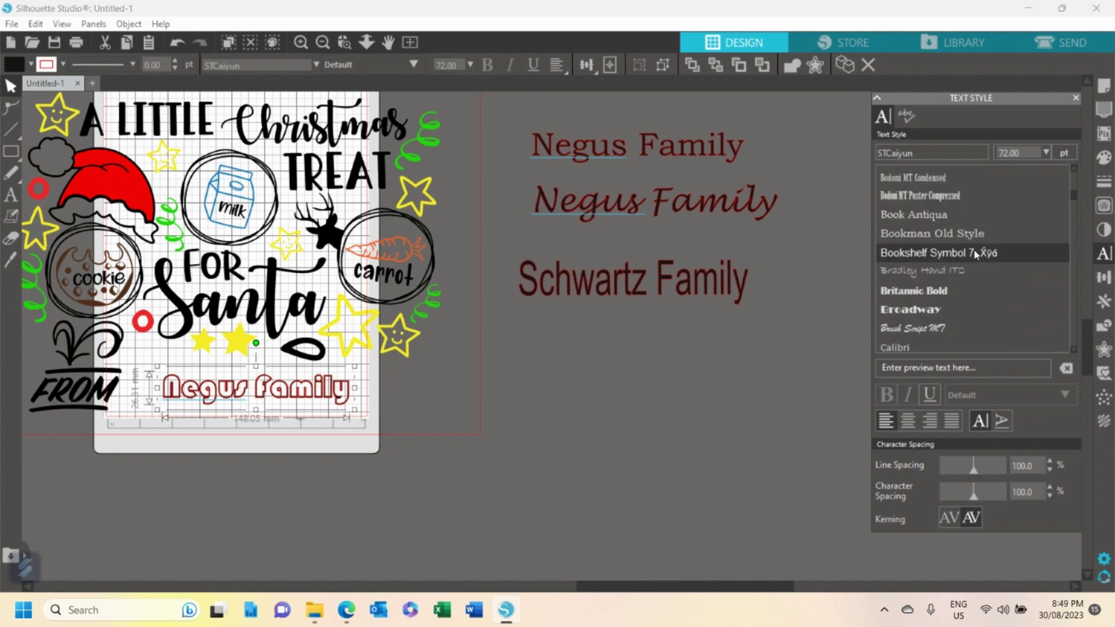
{"action": "scroll", "coordinate": [975, 254], "scroll_direction": "down", "scroll_amount": 3}
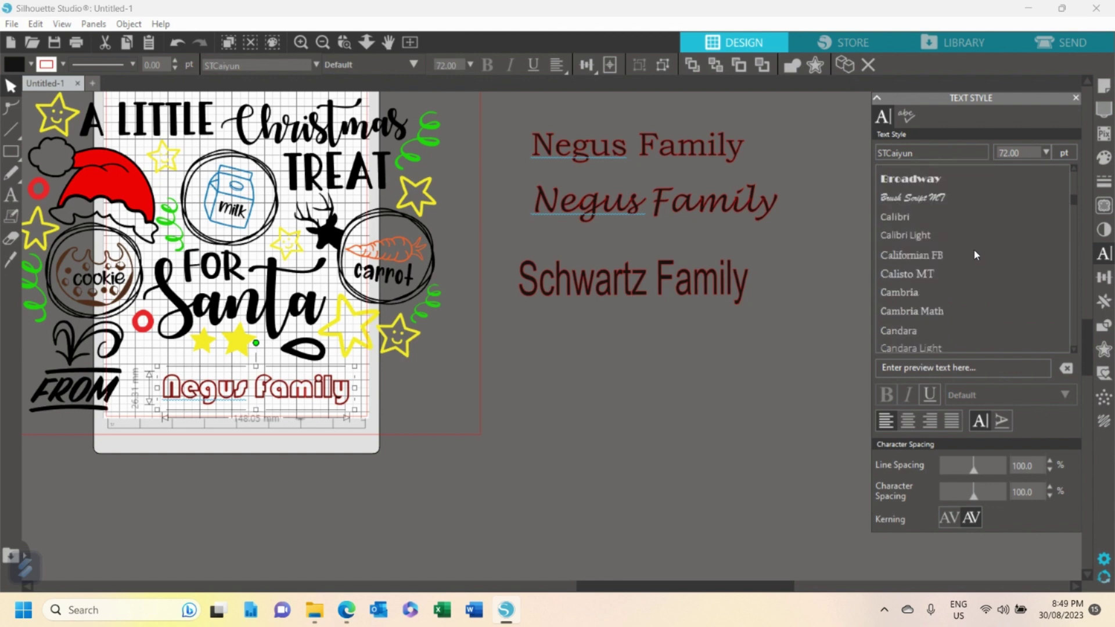
{"action": "scroll", "coordinate": [973, 248], "scroll_direction": "down", "scroll_amount": 4}
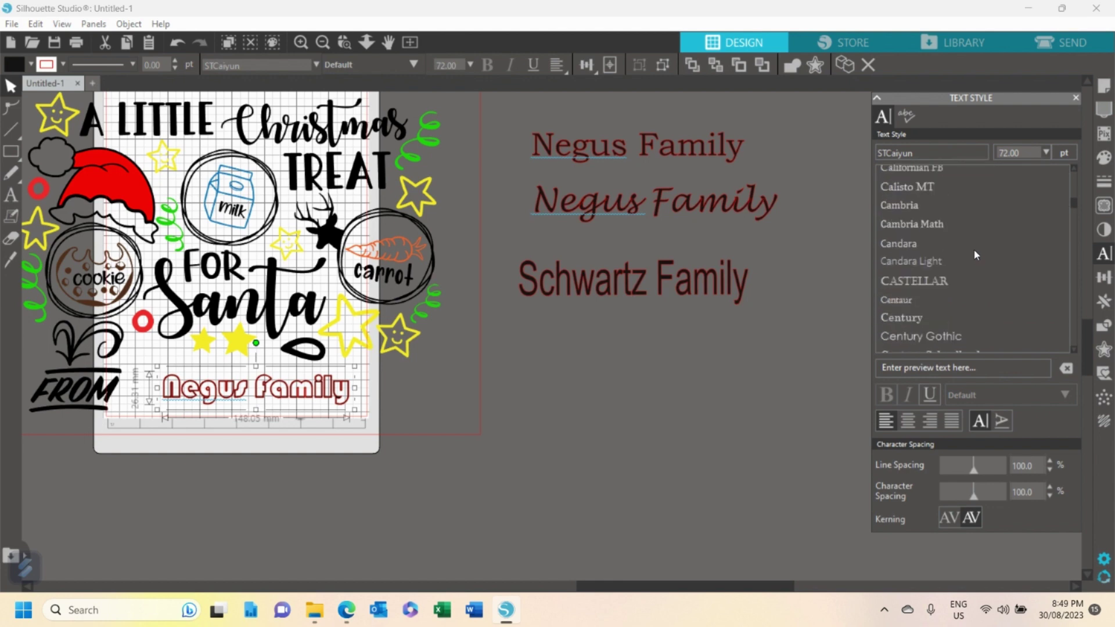
{"action": "scroll", "coordinate": [974, 248], "scroll_direction": "down", "scroll_amount": 2}
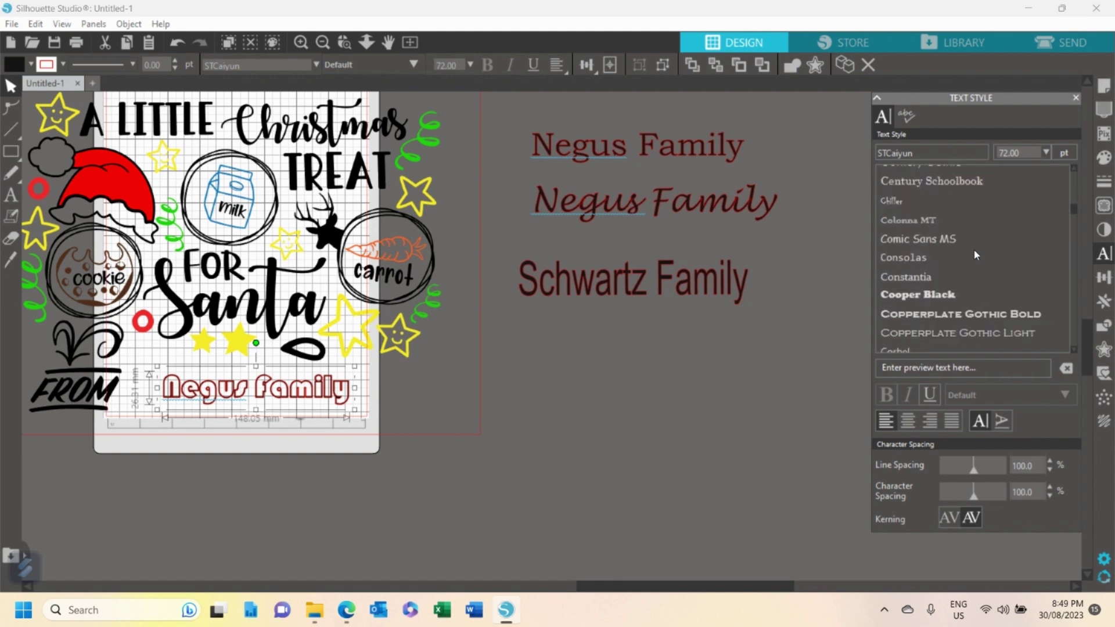
{"action": "scroll", "coordinate": [973, 249], "scroll_direction": "down", "scroll_amount": 4}
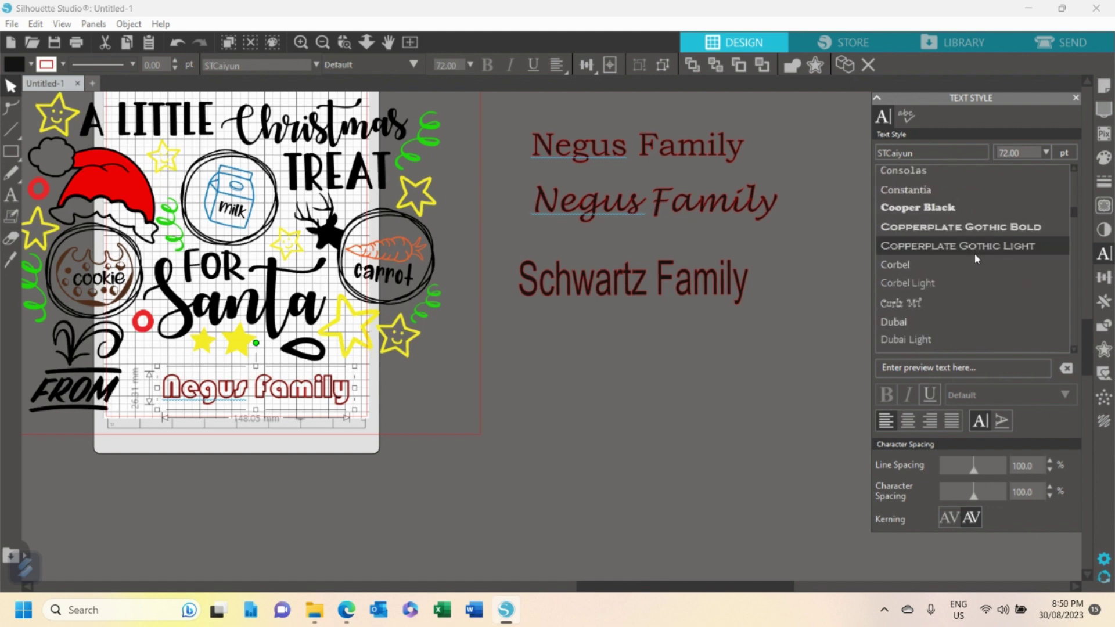
{"action": "scroll", "coordinate": [975, 258], "scroll_direction": "down", "scroll_amount": 1}
{"action": "scroll", "coordinate": [976, 259], "scroll_direction": "down", "scroll_amount": 2}
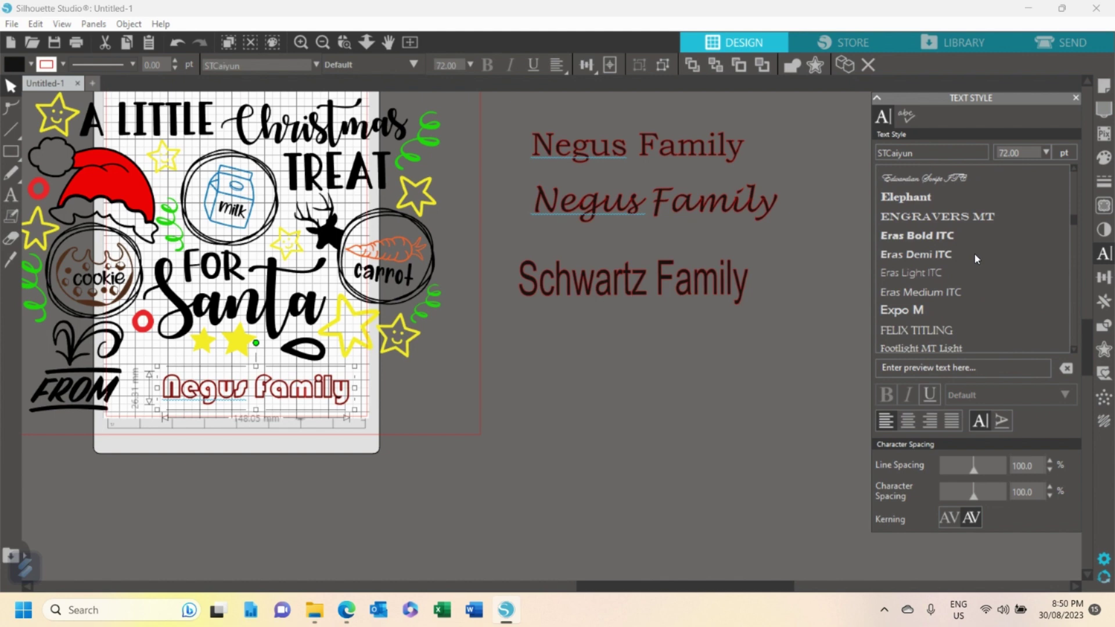
{"action": "scroll", "coordinate": [975, 259], "scroll_direction": "down", "scroll_amount": 1}
{"action": "scroll", "coordinate": [976, 260], "scroll_direction": "down", "scroll_amount": 3}
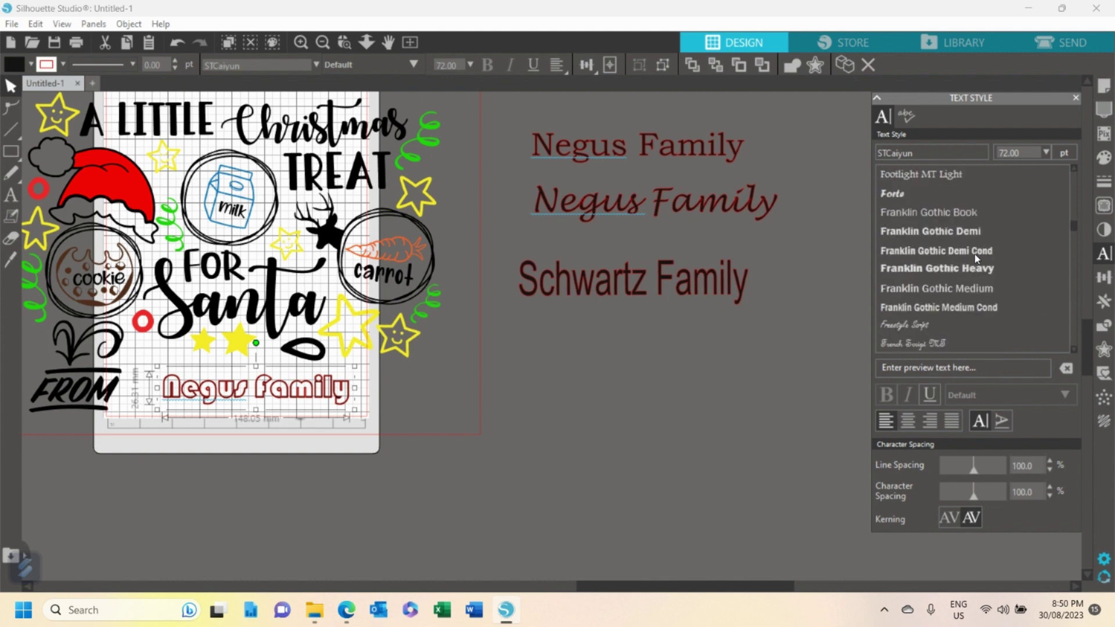
{"action": "scroll", "coordinate": [977, 259], "scroll_direction": "down", "scroll_amount": 2}
{"action": "scroll", "coordinate": [974, 259], "scroll_direction": "down", "scroll_amount": 1}
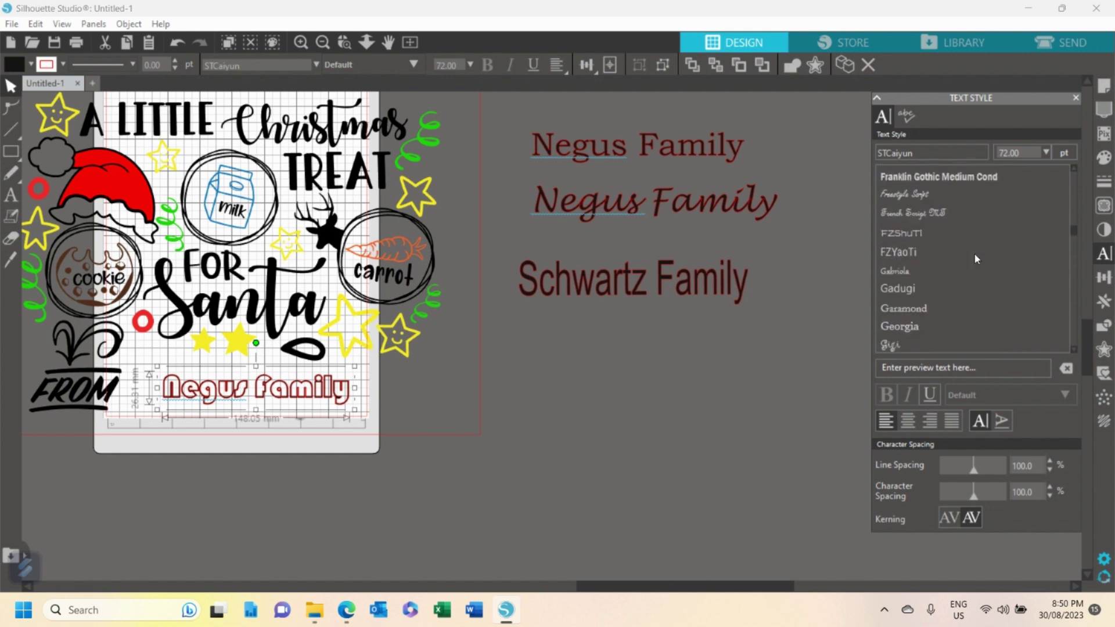
{"action": "scroll", "coordinate": [976, 259], "scroll_direction": "down", "scroll_amount": 2}
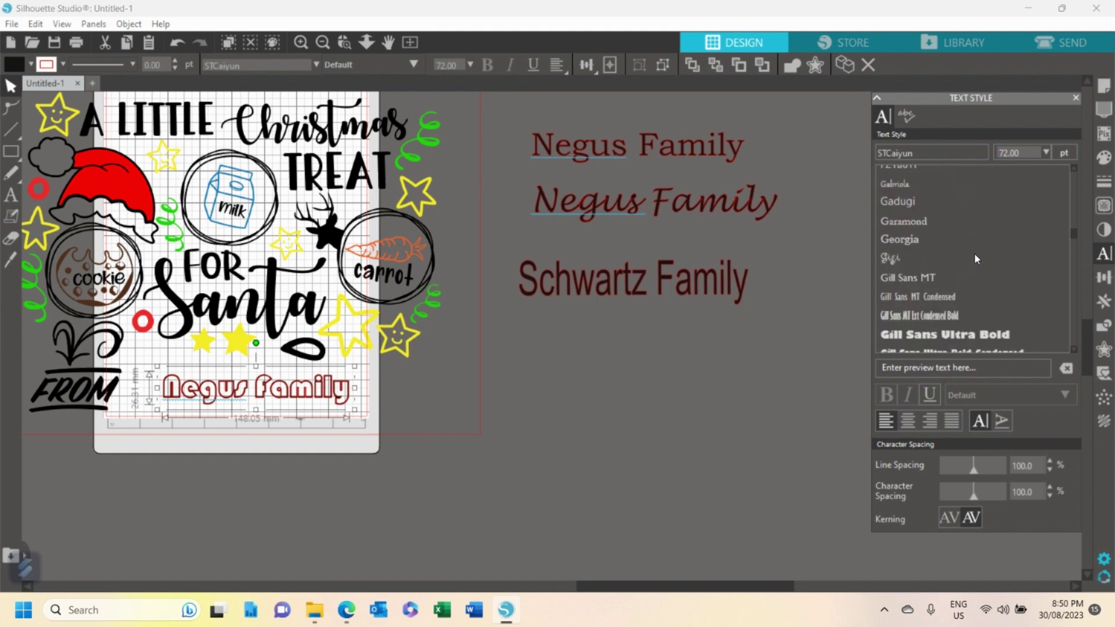
{"action": "scroll", "coordinate": [975, 259], "scroll_direction": "down", "scroll_amount": 2}
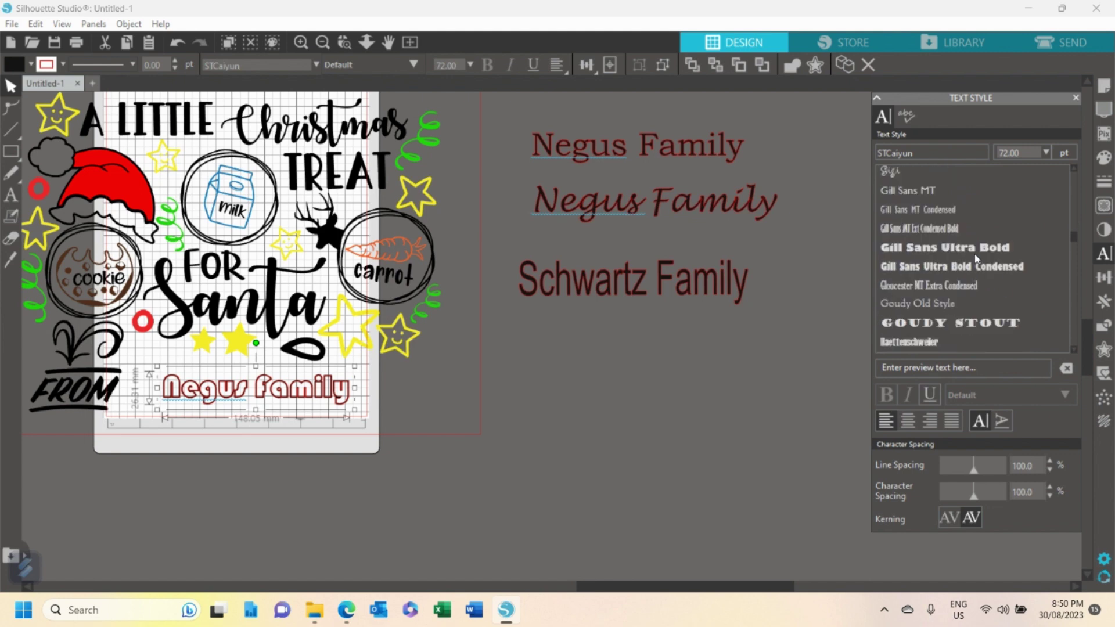
Try Impact and Lucida Handwriting as the font of the family name on the mat
{"action": "scroll", "coordinate": [974, 254], "scroll_direction": "down", "scroll_amount": 2}
{"action": "scroll", "coordinate": [974, 253], "scroll_direction": "down", "scroll_amount": 2}
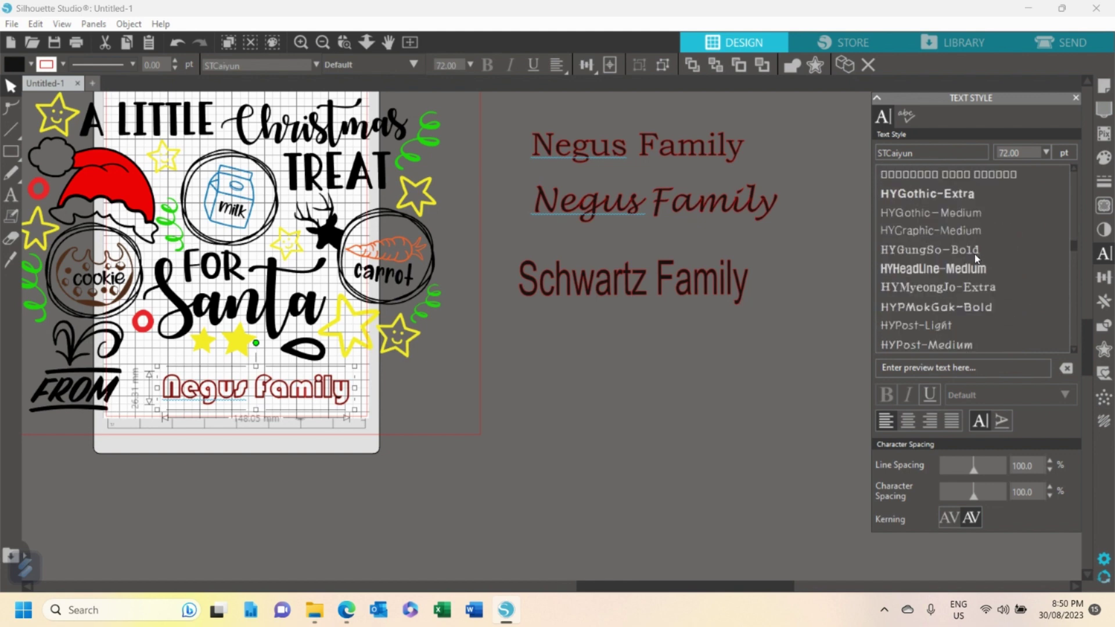
{"action": "scroll", "coordinate": [974, 253], "scroll_direction": "down", "scroll_amount": 2}
{"action": "scroll", "coordinate": [974, 253], "scroll_direction": "down", "scroll_amount": 2}
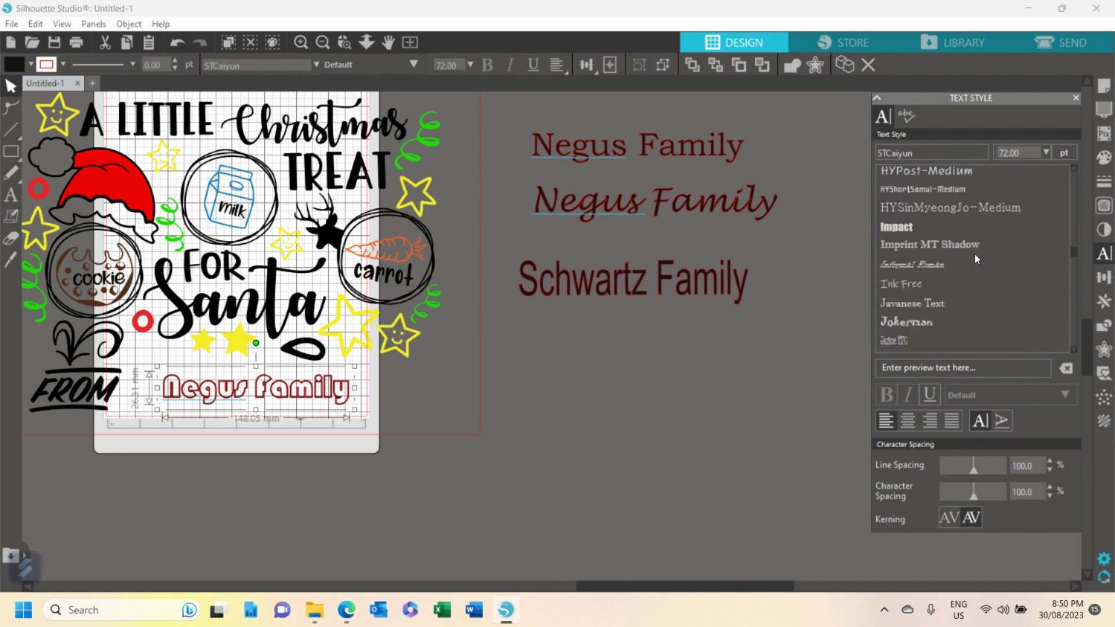
{"action": "left_click", "coordinate": [921, 227]}
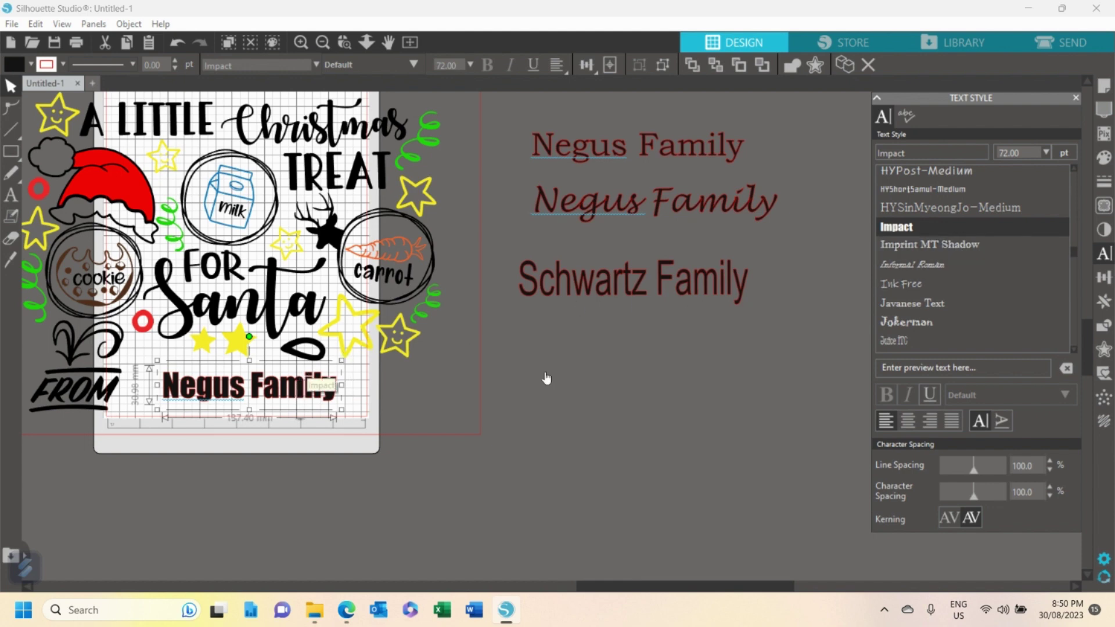
{"action": "scroll", "coordinate": [973, 311], "scroll_direction": "down", "scroll_amount": 1}
{"action": "scroll", "coordinate": [973, 311], "scroll_direction": "down", "scroll_amount": 2}
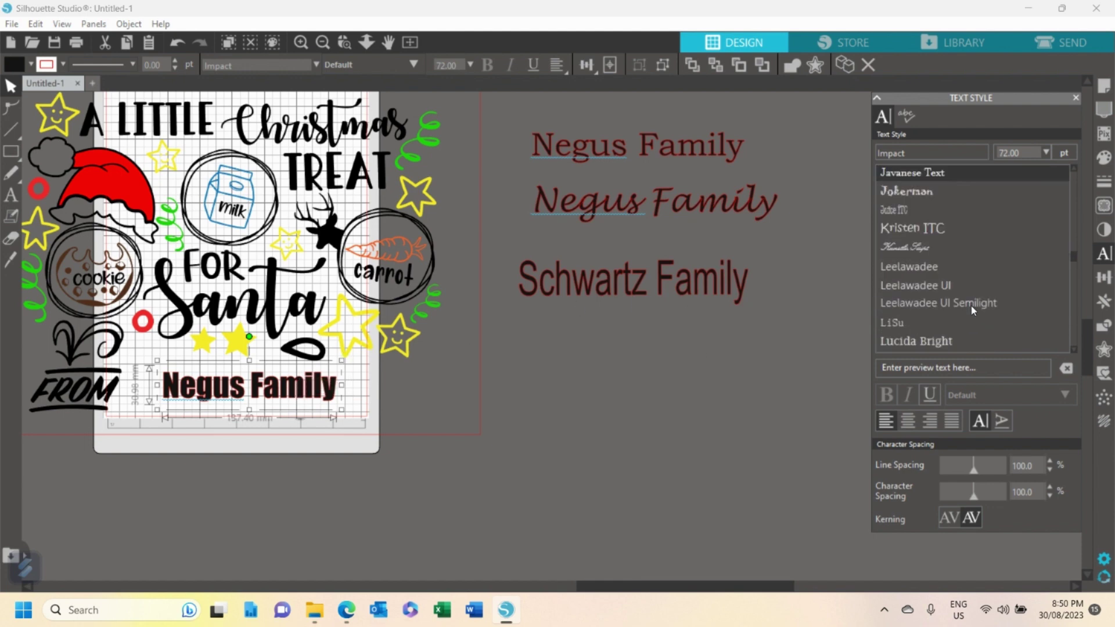
{"action": "scroll", "coordinate": [974, 310], "scroll_direction": "down", "scroll_amount": 2}
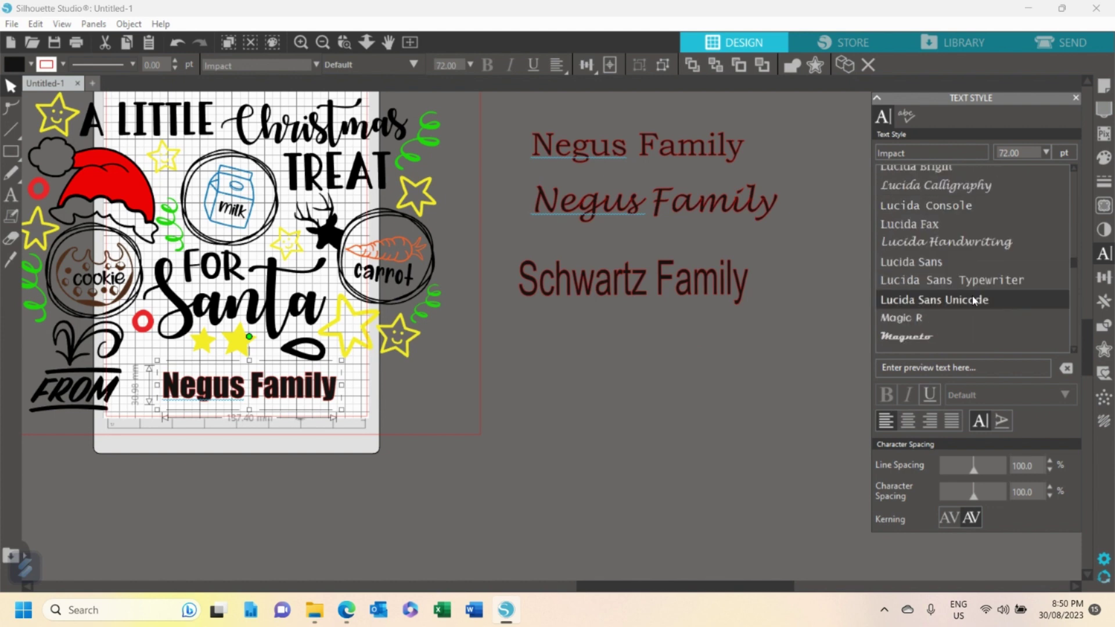
{"action": "left_click", "coordinate": [968, 245]}
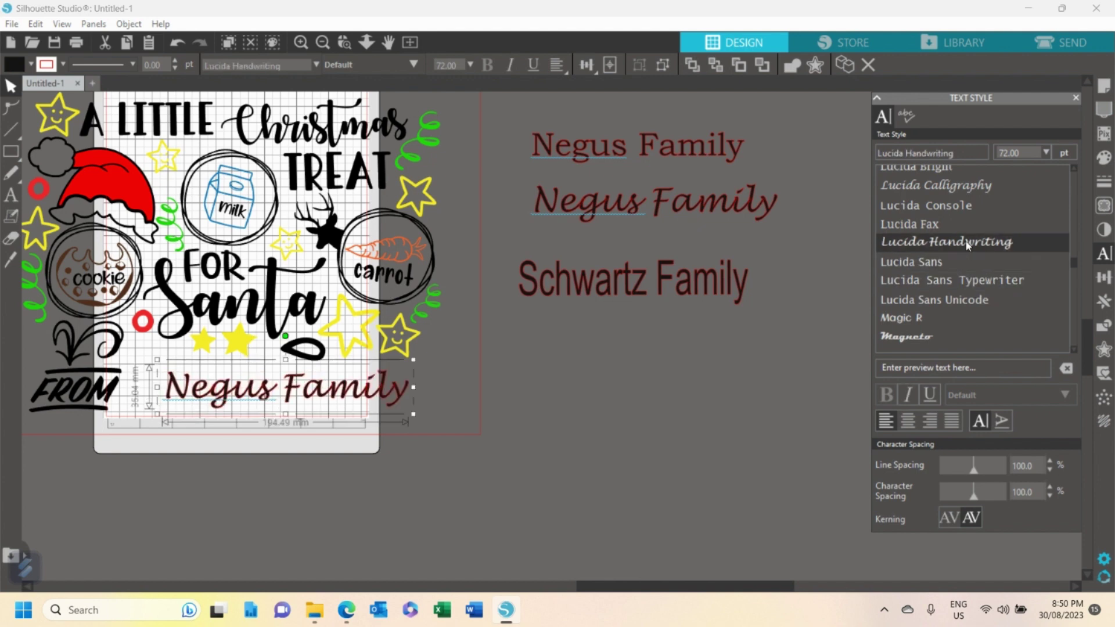
Try MoeumT R and Myanmar Text on the mat's family name
{"action": "scroll", "coordinate": [968, 246], "scroll_direction": "down", "scroll_amount": 1}
{"action": "scroll", "coordinate": [970, 261], "scroll_direction": "down", "scroll_amount": 1}
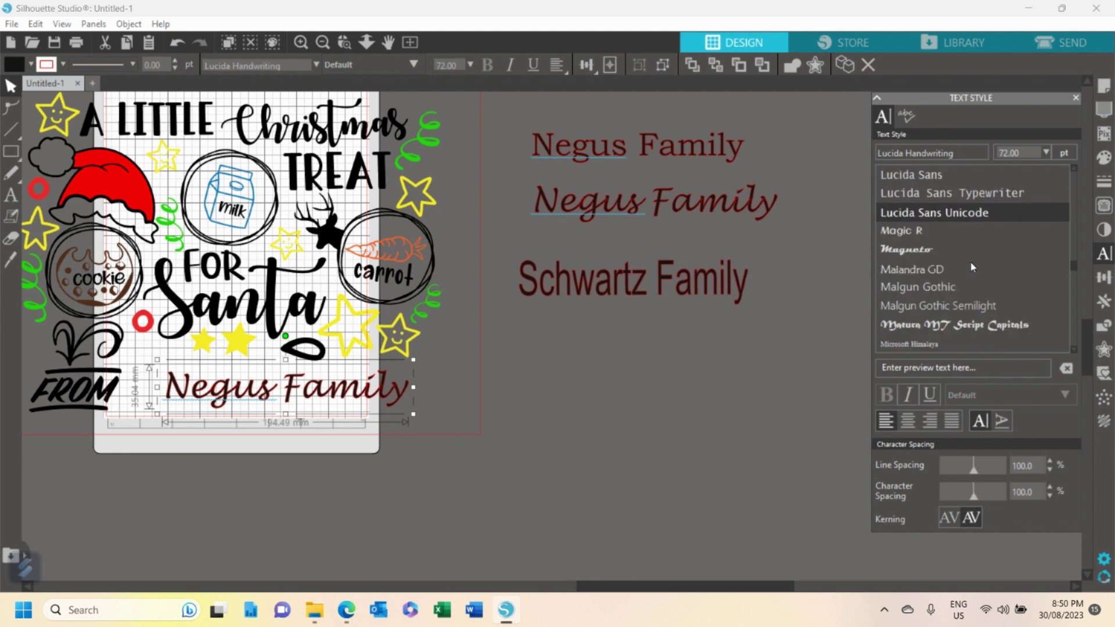
{"action": "scroll", "coordinate": [973, 268], "scroll_direction": "down", "scroll_amount": 2}
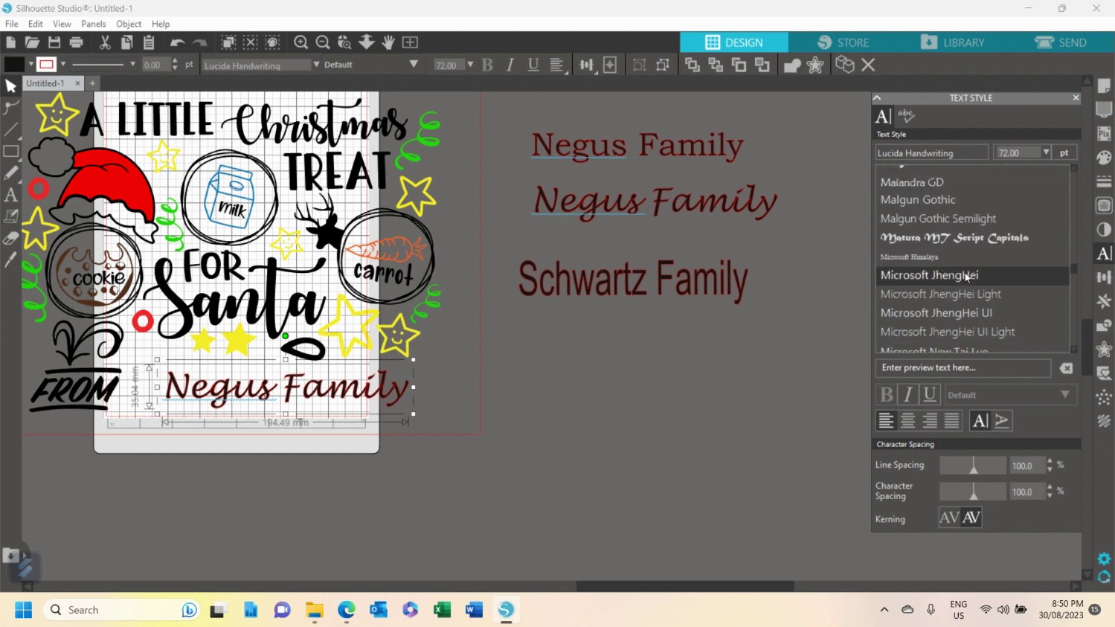
{"action": "scroll", "coordinate": [966, 278], "scroll_direction": "down", "scroll_amount": 4}
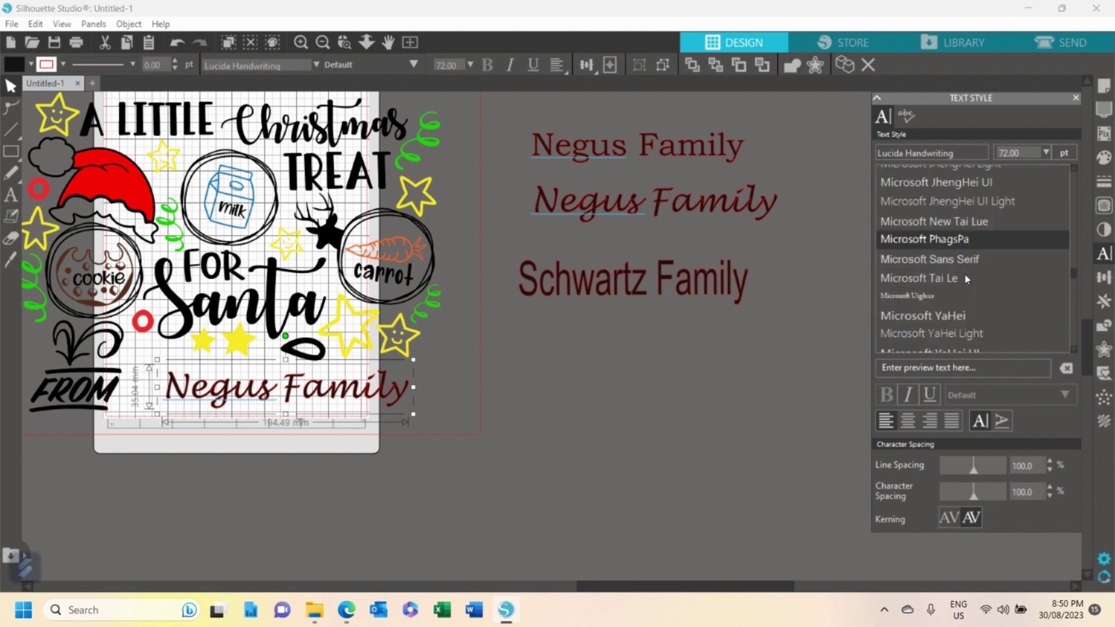
{"action": "scroll", "coordinate": [1016, 297], "scroll_direction": "down", "scroll_amount": 5}
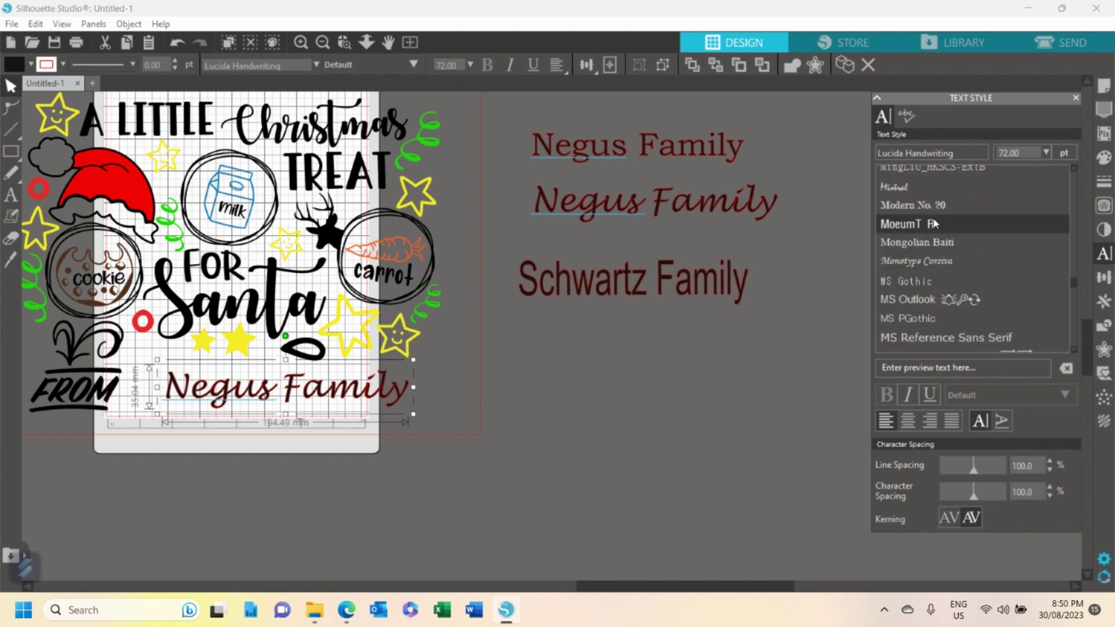
{"action": "left_click", "coordinate": [935, 225]}
{"action": "scroll", "coordinate": [956, 243], "scroll_direction": "down", "scroll_amount": 5}
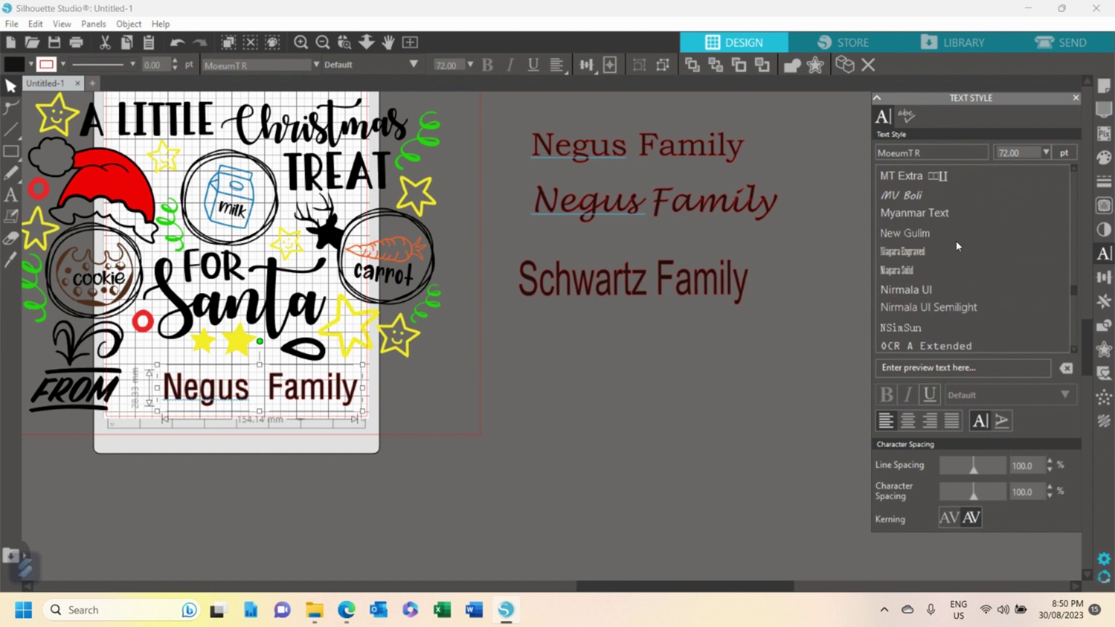
{"action": "left_click", "coordinate": [940, 212]}
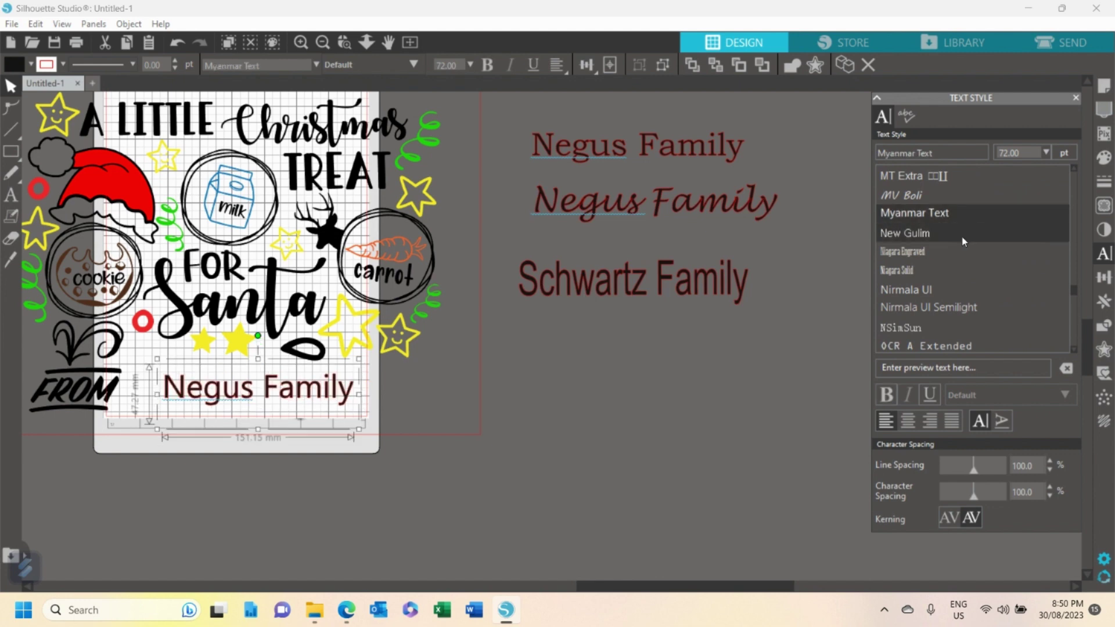
Try Papyrus and ROG Fonts for the family name on the mat
{"action": "scroll", "coordinate": [963, 241], "scroll_direction": "down", "scroll_amount": 5}
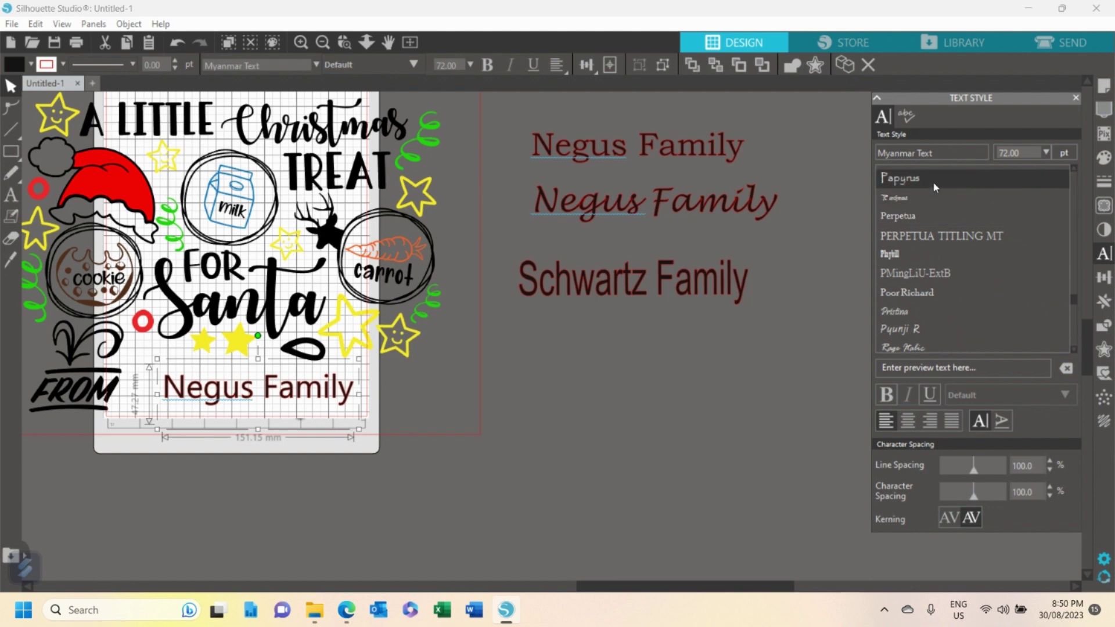
{"action": "left_click", "coordinate": [933, 181]}
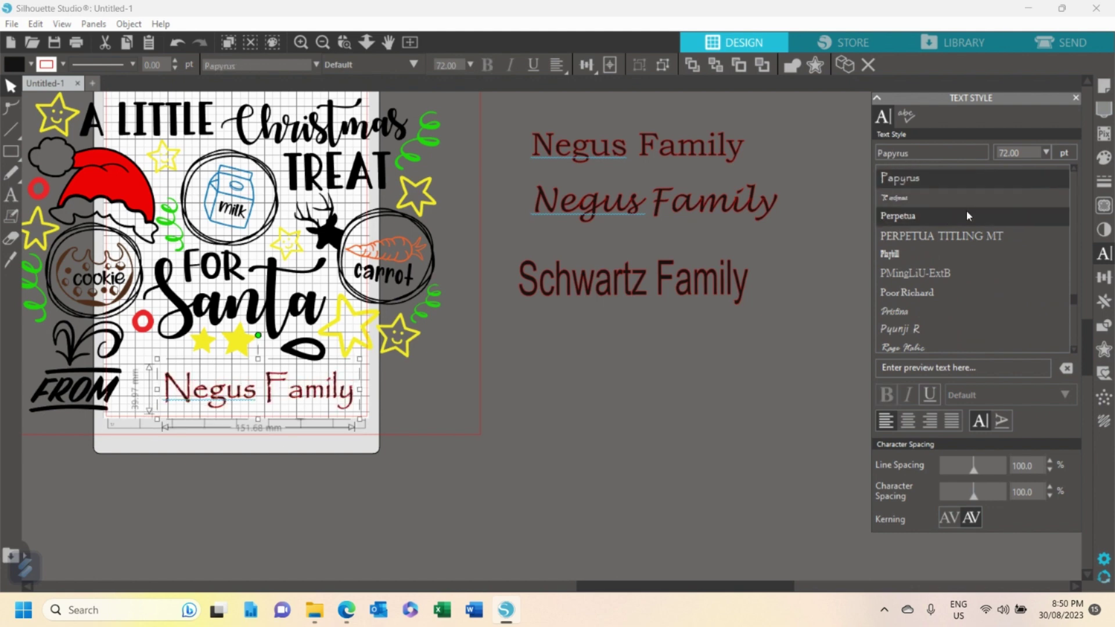
{"action": "scroll", "coordinate": [966, 210], "scroll_direction": "down", "scroll_amount": 3}
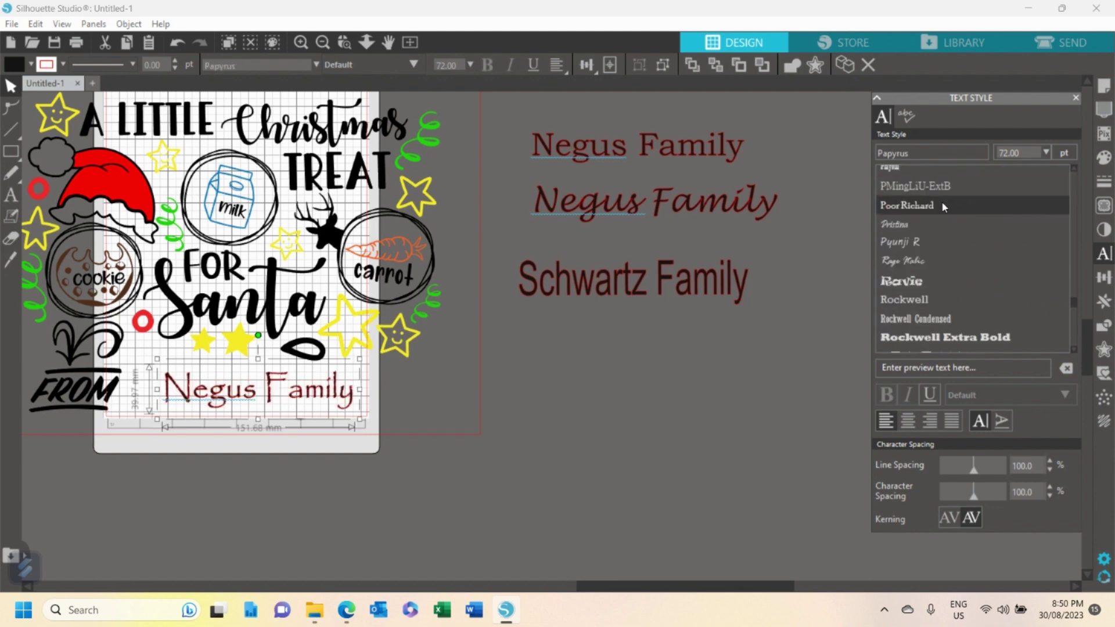
{"action": "scroll", "coordinate": [952, 212], "scroll_direction": "down", "scroll_amount": 3}
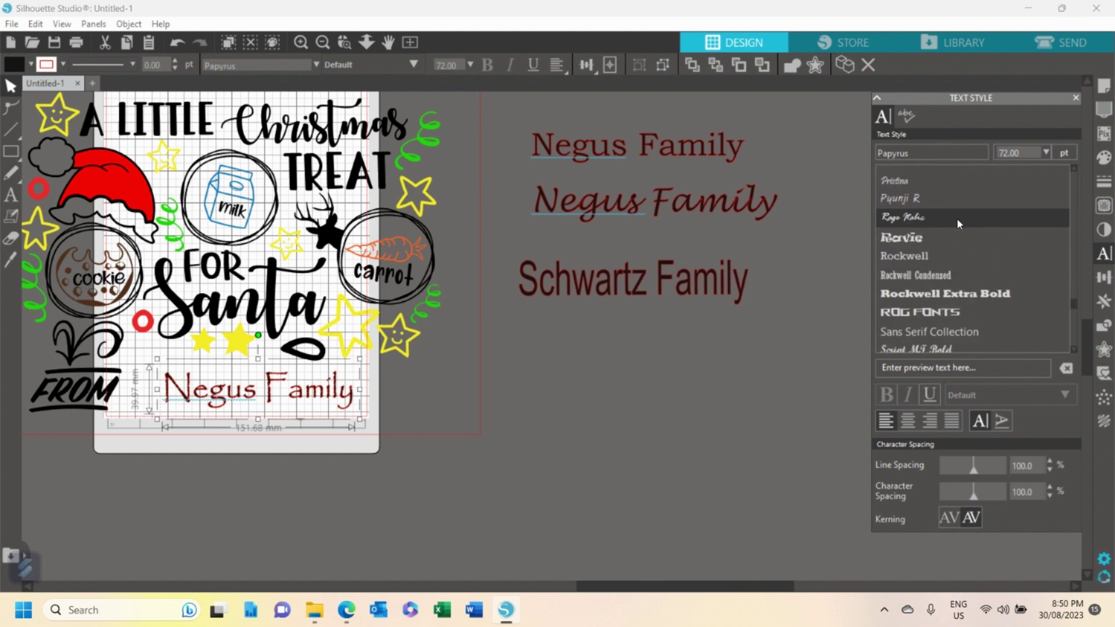
{"action": "left_click", "coordinate": [957, 226]}
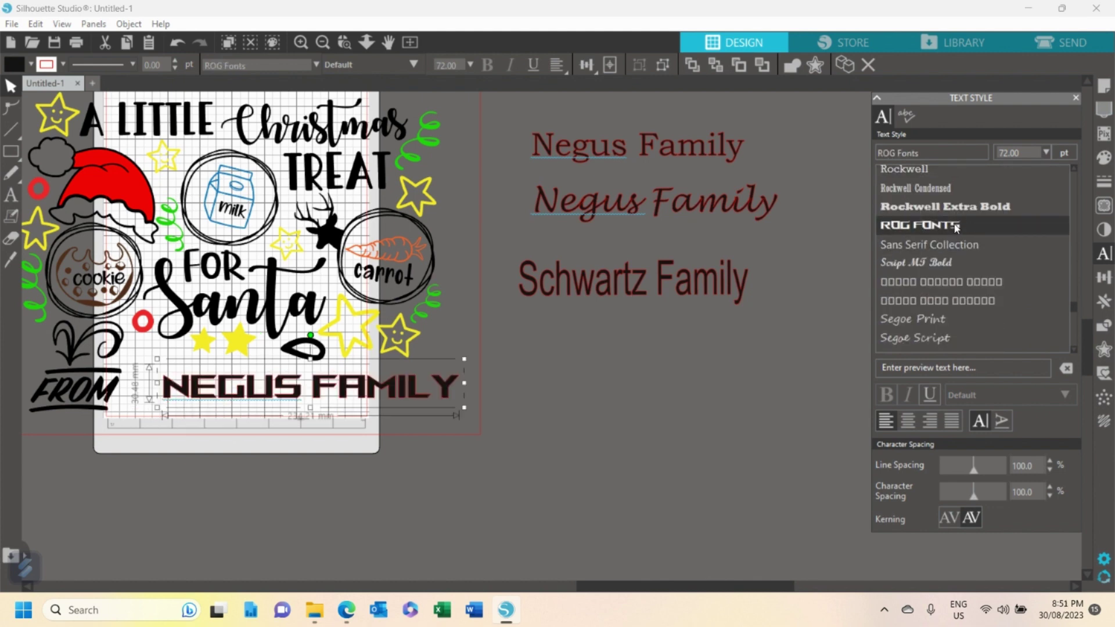
Set the font of the mat's family name to Segoe UI Black and check the fonts that follow it
{"action": "scroll", "coordinate": [958, 226], "scroll_direction": "down", "scroll_amount": 3}
{"action": "left_click", "coordinate": [961, 292]}
{"action": "scroll", "coordinate": [961, 292], "scroll_direction": "down", "scroll_amount": 5}
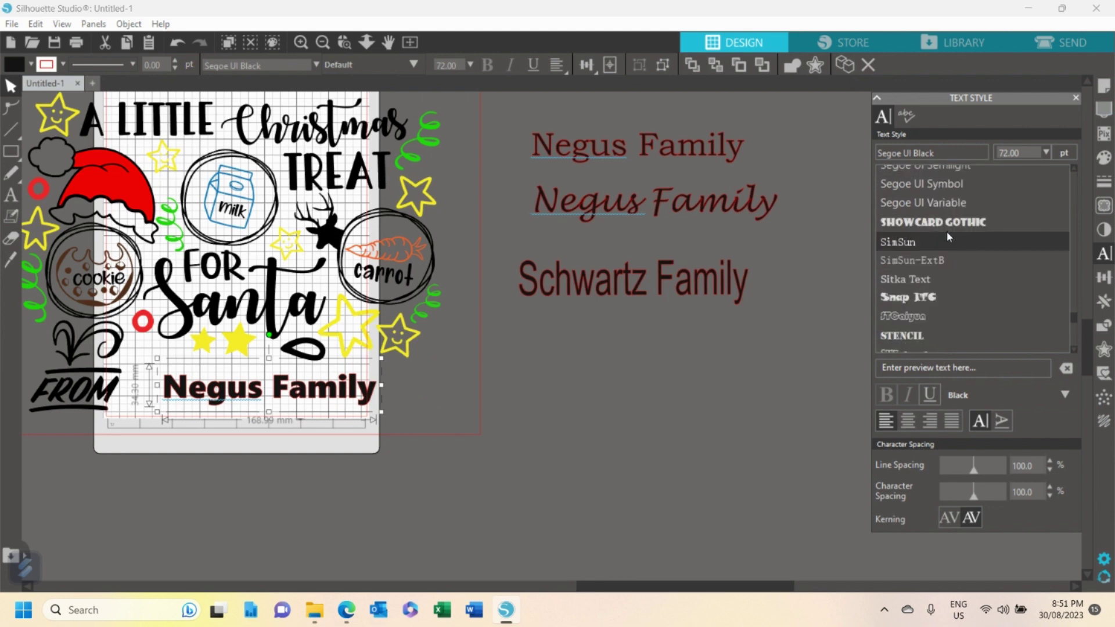
Try Showcard Gothic and Snap ITC on the mat's family name and shift it slightly closer to FROM
{"action": "left_click", "coordinate": [950, 229]}
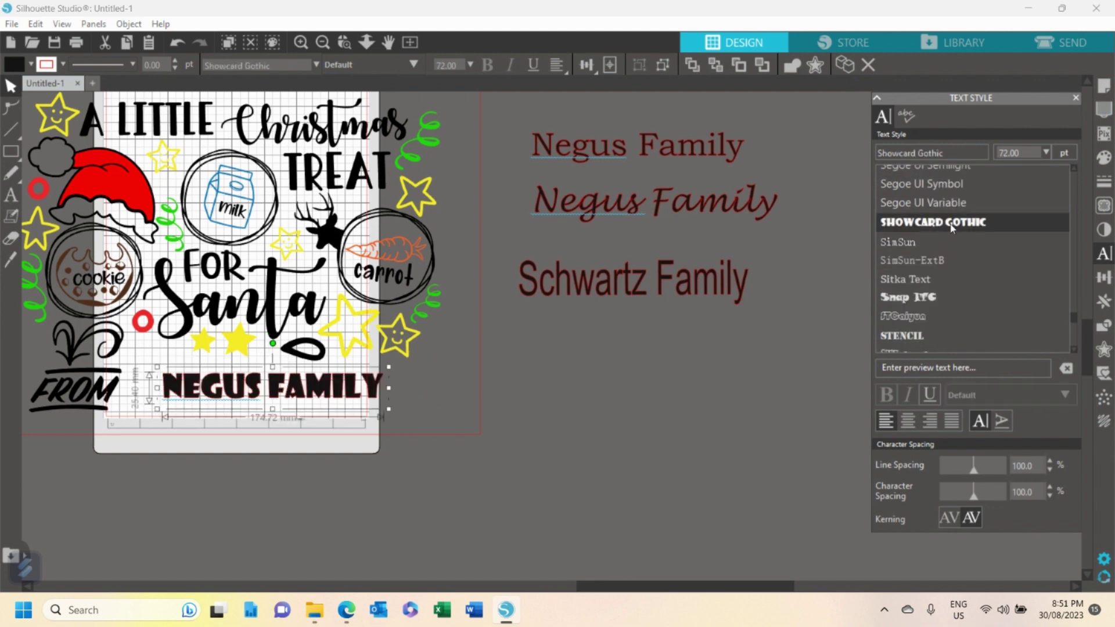
{"action": "scroll", "coordinate": [961, 231], "scroll_direction": "down", "scroll_amount": 1}
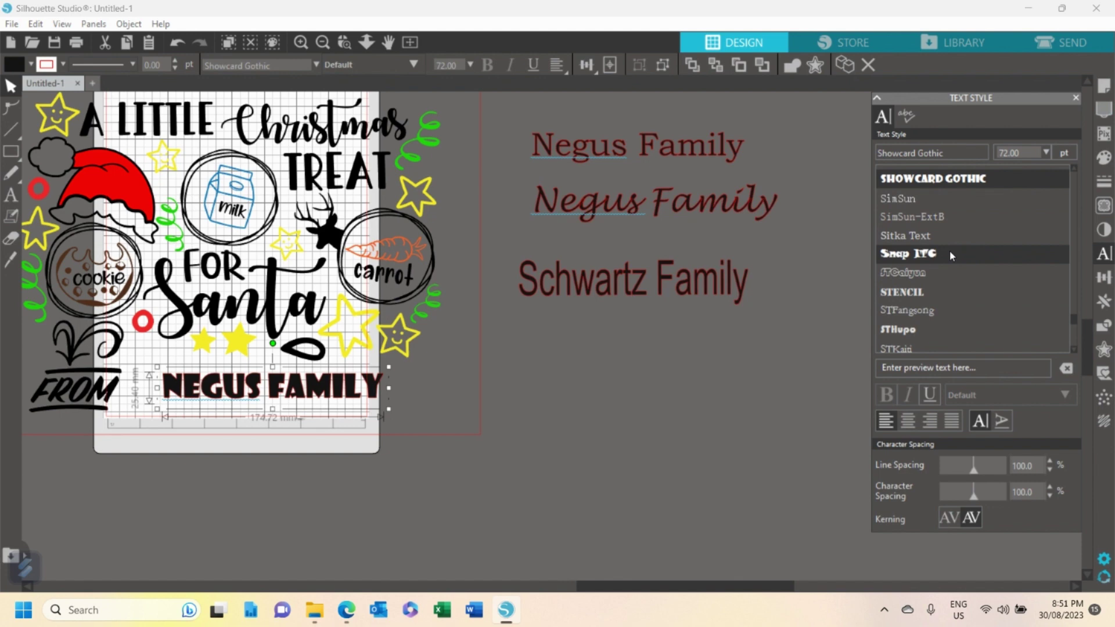
{"action": "left_click", "coordinate": [949, 254]}
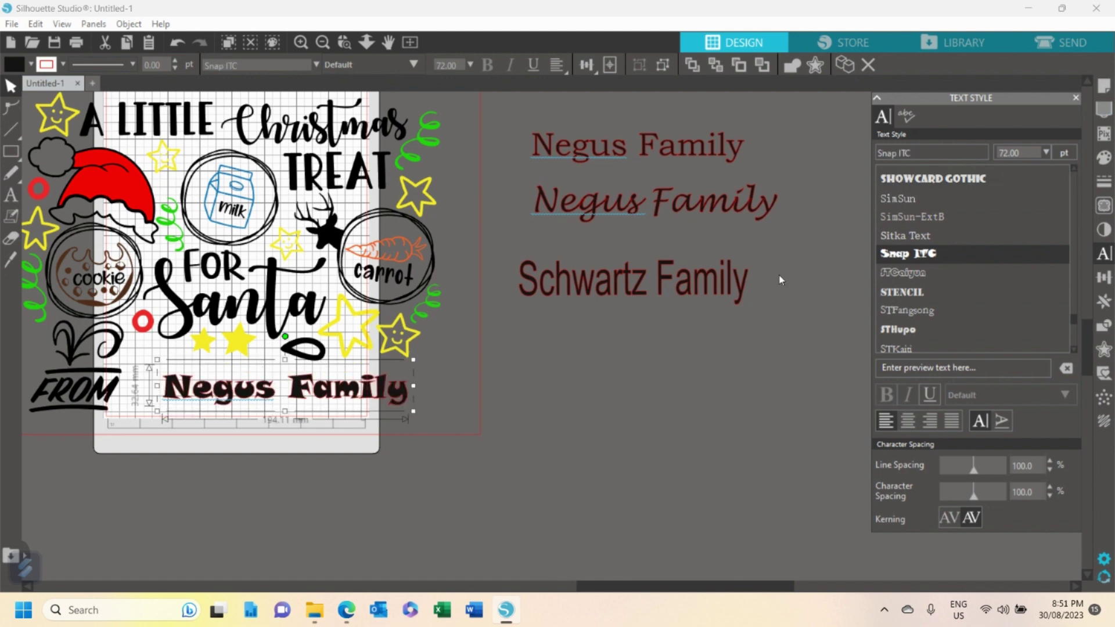
{"action": "left_click_drag", "start_coordinate": [318, 395], "coordinate": [311, 396]}
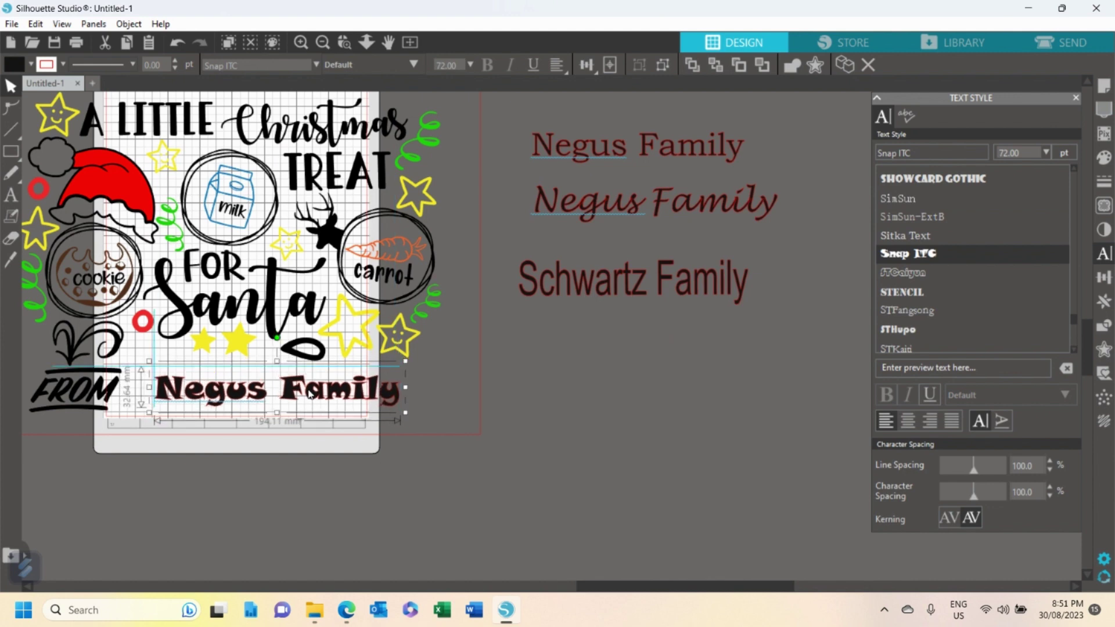
Try STHupo and Sylfaen as the font of the family name on the mat
{"action": "scroll", "coordinate": [925, 280], "scroll_direction": "down", "scroll_amount": 2}
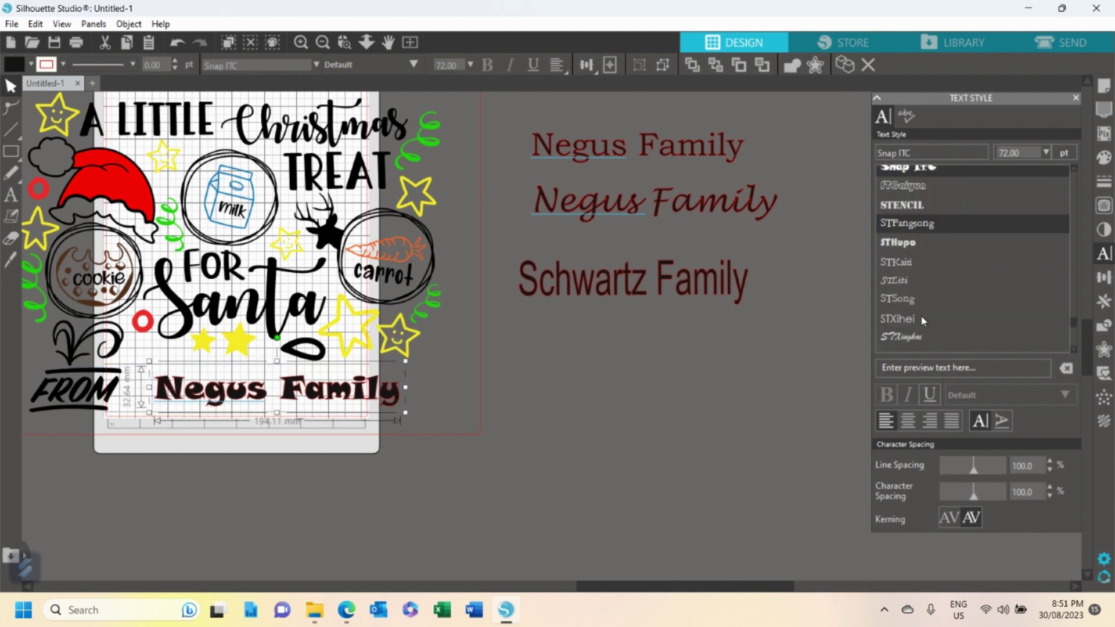
{"action": "scroll", "coordinate": [935, 270], "scroll_direction": "down", "scroll_amount": 2}
{"action": "scroll", "coordinate": [946, 253], "scroll_direction": "up", "scroll_amount": 3}
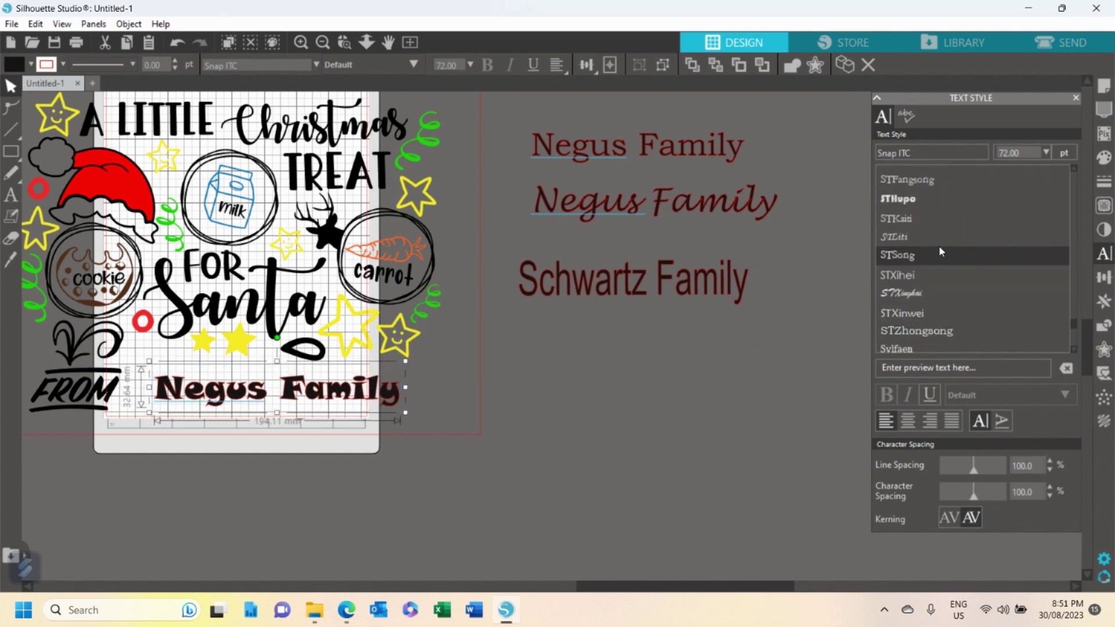
{"action": "left_click", "coordinate": [909, 201]}
{"action": "scroll", "coordinate": [939, 216], "scroll_direction": "down", "scroll_amount": 3}
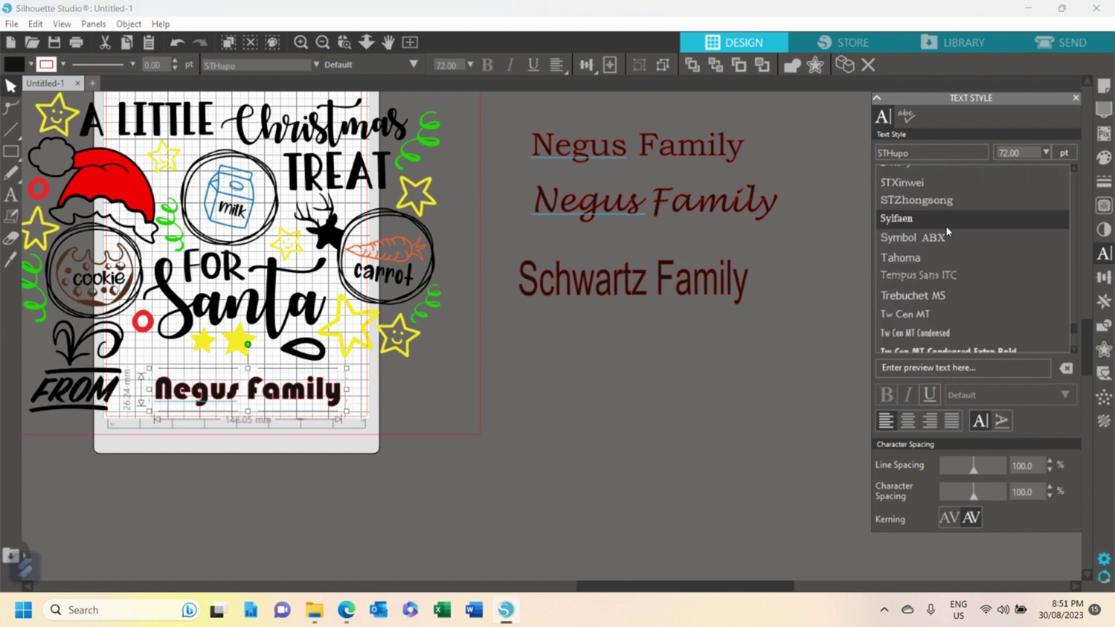
{"action": "left_click", "coordinate": [946, 224]}
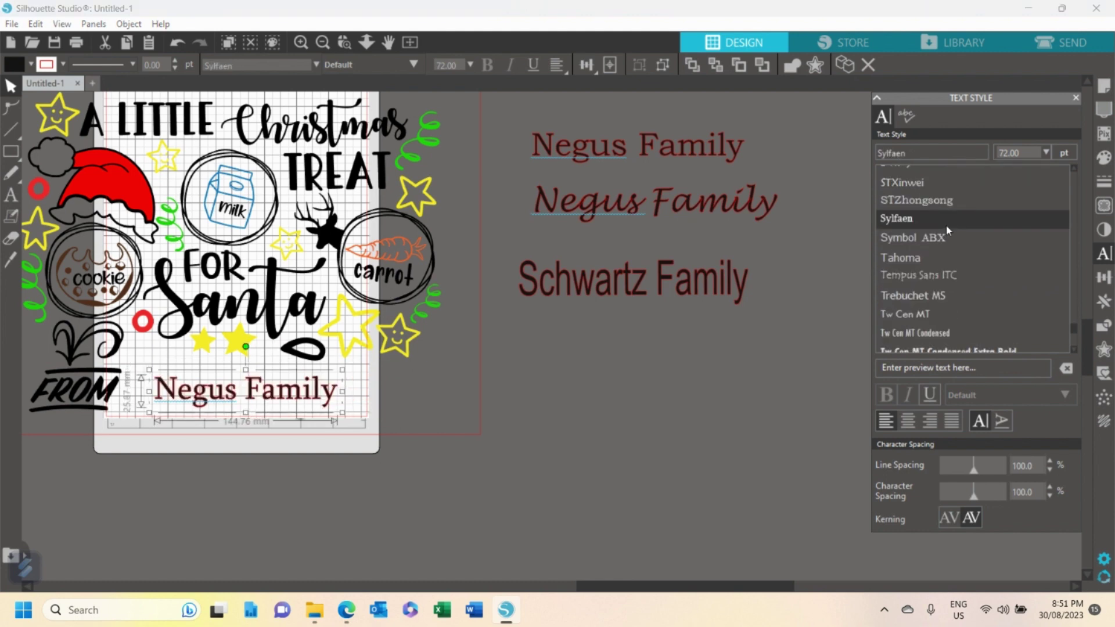
Try Tw Cen MT Condensed Extra Bold on the mat's family name and look through the remaining fonts
{"action": "scroll", "coordinate": [947, 228], "scroll_direction": "down", "scroll_amount": 2}
{"action": "left_click", "coordinate": [956, 266]}
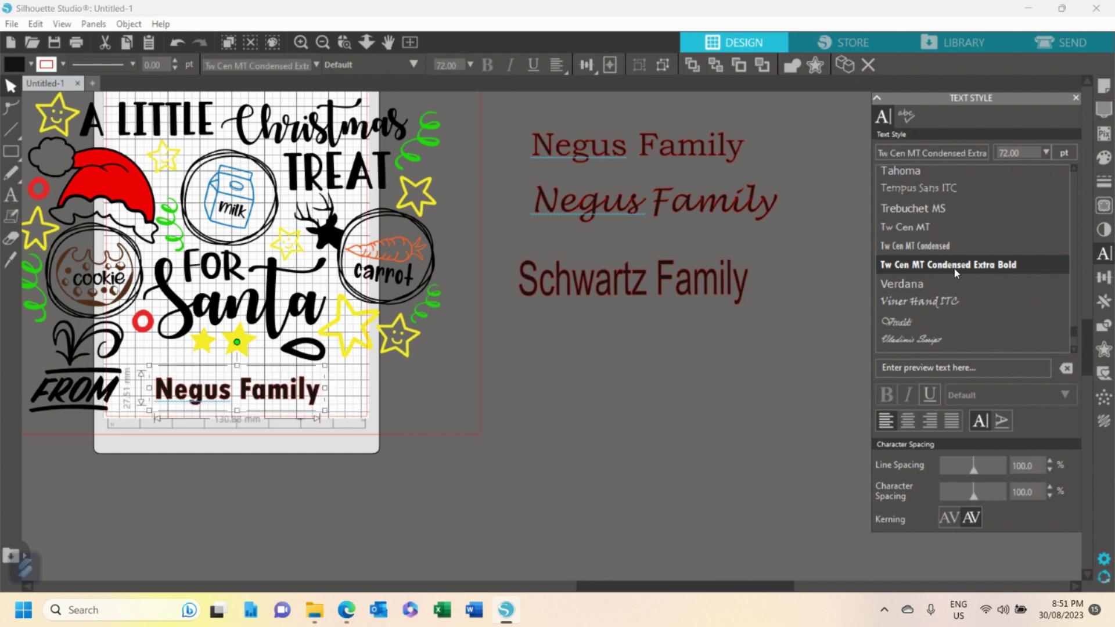
{"action": "scroll", "coordinate": [959, 265], "scroll_direction": "down", "scroll_amount": 2}
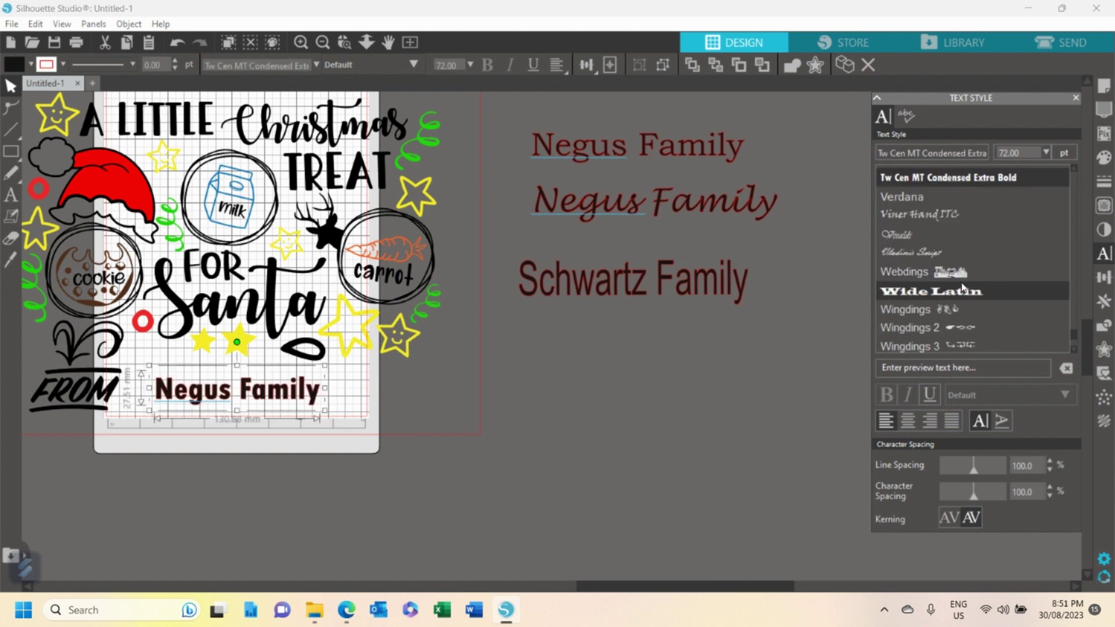
{"action": "scroll", "coordinate": [961, 277], "scroll_direction": "down", "scroll_amount": 2}
{"action": "scroll", "coordinate": [961, 277], "scroll_direction": "down", "scroll_amount": 2}
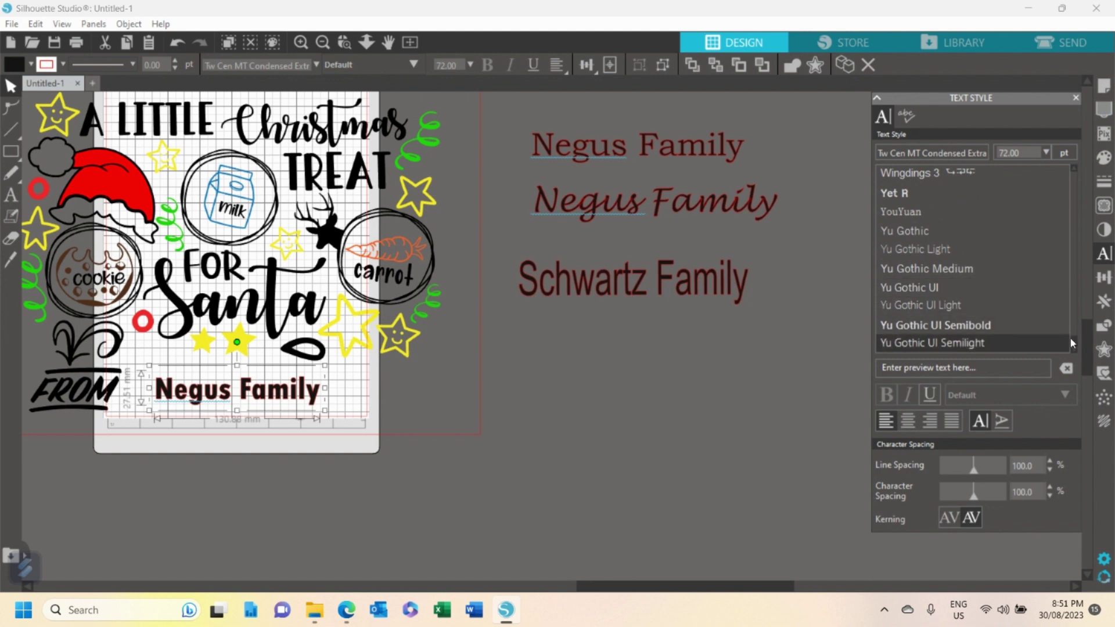
{"action": "left_click", "coordinate": [1075, 280]}
{"action": "left_click", "coordinate": [1075, 280]}
{"action": "left_click", "coordinate": [1075, 280]}
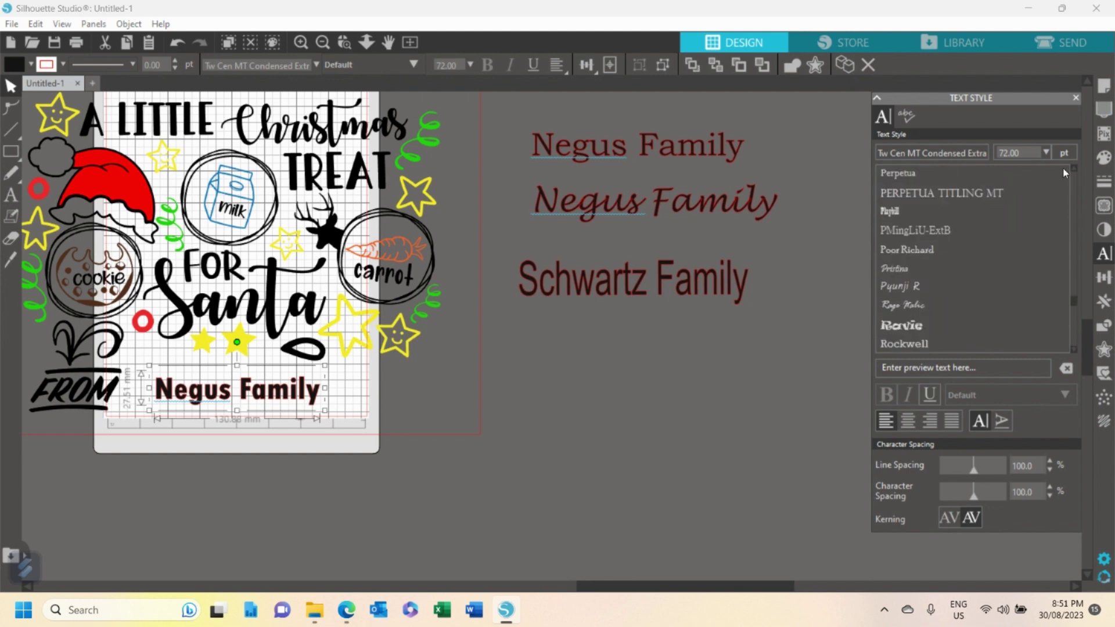
{"action": "left_click_drag", "start_coordinate": [1075, 298], "coordinate": [1075, 174]}
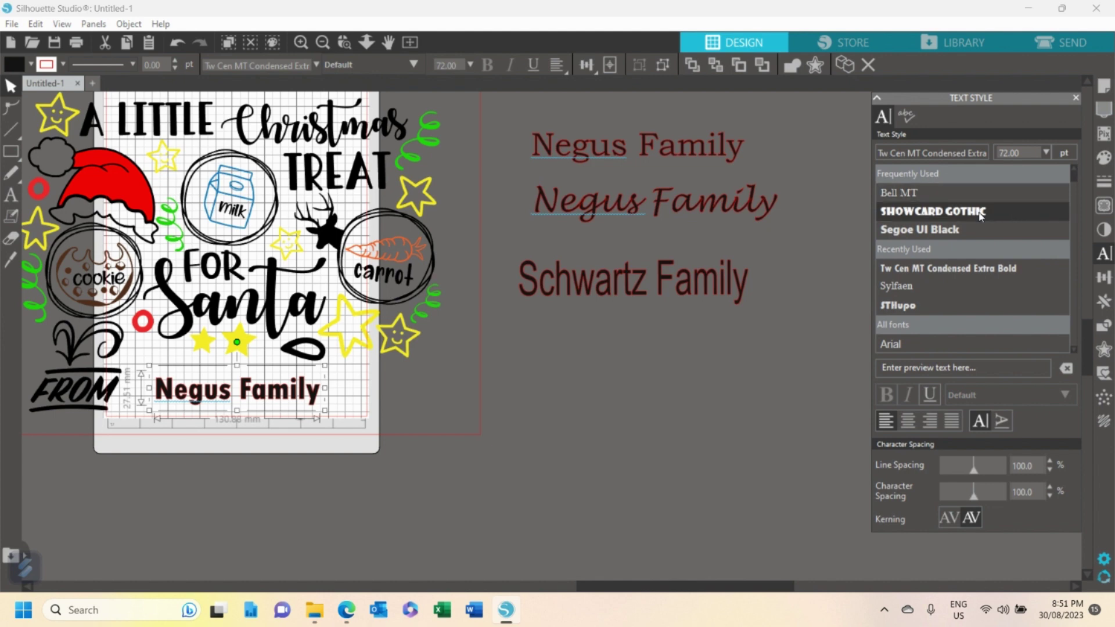
Try Showcard Gothic again and Baskerville Old Face for the mat's family name
{"action": "left_click", "coordinate": [980, 214]}
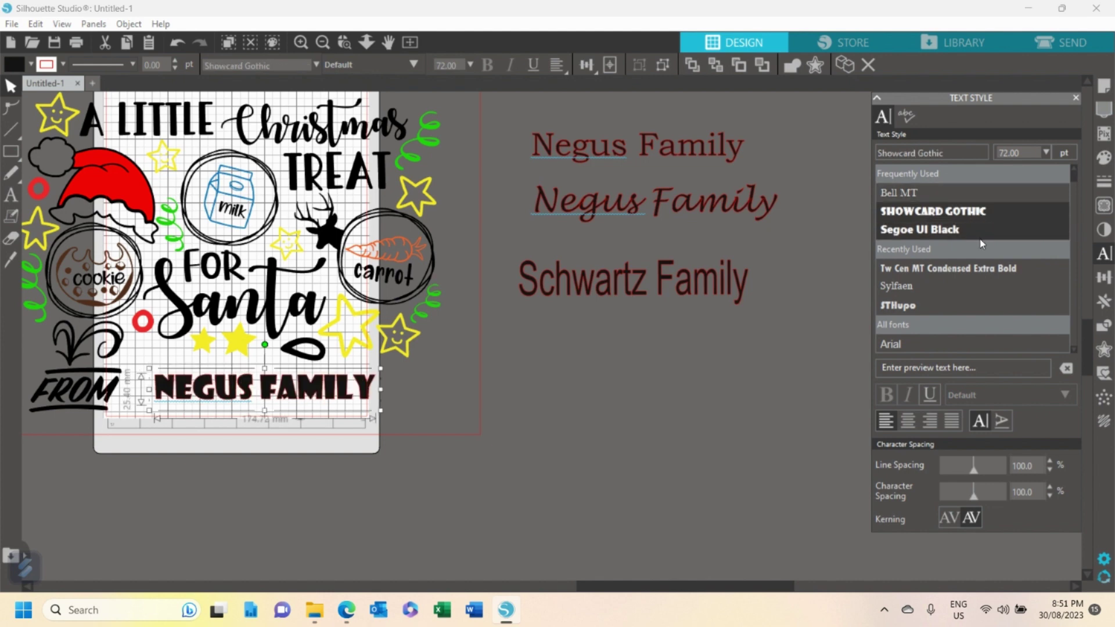
{"action": "scroll", "coordinate": [958, 302], "scroll_direction": "down", "scroll_amount": 3}
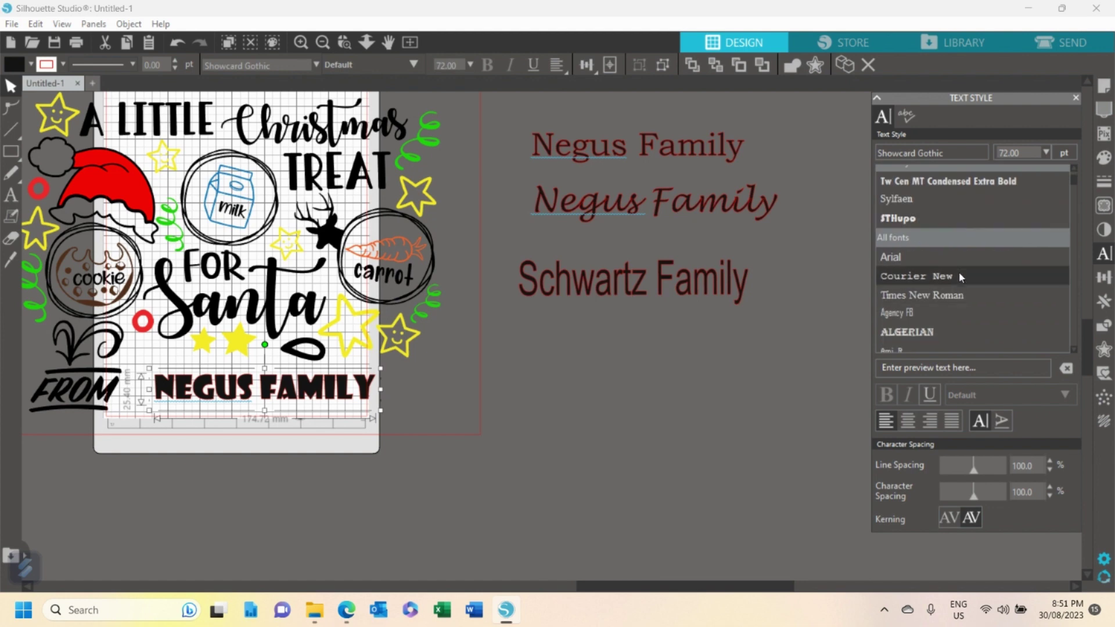
{"action": "scroll", "coordinate": [960, 275], "scroll_direction": "down", "scroll_amount": 3}
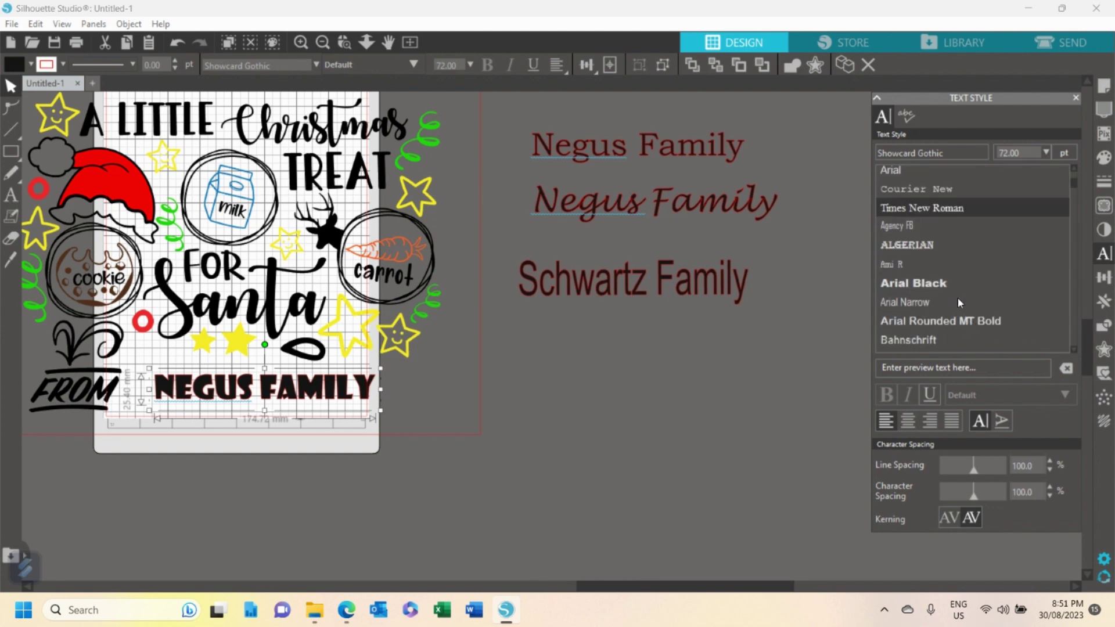
{"action": "scroll", "coordinate": [957, 278], "scroll_direction": "down", "scroll_amount": 1}
{"action": "scroll", "coordinate": [954, 273], "scroll_direction": "down", "scroll_amount": 1}
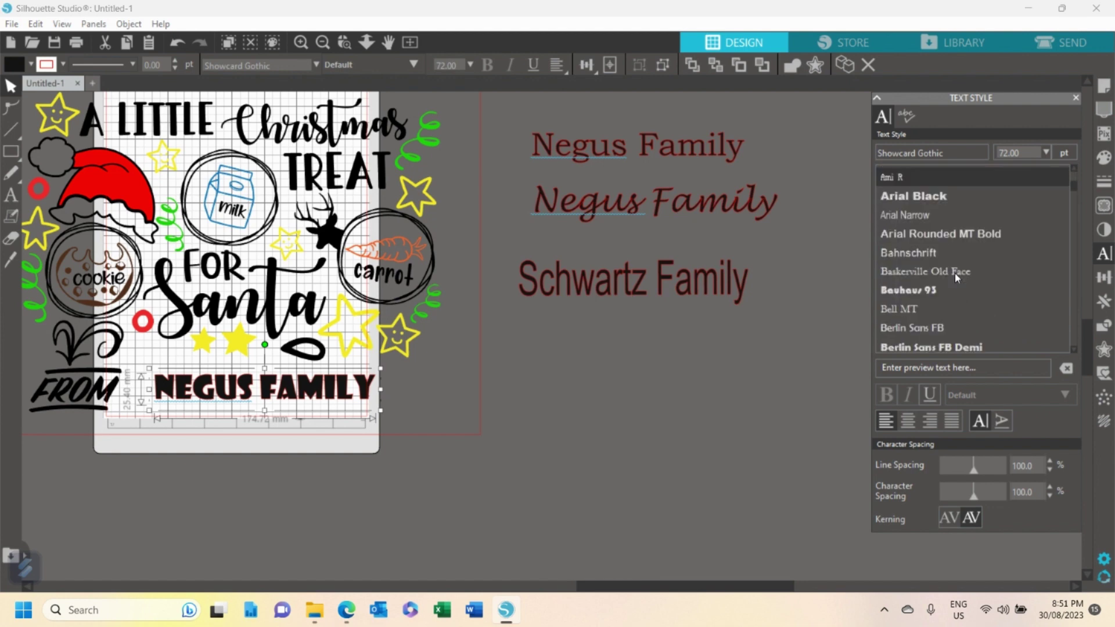
{"action": "left_click", "coordinate": [943, 279]}
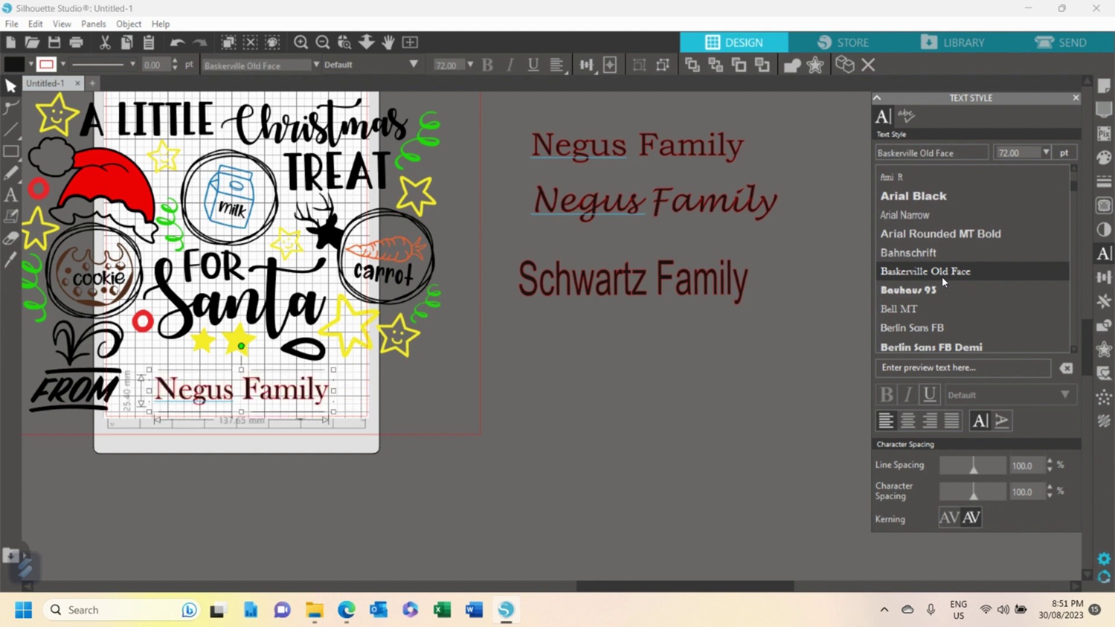
Try Blackadder ITC and Brush Script MT for the family name on the mat
{"action": "scroll", "coordinate": [942, 277], "scroll_direction": "down", "scroll_amount": 1}
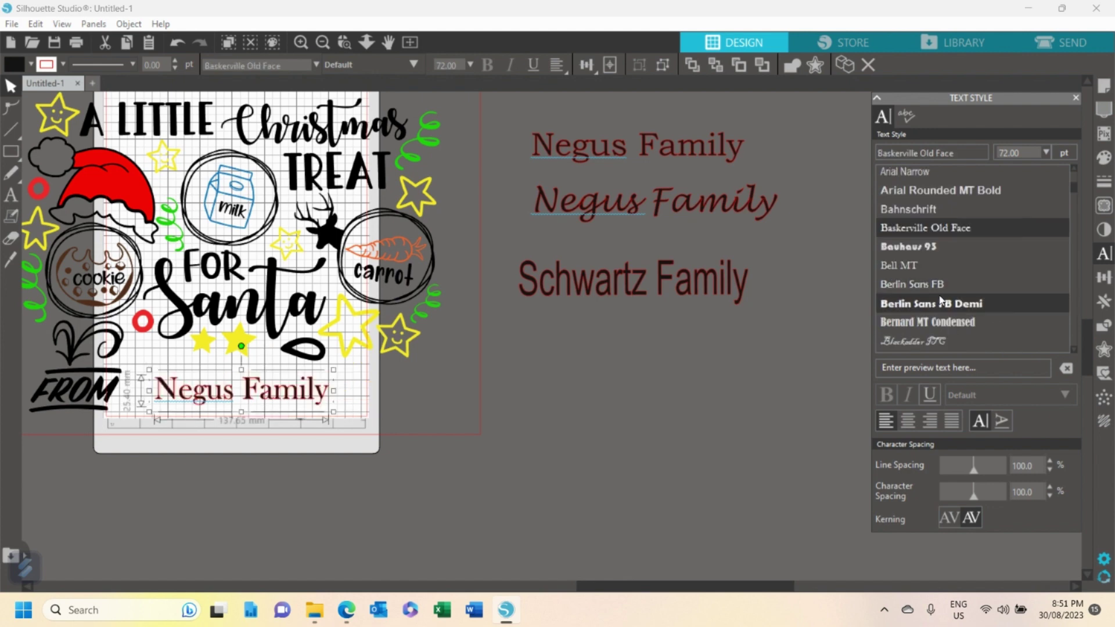
{"action": "scroll", "coordinate": [940, 288], "scroll_direction": "down", "scroll_amount": 1}
{"action": "left_click", "coordinate": [942, 299]}
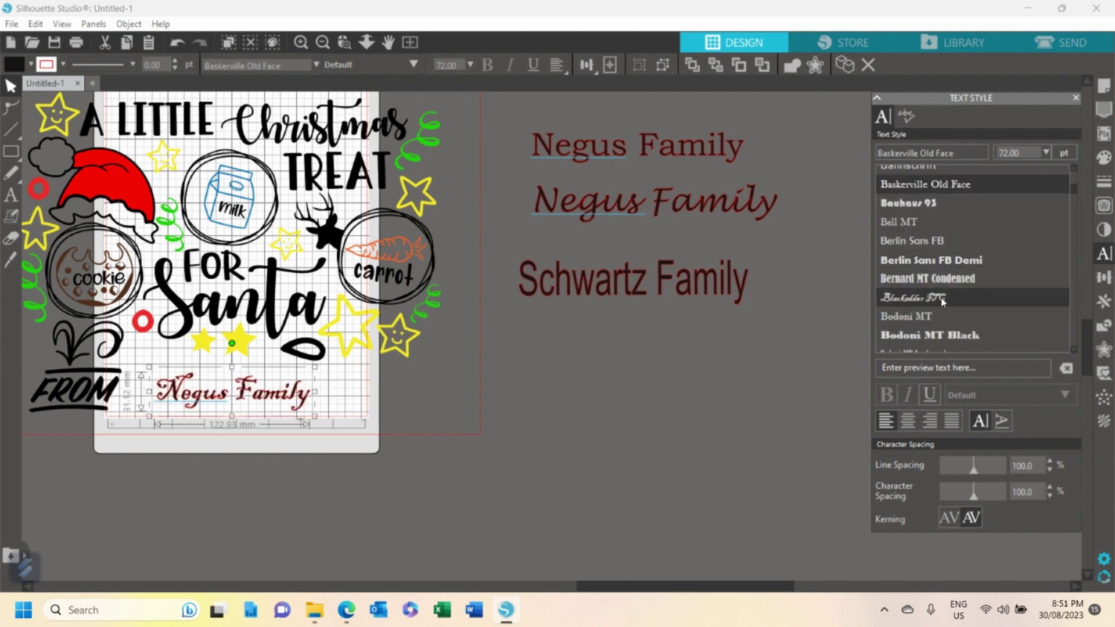
{"action": "scroll", "coordinate": [942, 300], "scroll_direction": "down", "scroll_amount": 2}
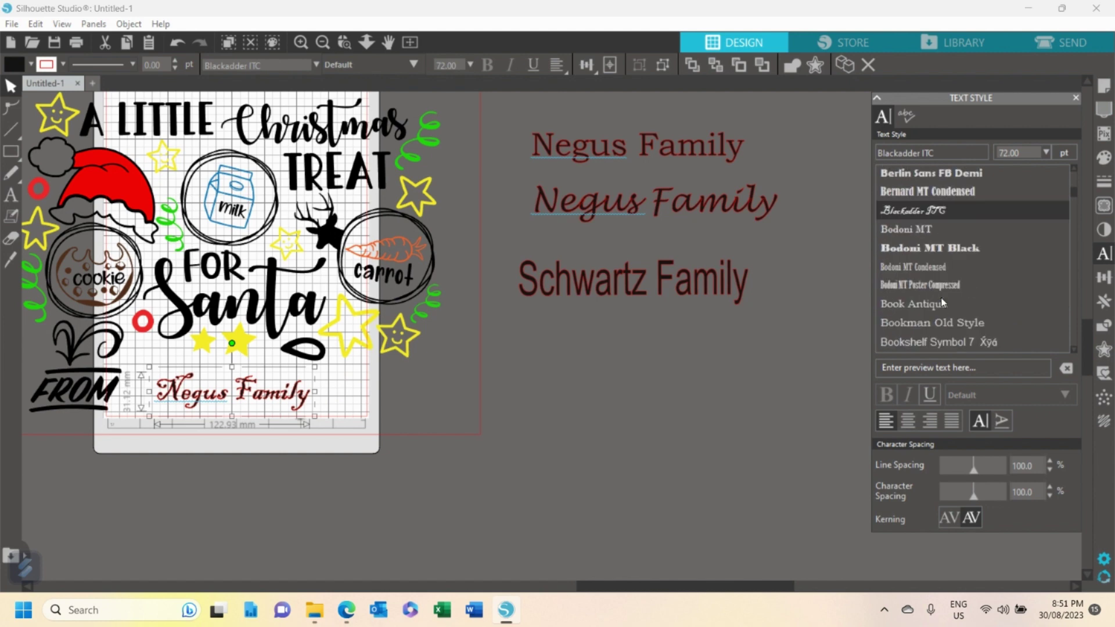
{"action": "scroll", "coordinate": [941, 288], "scroll_direction": "down", "scroll_amount": 3}
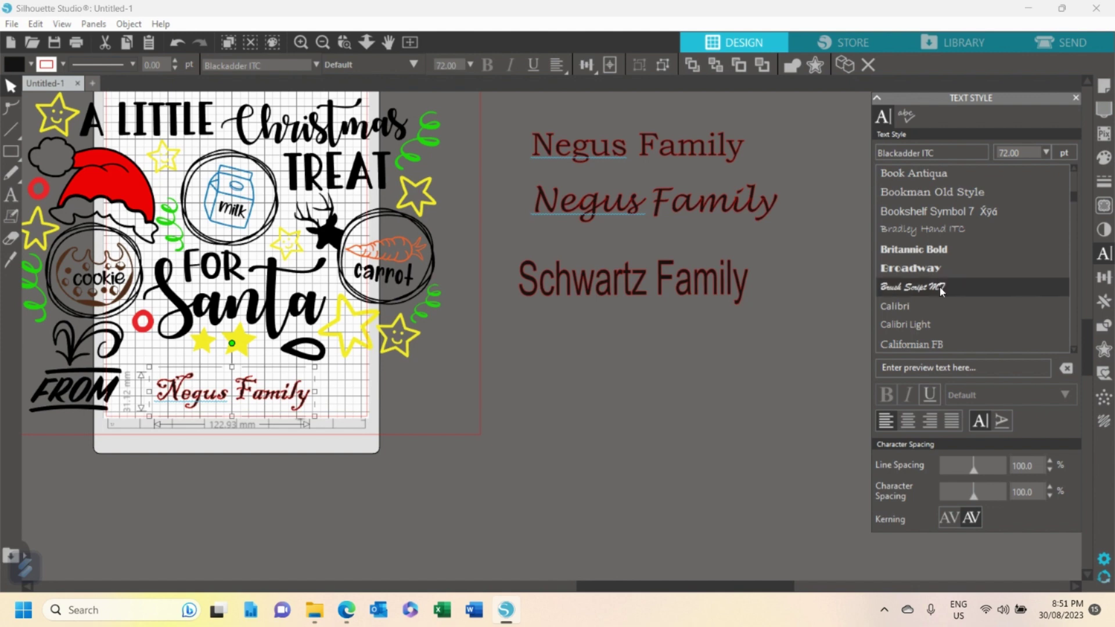
{"action": "left_click", "coordinate": [942, 287]}
Set the font of the mat's family name to Cooper Black
{"action": "scroll", "coordinate": [941, 287], "scroll_direction": "down", "scroll_amount": 3}
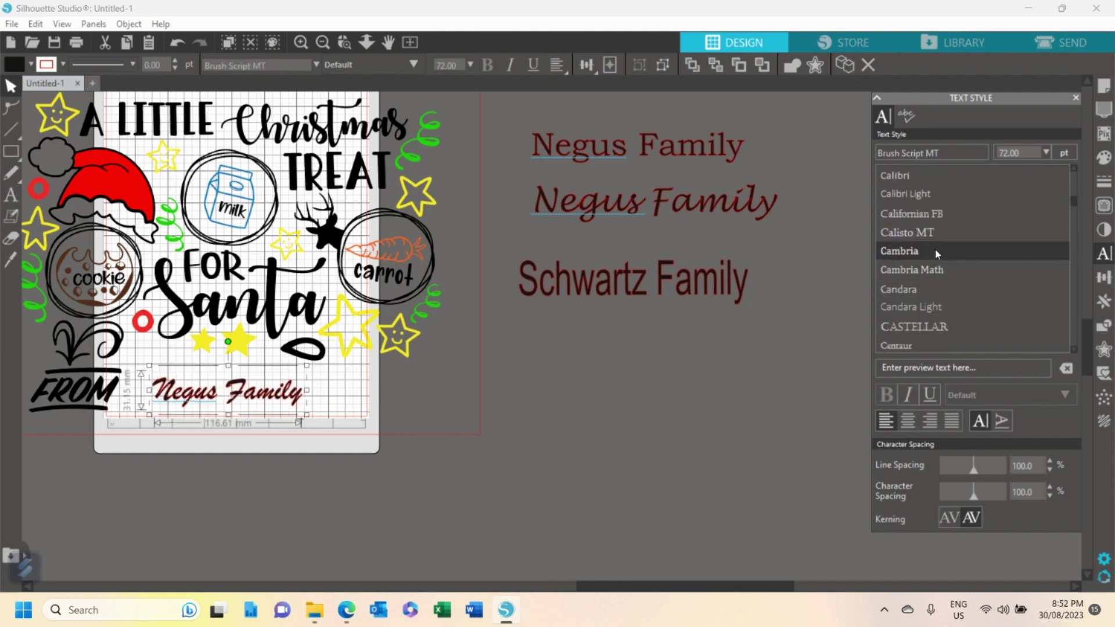
{"action": "scroll", "coordinate": [935, 249], "scroll_direction": "down", "scroll_amount": 1}
{"action": "scroll", "coordinate": [935, 248], "scroll_direction": "down", "scroll_amount": 1}
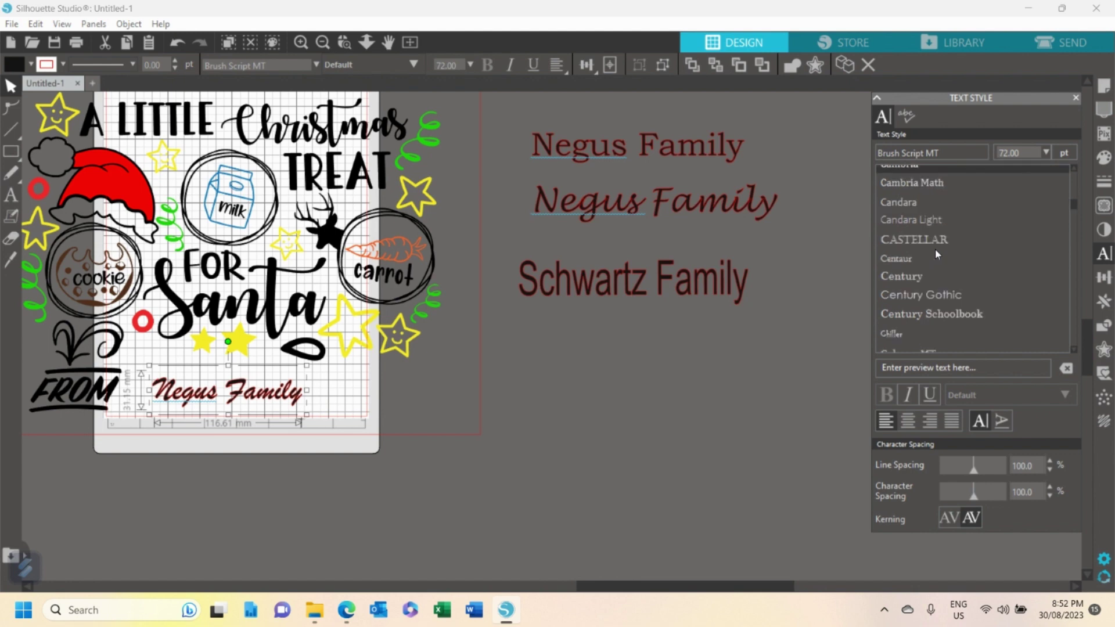
{"action": "scroll", "coordinate": [935, 252], "scroll_direction": "down", "scroll_amount": 3}
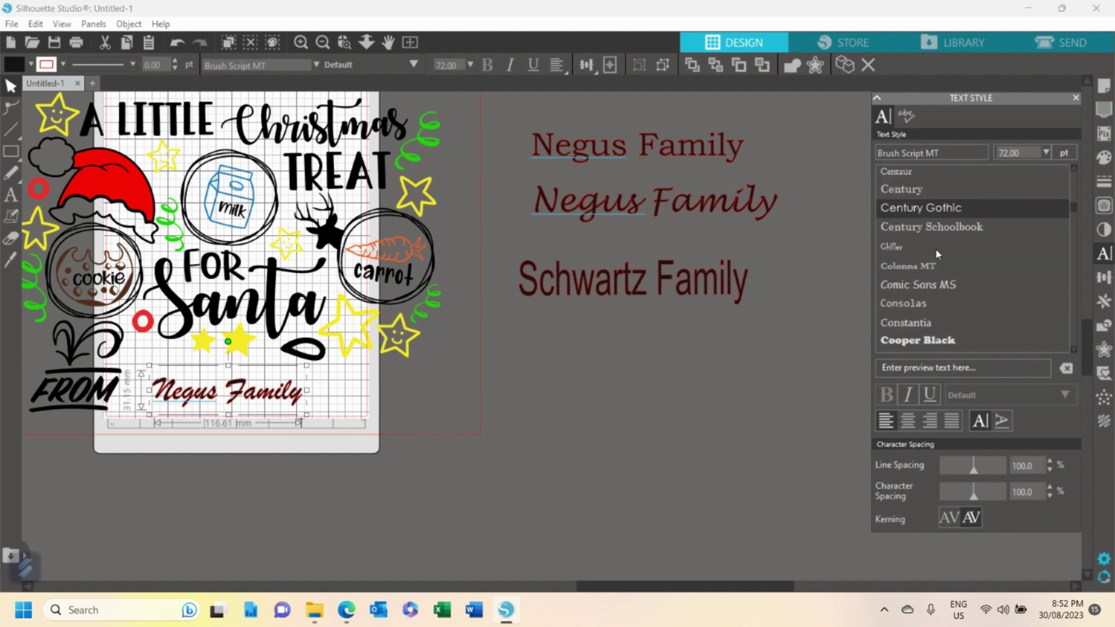
{"action": "left_click", "coordinate": [918, 297]}
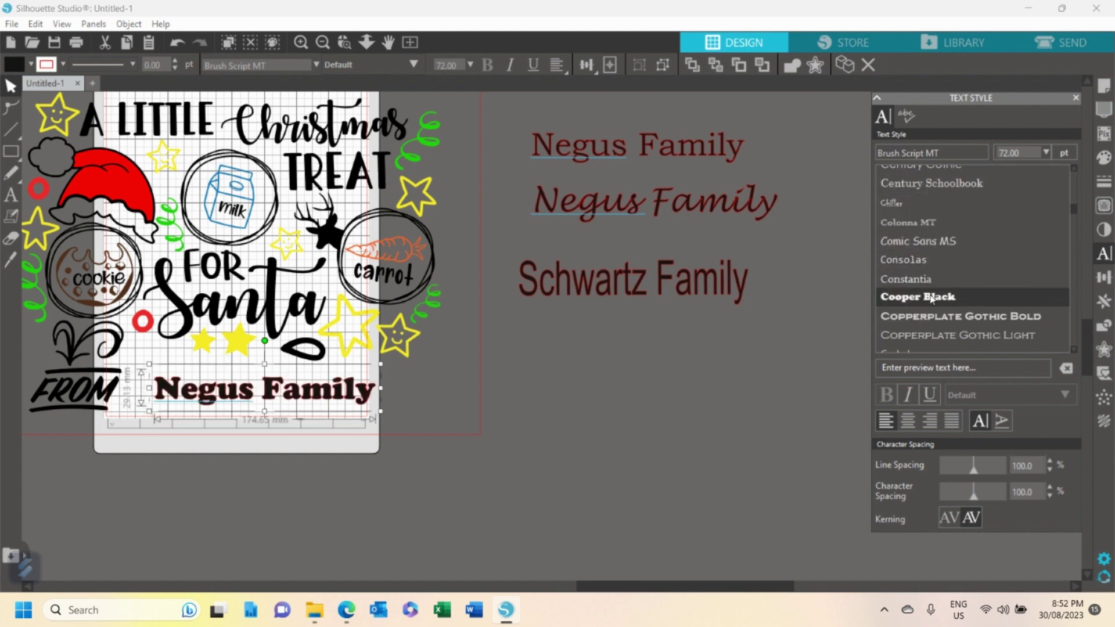
Delete the old, differently worded family name beside the mat and place the Cooper Black family name next to FROM
{"action": "left_click_drag", "start_coordinate": [355, 390], "coordinate": [744, 250]}
{"action": "left_click_drag", "start_coordinate": [685, 291], "coordinate": [684, 352]}
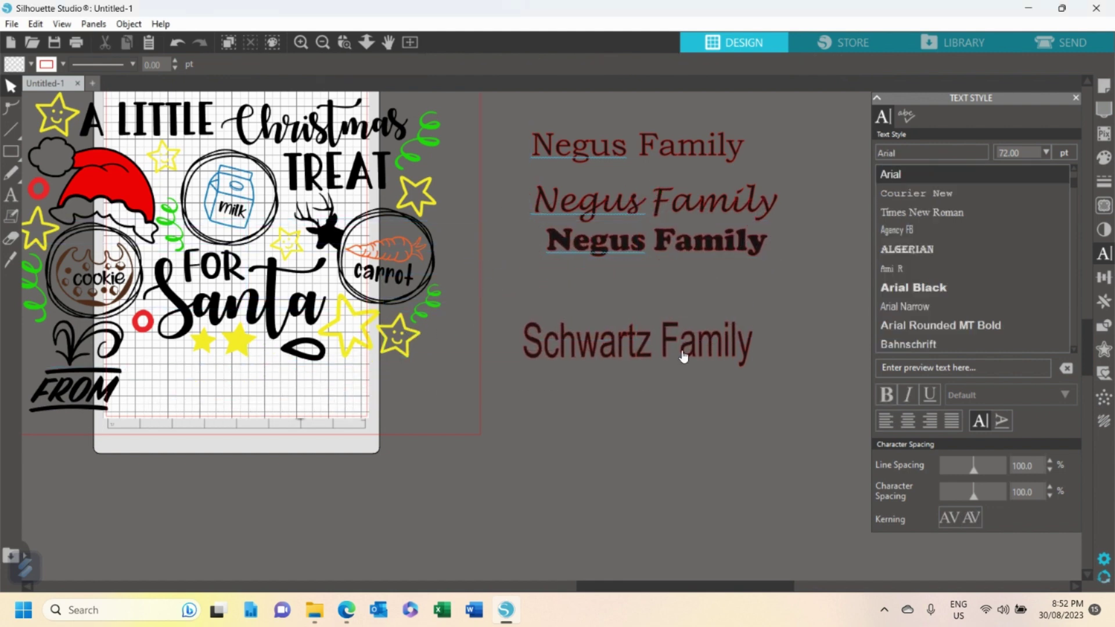
{"action": "key", "text": "Delete"}
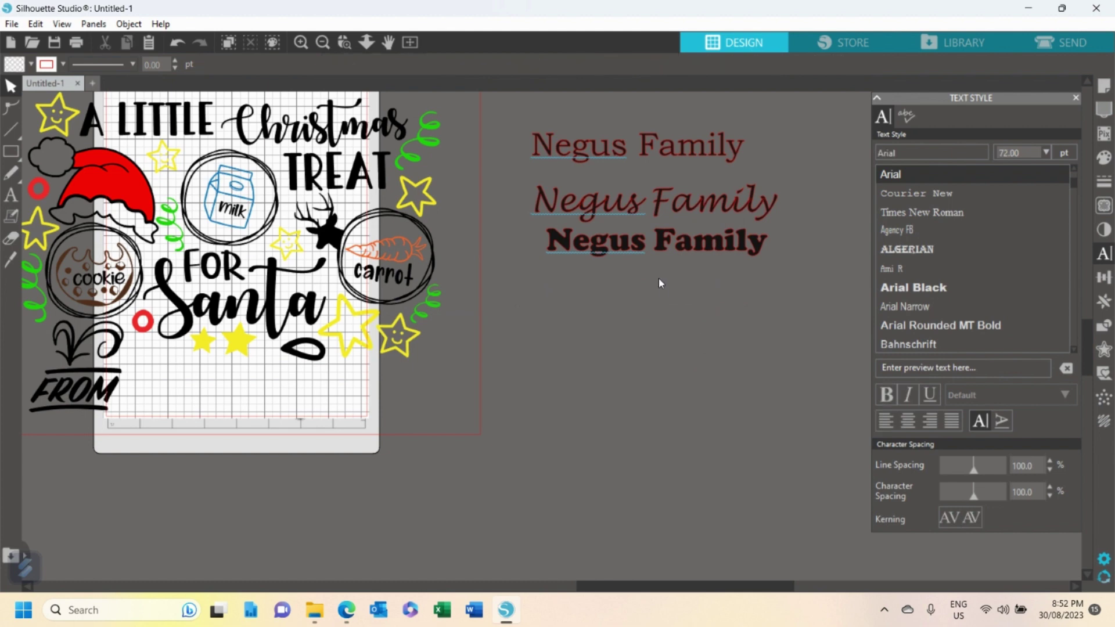
{"action": "left_click_drag", "start_coordinate": [641, 249], "coordinate": [239, 395]}
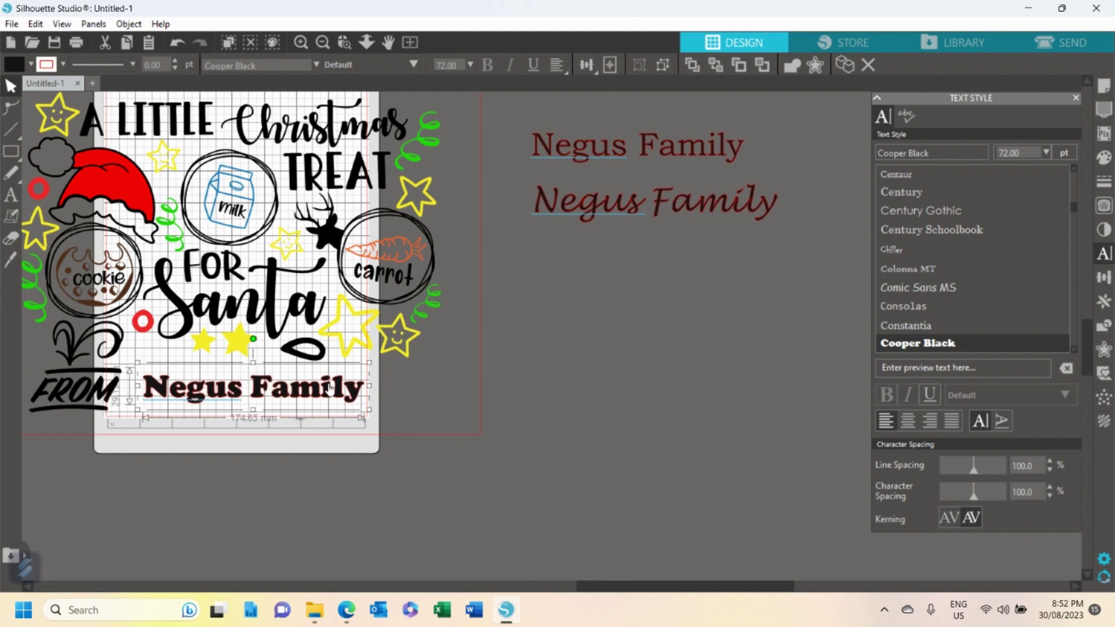
Enlarge the Cooper Black family name to about 189 mm wide, then try narrowing it to about 110 mm and undo that
{"action": "left_click", "coordinate": [323, 44]}
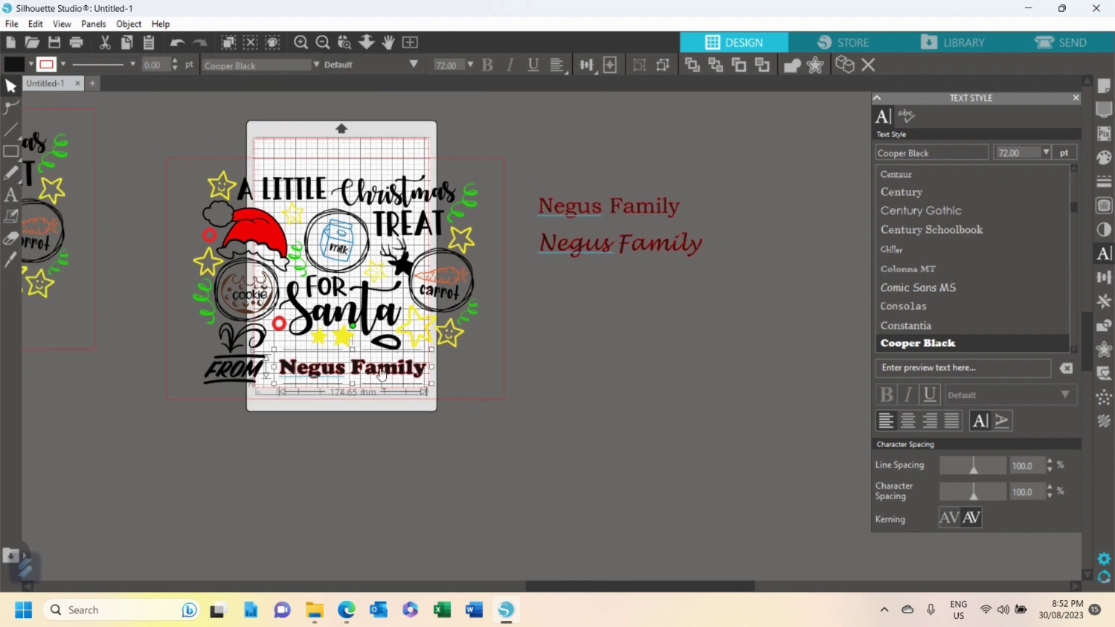
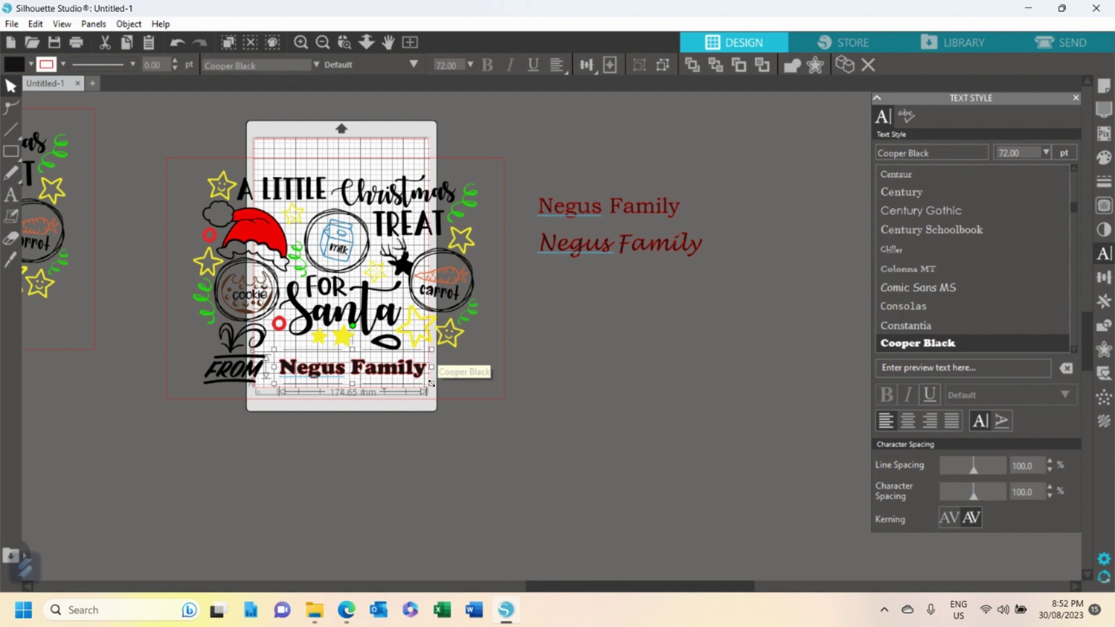
{"action": "left_click_drag", "start_coordinate": [431, 383], "coordinate": [441, 411]}
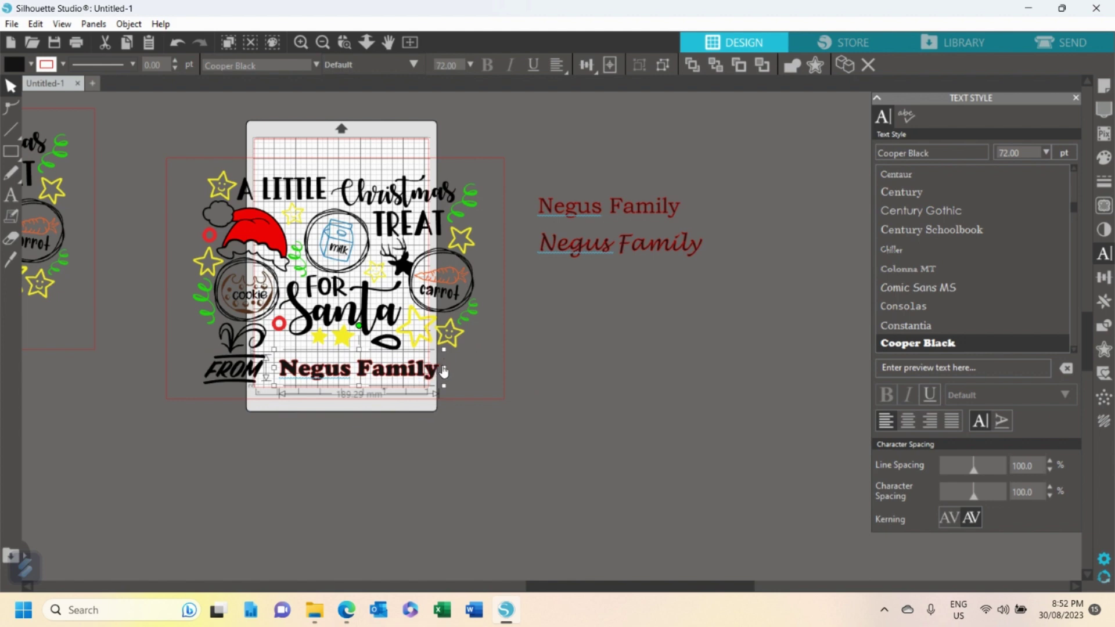
{"action": "left_click_drag", "start_coordinate": [448, 370], "coordinate": [376, 378]}
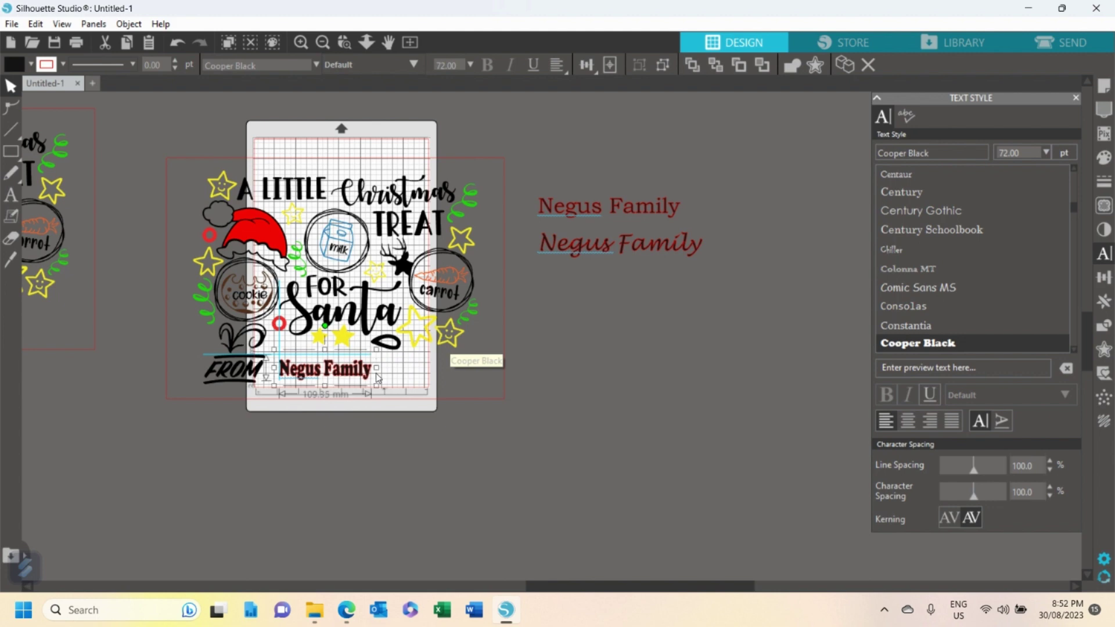
{"action": "left_click", "coordinate": [177, 43]}
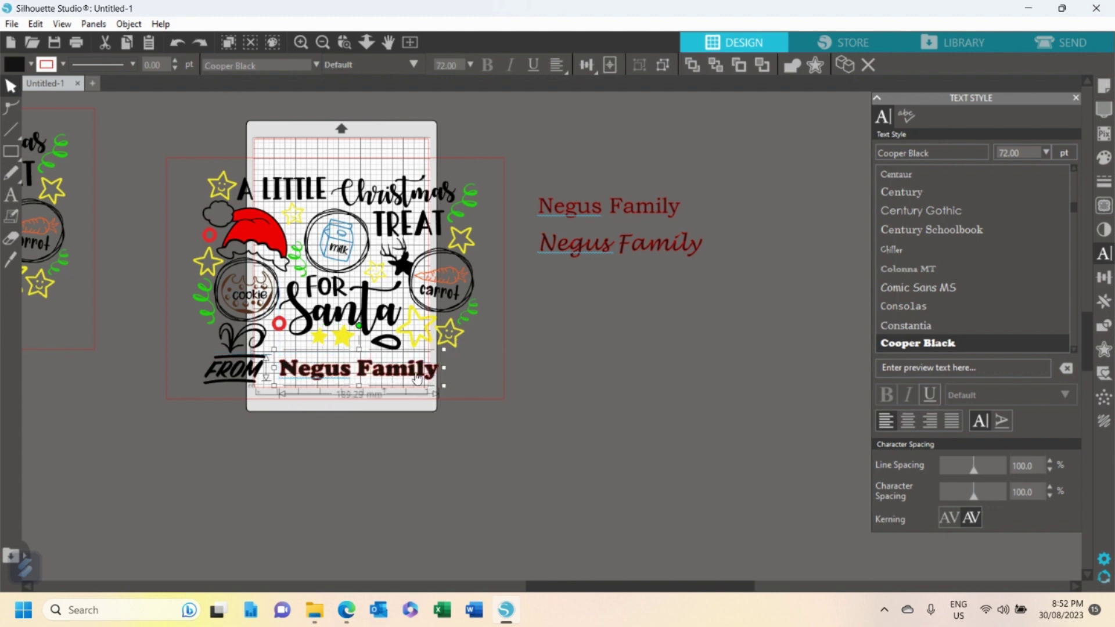
Move the tray outline clear of the artwork, fill it with light grey EAEAEA, and place it back behind the design
{"action": "left_click", "coordinate": [442, 166]}
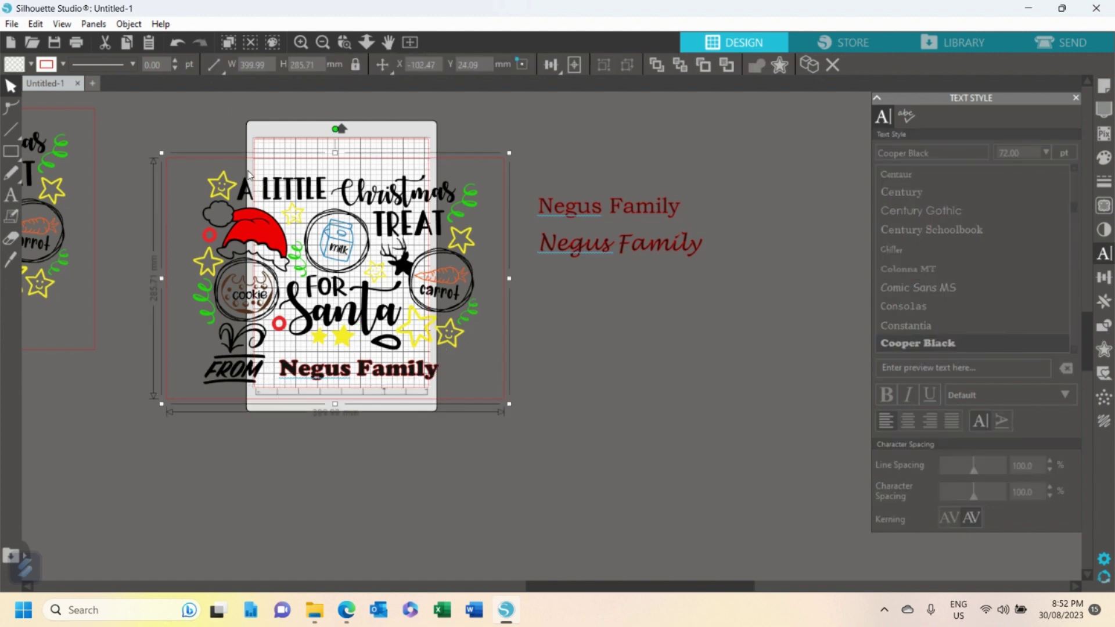
{"action": "left_click_drag", "start_coordinate": [242, 165], "coordinate": [592, 329]}
{"action": "left_click", "coordinate": [1104, 157]}
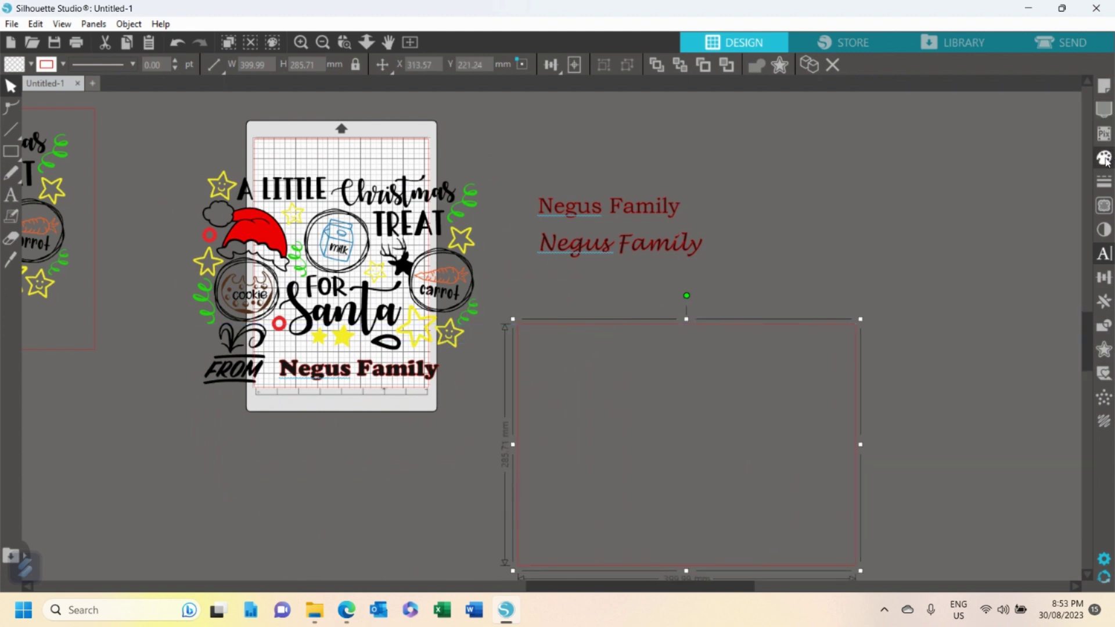
{"action": "left_click", "coordinate": [896, 150]}
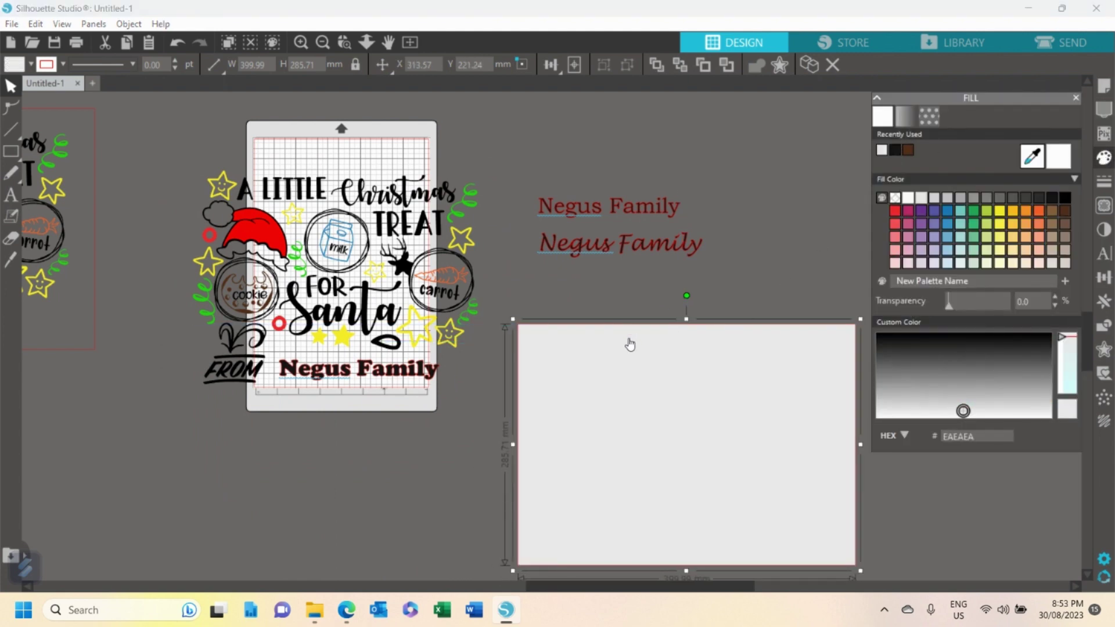
{"action": "left_click_drag", "start_coordinate": [724, 398], "coordinate": [388, 231]}
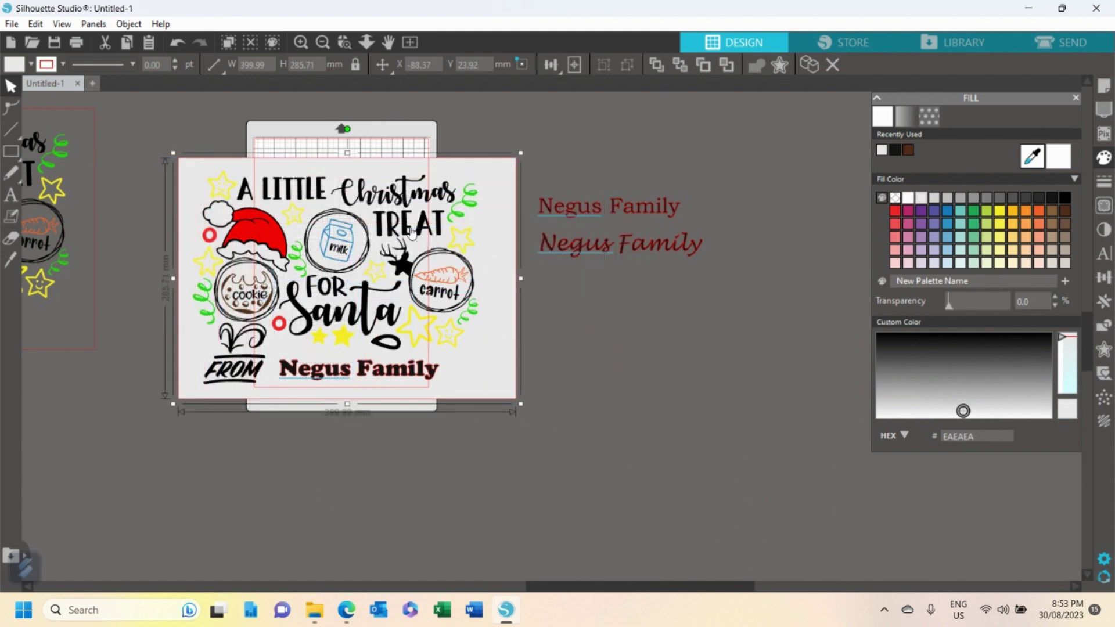
{"action": "left_click", "coordinate": [152, 144]}
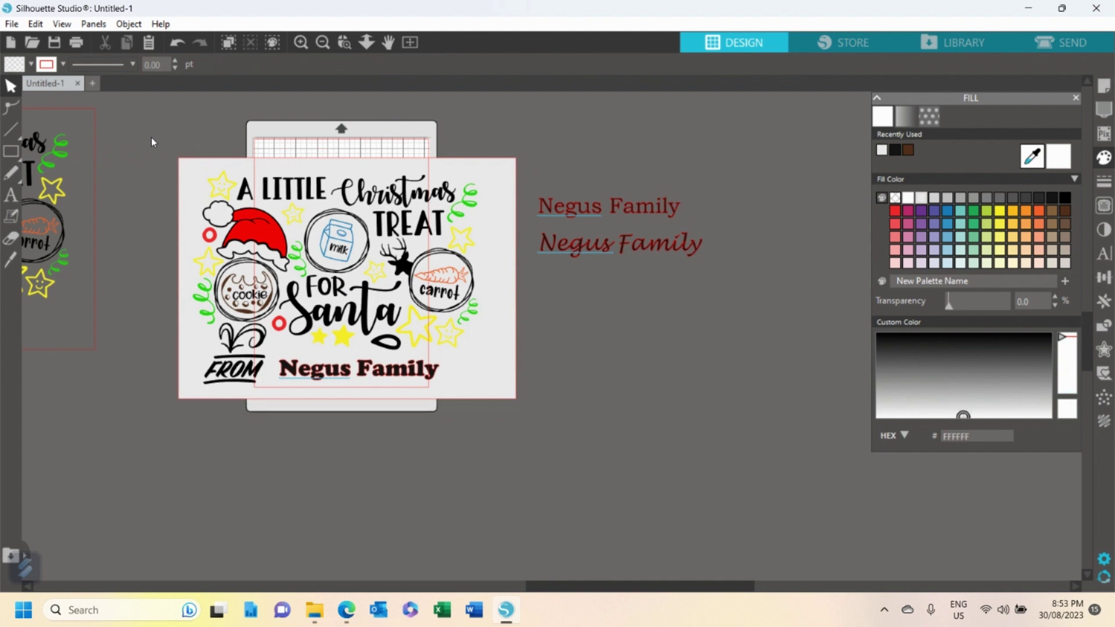
Move the complete design with its grey tray off the cutting mat into the empty workspace beside it
{"action": "left_click_drag", "start_coordinate": [151, 138], "coordinate": [522, 435]}
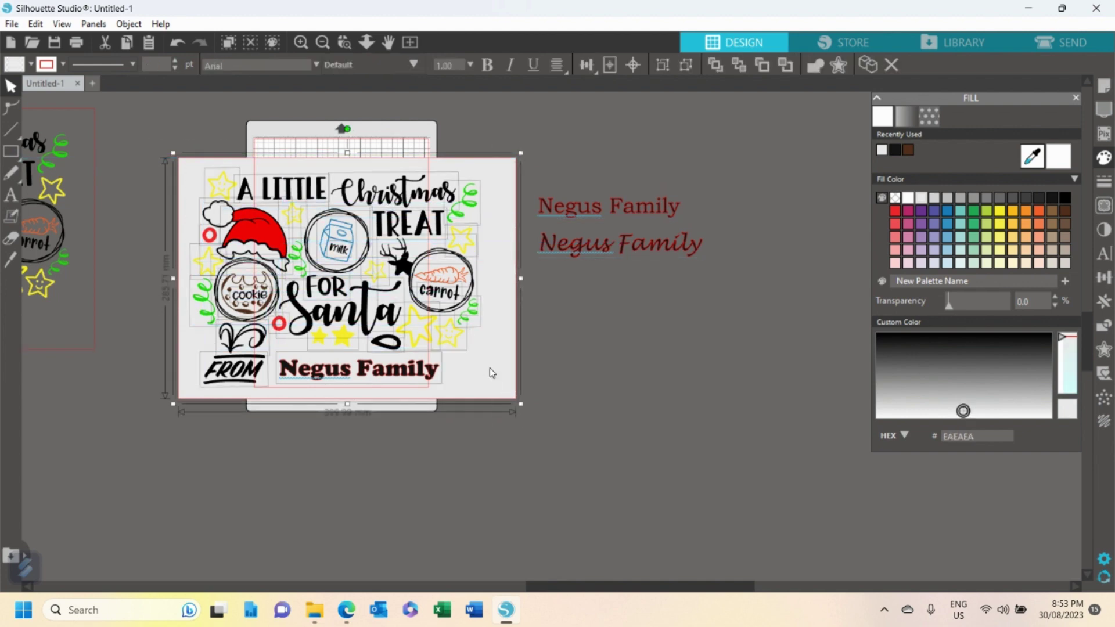
{"action": "left_click_drag", "start_coordinate": [489, 370], "coordinate": [792, 503]}
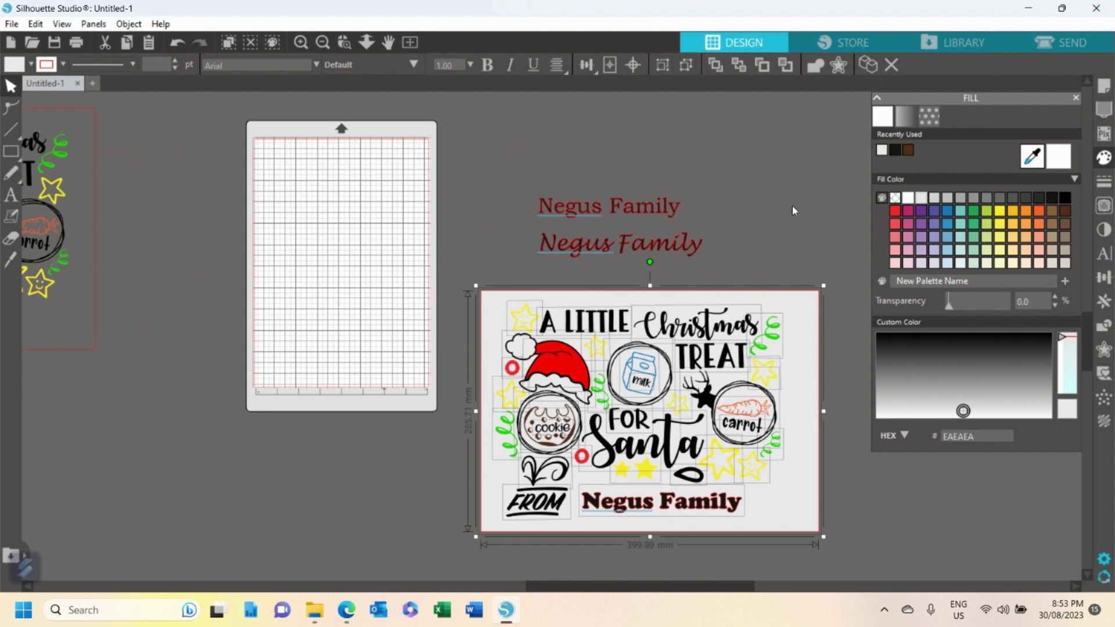
{"action": "scroll", "coordinate": [792, 202], "scroll_direction": "down", "scroll_amount": 1}
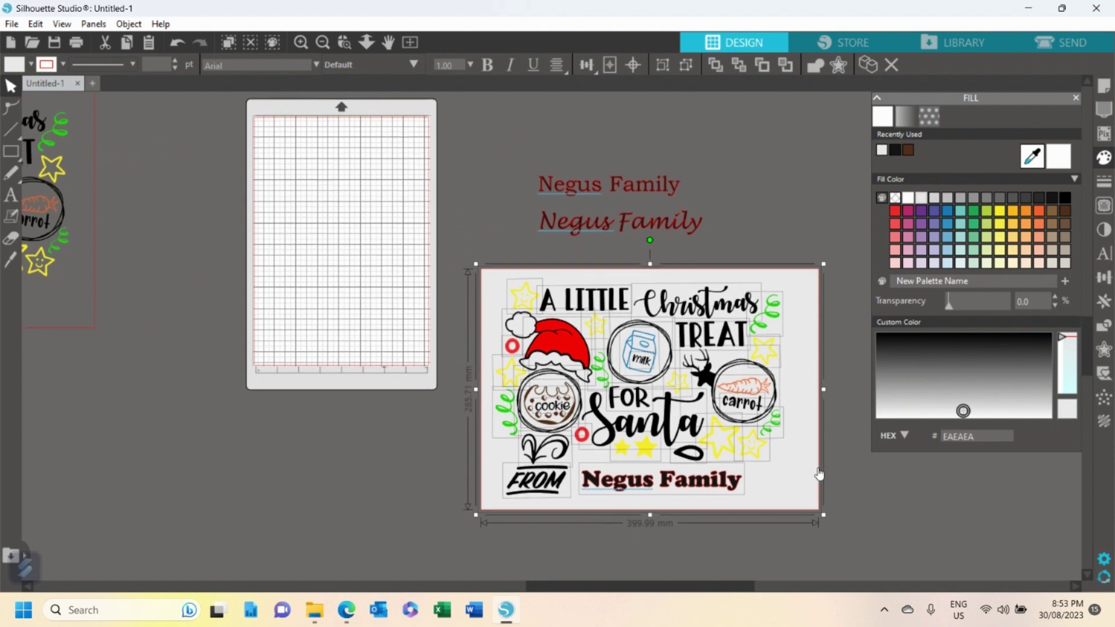
{"action": "left_click", "coordinate": [871, 479]}
Enlarge the Cooper Black family name on the tray to about 216 mm wide and shift it slightly away from FROM
{"action": "left_click", "coordinate": [697, 486]}
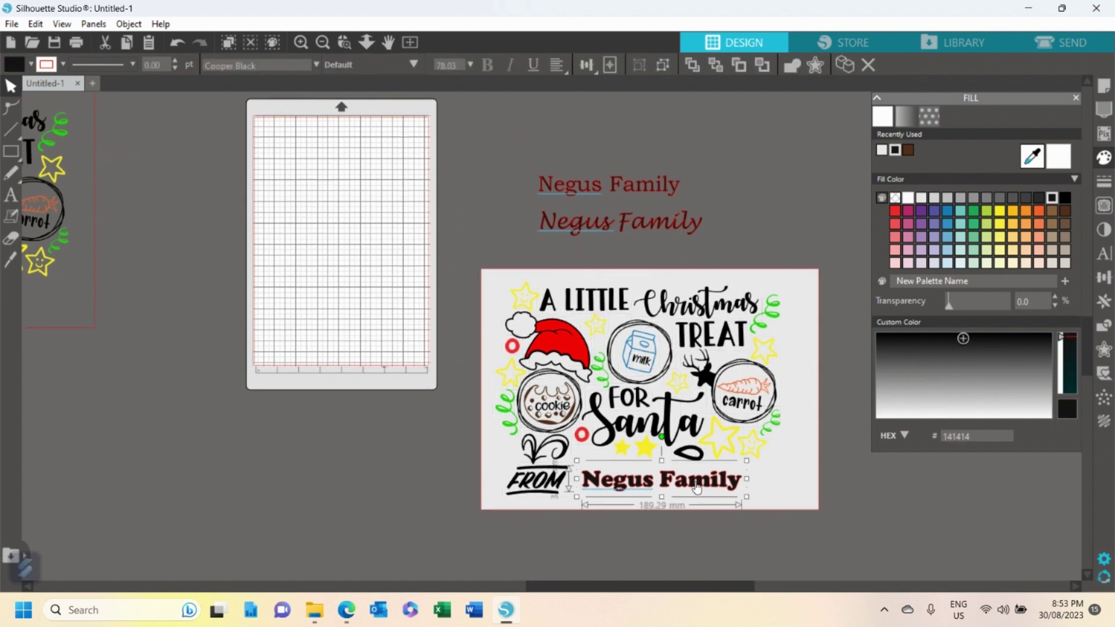
{"action": "left_click_drag", "start_coordinate": [748, 497], "coordinate": [768, 507]}
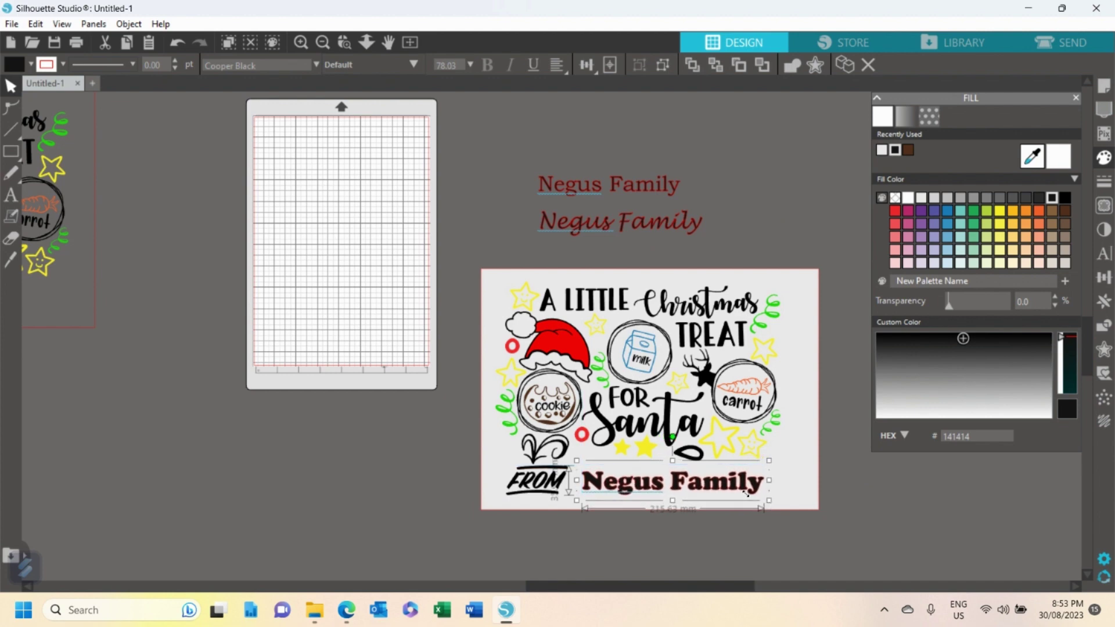
{"action": "left_click", "coordinate": [726, 496]}
{"action": "left_click", "coordinate": [715, 491]}
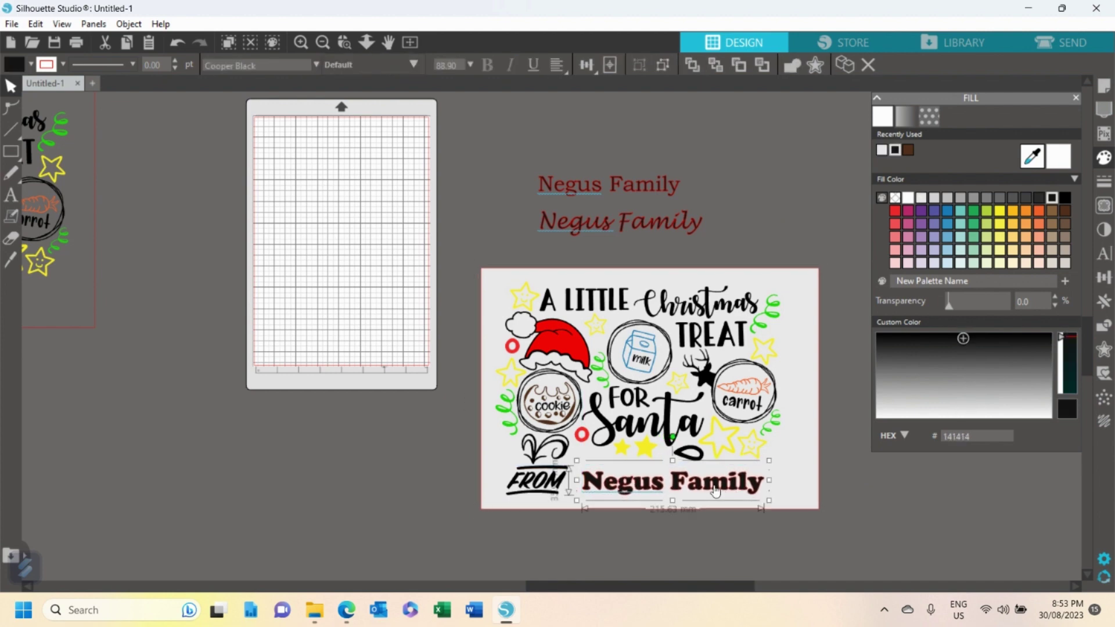
{"action": "left_click_drag", "start_coordinate": [715, 492], "coordinate": [725, 488]}
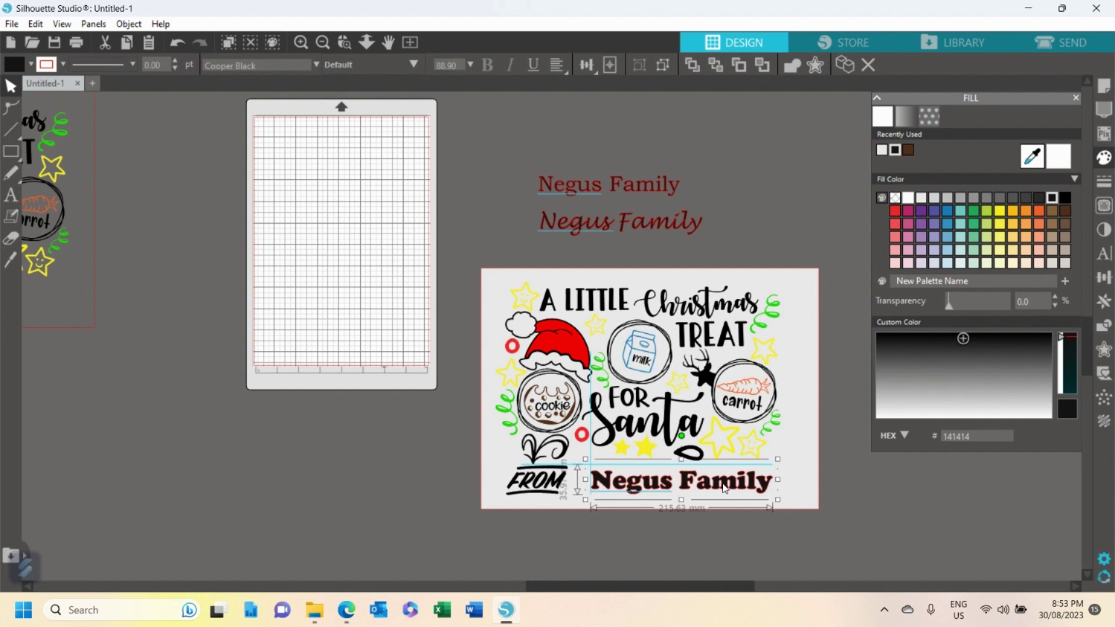
{"action": "left_click_drag", "start_coordinate": [725, 488], "coordinate": [725, 488]}
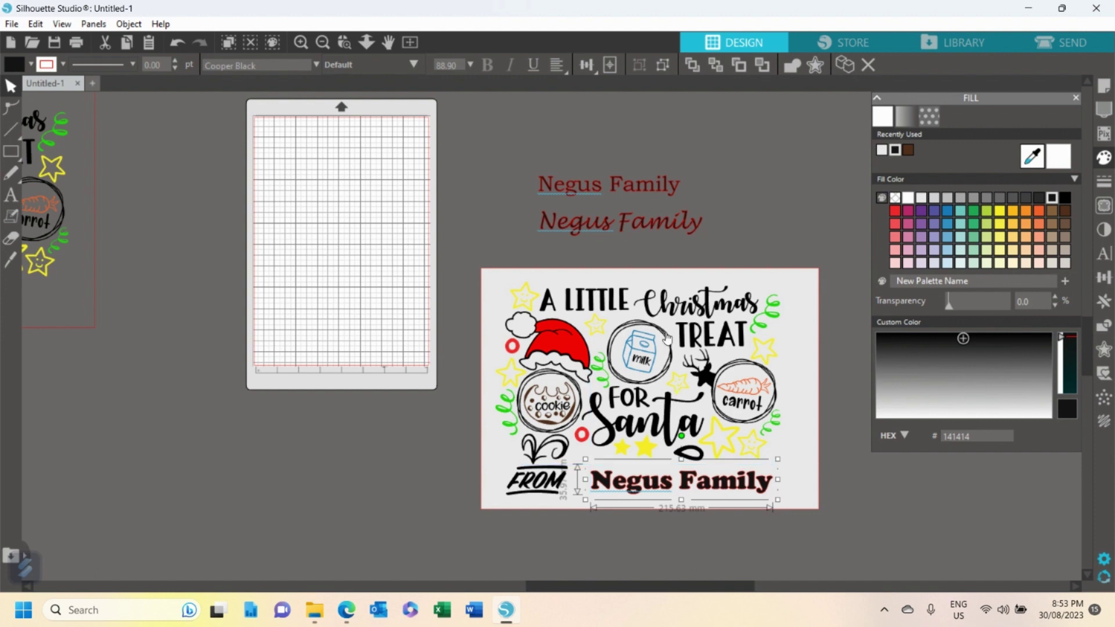
Swap the Cooper Black family name for the Lucida Handwriting version beside FROM and enlarge it to about 229 mm wide
{"action": "left_click_drag", "start_coordinate": [643, 228], "coordinate": [679, 488]}
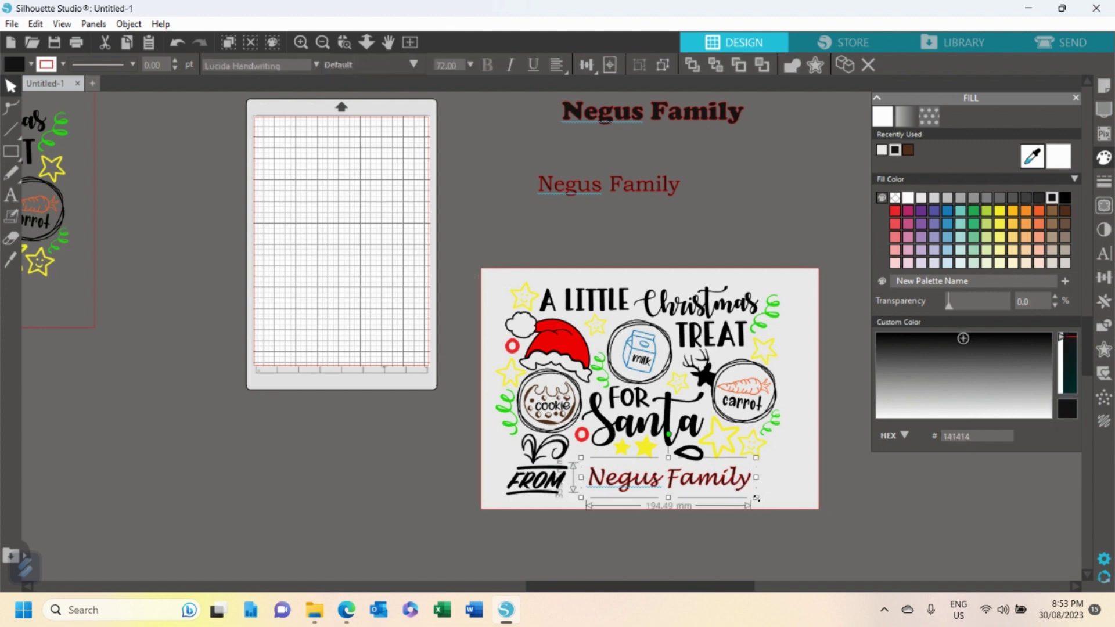
{"action": "left_click_drag", "start_coordinate": [756, 498], "coordinate": [784, 507]}
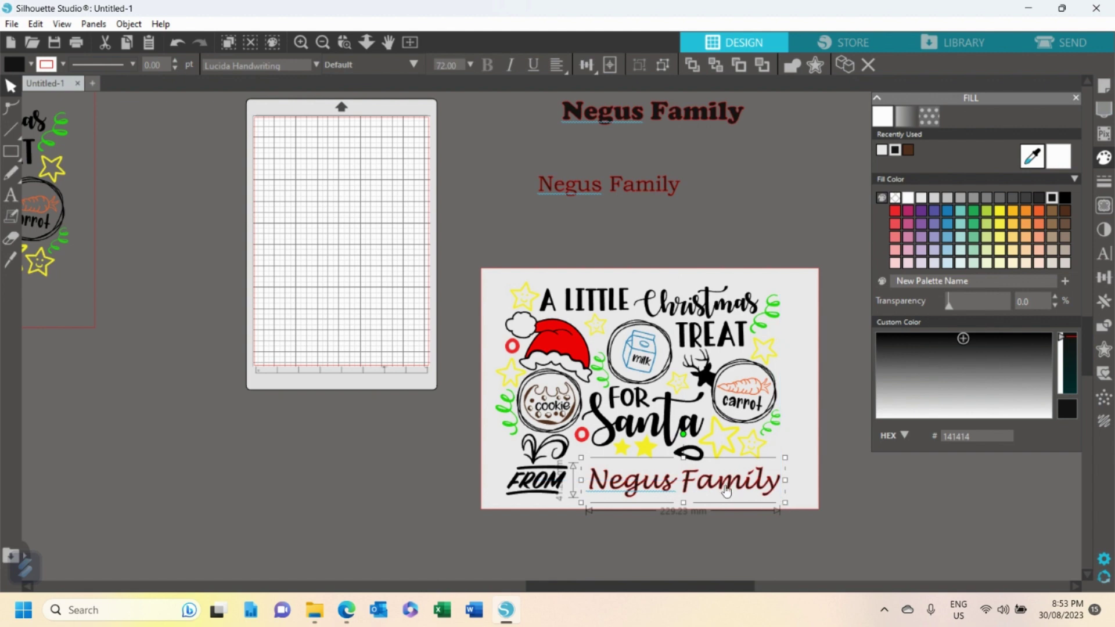
{"action": "left_click", "coordinate": [412, 486]}
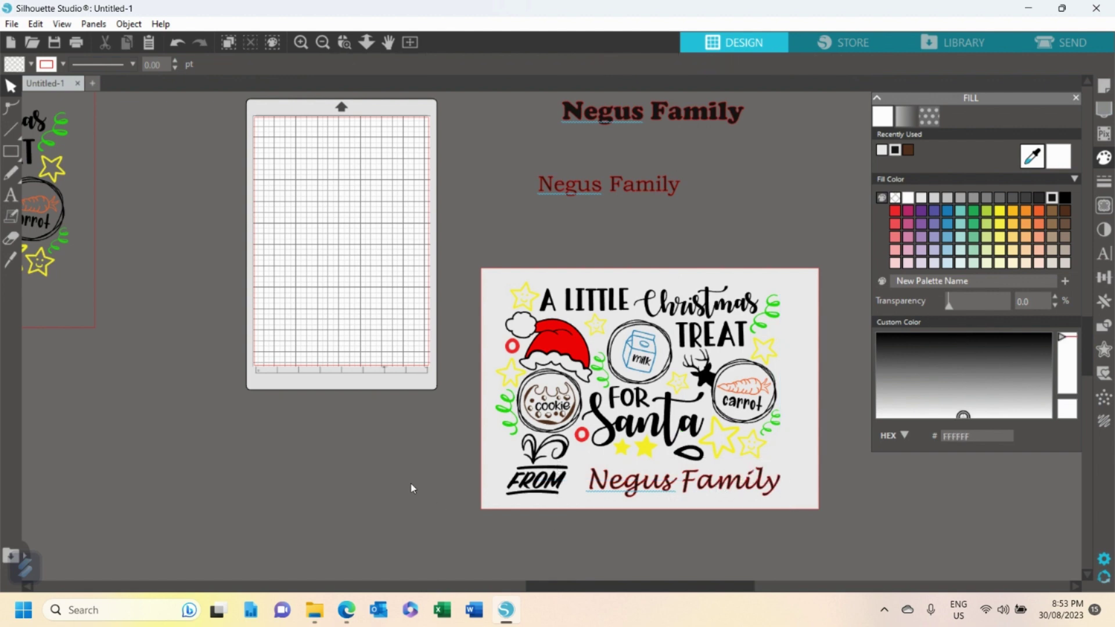
{"action": "mouse_move", "coordinate": [654, 491]}
{"action": "left_mouse_down"}
{"action": "mouse_move", "coordinate": [662, 251]}
{"action": "mouse_move", "coordinate": [656, 485]}
{"action": "left_mouse_up"}
{"action": "key", "text": "Escape"}
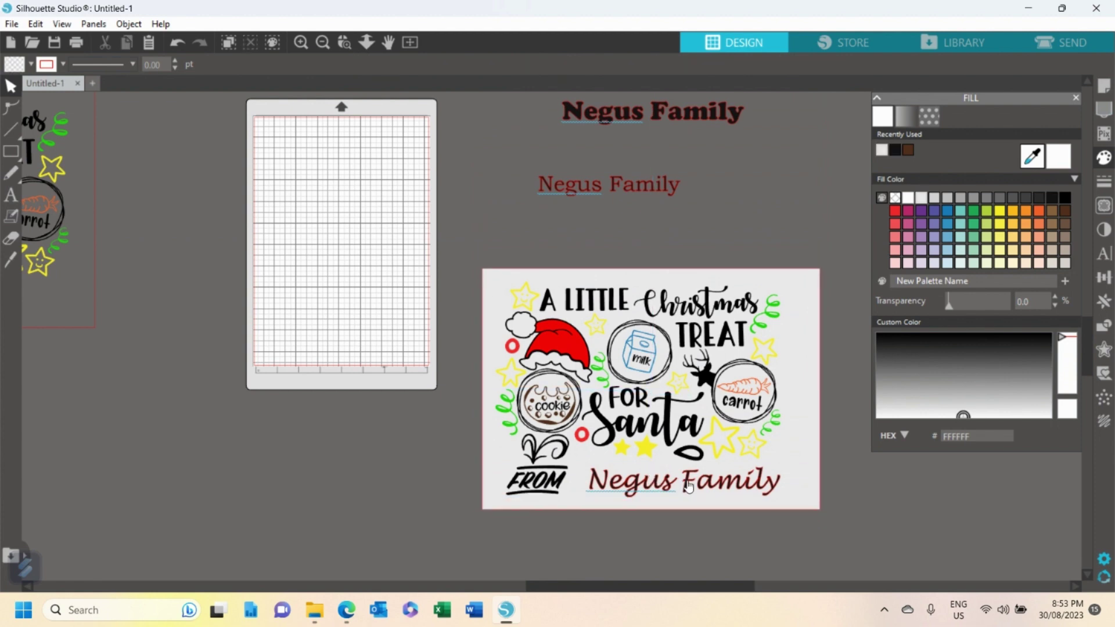
Take the Lucida Handwriting name off the tray, group the two spare versions closer together above, and return it beside FROM
{"action": "left_click", "coordinate": [688, 487]}
{"action": "left_click_drag", "start_coordinate": [689, 486], "coordinate": [693, 227]}
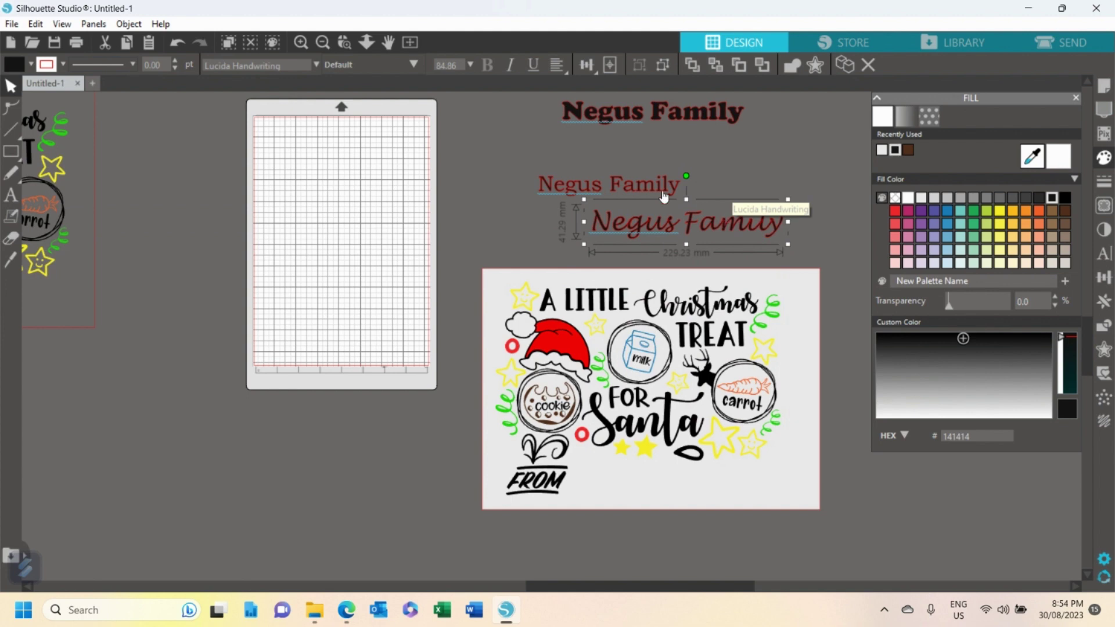
{"action": "left_click_drag", "start_coordinate": [630, 183], "coordinate": [625, 157]}
{"action": "mouse_move", "coordinate": [690, 121]}
{"action": "left_mouse_down"}
{"action": "mouse_move", "coordinate": [713, 214]}
{"action": "mouse_move", "coordinate": [724, 493]}
{"action": "mouse_move", "coordinate": [697, 128]}
{"action": "left_mouse_up"}
{"action": "left_click", "coordinate": [720, 207]}
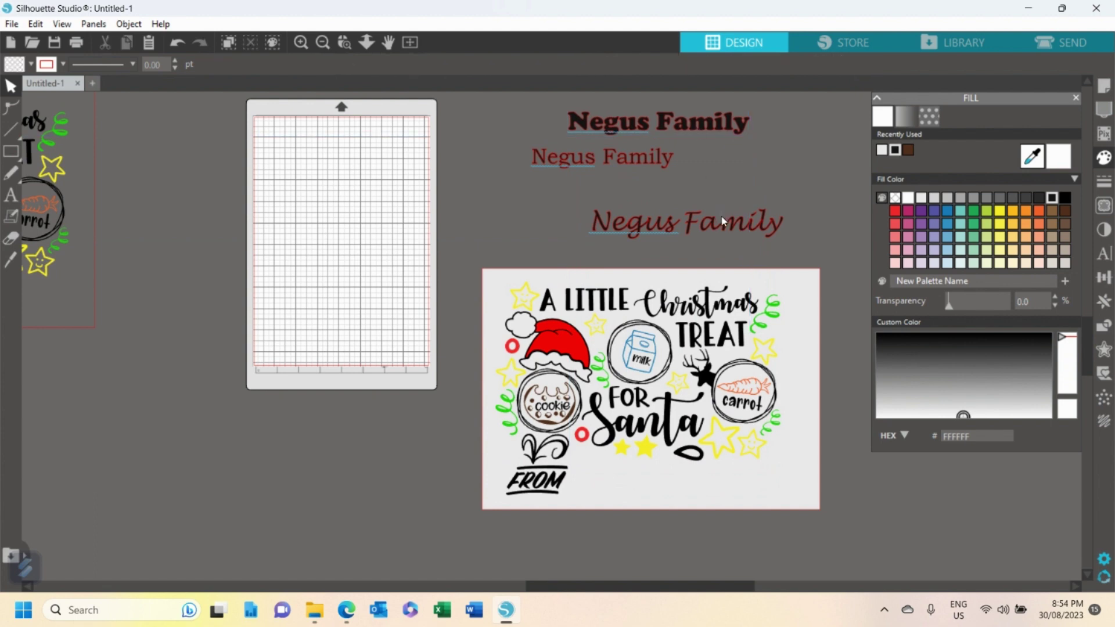
{"action": "left_click_drag", "start_coordinate": [722, 221], "coordinate": [723, 480]}
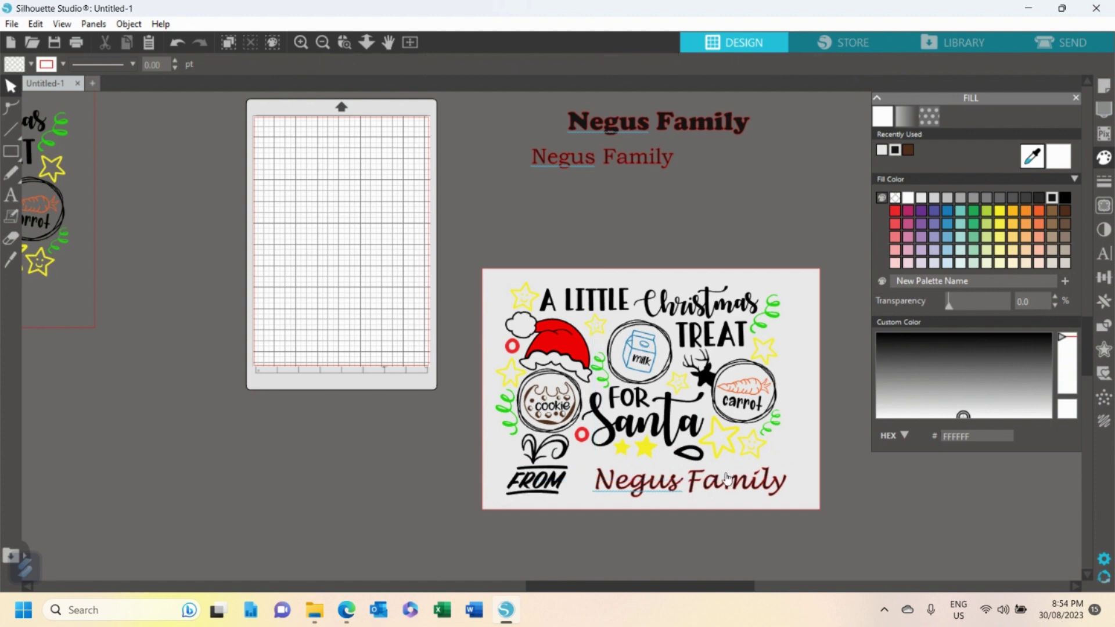
Move the blue milk carton and the word milk out of their circle into the space above the tray
{"action": "left_click", "coordinate": [649, 356]}
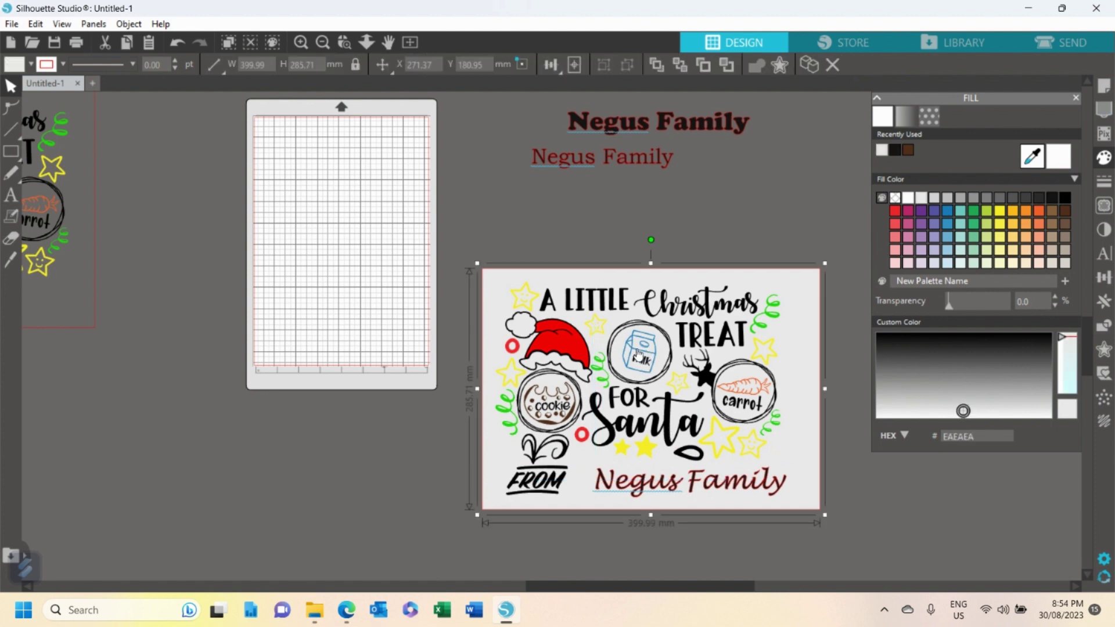
{"action": "double_click", "coordinate": [639, 355]}
{"action": "left_click_drag", "start_coordinate": [639, 356], "coordinate": [540, 210]}
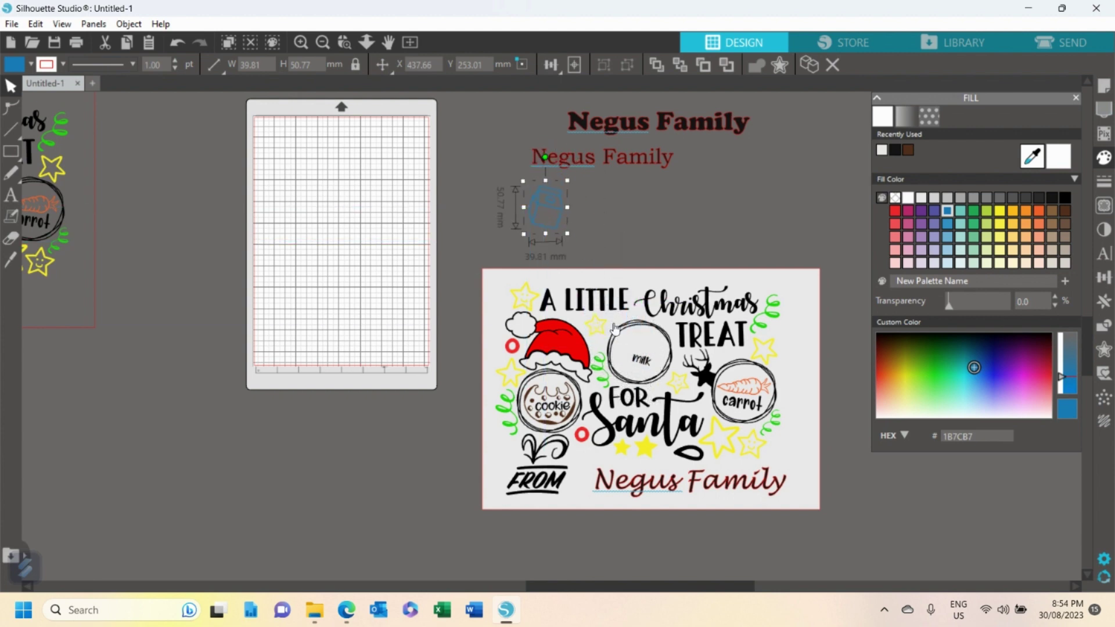
{"action": "left_click", "coordinate": [641, 360]}
{"action": "left_click_drag", "start_coordinate": [643, 363], "coordinate": [598, 212]}
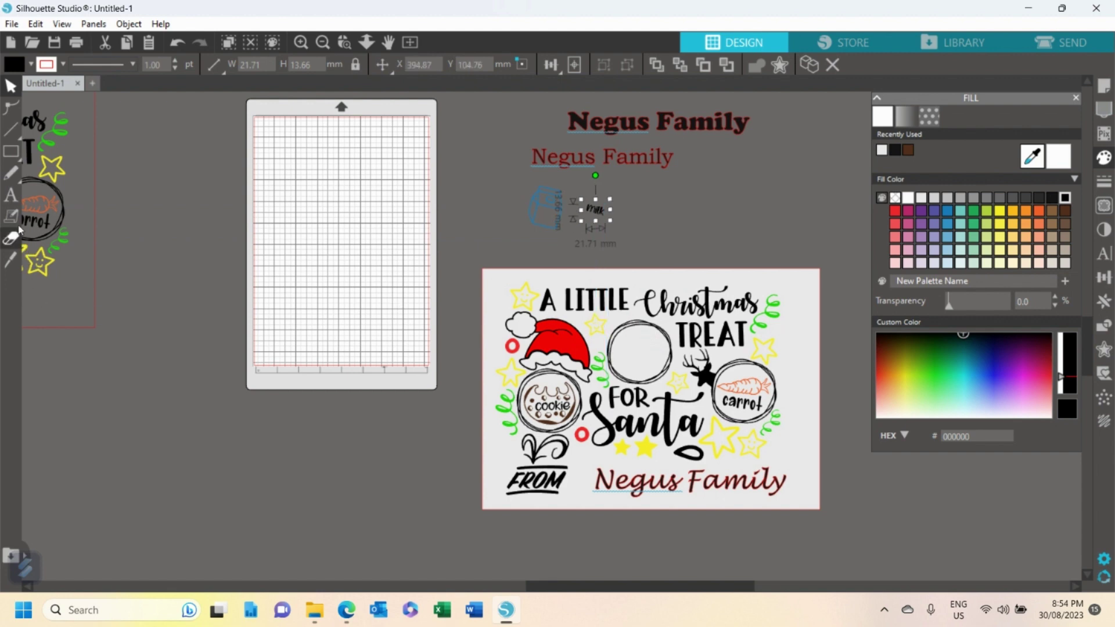
Add the text "Beer" below the mat and fill it with near-black 141414
{"action": "left_click", "coordinate": [11, 197]}
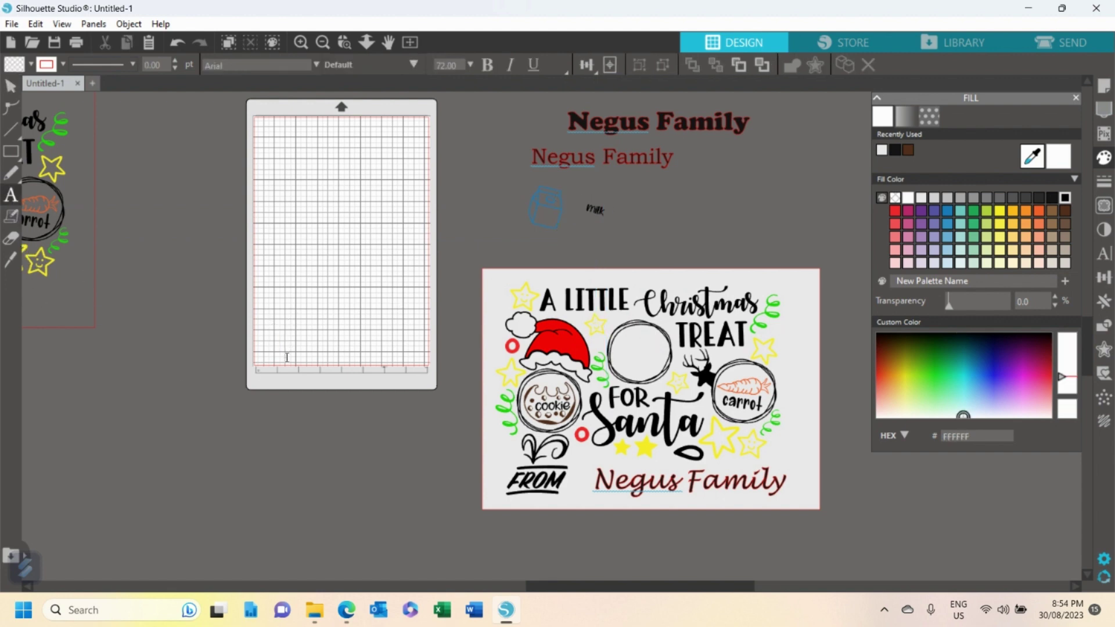
{"action": "left_click", "coordinate": [294, 421]}
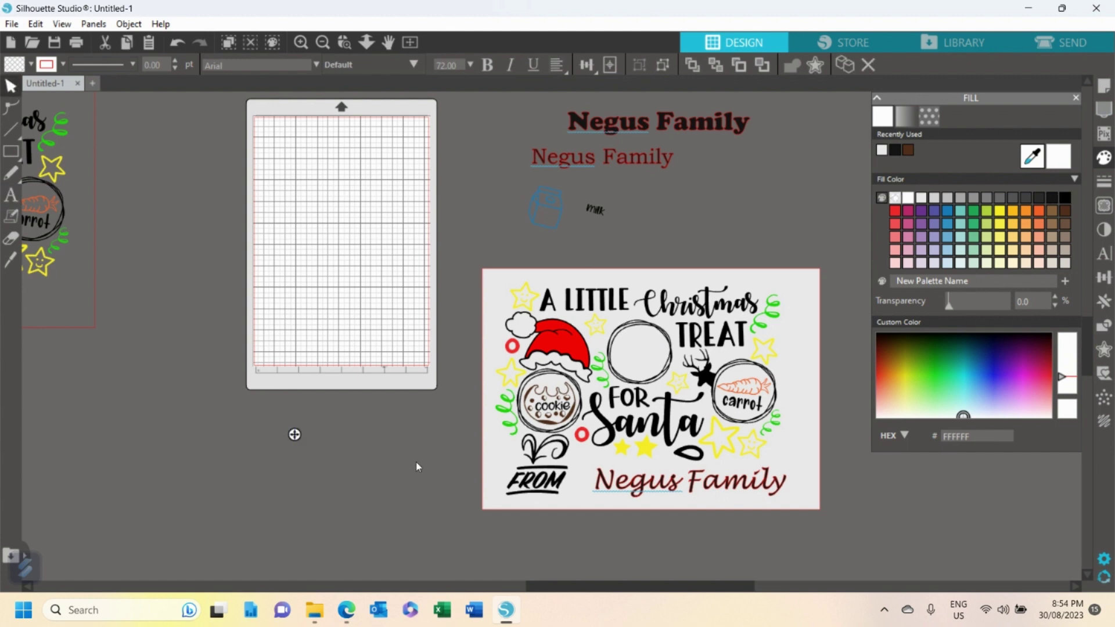
{"action": "type", "text": "Beer"}
{"action": "left_click", "coordinate": [324, 455]}
{"action": "left_click", "coordinate": [324, 431]}
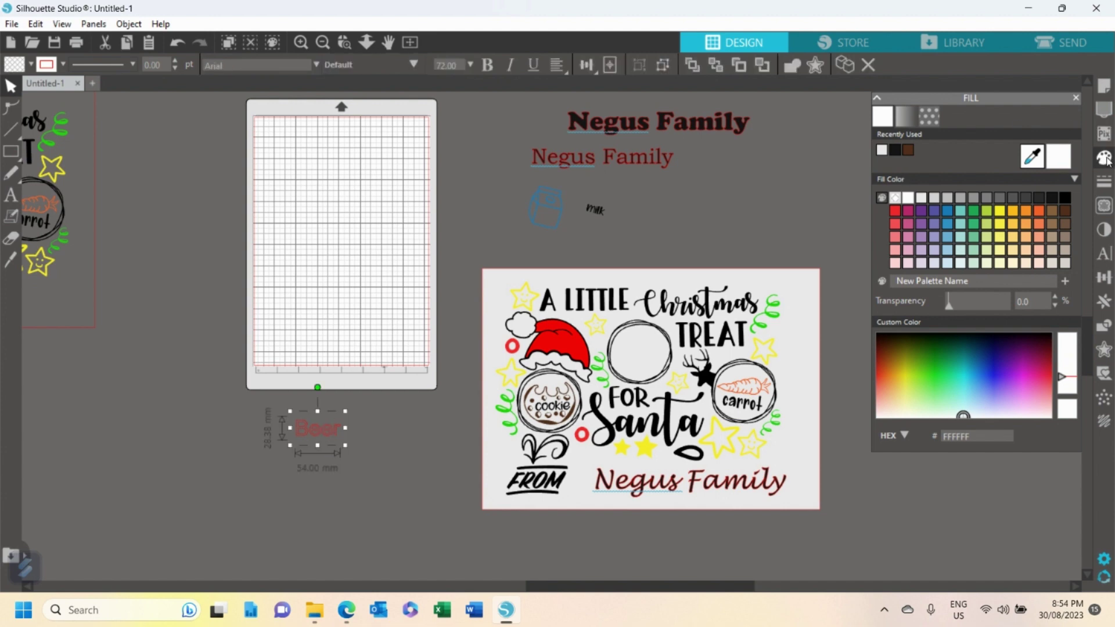
{"action": "left_click", "coordinate": [897, 149]}
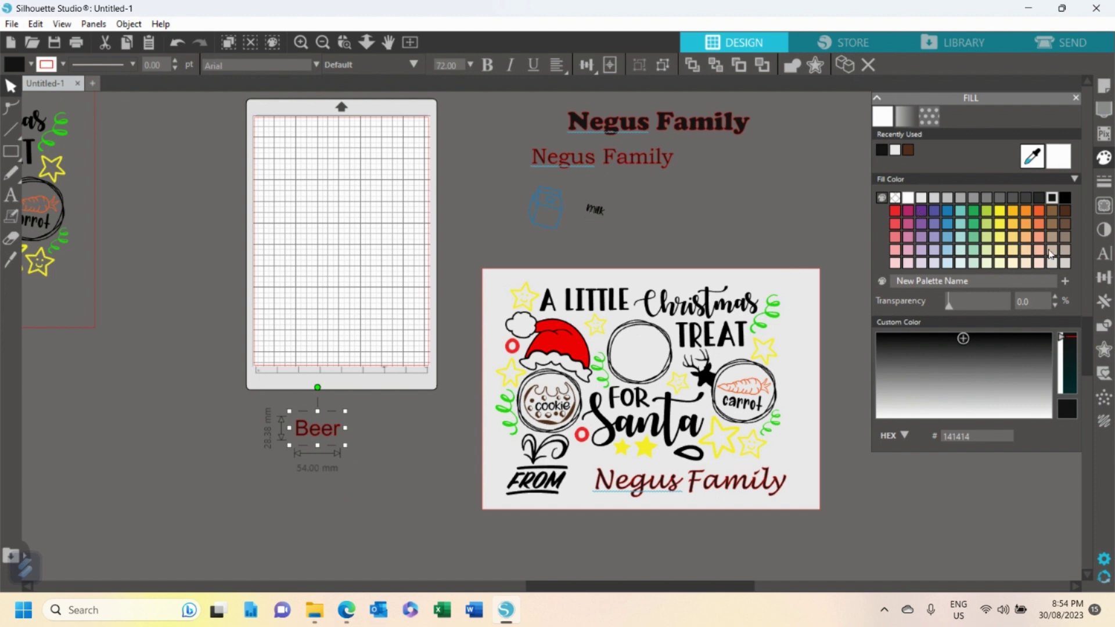
Set the Beer text to Cooper Black, place it in the emptied milk circle and shrink it to about 55 pt
{"action": "left_click", "coordinate": [1105, 260]}
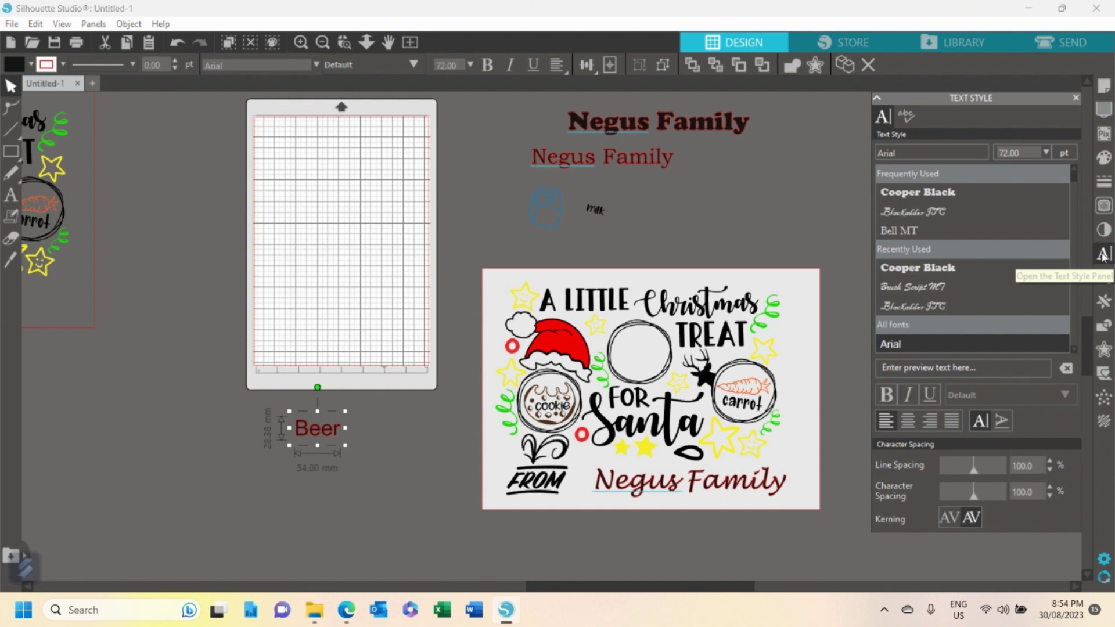
{"action": "left_click", "coordinate": [950, 194]}
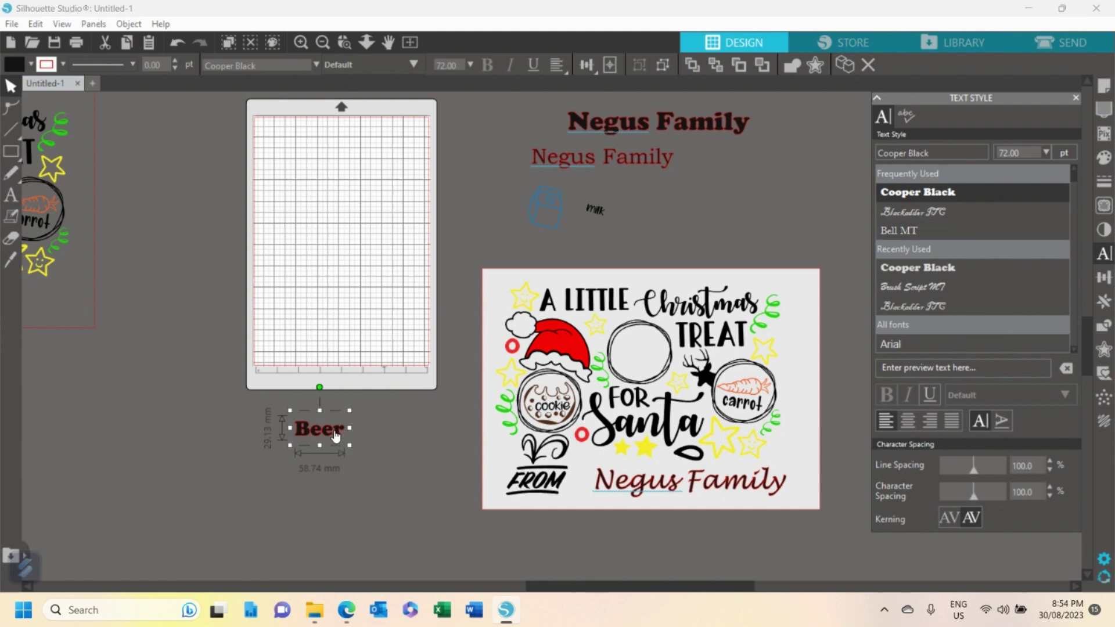
{"action": "left_click_drag", "start_coordinate": [337, 444], "coordinate": [648, 373]}
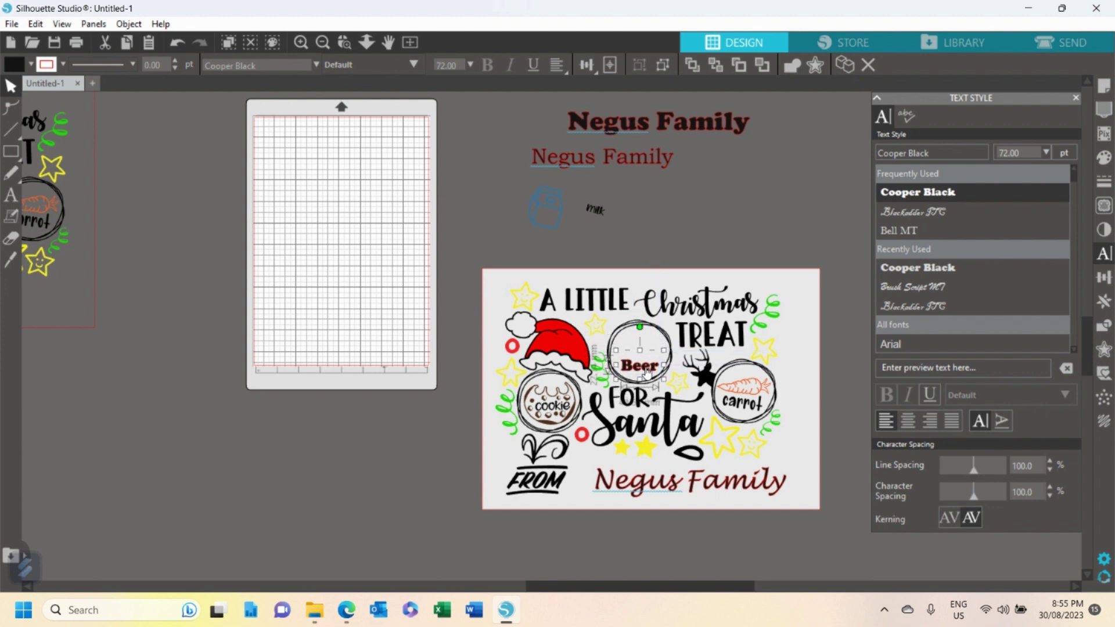
Try Arial, Arial Black, Arial Narrow, Arial Rounded MT Bold and Bahnschrift on the Beer text for a match with the carrot label
{"action": "left_click", "coordinate": [742, 410]}
{"action": "left_click", "coordinate": [744, 408]}
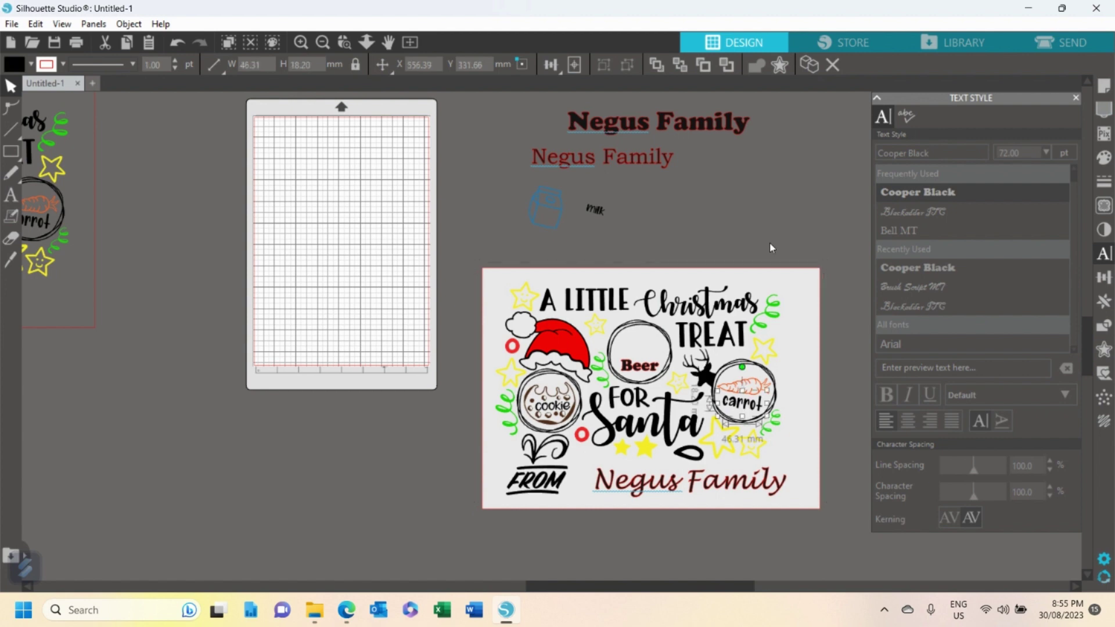
{"action": "left_click", "coordinate": [639, 371]}
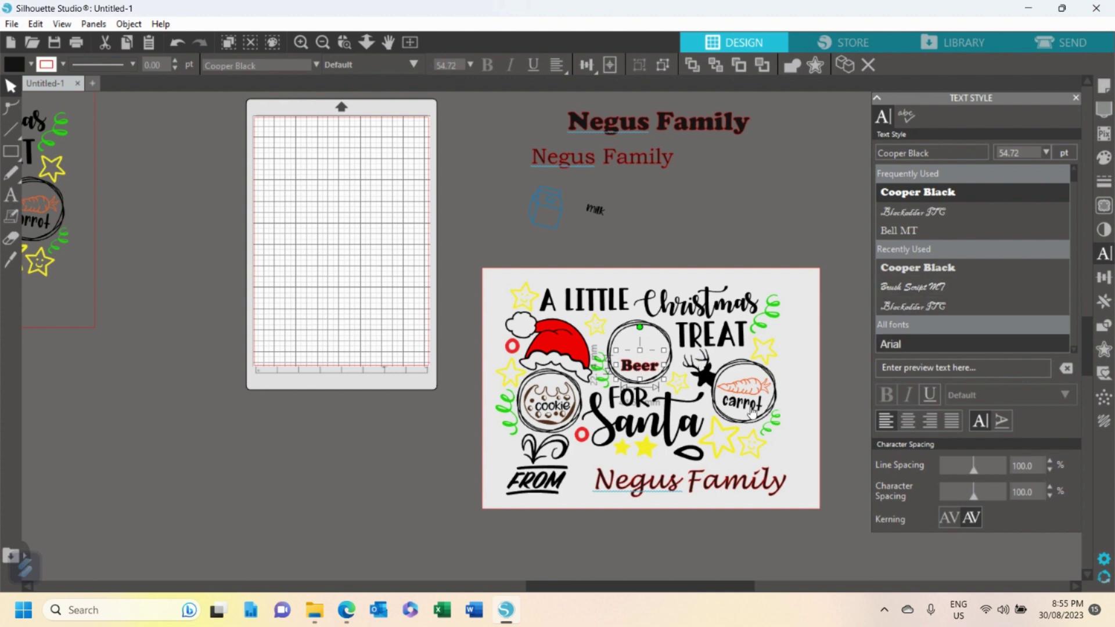
{"action": "scroll", "coordinate": [968, 304], "scroll_direction": "down", "scroll_amount": 1}
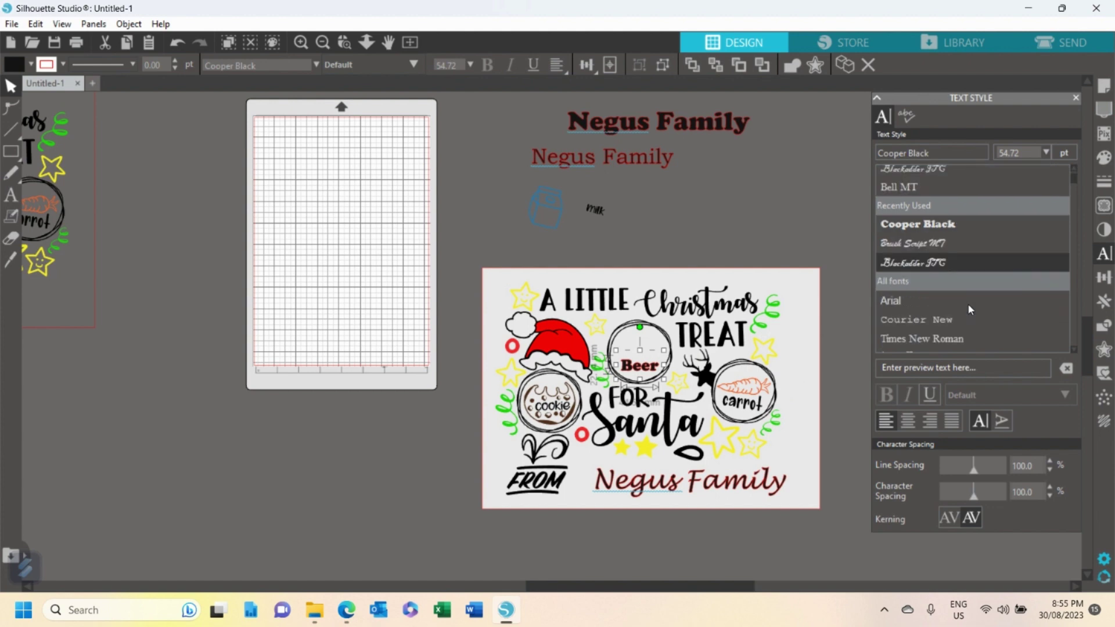
{"action": "left_click", "coordinate": [961, 302]}
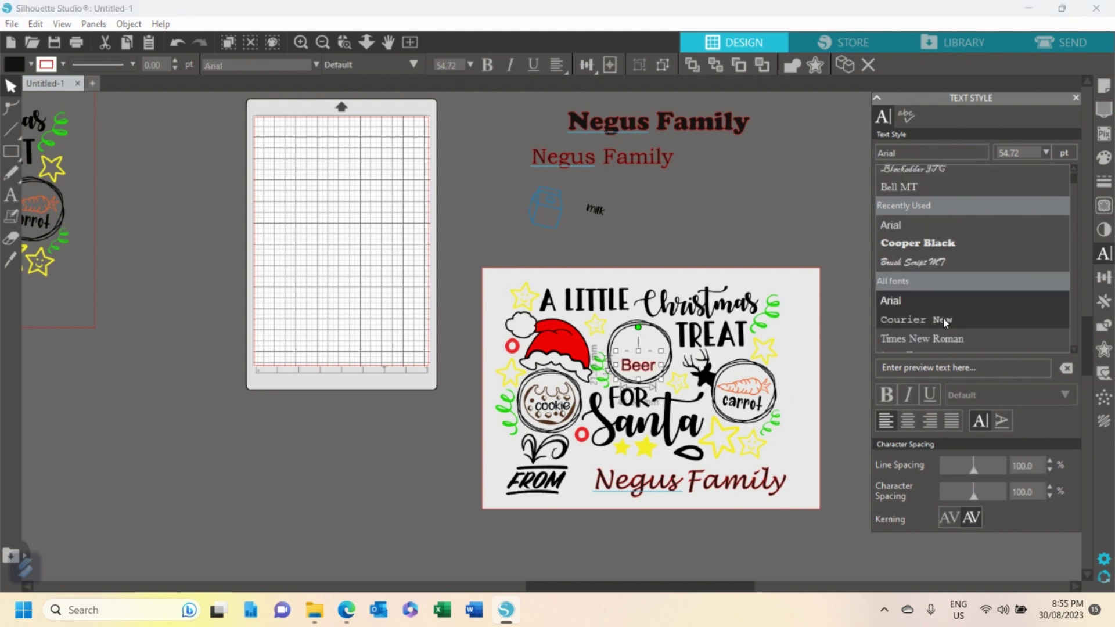
{"action": "scroll", "coordinate": [943, 319], "scroll_direction": "down", "scroll_amount": 2}
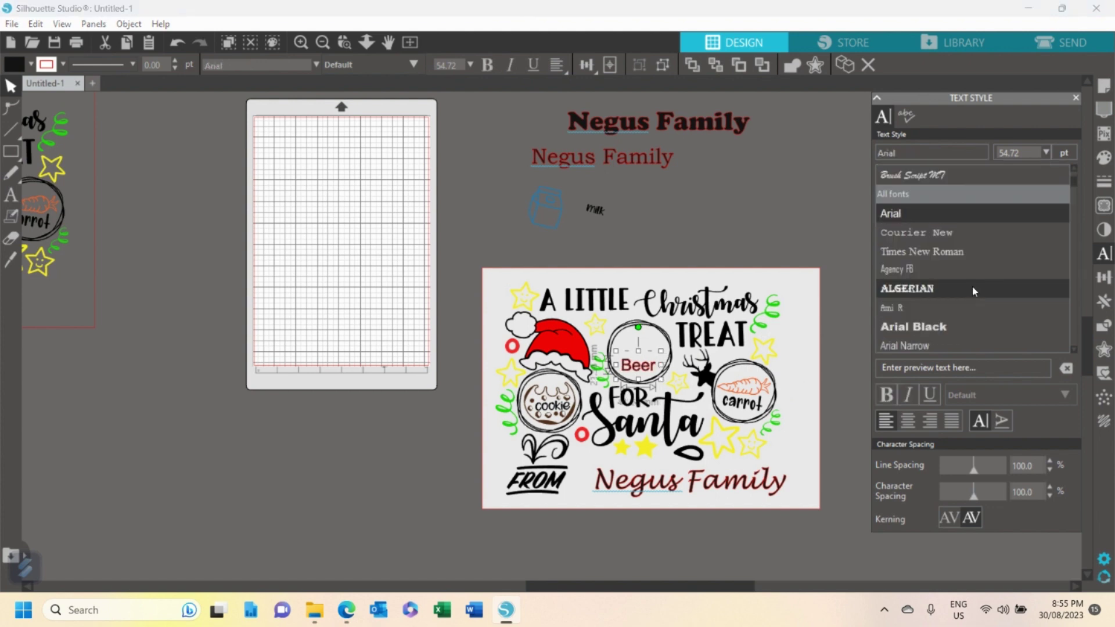
{"action": "left_click", "coordinate": [945, 331]}
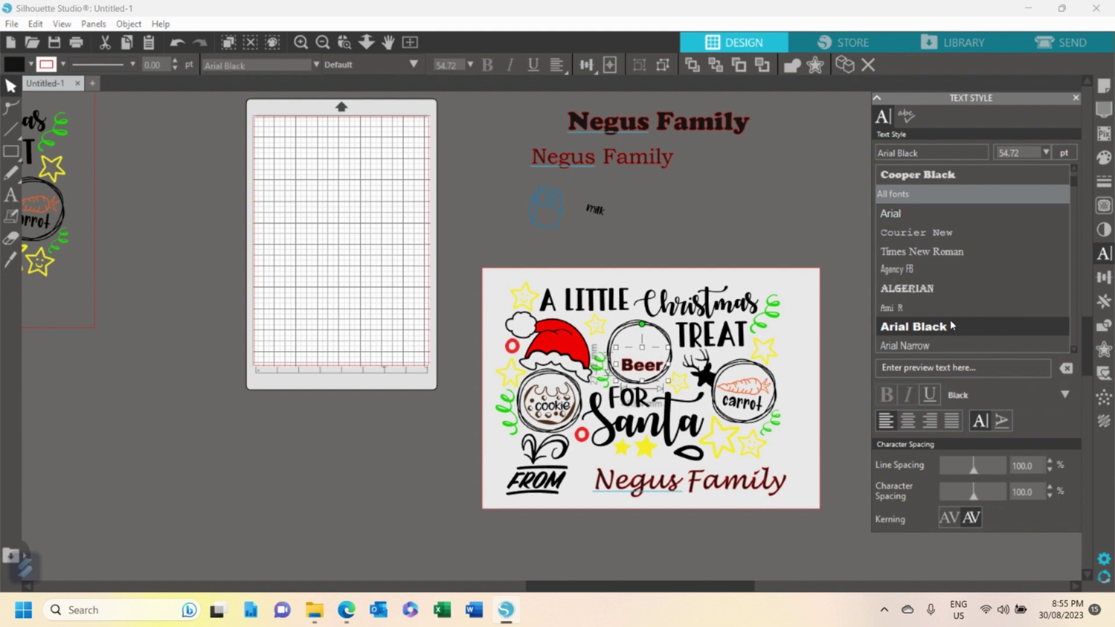
{"action": "scroll", "coordinate": [954, 320], "scroll_direction": "down", "scroll_amount": 1}
{"action": "left_click", "coordinate": [956, 304]}
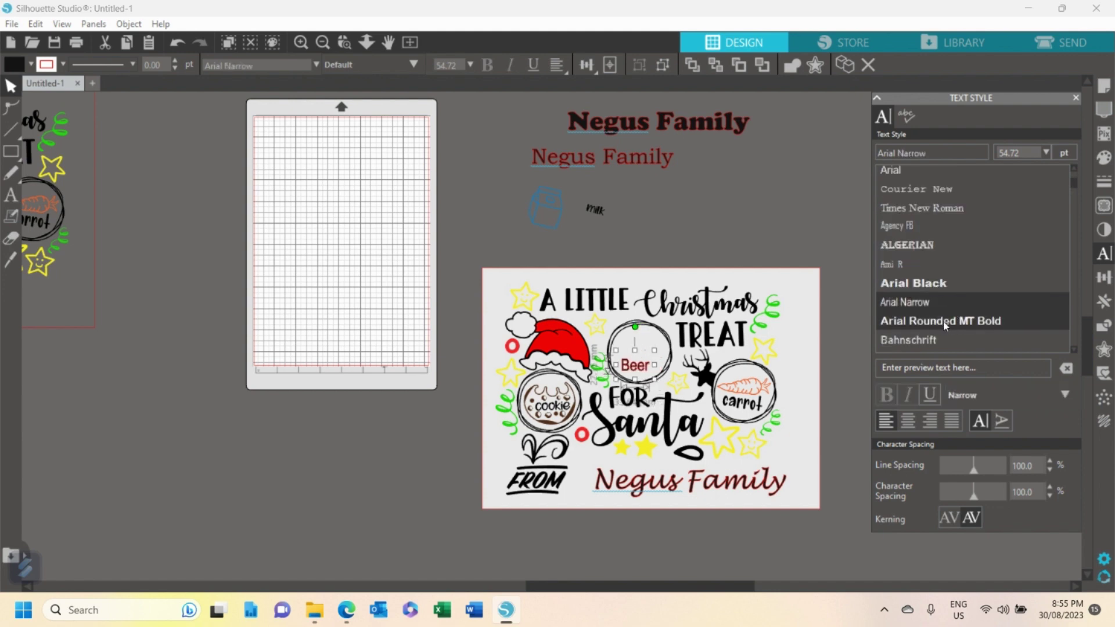
{"action": "left_click", "coordinate": [944, 322]}
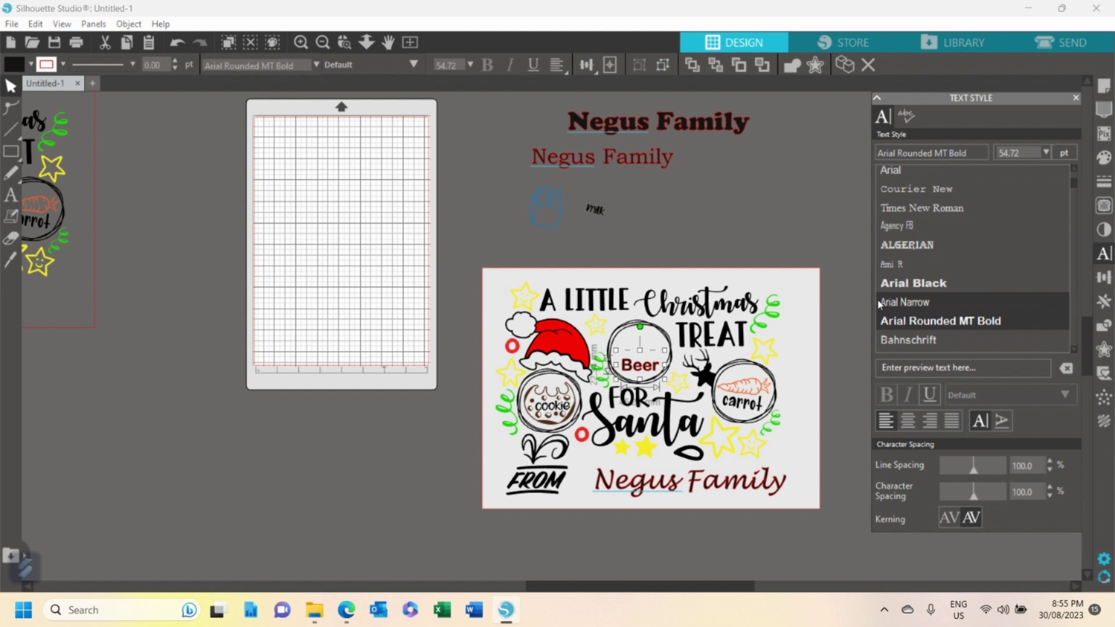
{"action": "left_click", "coordinate": [898, 344]}
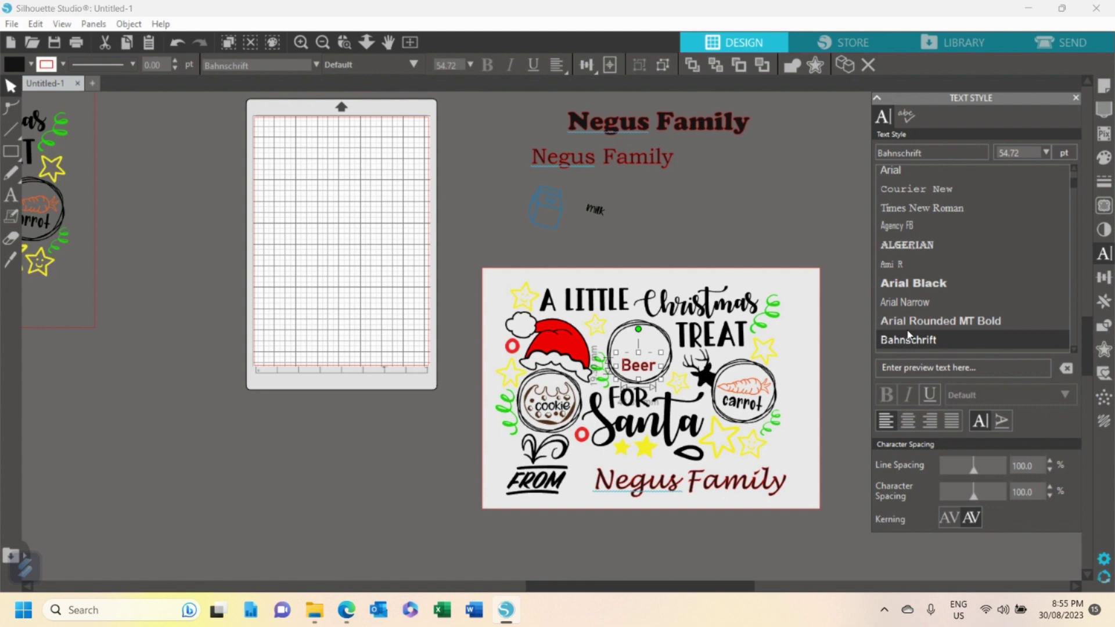
Try Baskerville Old Face, Bauhaus 93, Bell MT, Berlin Sans FB and Bernard MT Condensed on the Beer text
{"action": "scroll", "coordinate": [906, 340], "scroll_direction": "down", "scroll_amount": 3}
{"action": "left_click", "coordinate": [928, 278]}
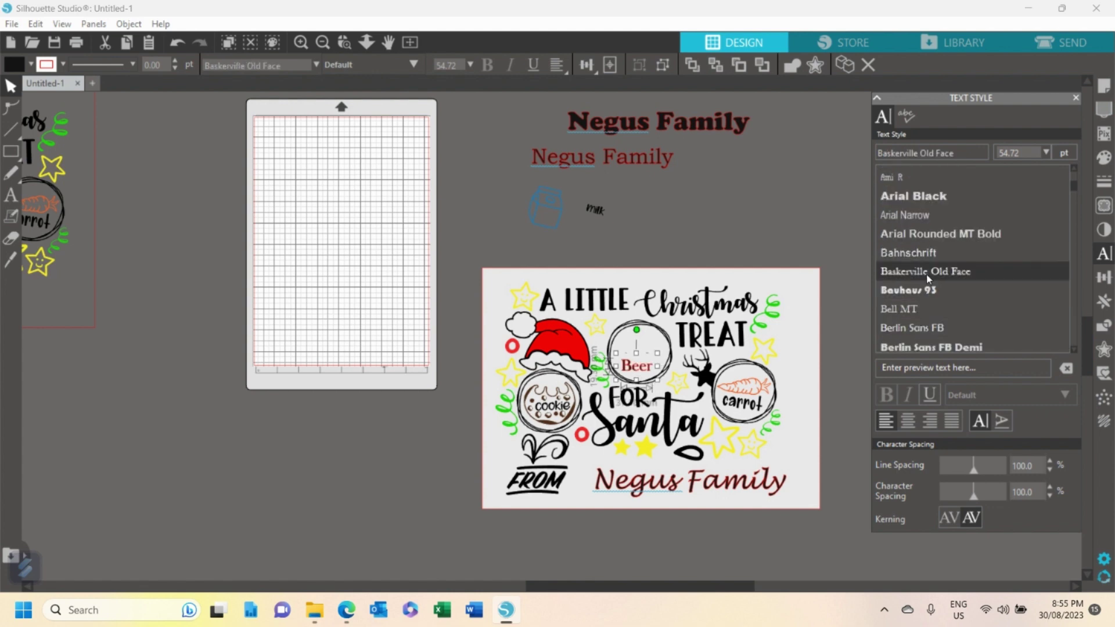
{"action": "left_click", "coordinate": [929, 288]}
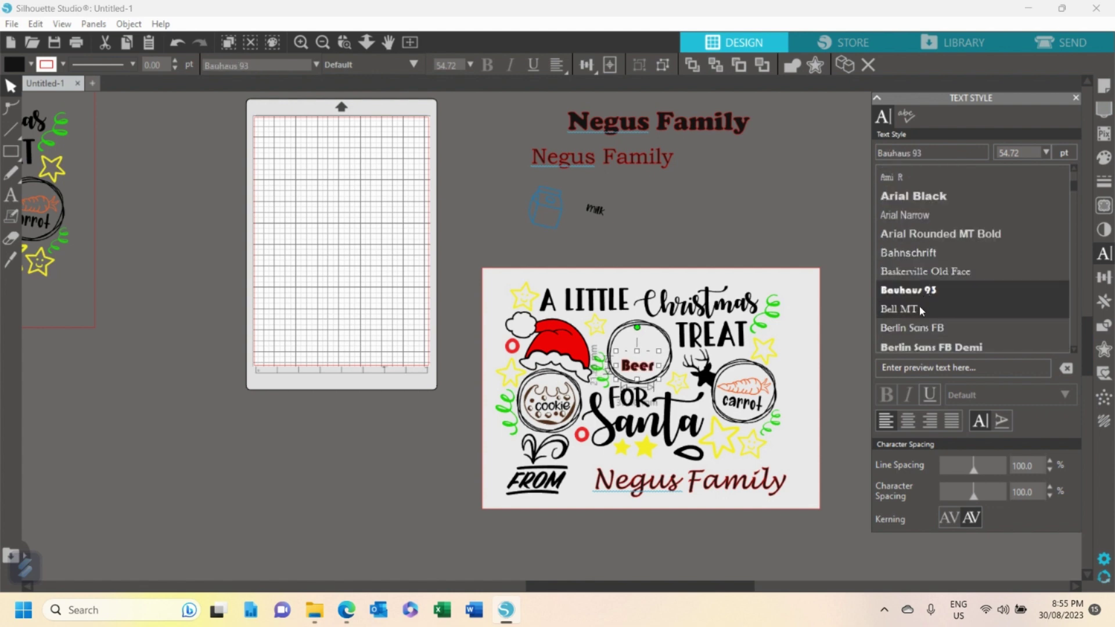
{"action": "left_click", "coordinate": [919, 308]}
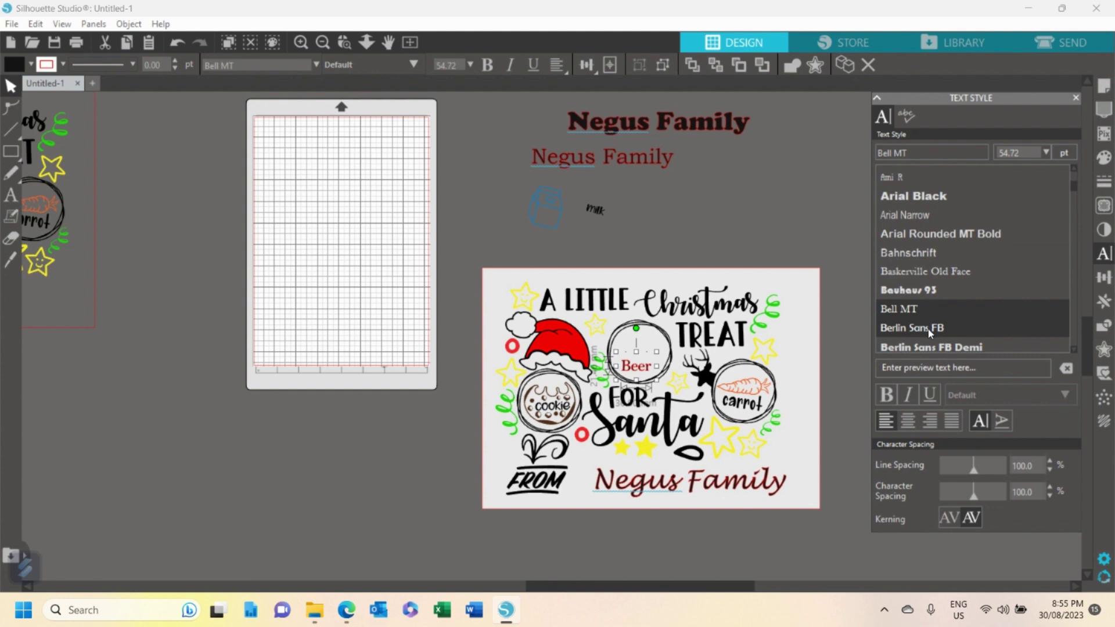
{"action": "left_click", "coordinate": [929, 334]}
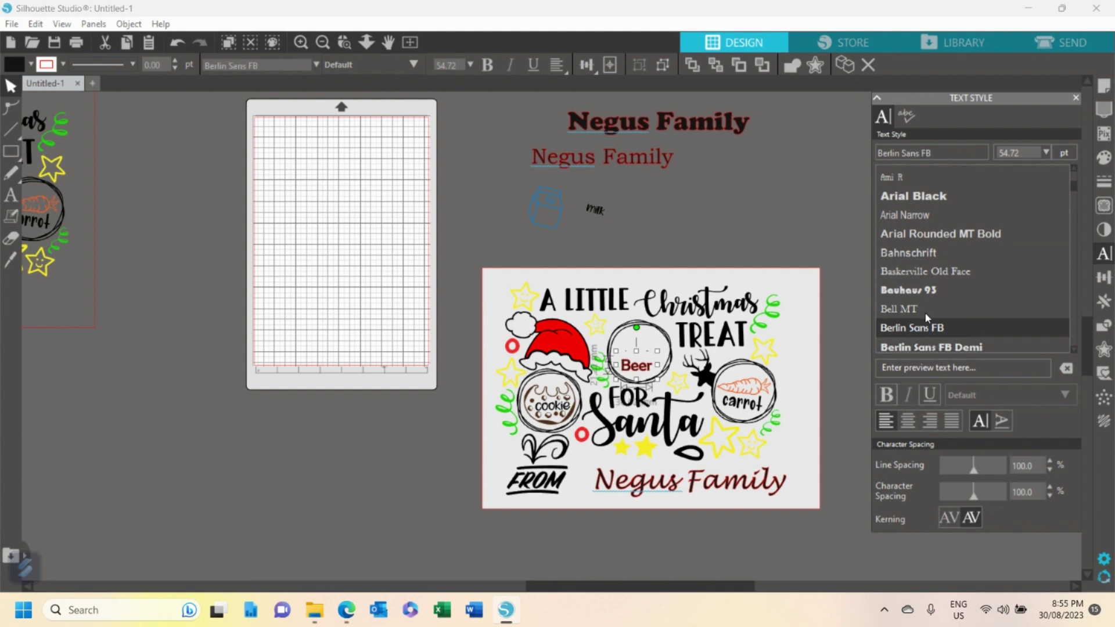
{"action": "scroll", "coordinate": [926, 299], "scroll_direction": "down", "scroll_amount": 1}
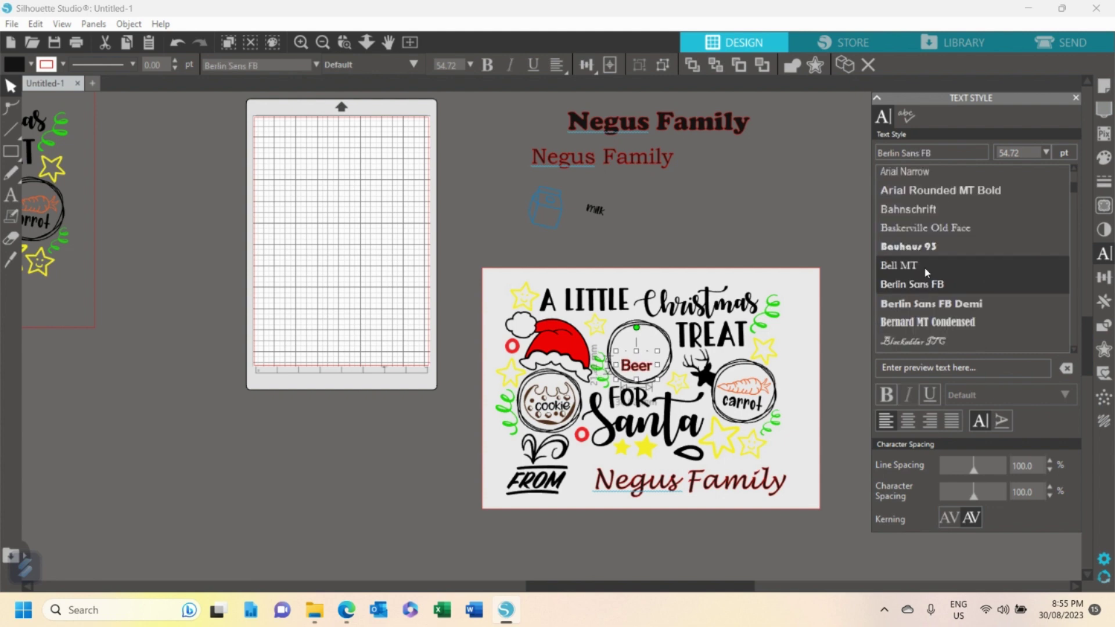
{"action": "left_click", "coordinate": [924, 266]}
{"action": "left_click", "coordinate": [926, 293]}
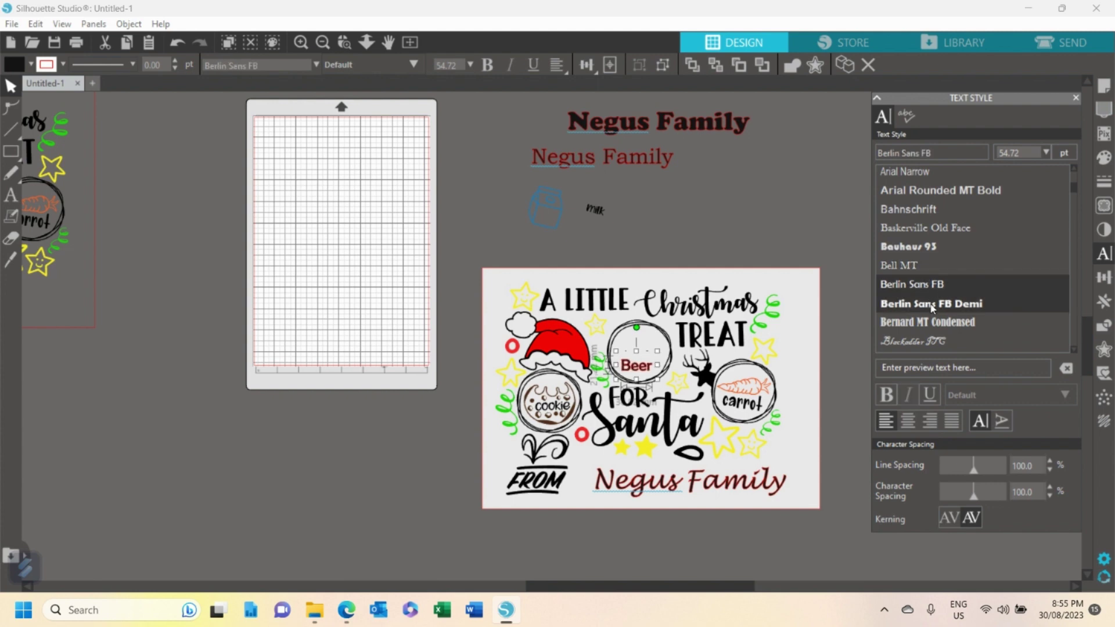
{"action": "left_click", "coordinate": [931, 306]}
{"action": "left_click", "coordinate": [933, 322]}
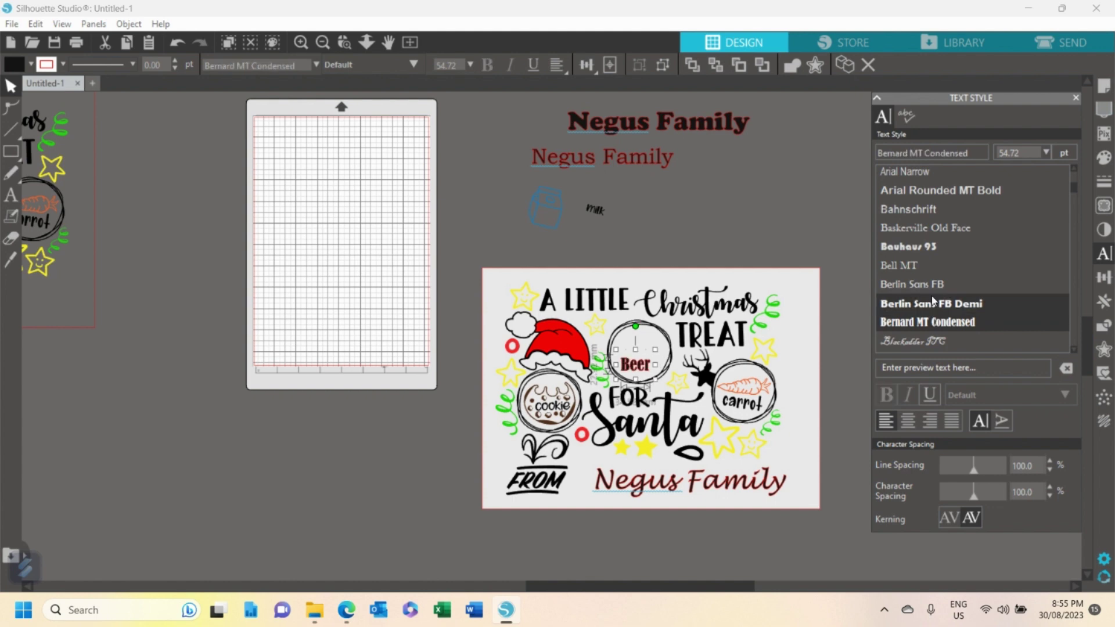
Try Blackadder ITC, Bodoni MT Black and Bodoni MT Condensed on the Beer text
{"action": "scroll", "coordinate": [932, 299], "scroll_direction": "down", "scroll_amount": 2}
{"action": "left_click", "coordinate": [930, 256]}
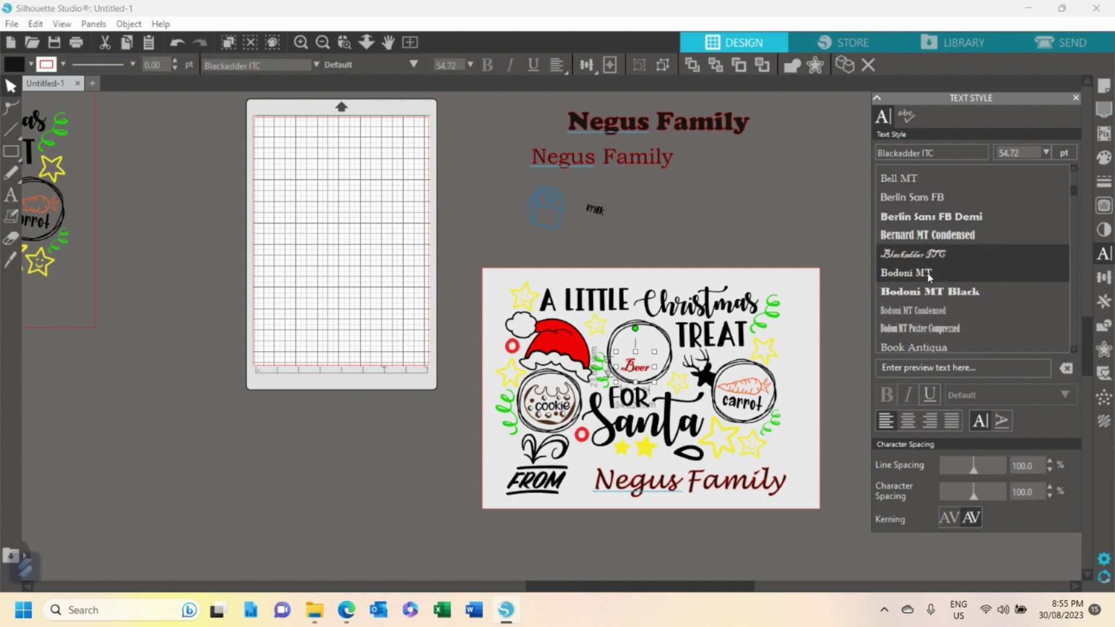
{"action": "left_click", "coordinate": [931, 282]}
{"action": "left_click", "coordinate": [937, 295]}
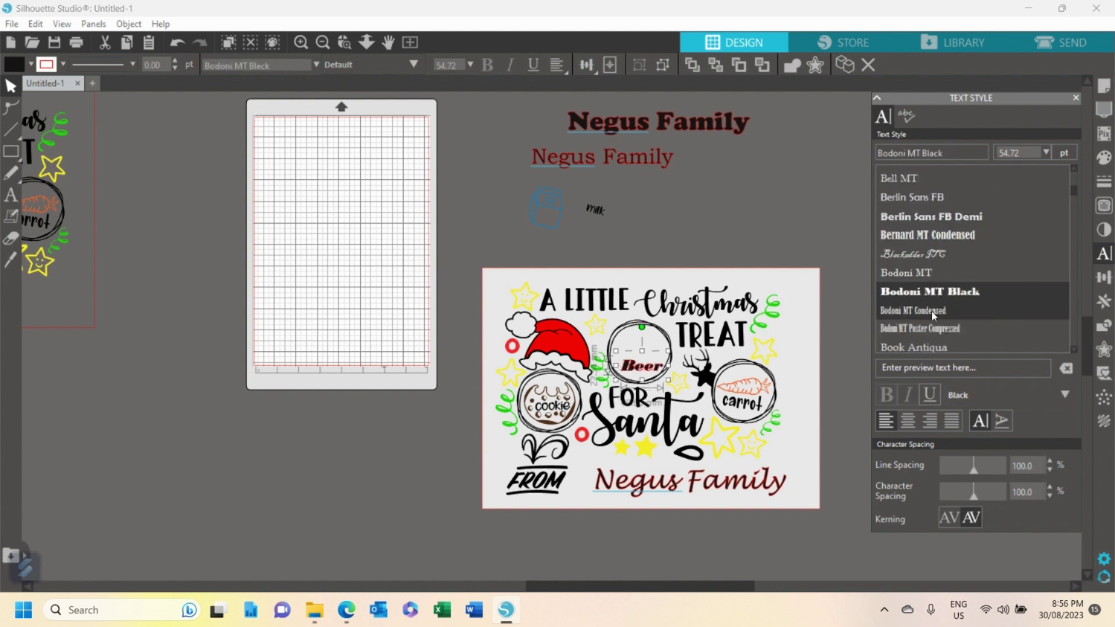
{"action": "left_click", "coordinate": [933, 312]}
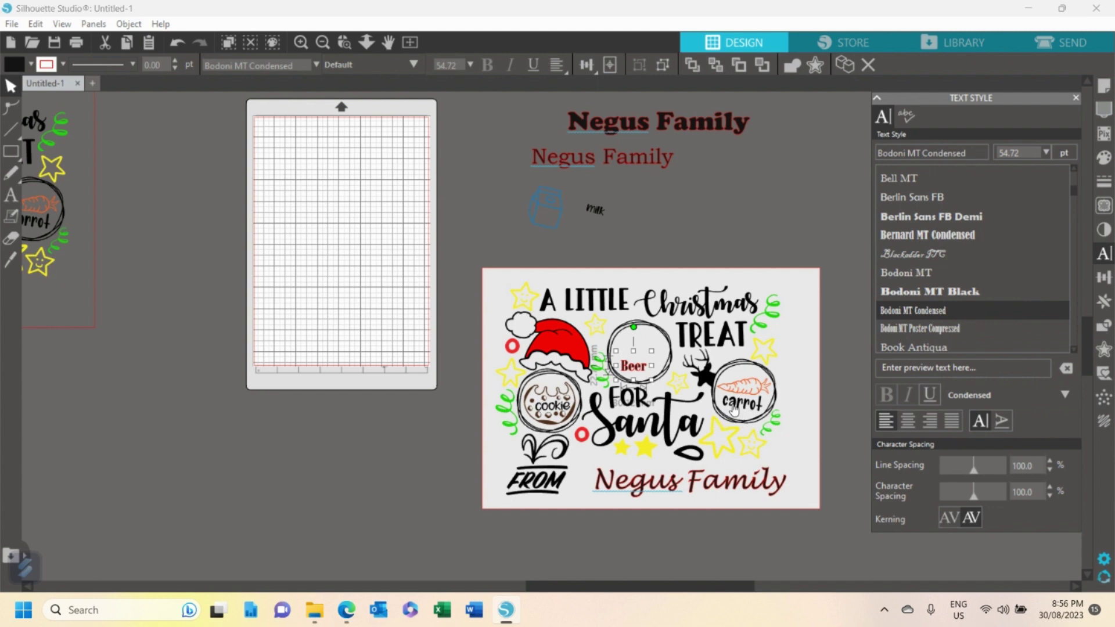
{"action": "left_click", "coordinate": [918, 328]}
Try Book Antiqua, Bookman Old Style, Bradley Hand ITC, Britannic Bold, Broadway and Brush Script MT on the Beer text
{"action": "scroll", "coordinate": [953, 287], "scroll_direction": "down", "scroll_amount": 1}
{"action": "scroll", "coordinate": [953, 288], "scroll_direction": "down", "scroll_amount": 1}
{"action": "left_click", "coordinate": [920, 267]}
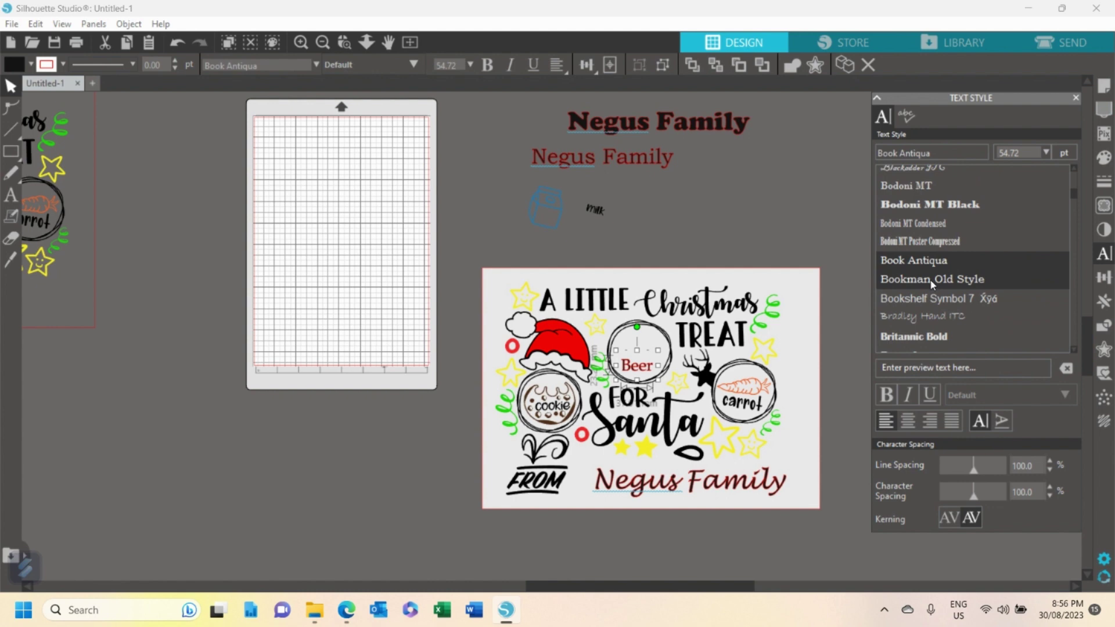
{"action": "left_click", "coordinate": [932, 281]}
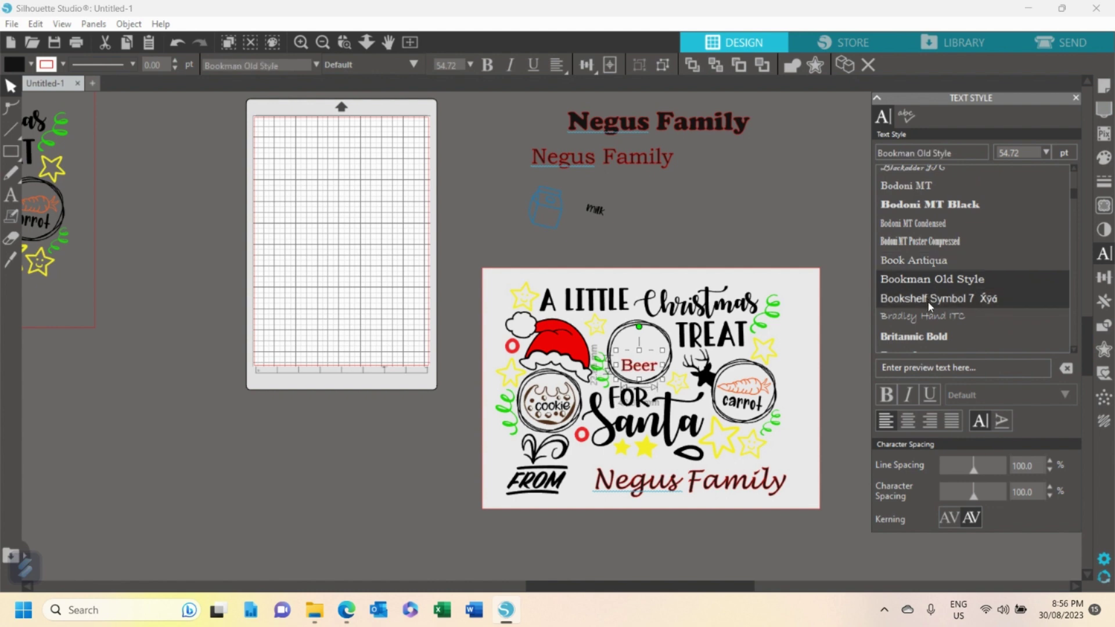
{"action": "left_click", "coordinate": [930, 303]}
{"action": "left_click", "coordinate": [932, 314]}
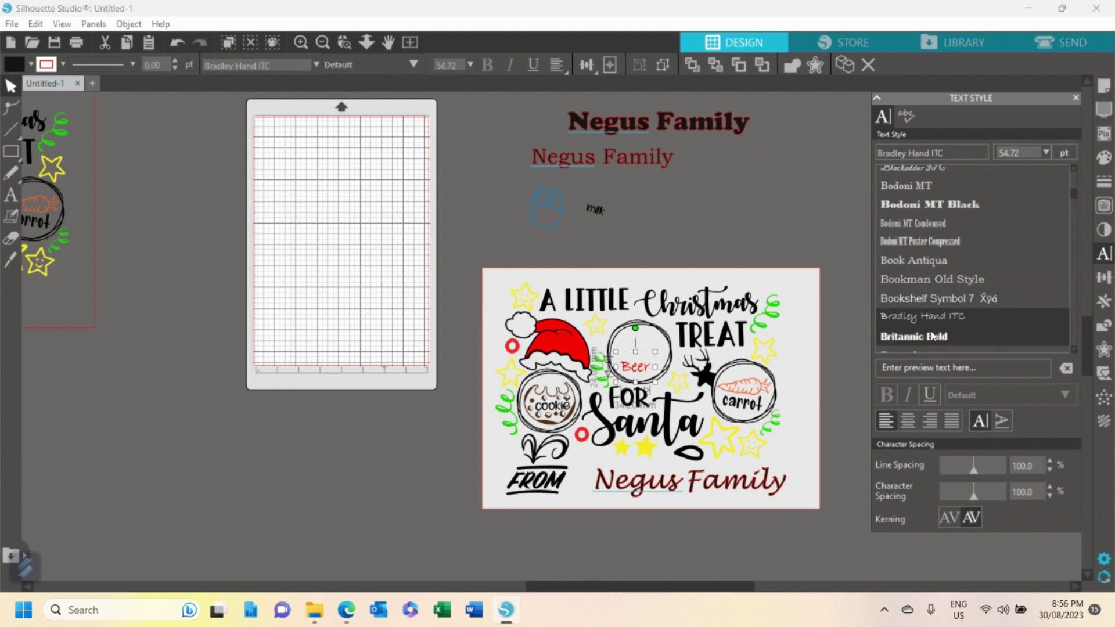
{"action": "left_click", "coordinate": [934, 337]}
{"action": "scroll", "coordinate": [934, 337], "scroll_direction": "down", "scroll_amount": 1}
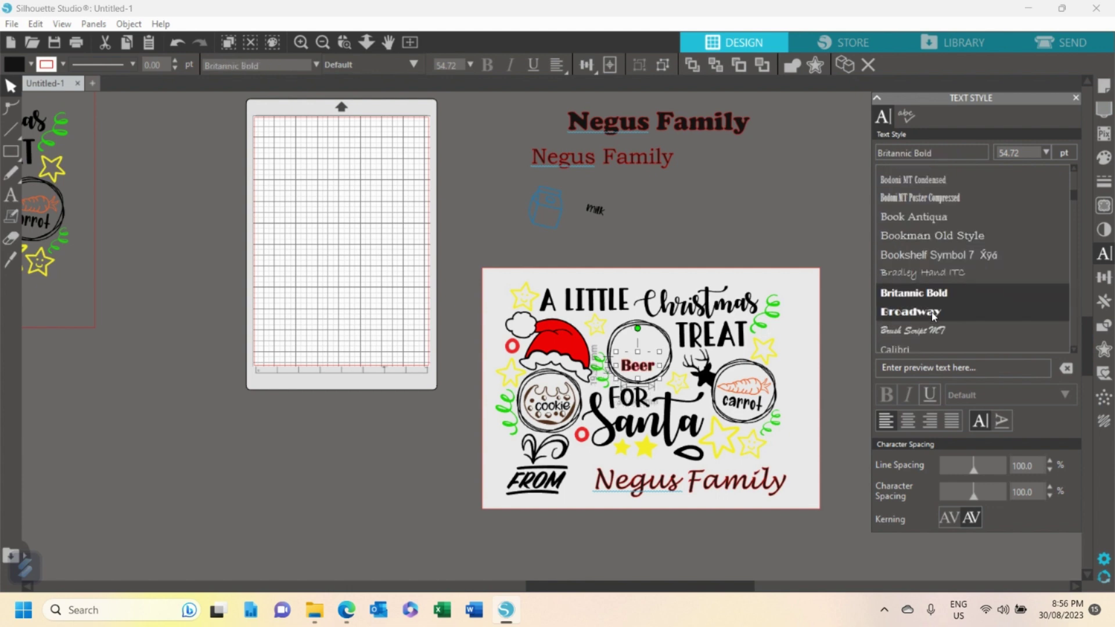
{"action": "left_click", "coordinate": [934, 315]}
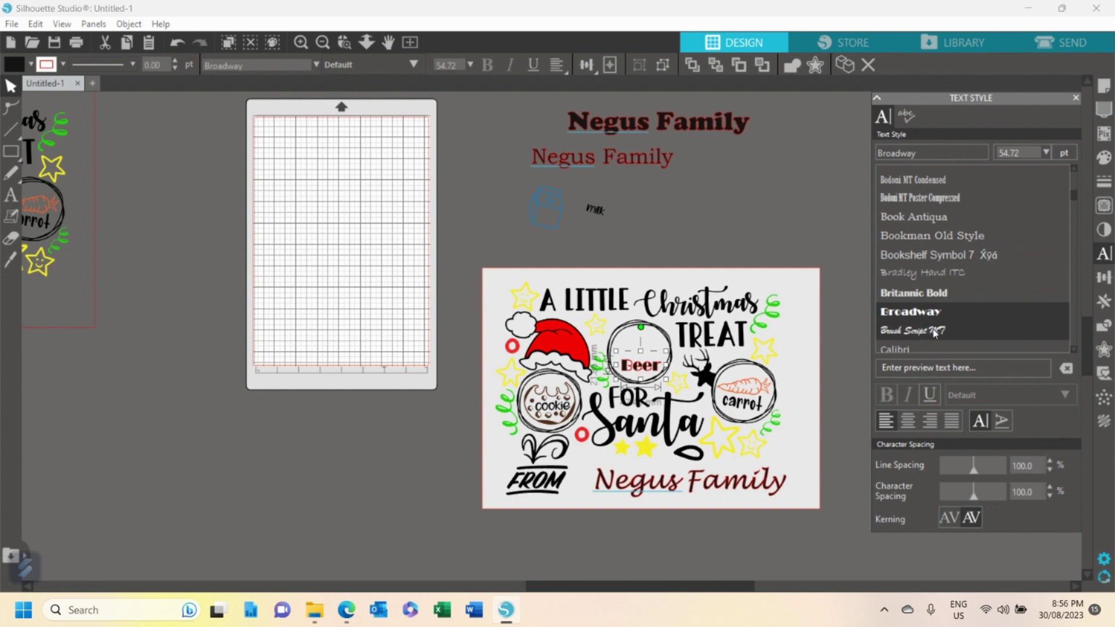
{"action": "left_click", "coordinate": [935, 331]}
Set the Beer text to Cambria and change its red outline to the recently used near-black colour
{"action": "scroll", "coordinate": [938, 291], "scroll_direction": "down", "scroll_amount": 3}
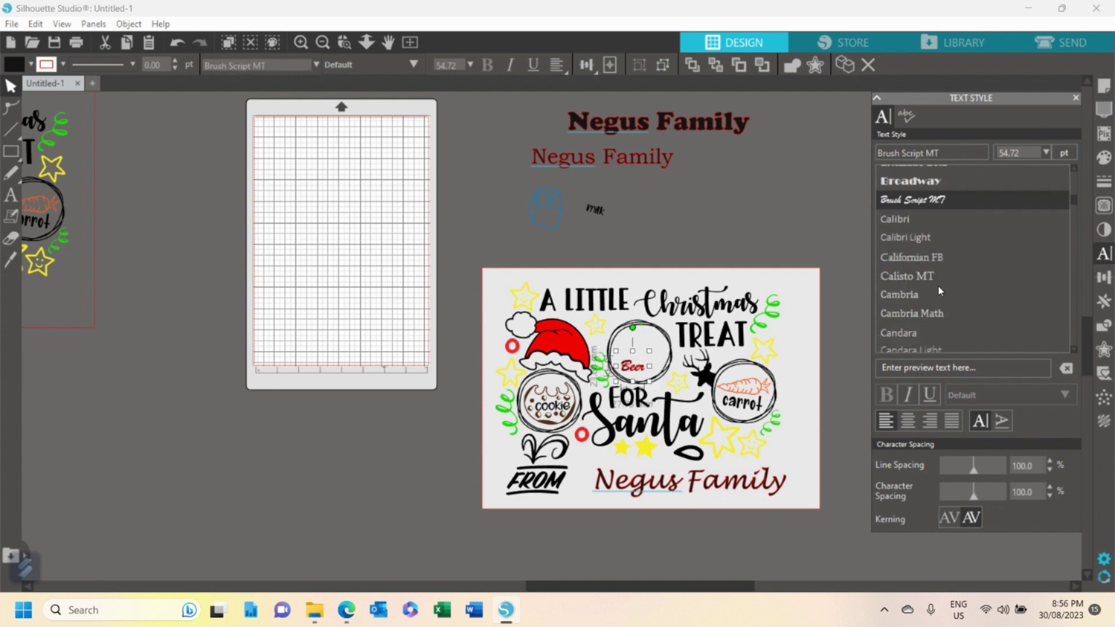
{"action": "left_click", "coordinate": [920, 232]}
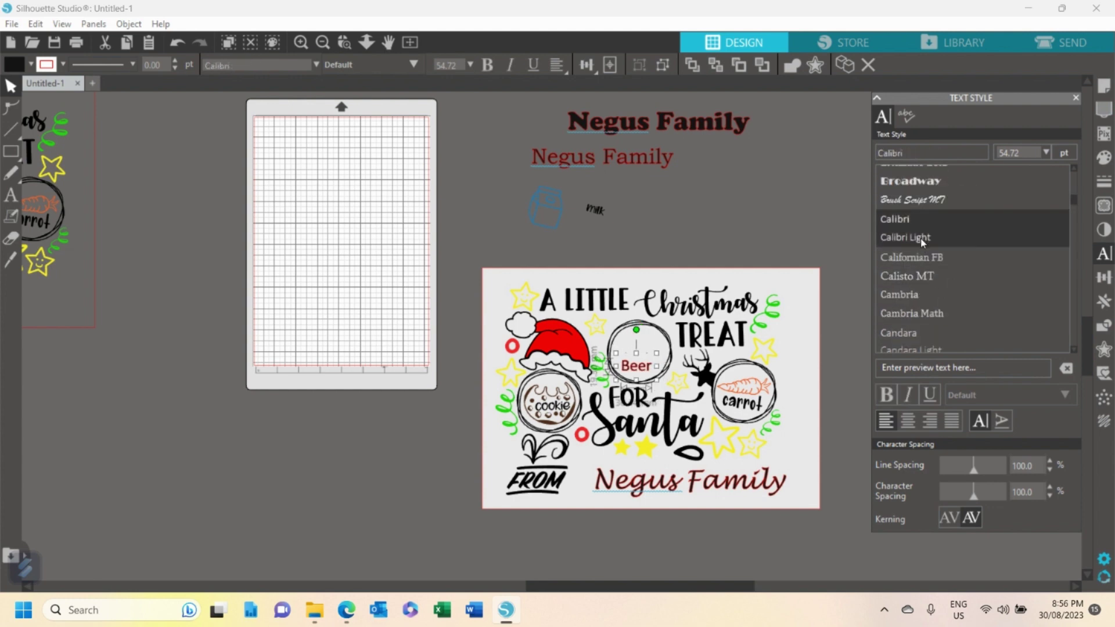
{"action": "left_click", "coordinate": [924, 277]}
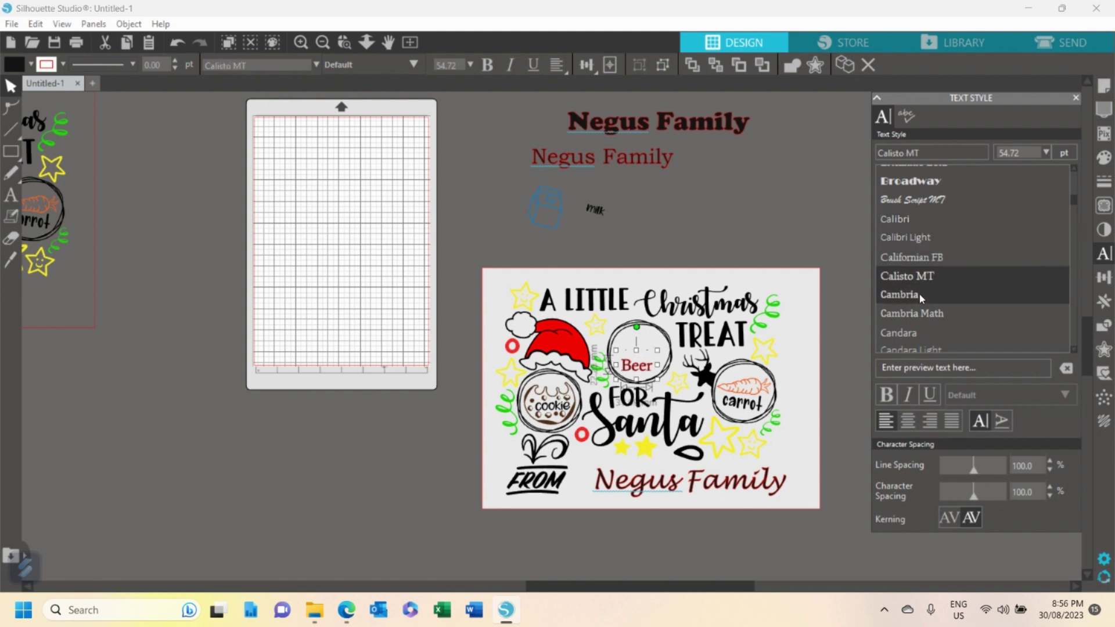
{"action": "left_click", "coordinate": [922, 297]}
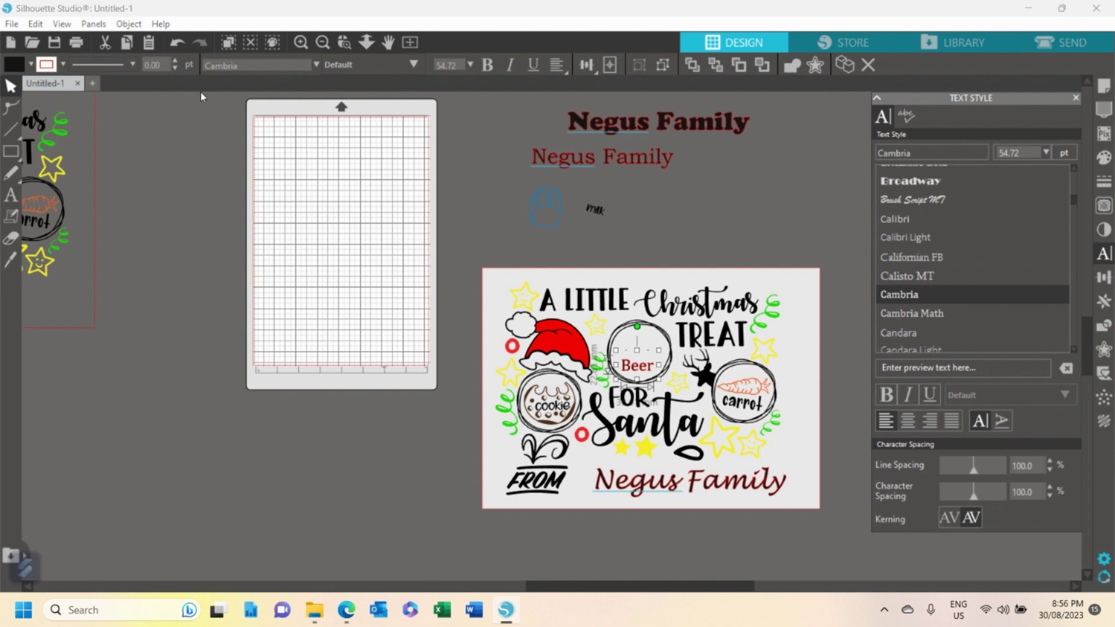
{"action": "left_click", "coordinate": [64, 68]}
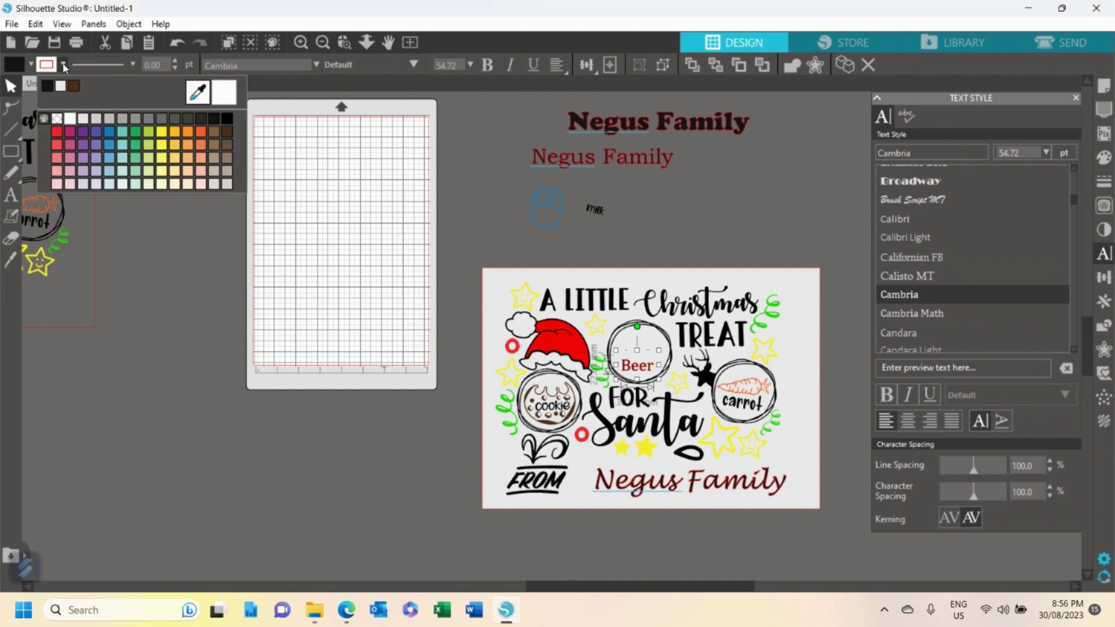
{"action": "left_click", "coordinate": [49, 87]}
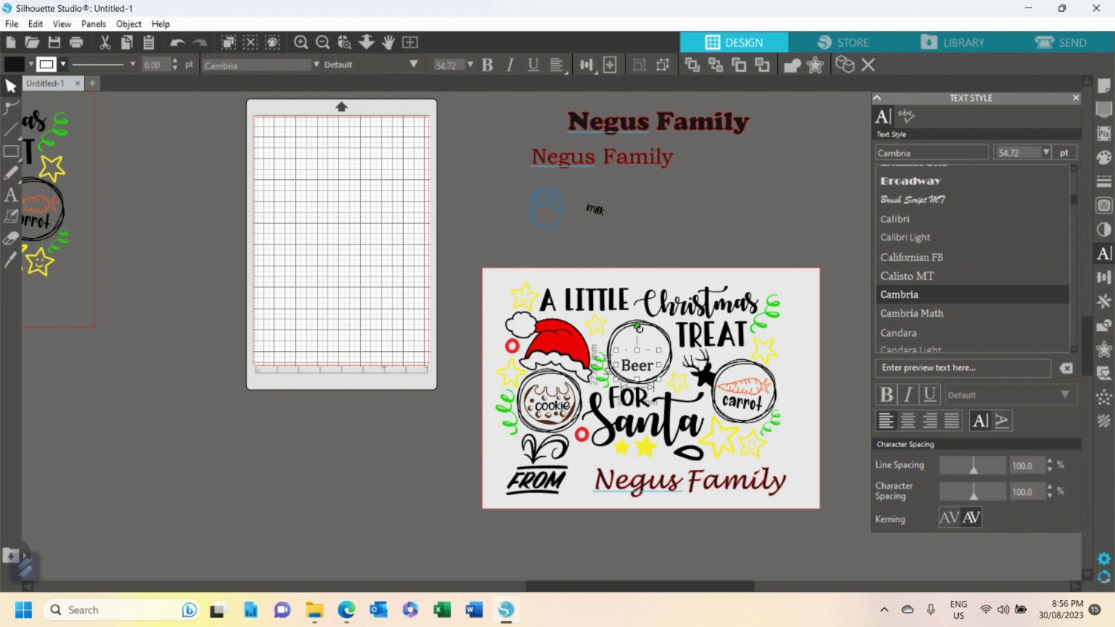
Rotate the Beer text slightly clockwise and nudge it left inside the lower part of its circle
{"action": "left_click_drag", "start_coordinate": [638, 327], "coordinate": [652, 329]}
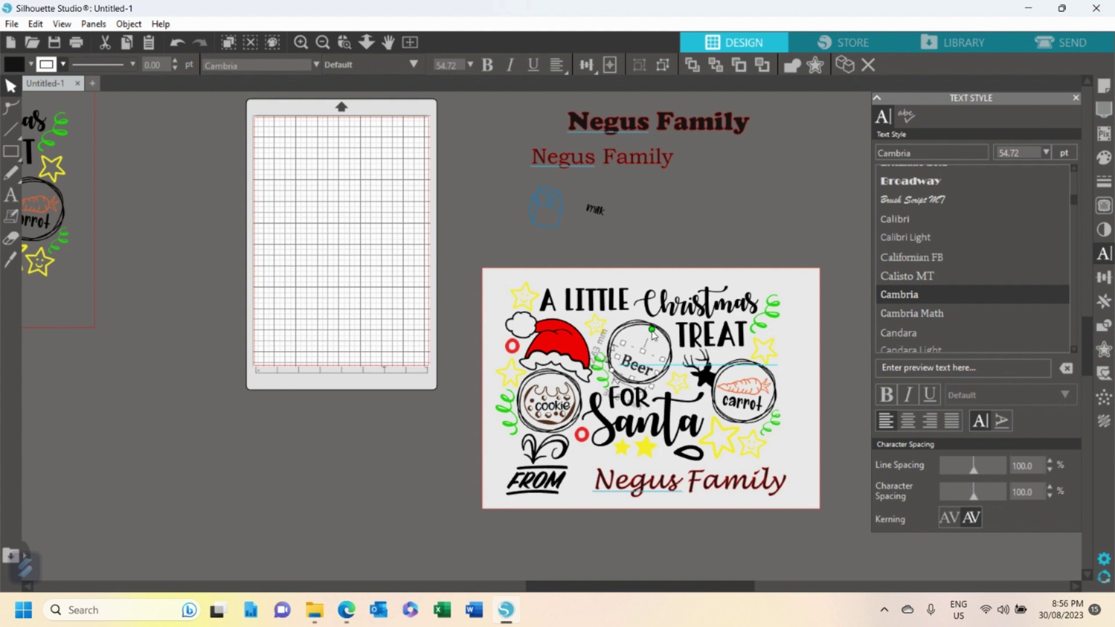
{"action": "left_click_drag", "start_coordinate": [632, 367], "coordinate": [625, 368]}
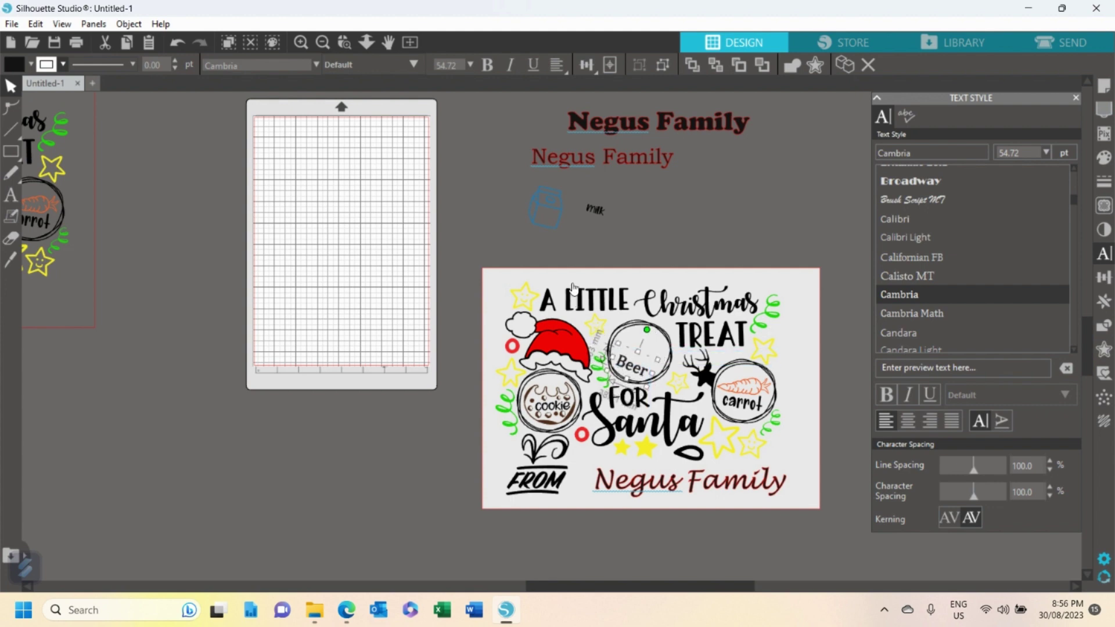
{"action": "left_click", "coordinate": [505, 241]}
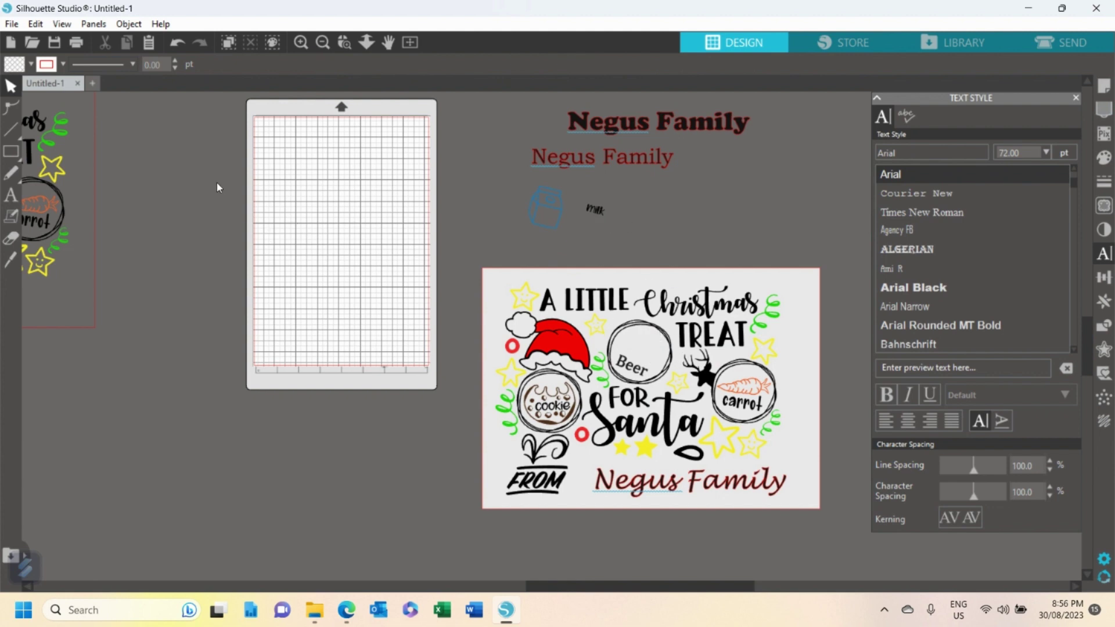
{"action": "mouse_move", "coordinate": [347, 612]}
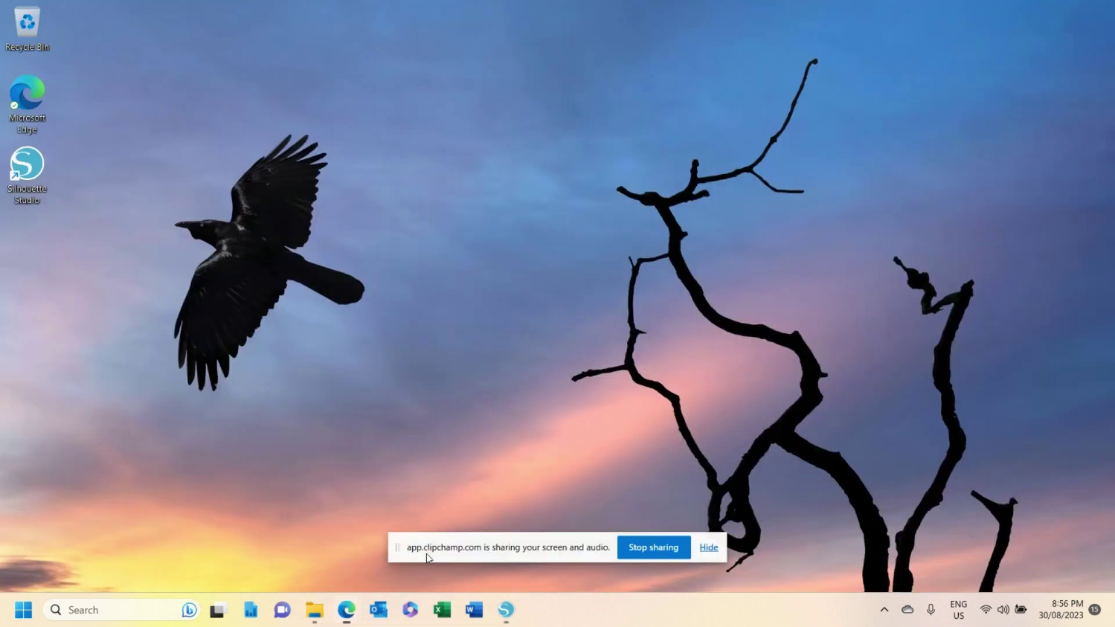
{"action": "left_click", "coordinate": [426, 555]}
{"action": "left_click", "coordinate": [392, 559]}
{"action": "mouse_move", "coordinate": [347, 610]}
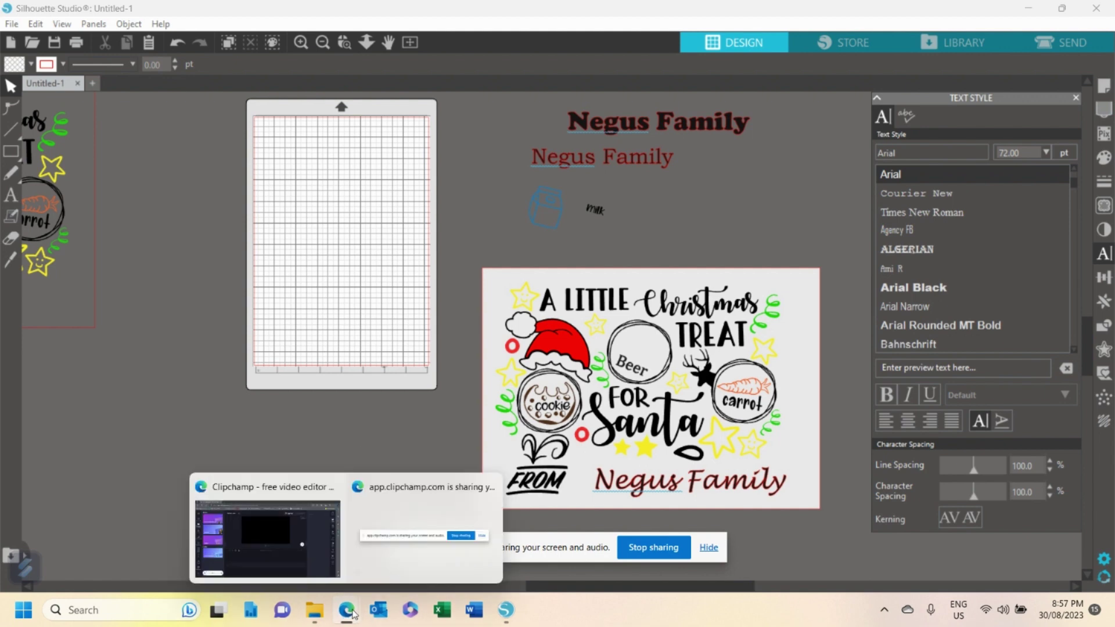
Switch to the Edge browser, open Creative Fabrica in a new tab and search its designs for beer
{"action": "left_click", "coordinate": [264, 532]}
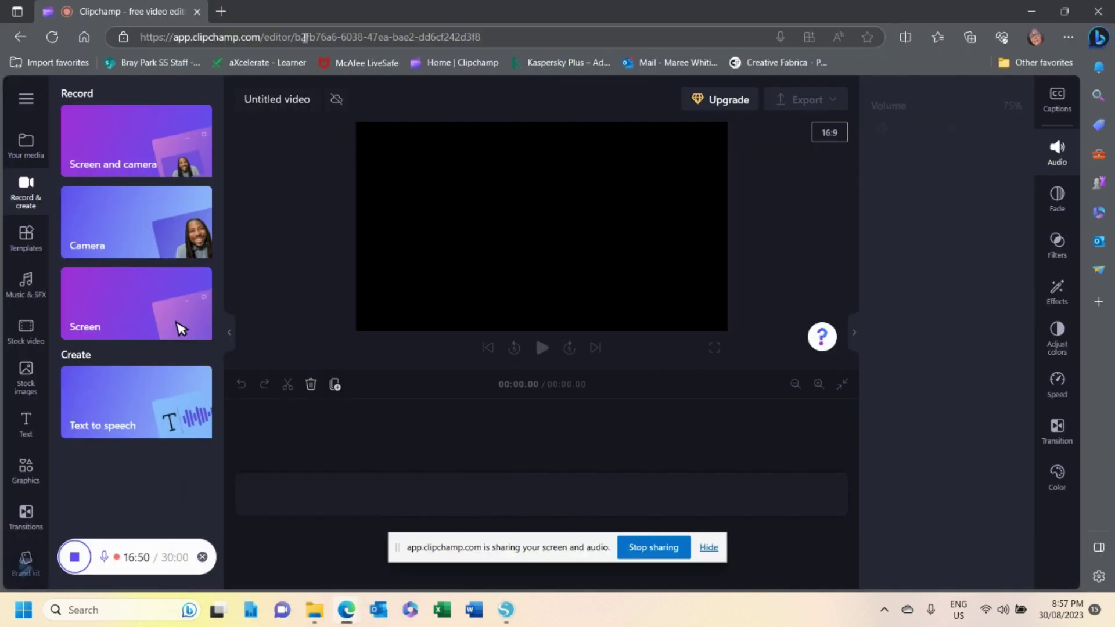
{"action": "left_click", "coordinate": [221, 11]}
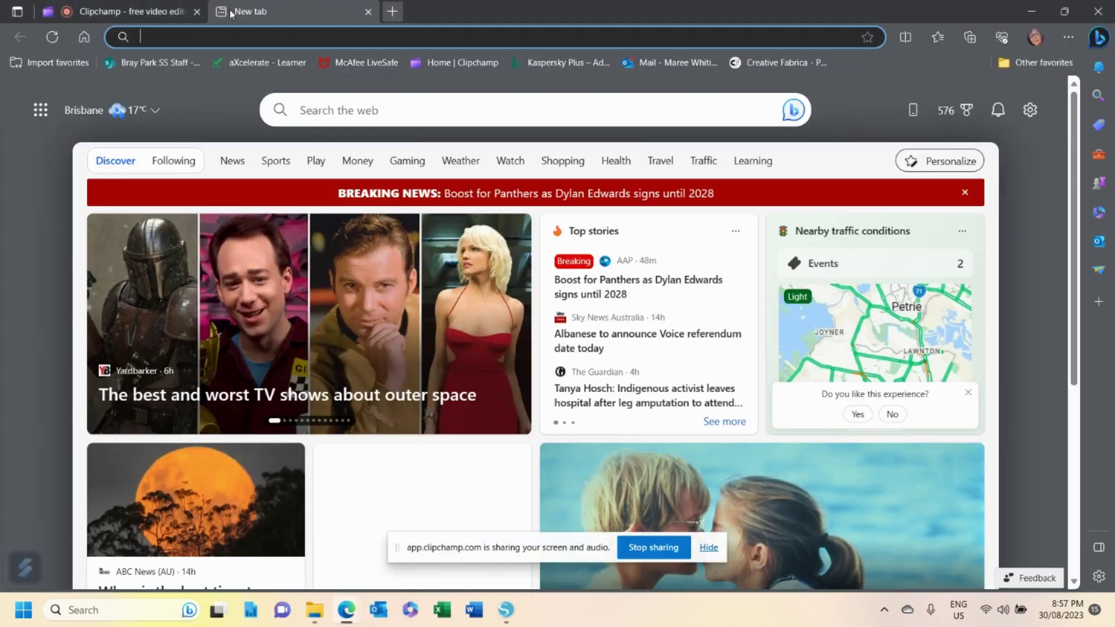
{"action": "left_click", "coordinate": [796, 64]}
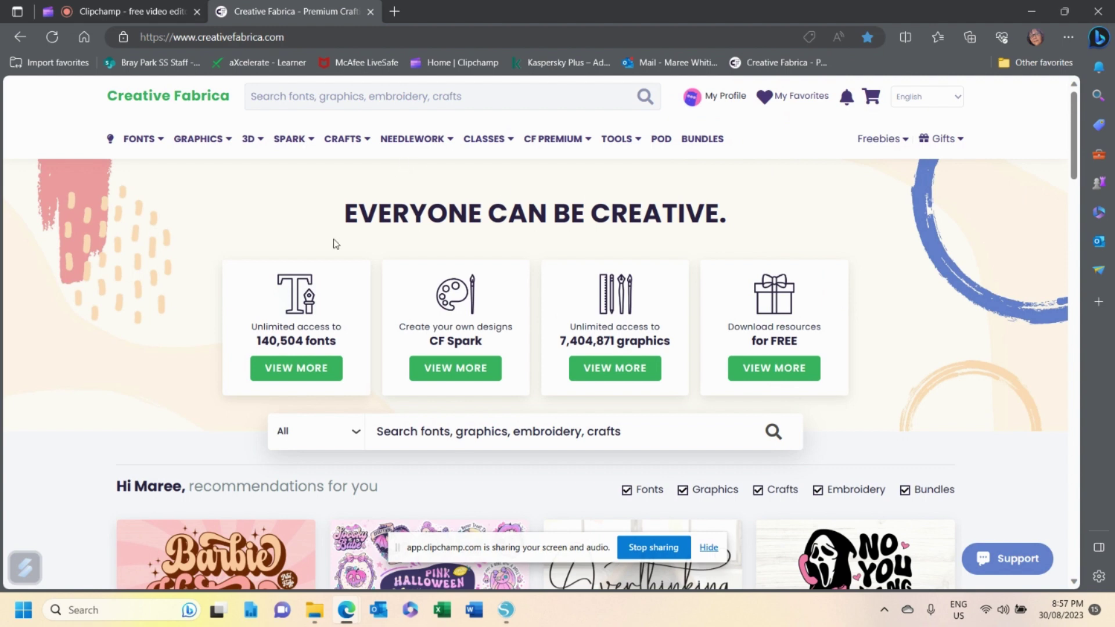
{"action": "scroll", "coordinate": [335, 244], "scroll_direction": "down", "scroll_amount": 1}
{"action": "scroll", "coordinate": [332, 233], "scroll_direction": "up", "scroll_amount": 1}
{"action": "left_click", "coordinate": [344, 101]}
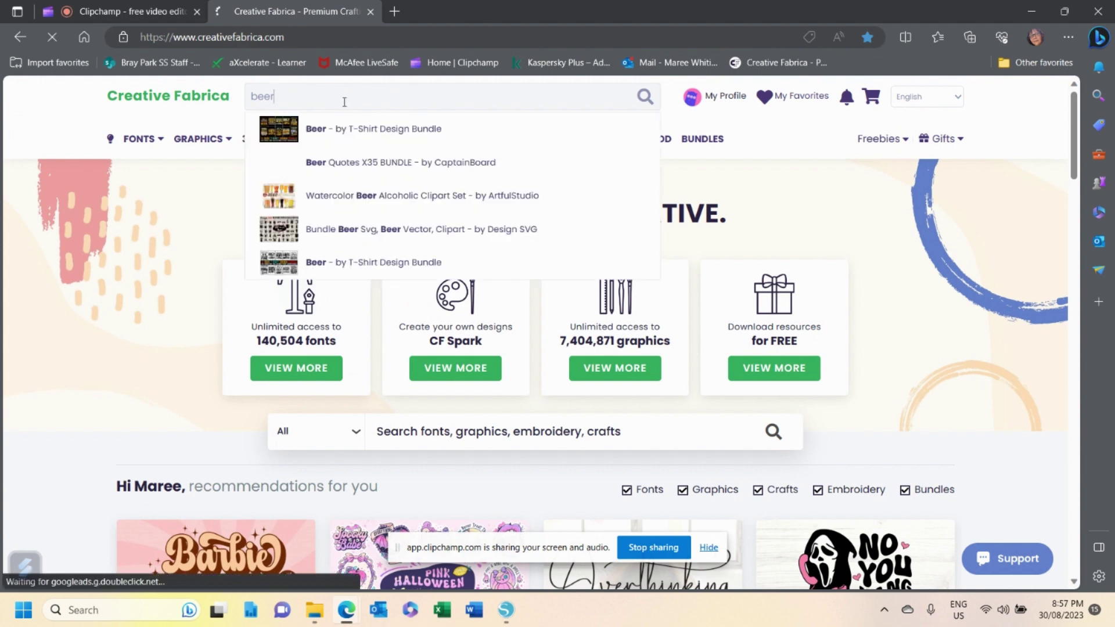
{"action": "key", "text": "Return"}
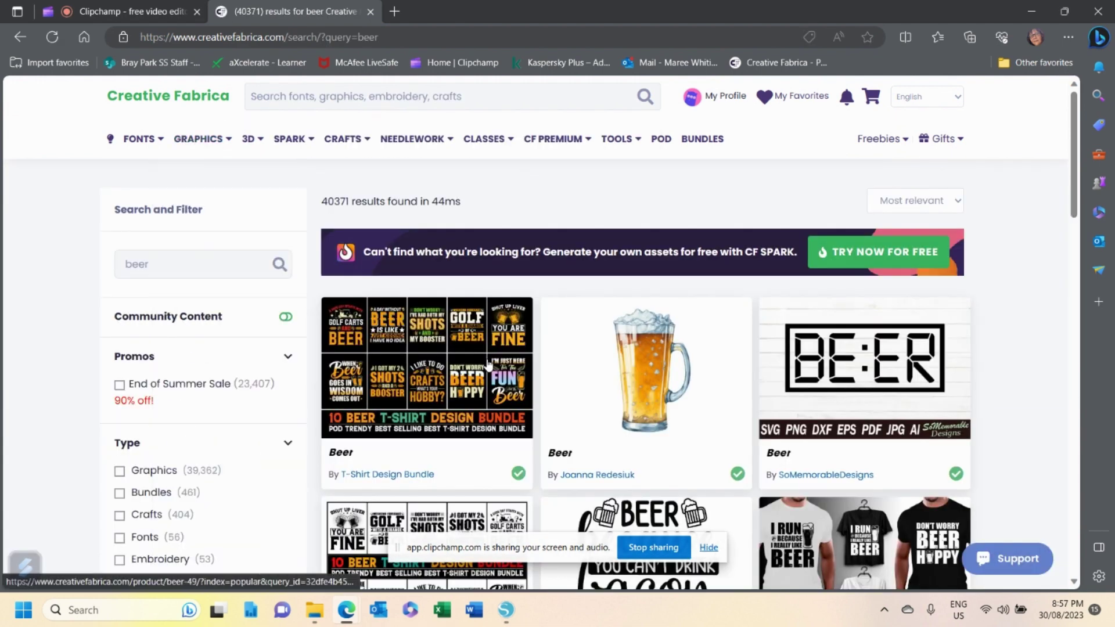
{"action": "left_click", "coordinate": [192, 8]}
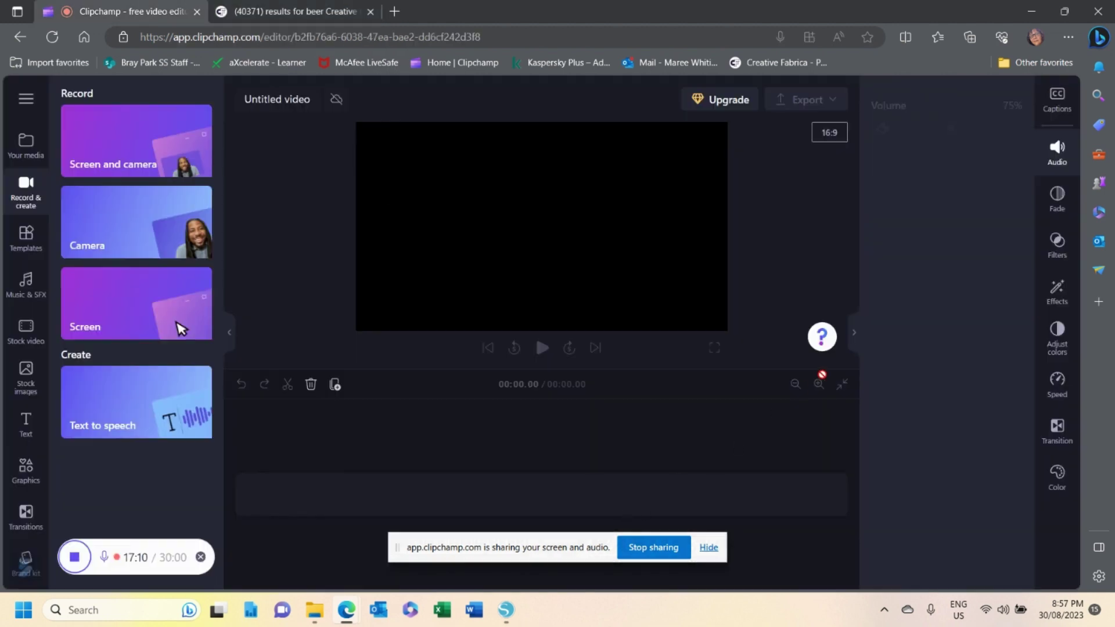